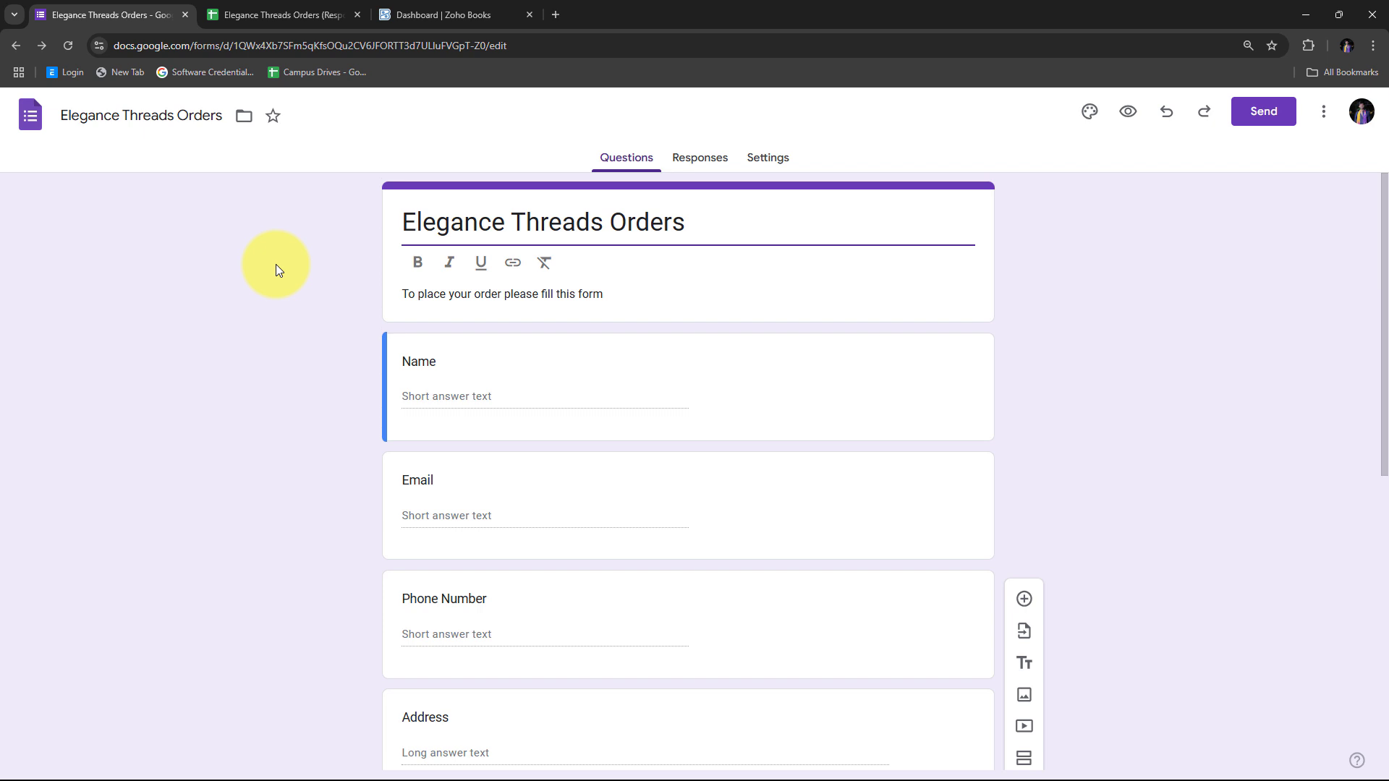
# Compare the Zoho Books dashboard with the Elegance Threads Orders form, scrolling through its questions
pyautogui.click(457, 14)
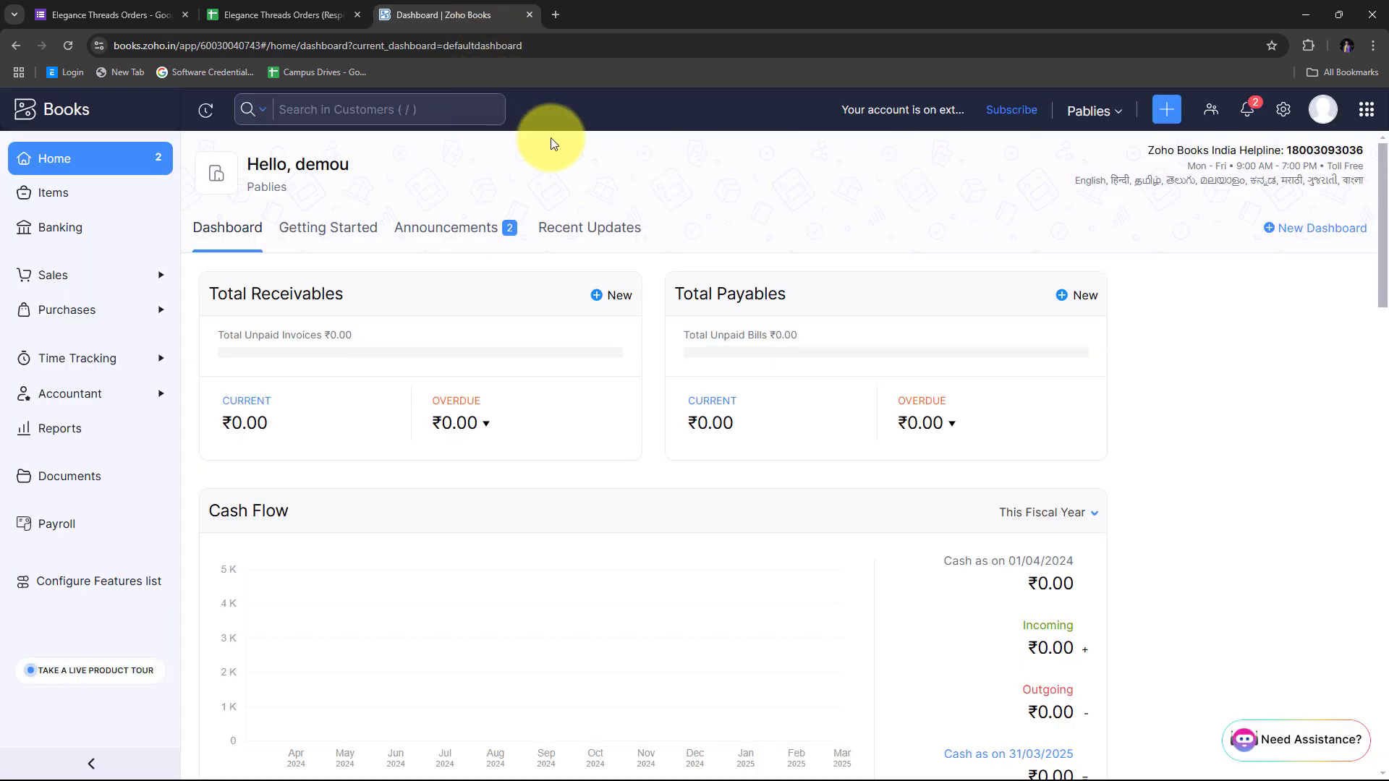
pyautogui.click(157, 5)
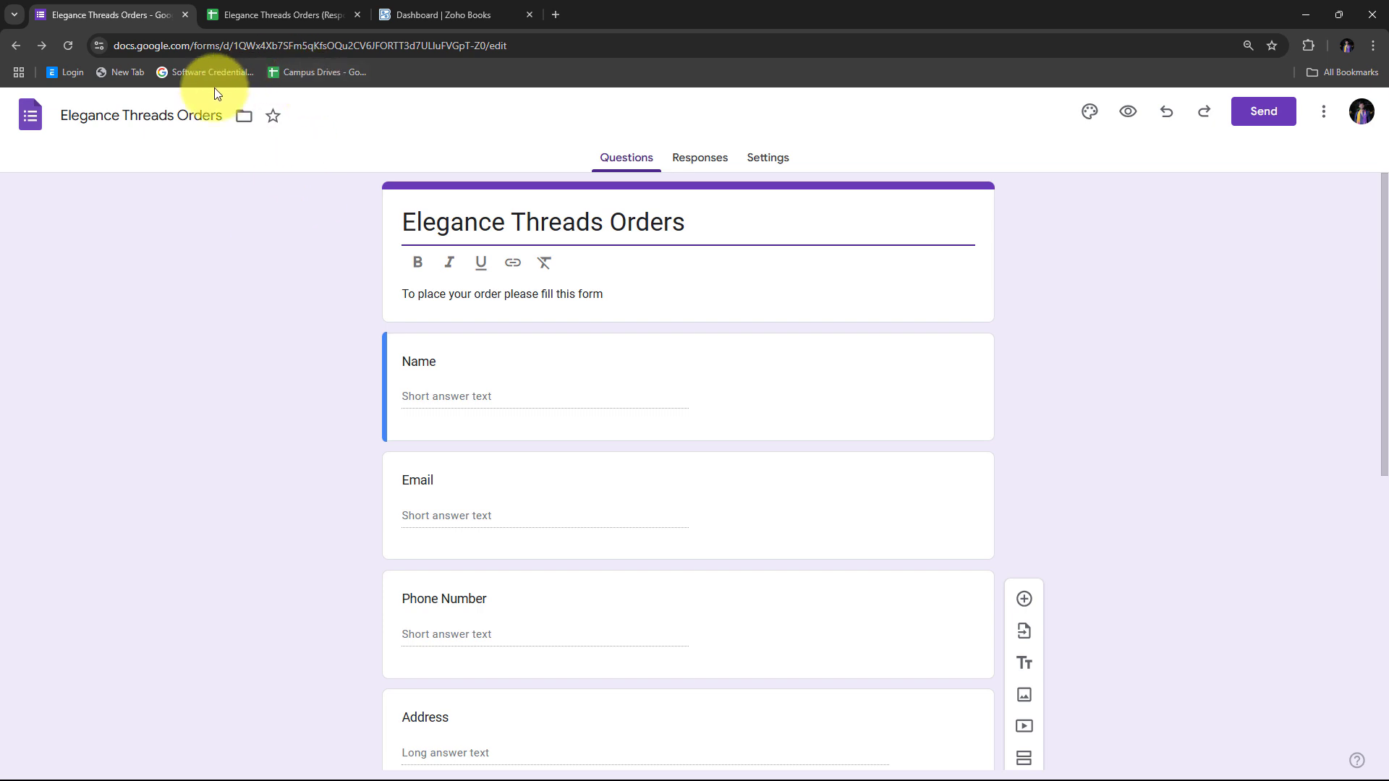
pyautogui.click(419, 8)
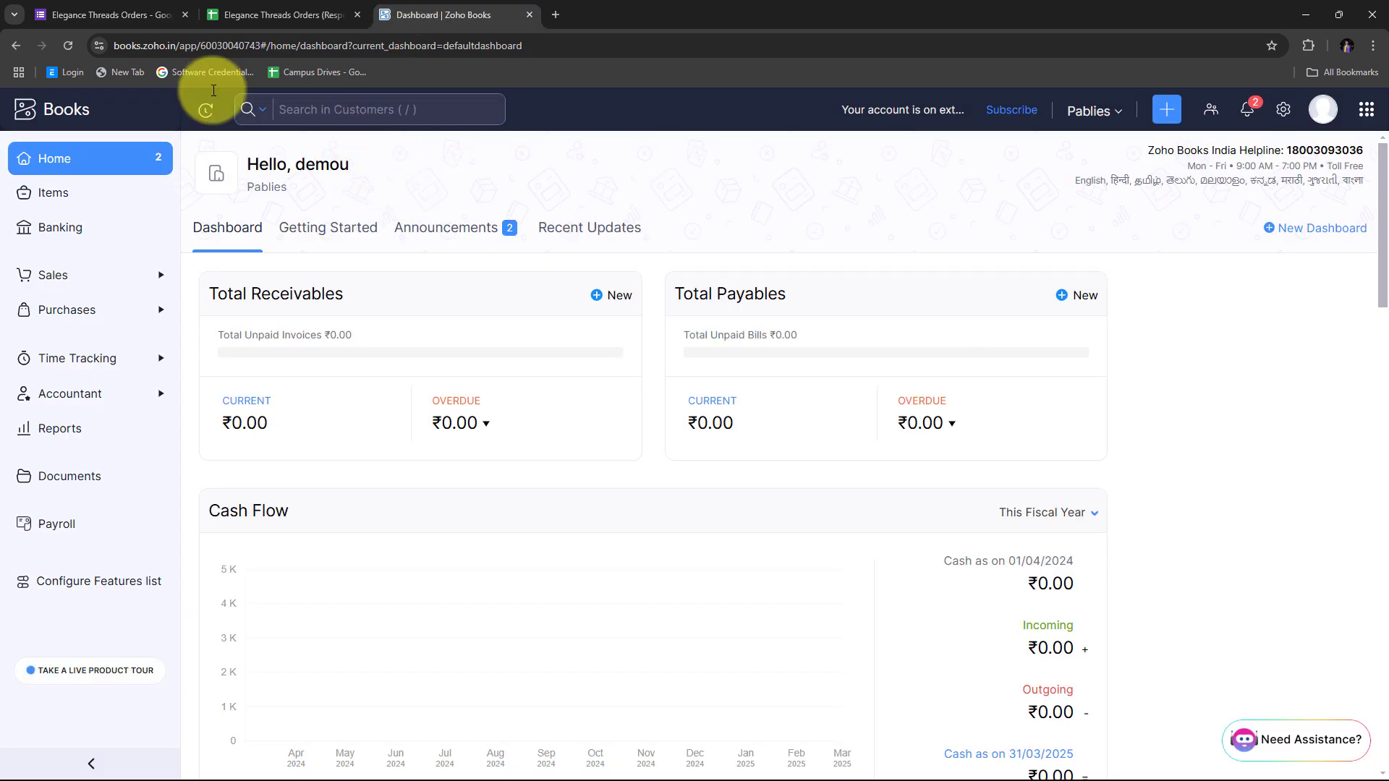
pyautogui.click(104, 13)
pyautogui.scroll(-8, 358, 316)
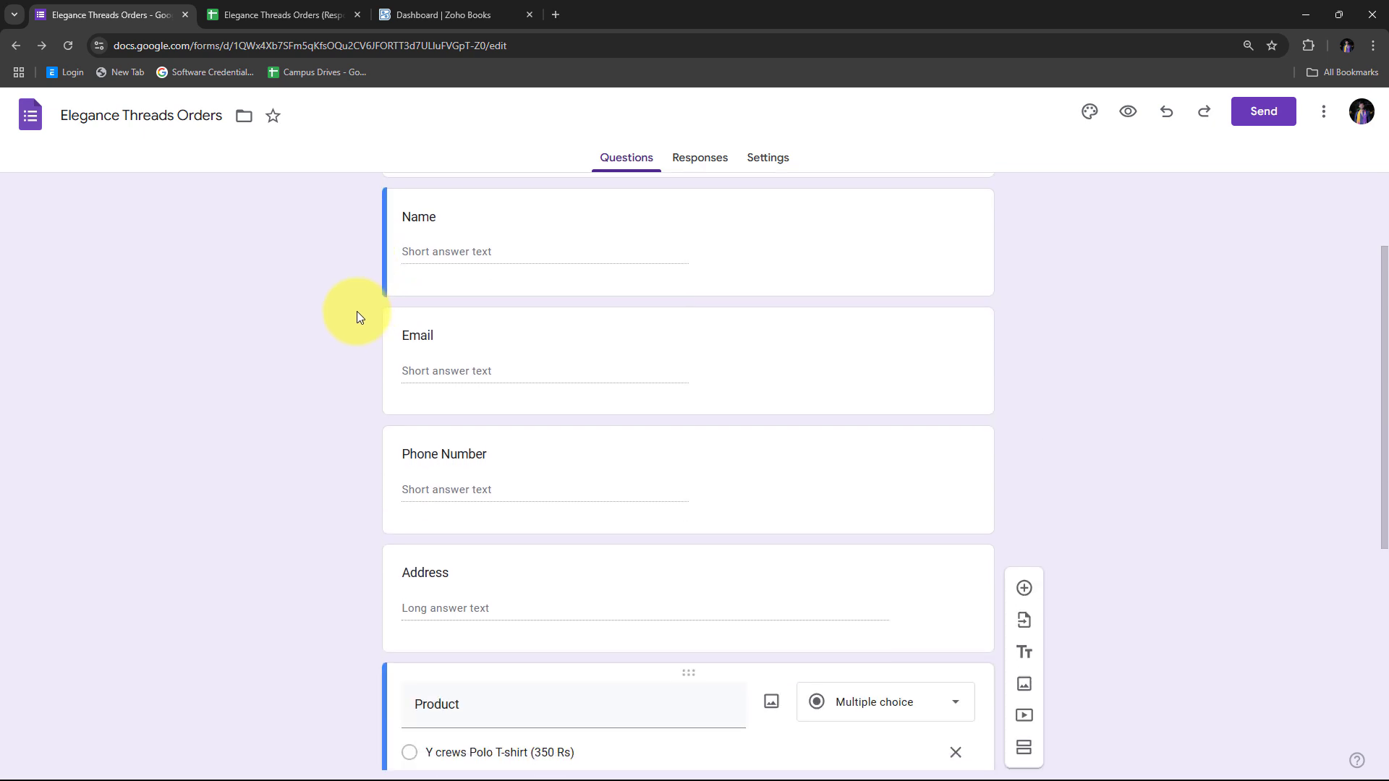
pyautogui.scroll(6, 357, 316)
pyautogui.scroll(2, 357, 316)
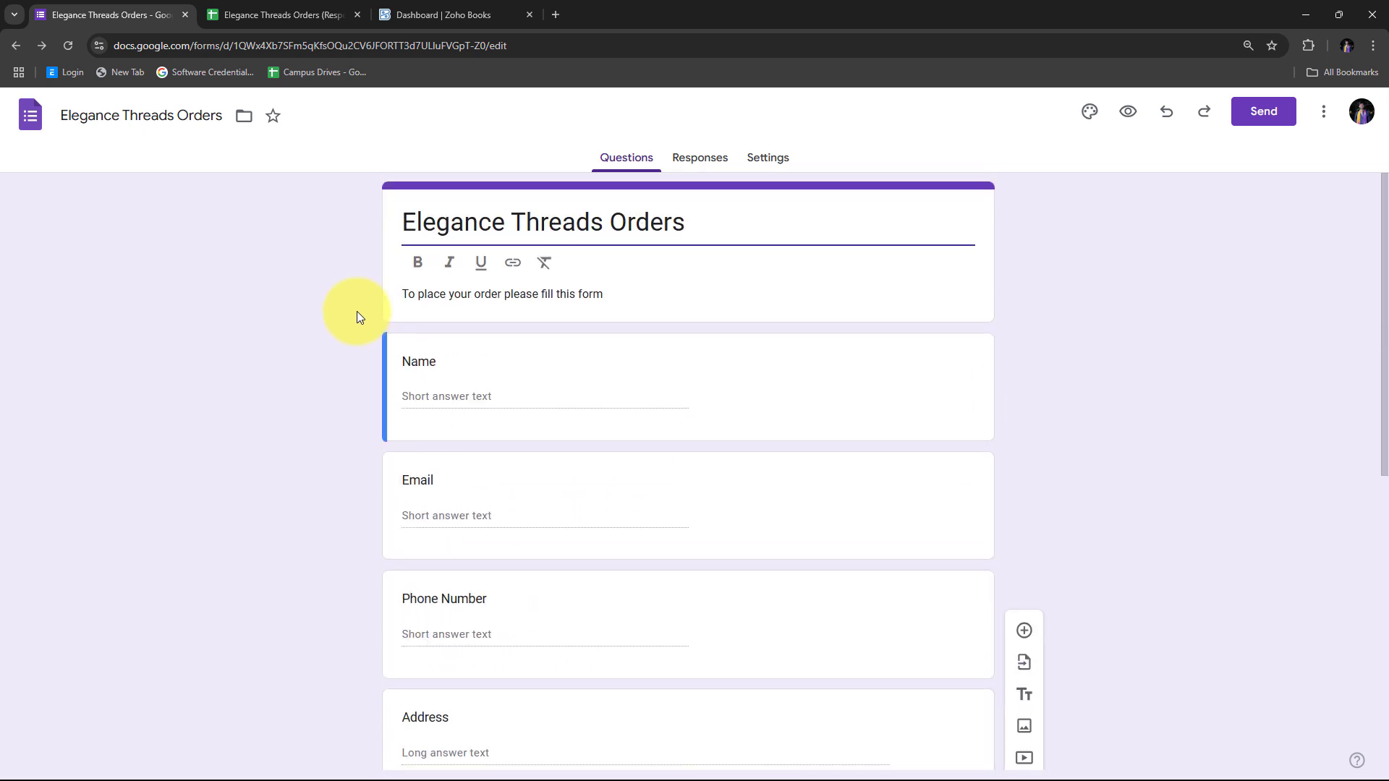
pyautogui.scroll(-7, 358, 317)
pyautogui.scroll(-1, 357, 312)
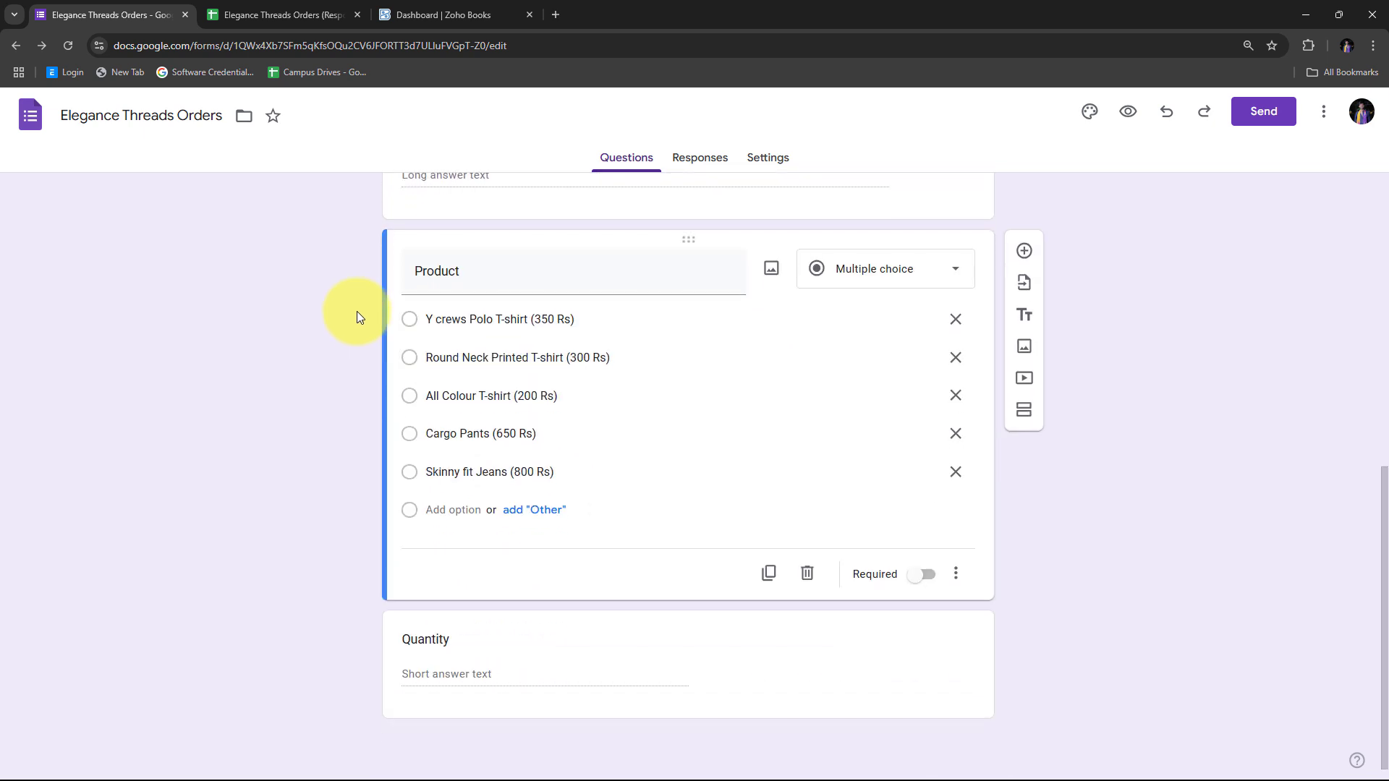
pyautogui.scroll(8, 358, 311)
# Check the form and the Zoho Books dashboard again, ending on the Zoho Books dashboard
pyautogui.click(441, 14)
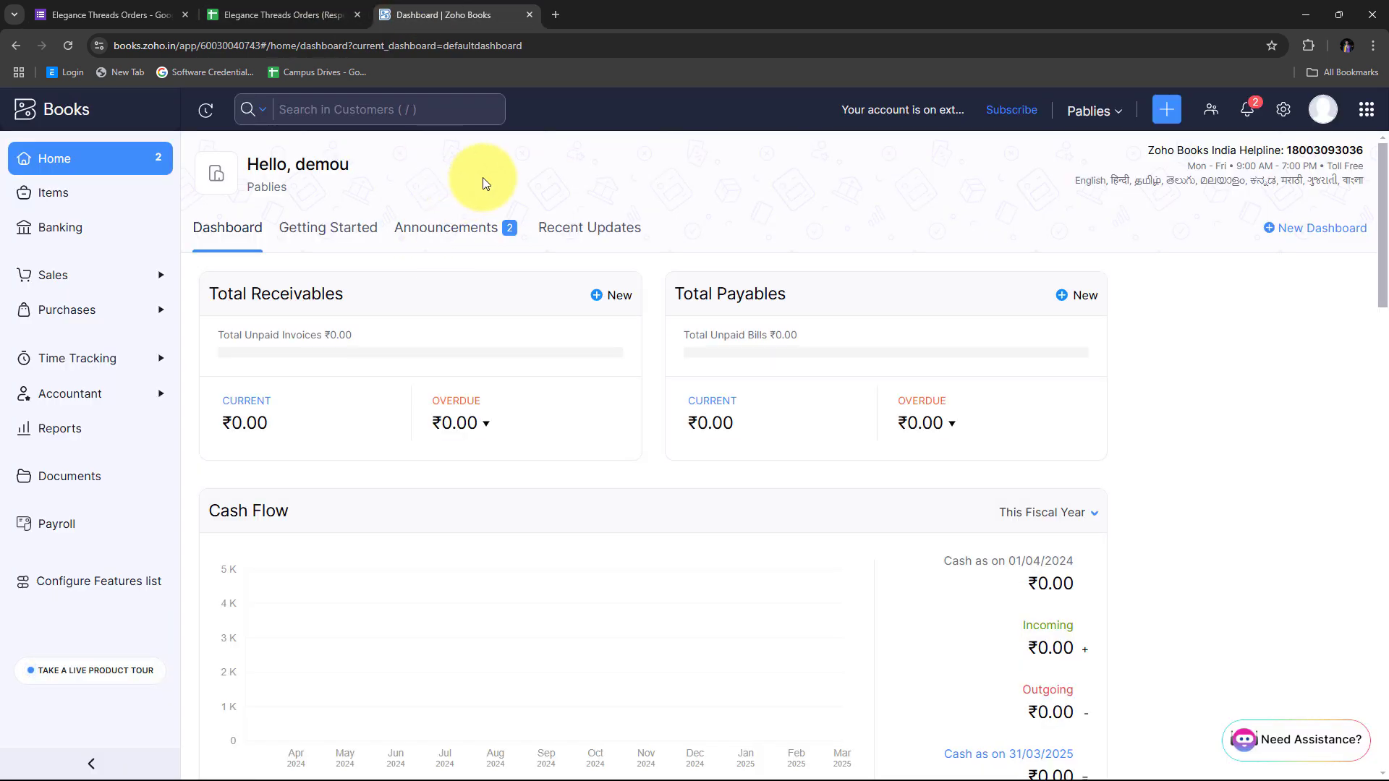
pyautogui.click(88, 8)
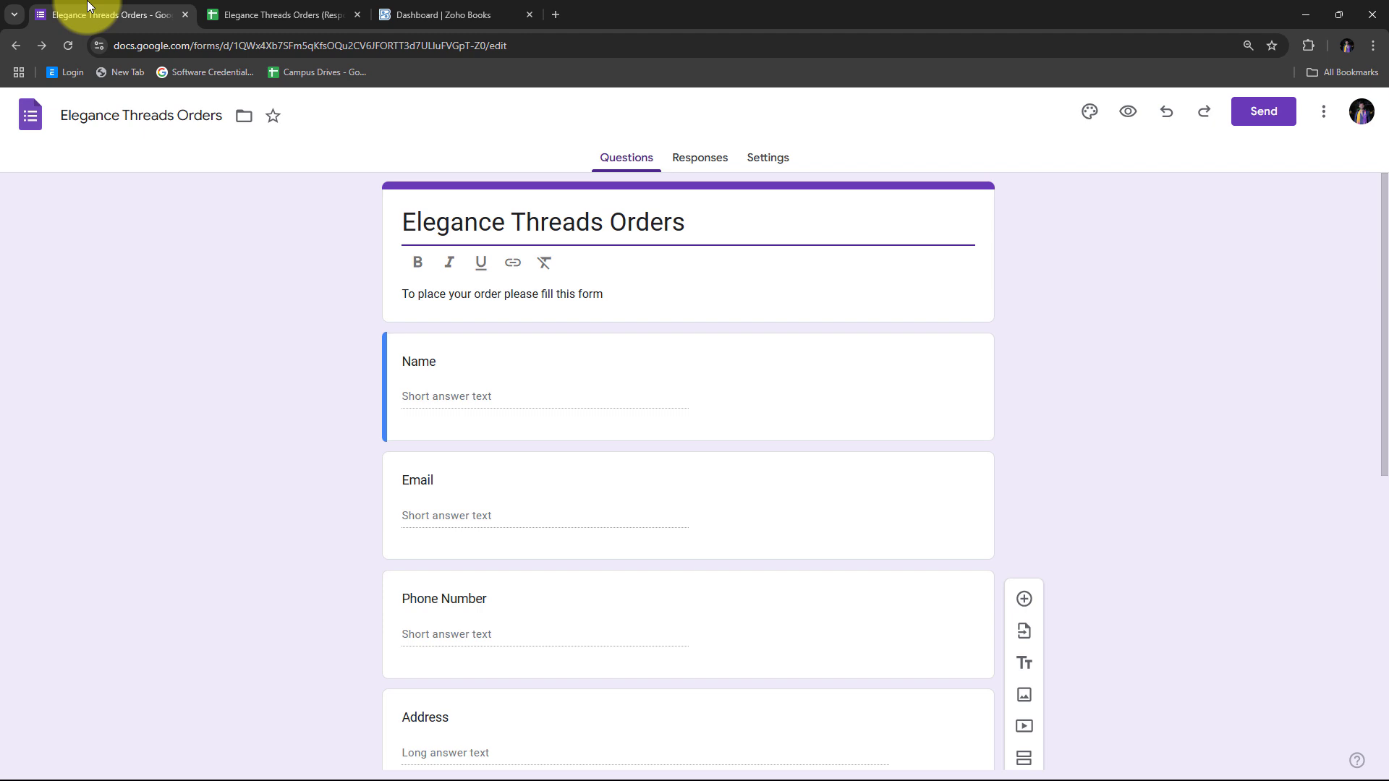
pyautogui.click(465, 11)
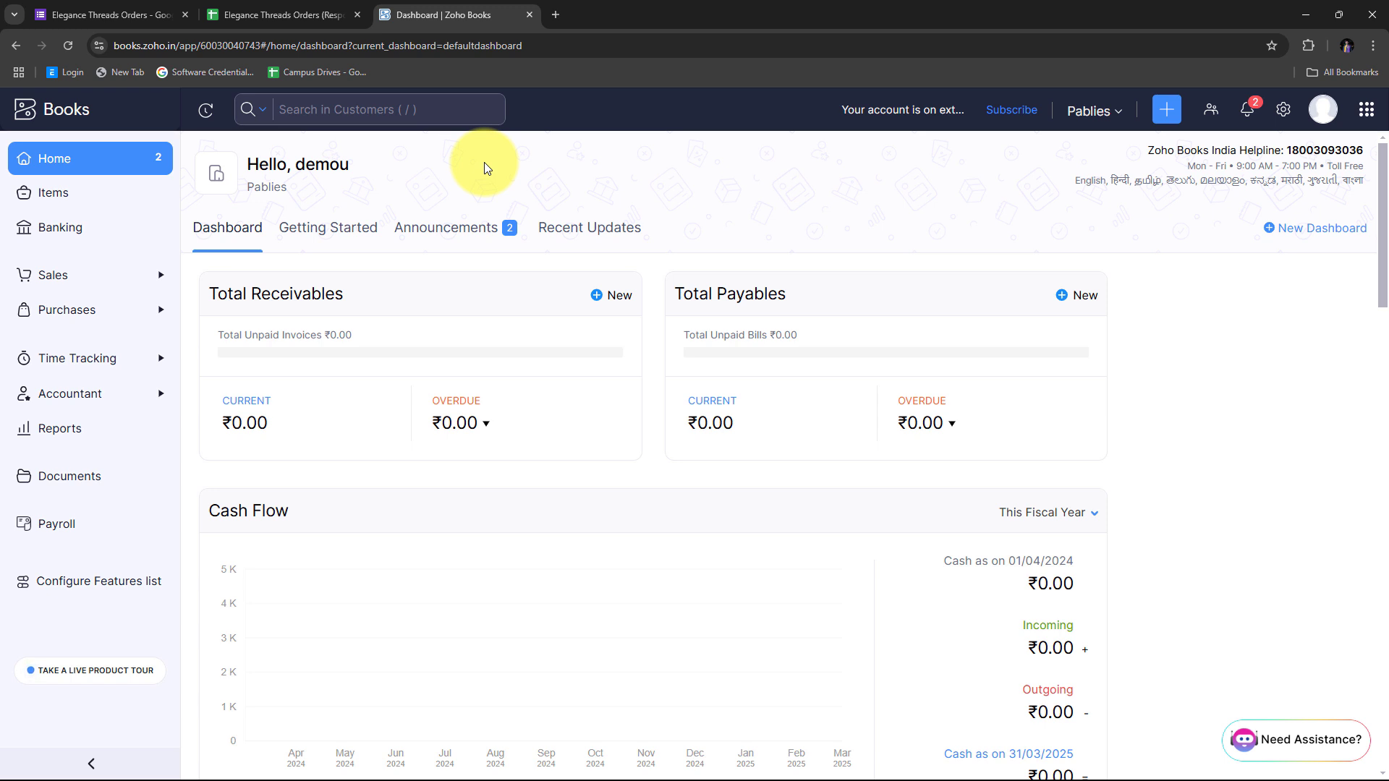
pyautogui.click(42, 14)
pyautogui.click(402, 10)
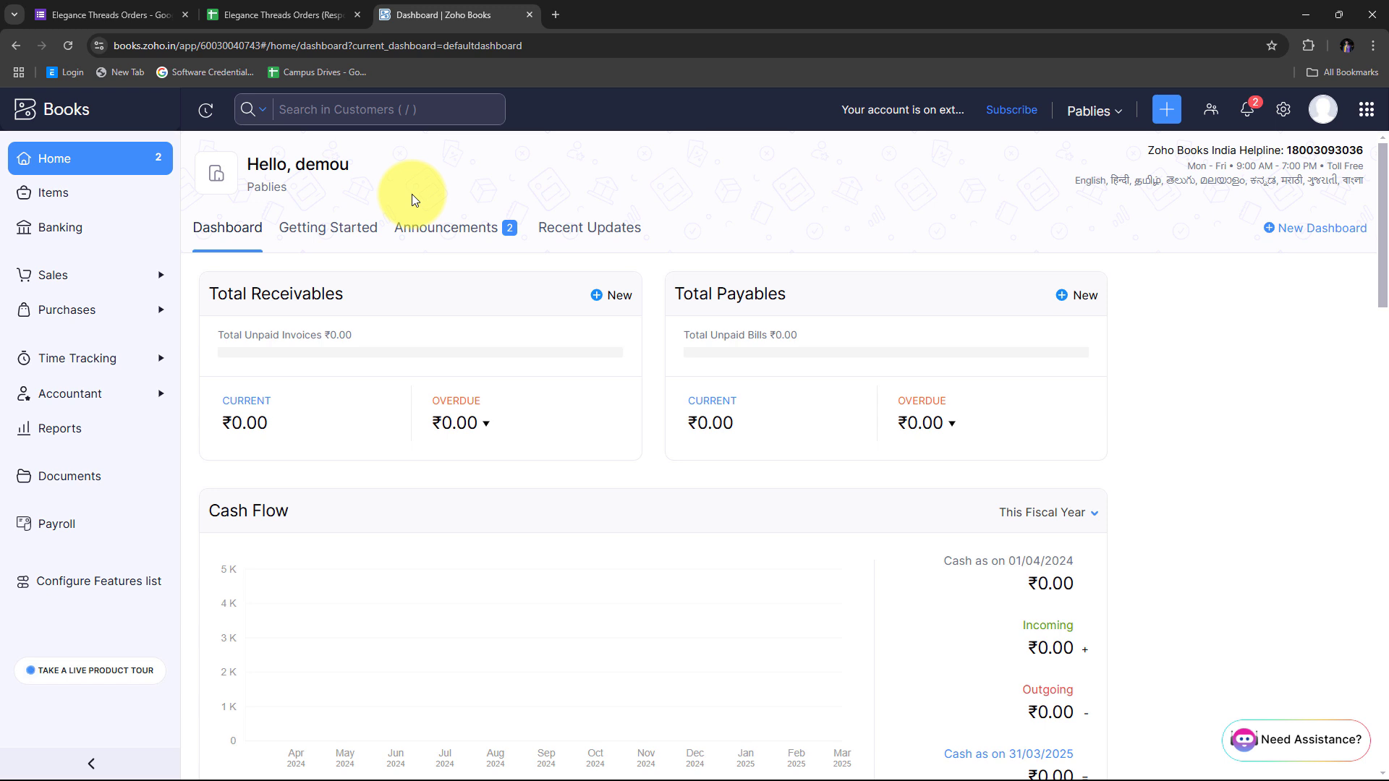
# Load pabbly.com/connect in a new browser tab
pyautogui.click(556, 16)
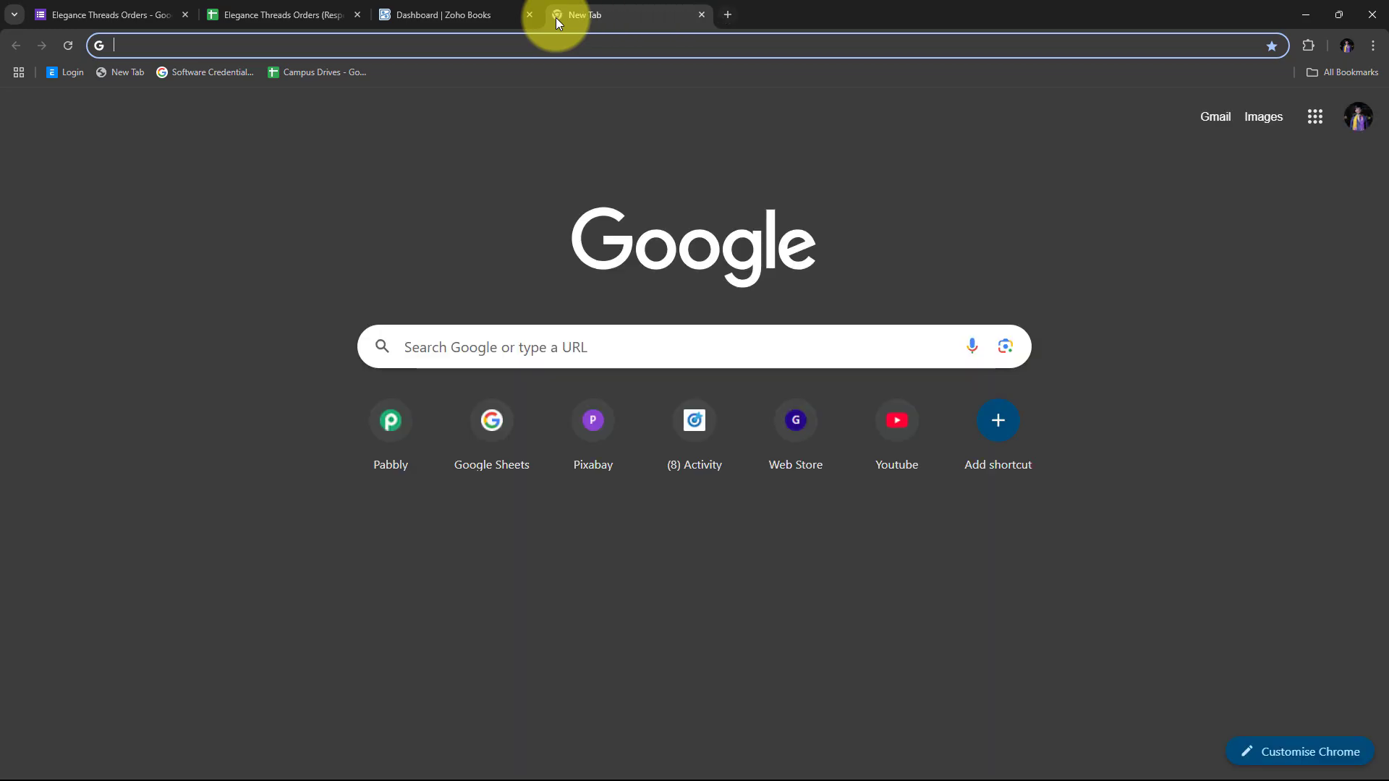
pyautogui.write('pab')
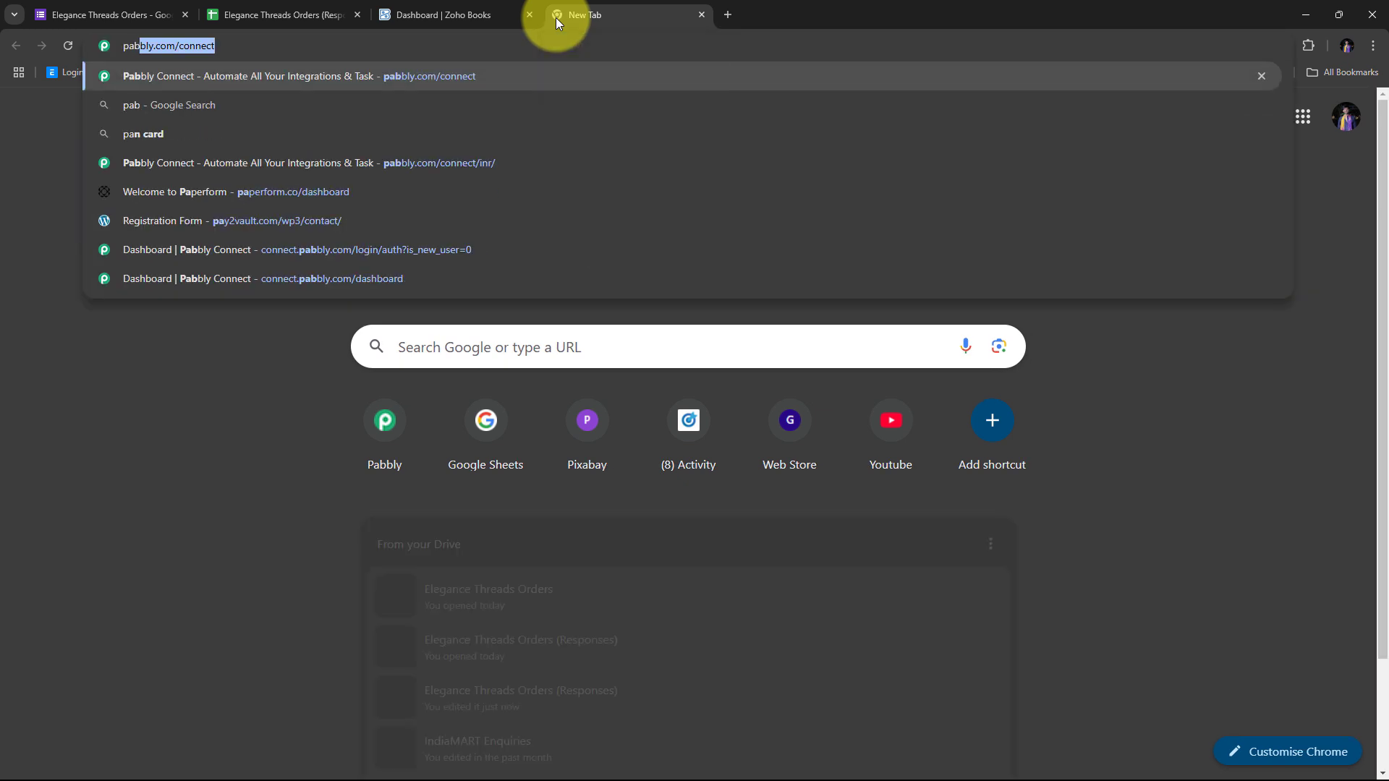
pyautogui.write('bly.com')
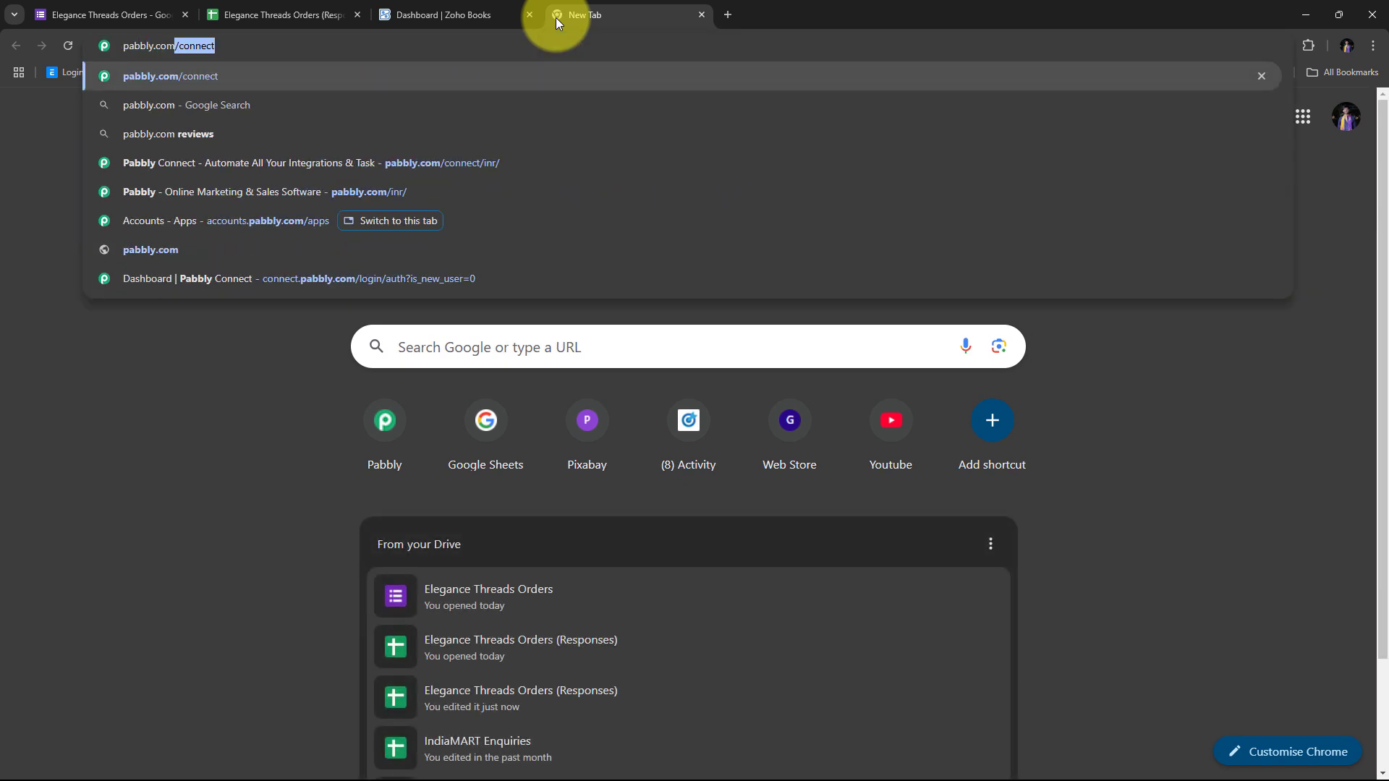
pyautogui.write('/connect')
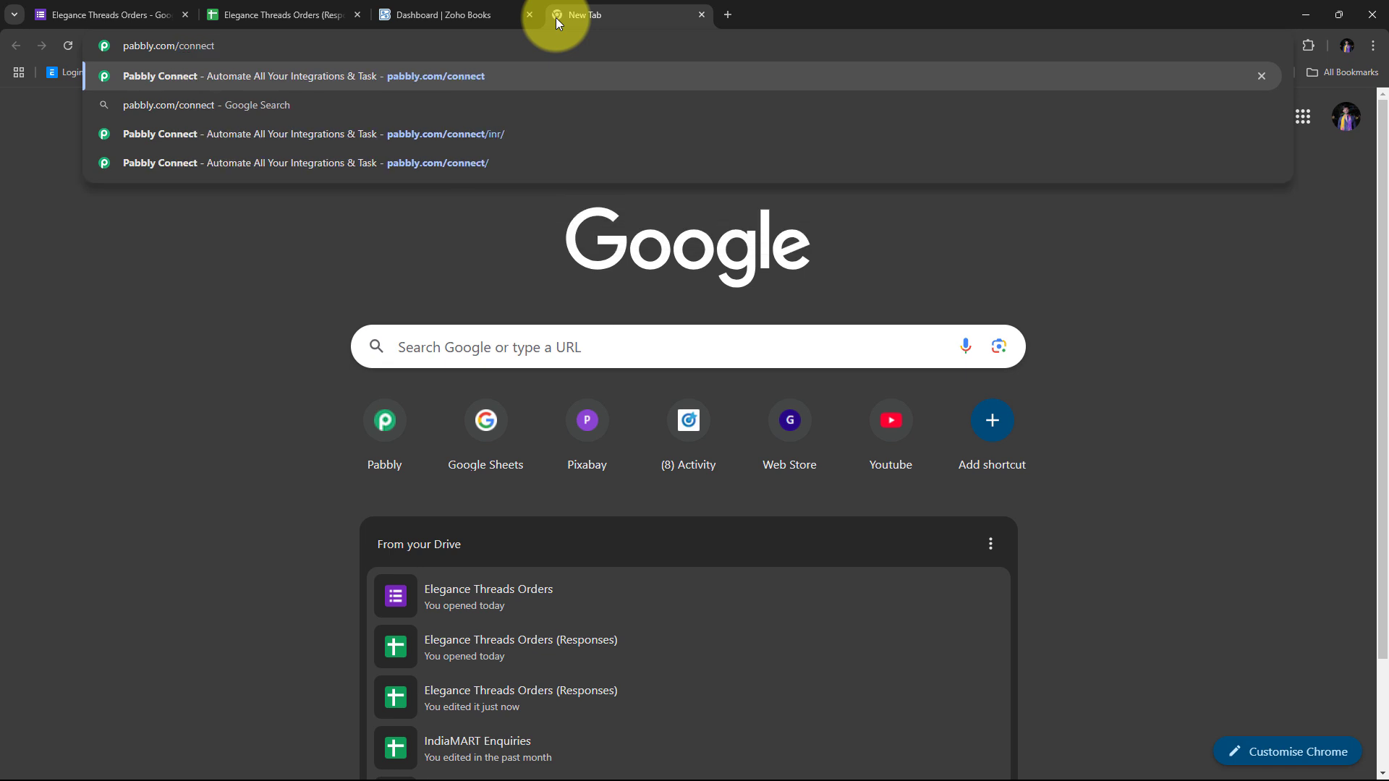
pyautogui.press('Return')
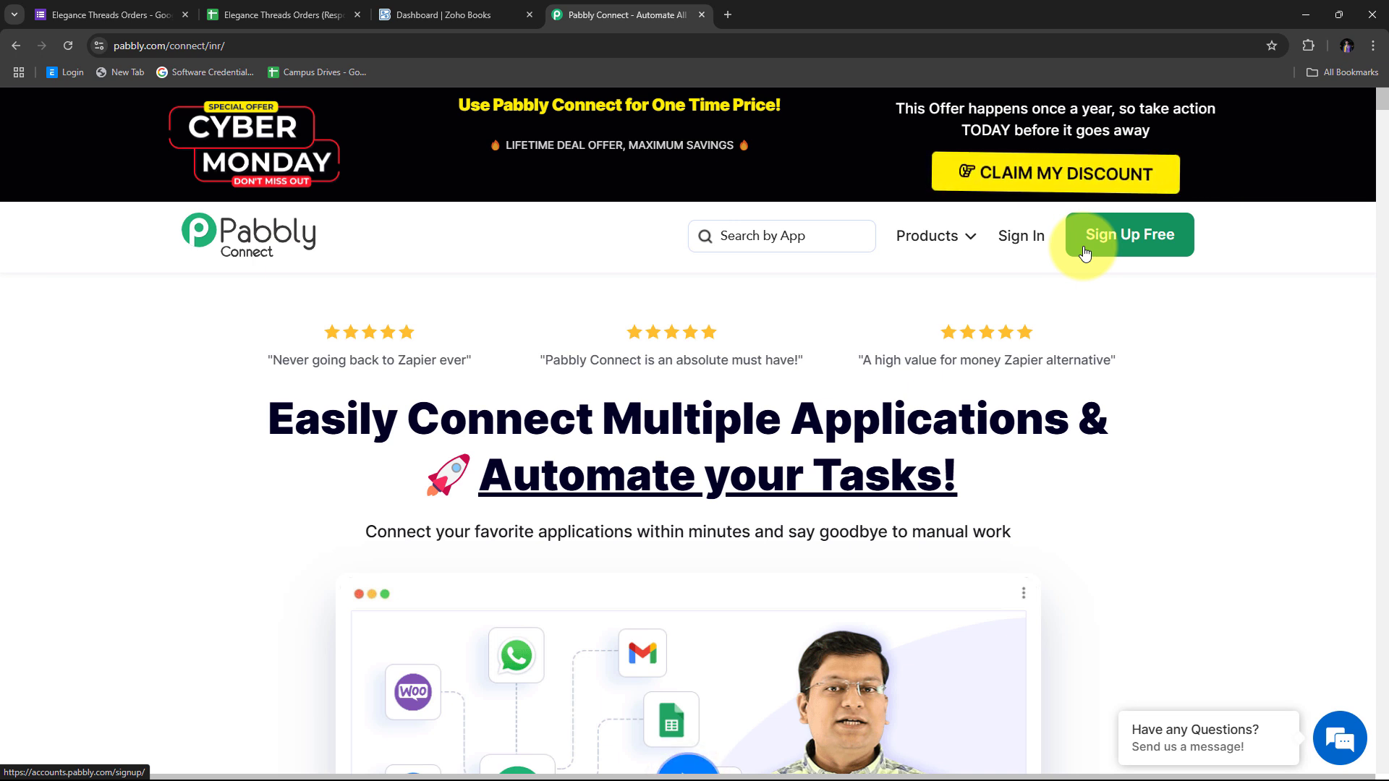
# Sign in and launch Pabbly Connect from the All Apps page
pyautogui.click(1017, 241)
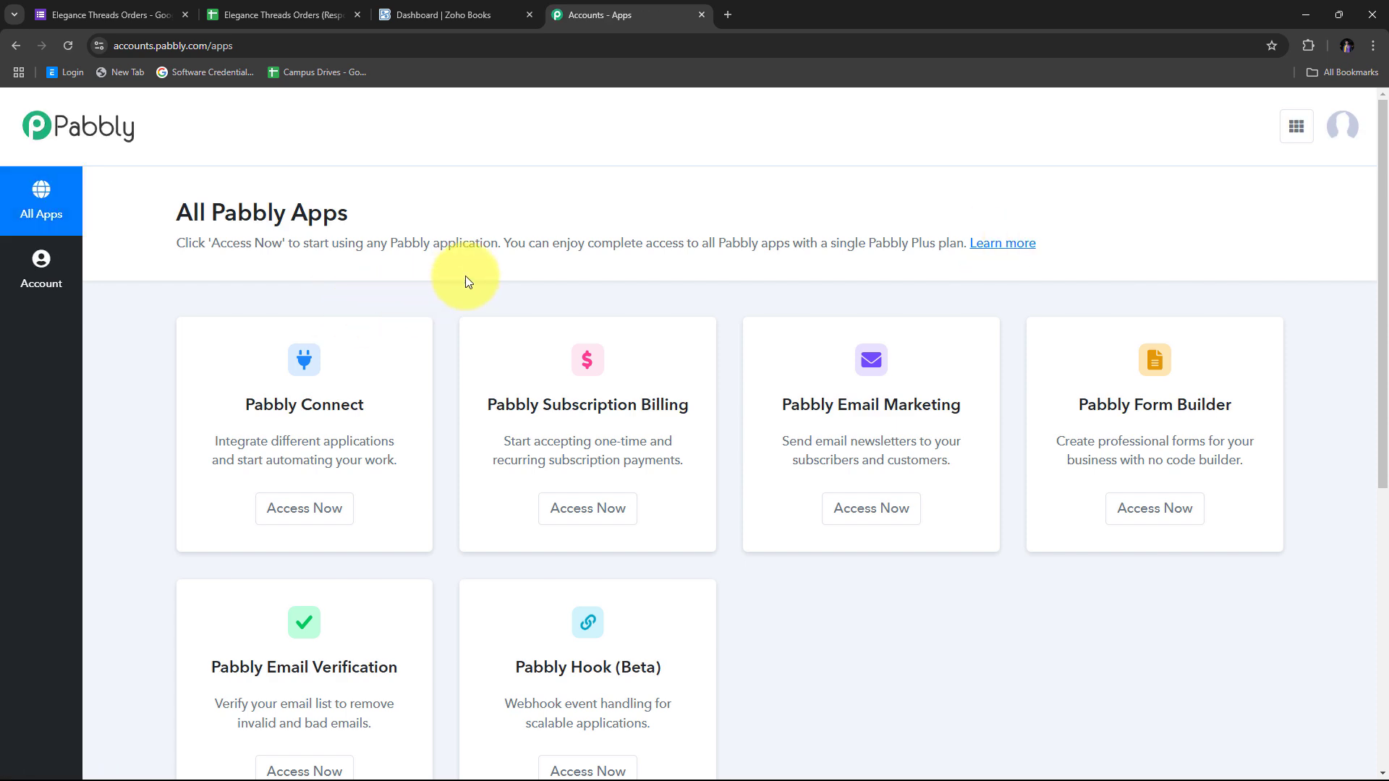
pyautogui.scroll(-2, 465, 278)
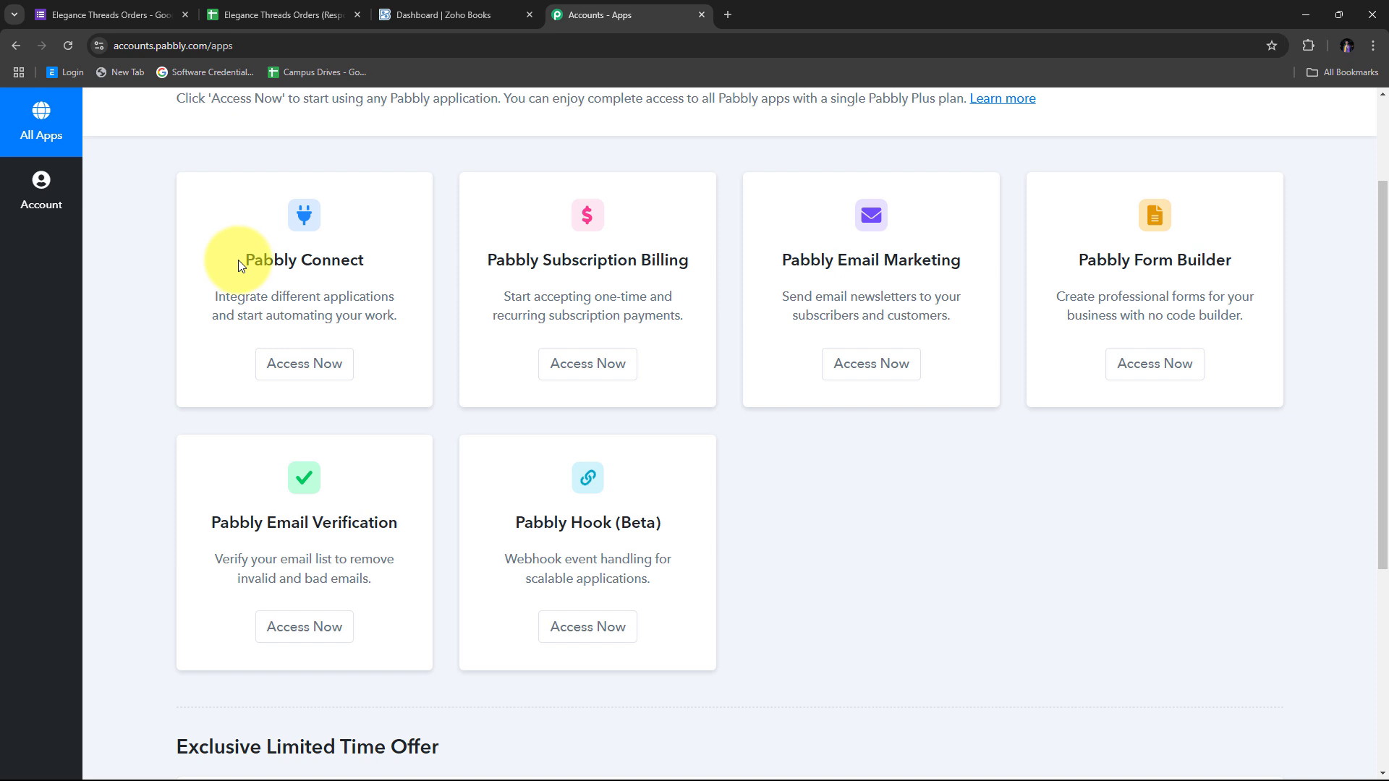
pyautogui.moveTo(238, 262); pyautogui.dragTo(369, 262)
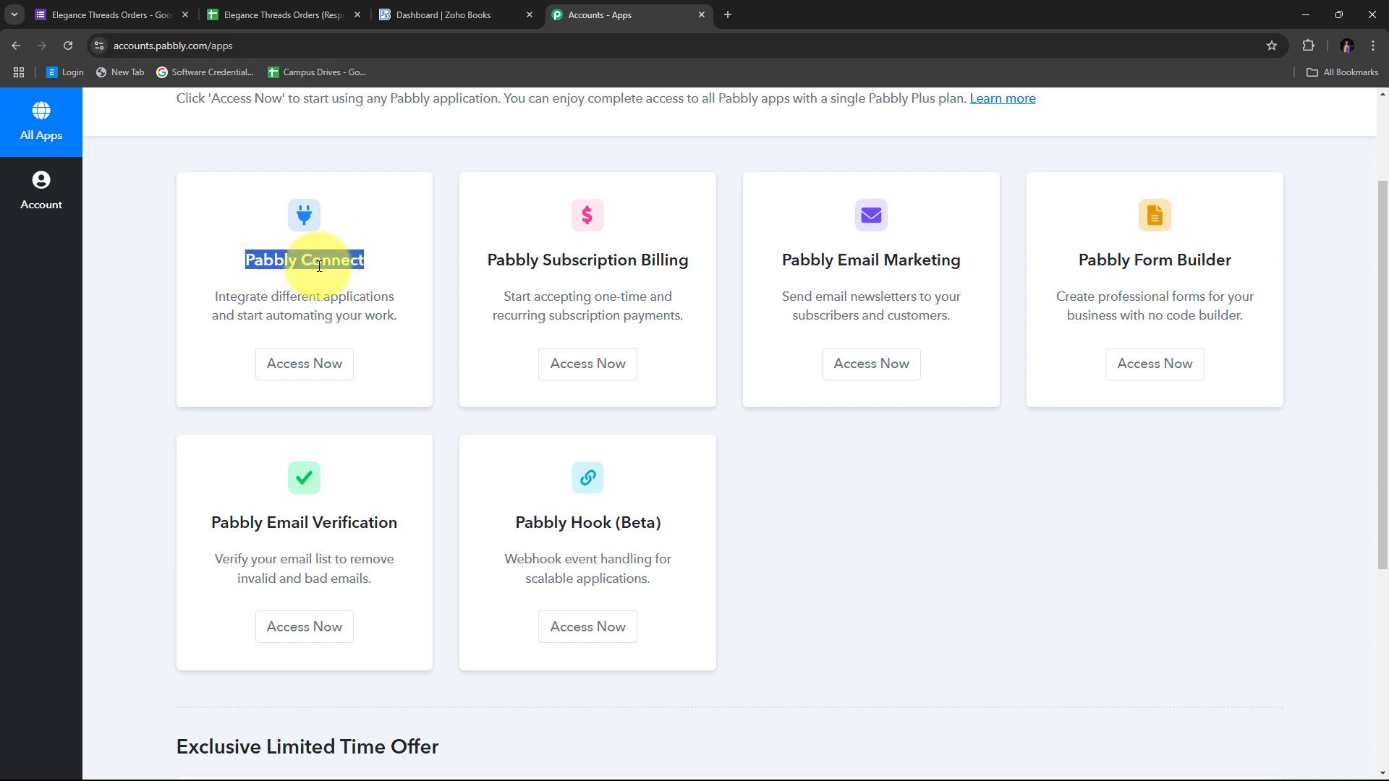
pyautogui.click(307, 364)
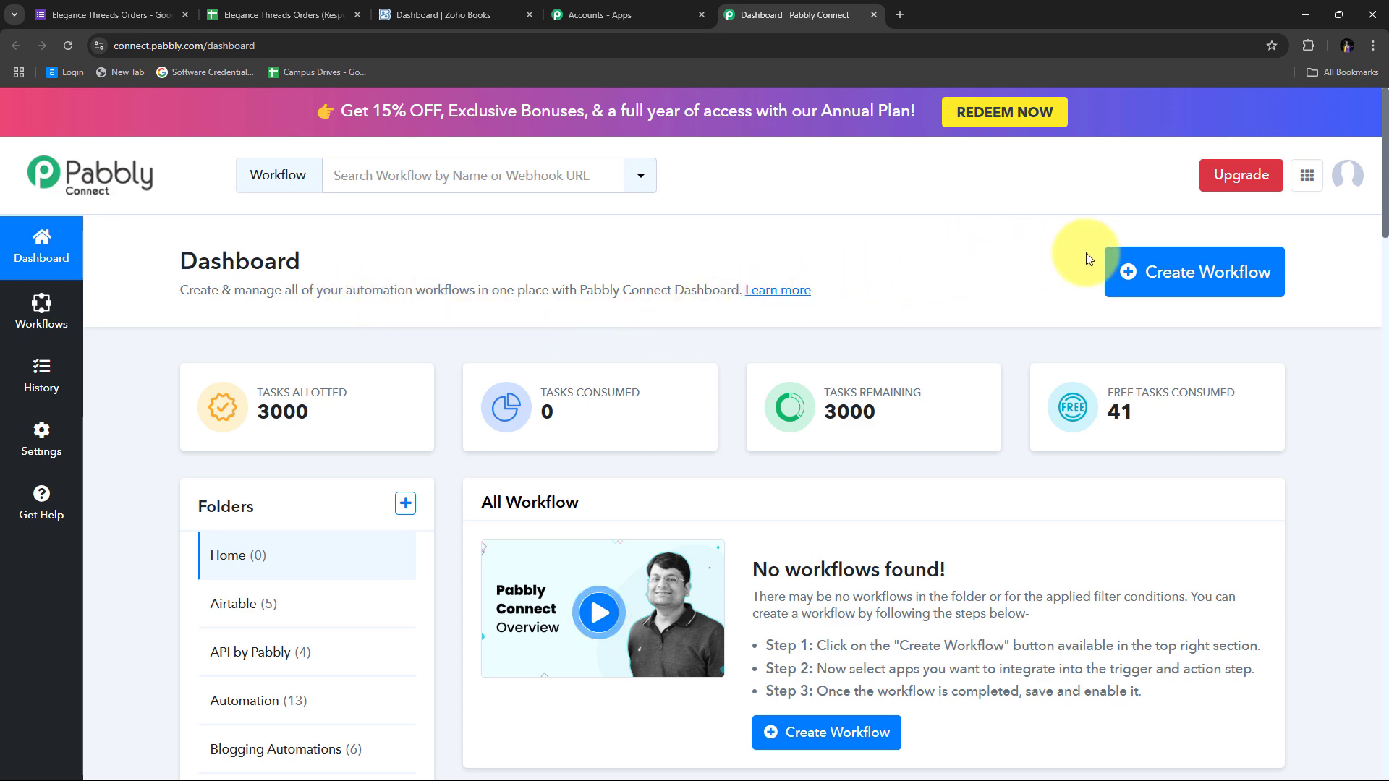
# Create a new workflow with the pasted name 'Create Zoho Book Invoice on Google Forms Submission', filed under Automation
pyautogui.click(1159, 270)
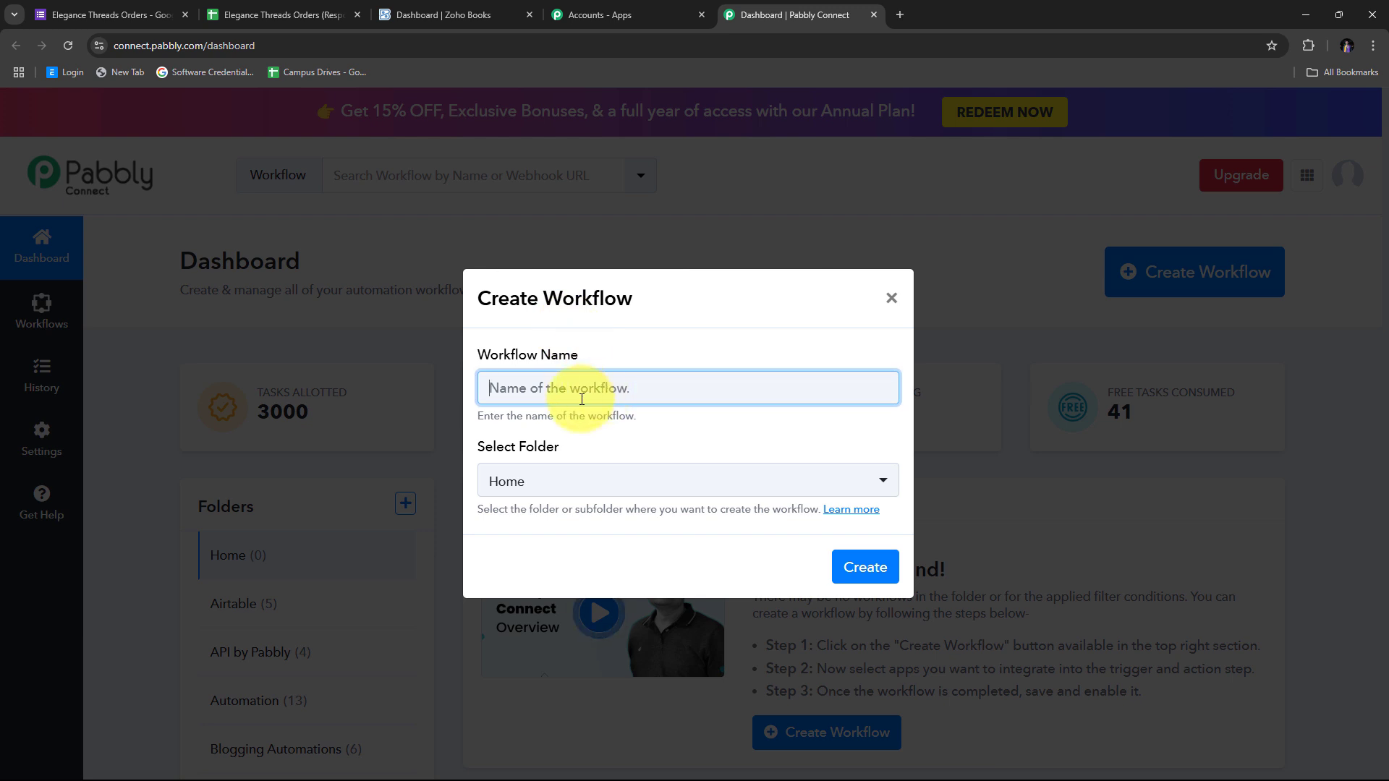
pyautogui.write('Create Zoho Book Invoice on Google Forms Submission')
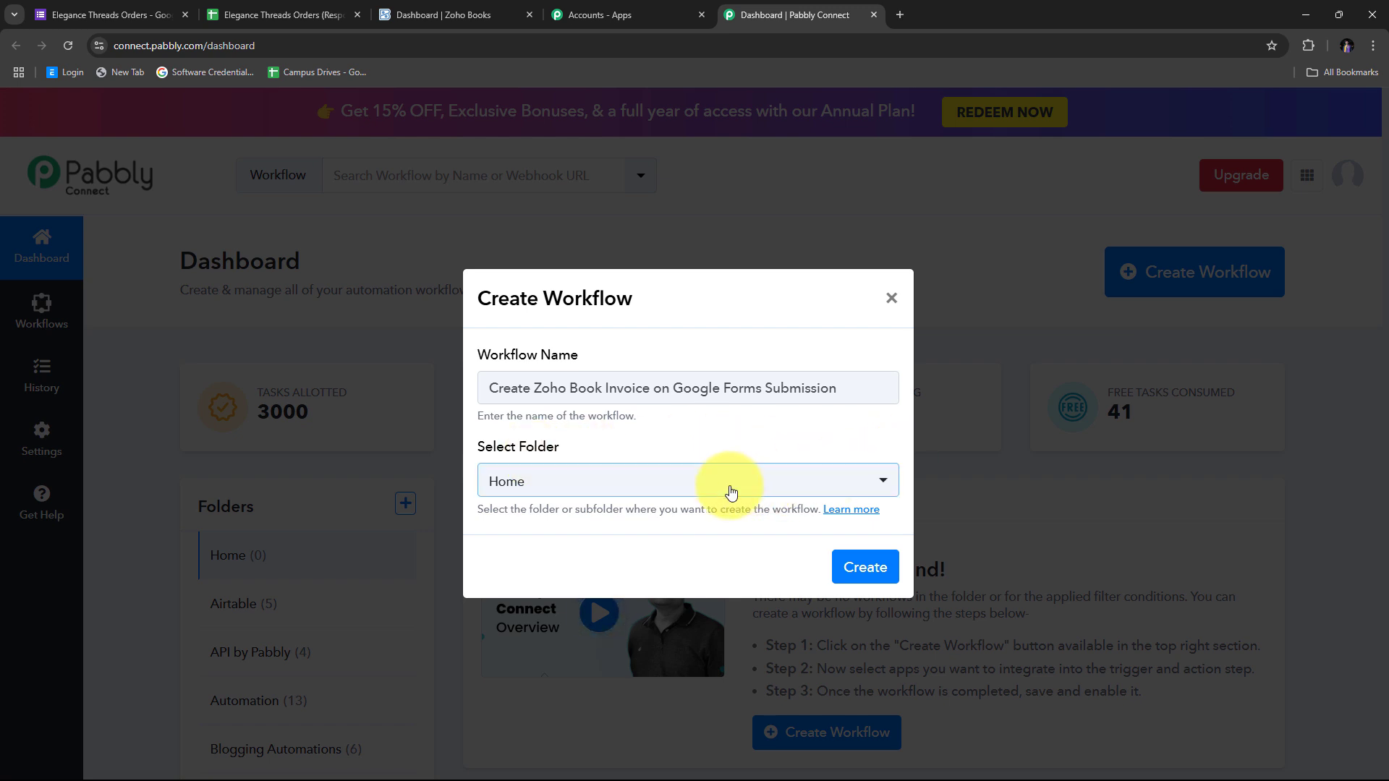
pyautogui.click(707, 490)
pyautogui.scroll(-3, 633, 319)
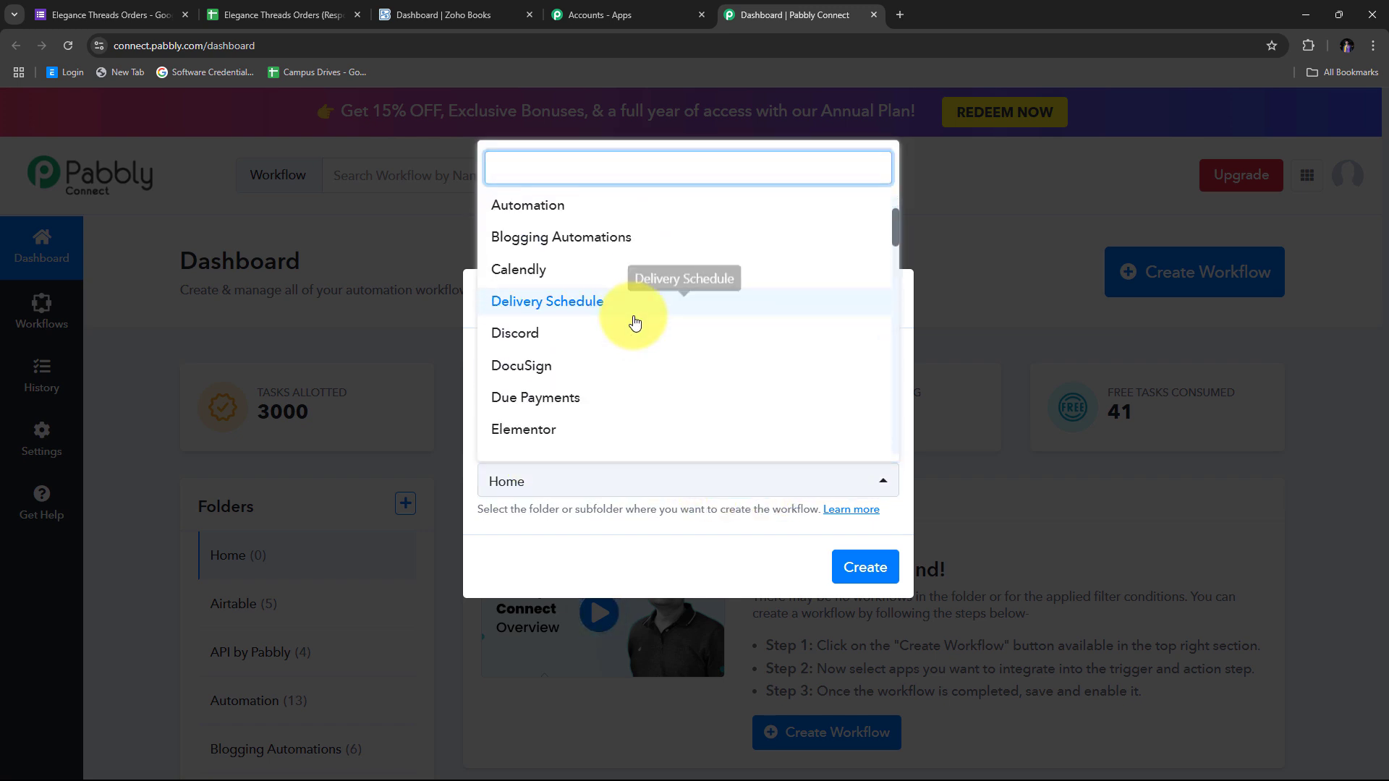
pyautogui.scroll(3, 635, 322)
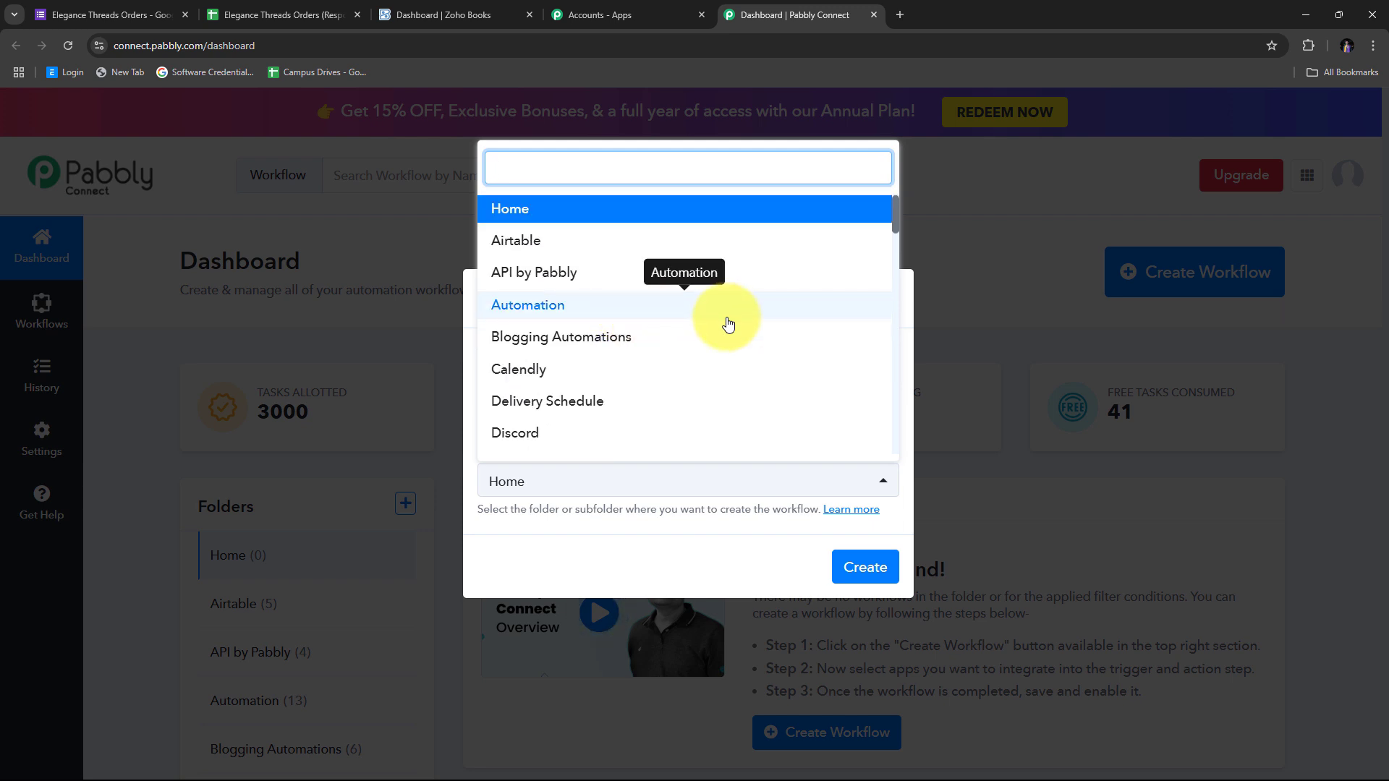
pyautogui.click(549, 311)
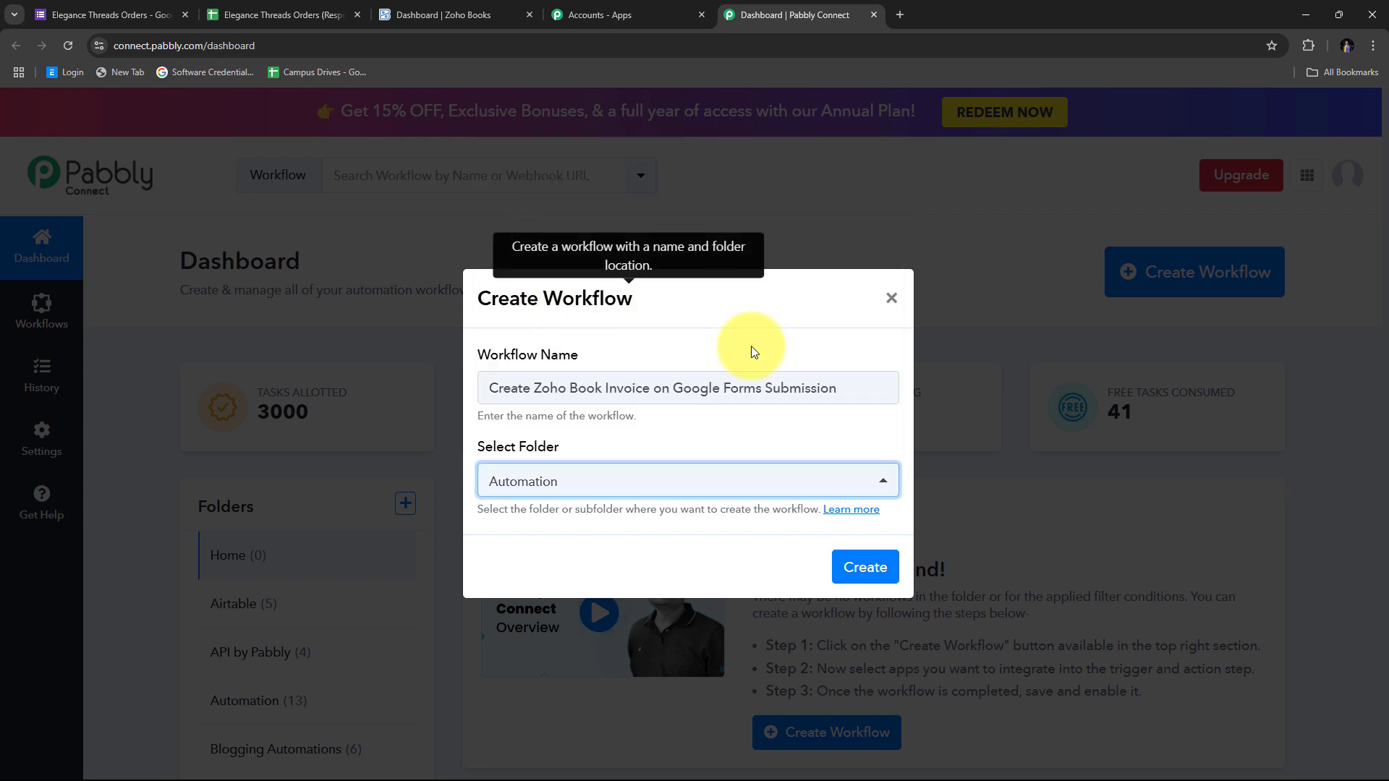
pyautogui.click(866, 569)
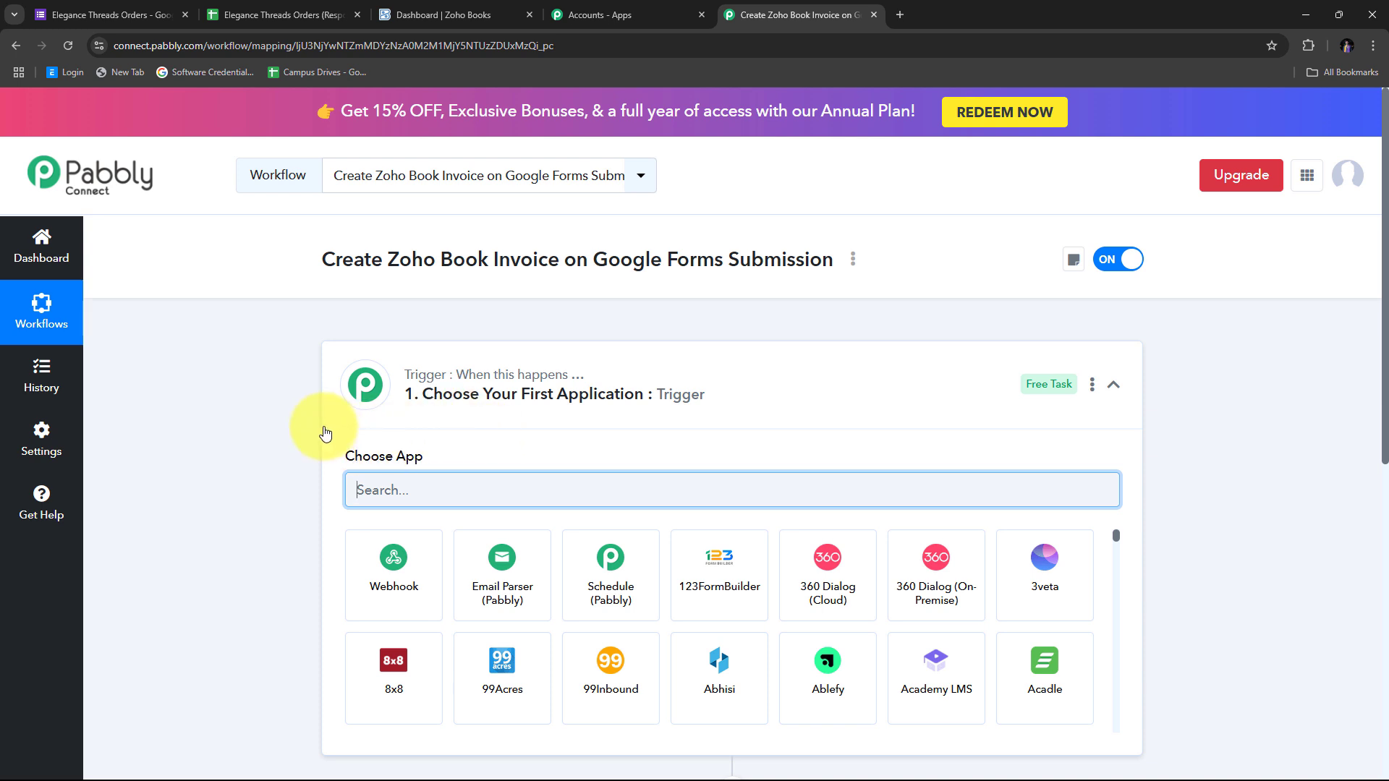
# Scroll through the new workflow's trigger step and placeholder action step
pyautogui.scroll(-2, 454, 431)
pyautogui.scroll(-2, 454, 433)
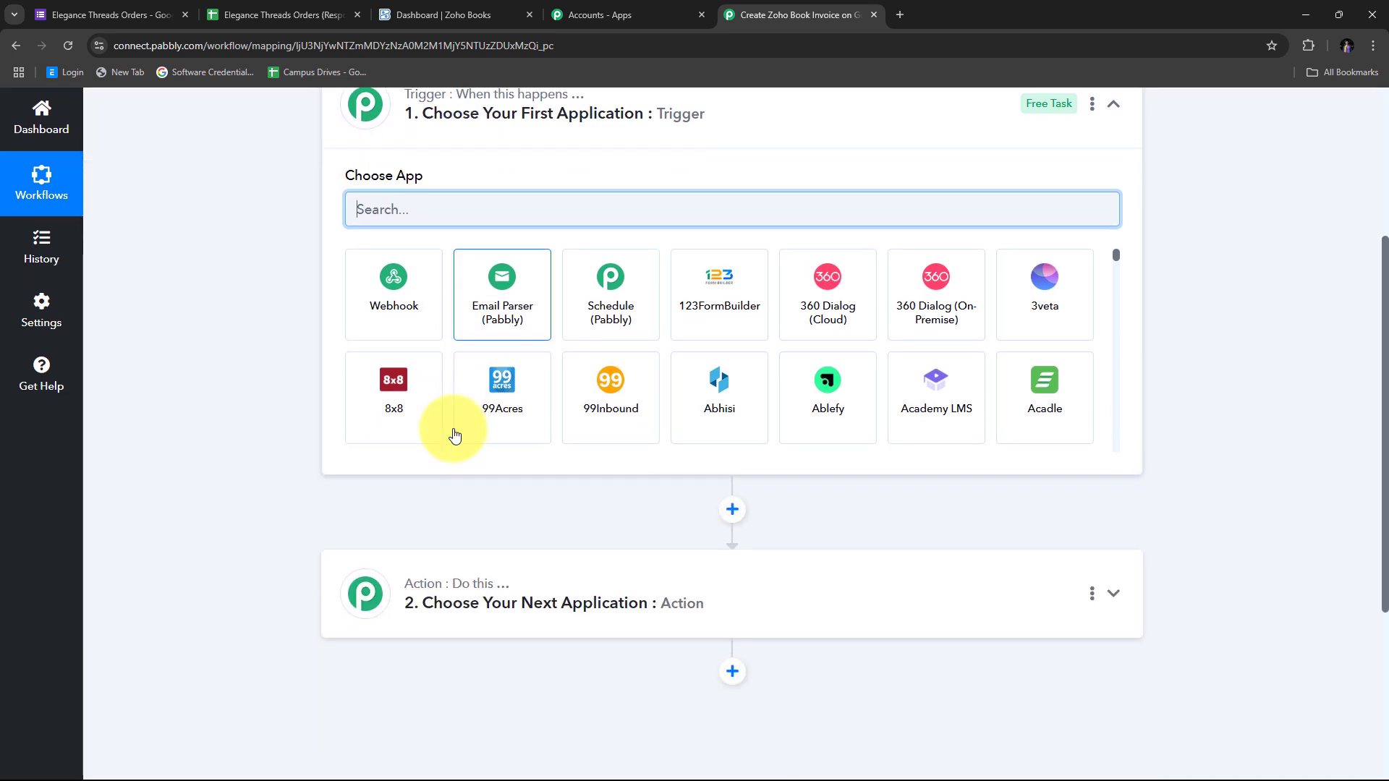
pyautogui.scroll(2, 441, 390)
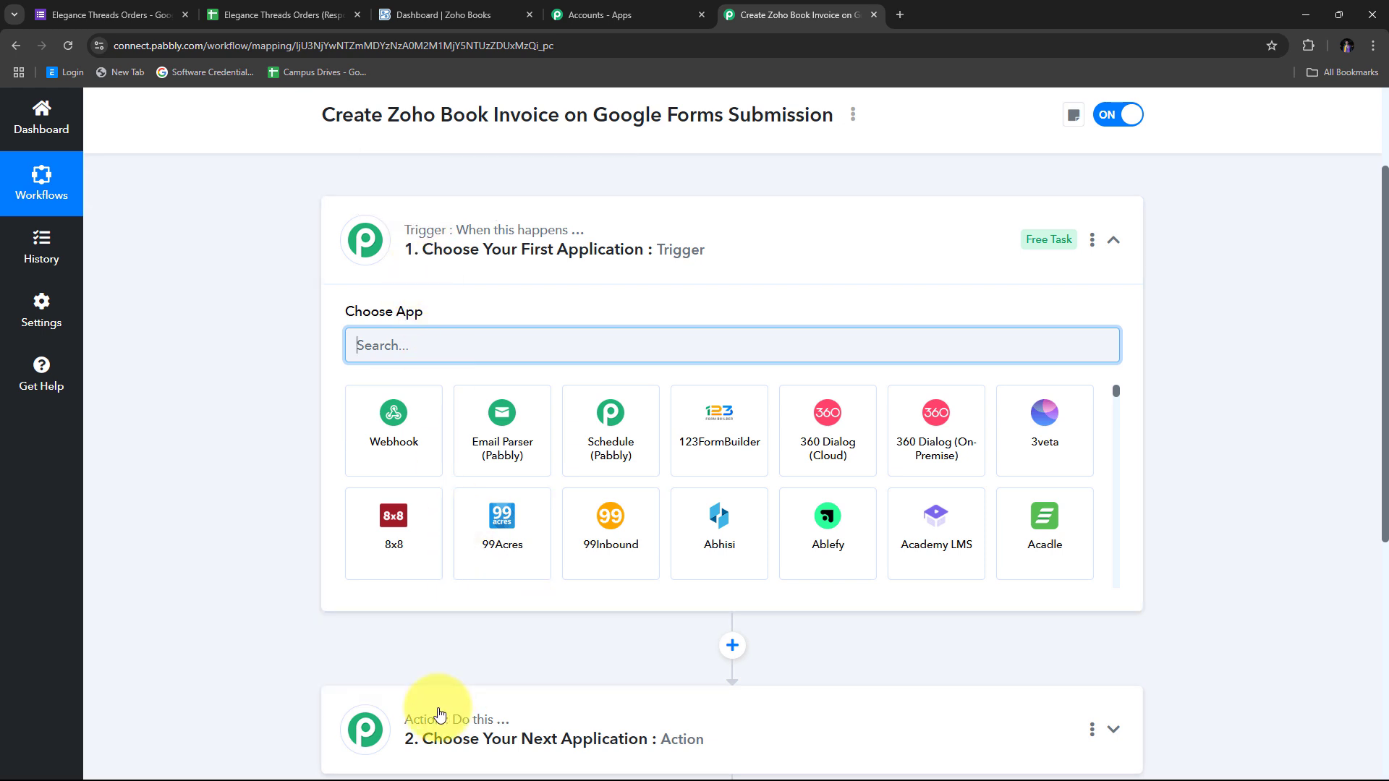
pyautogui.scroll(2, 416, 434)
pyautogui.scroll(-2, 403, 383)
pyautogui.scroll(-1, 391, 434)
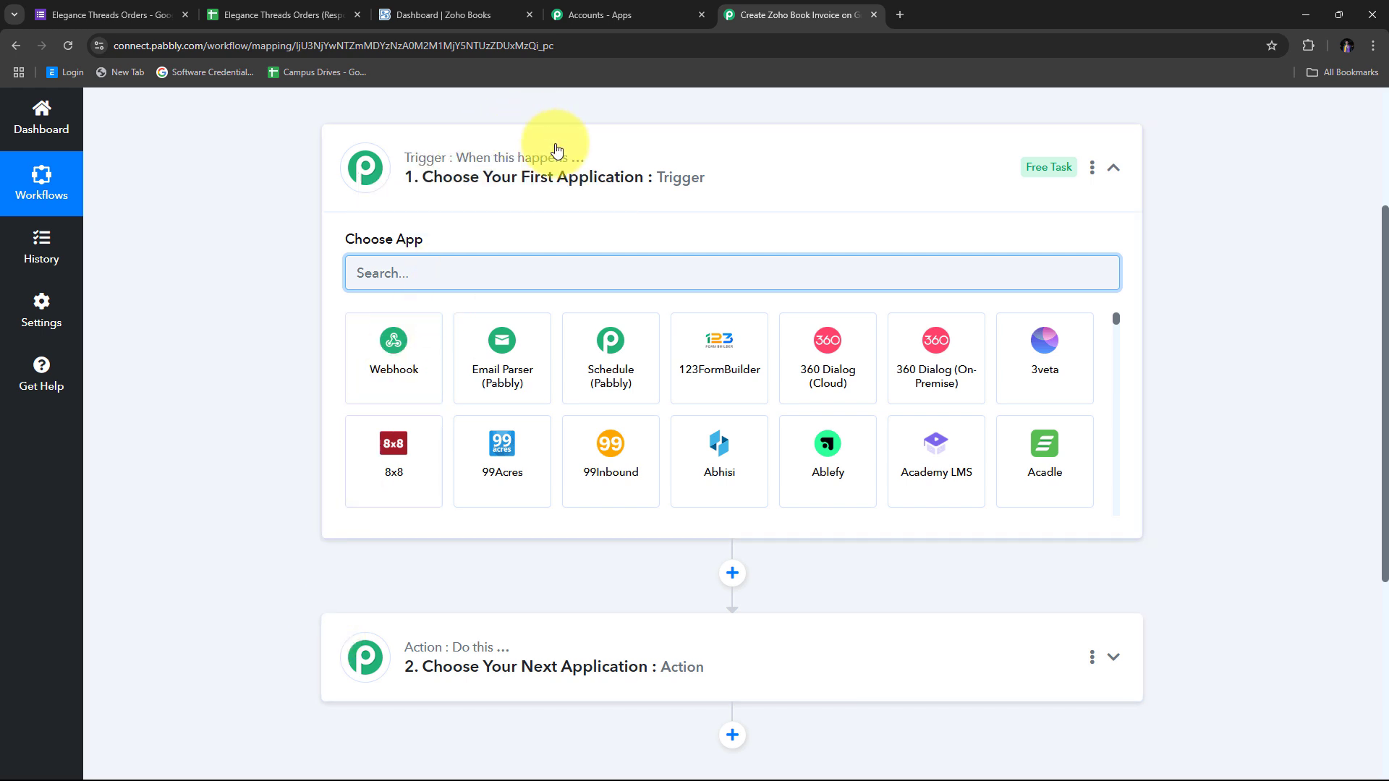
pyautogui.scroll(-1, 543, 471)
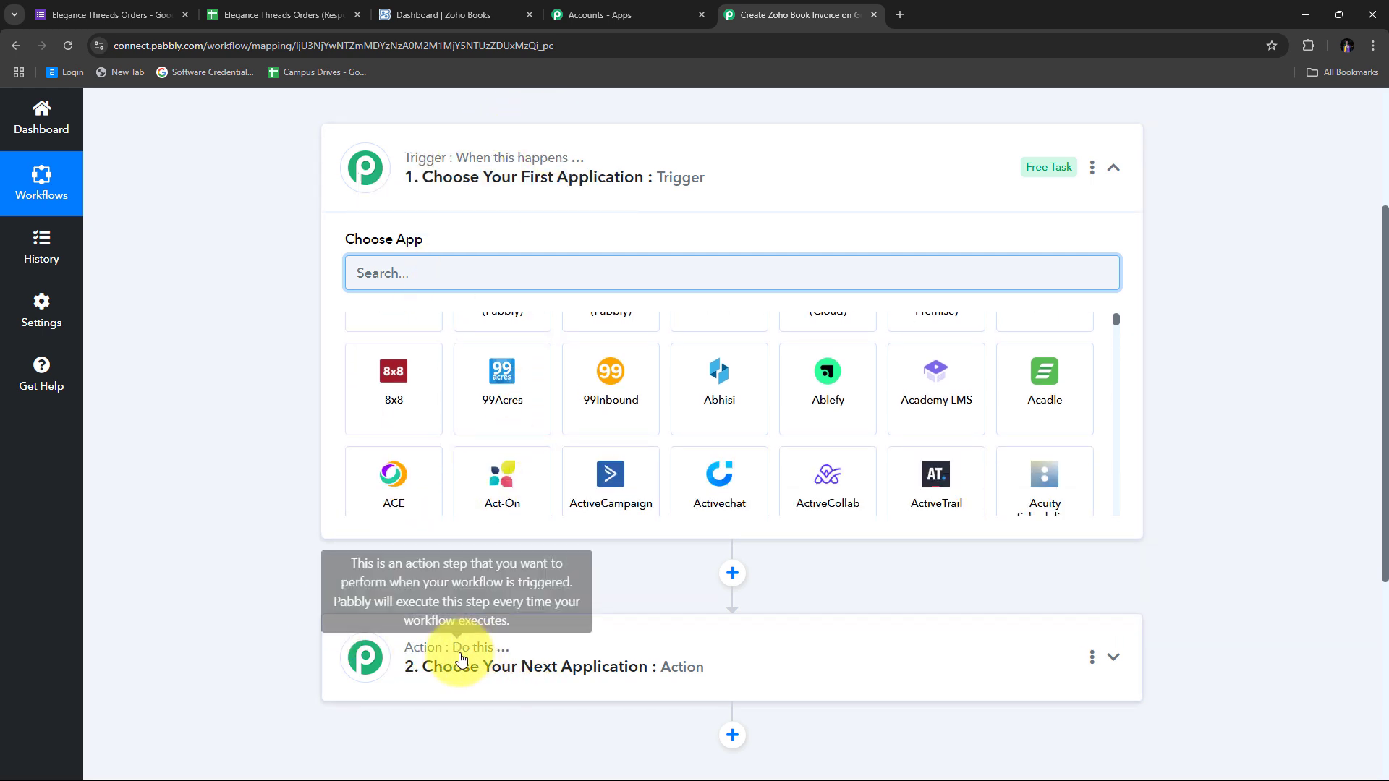
pyautogui.scroll(1, 419, 307)
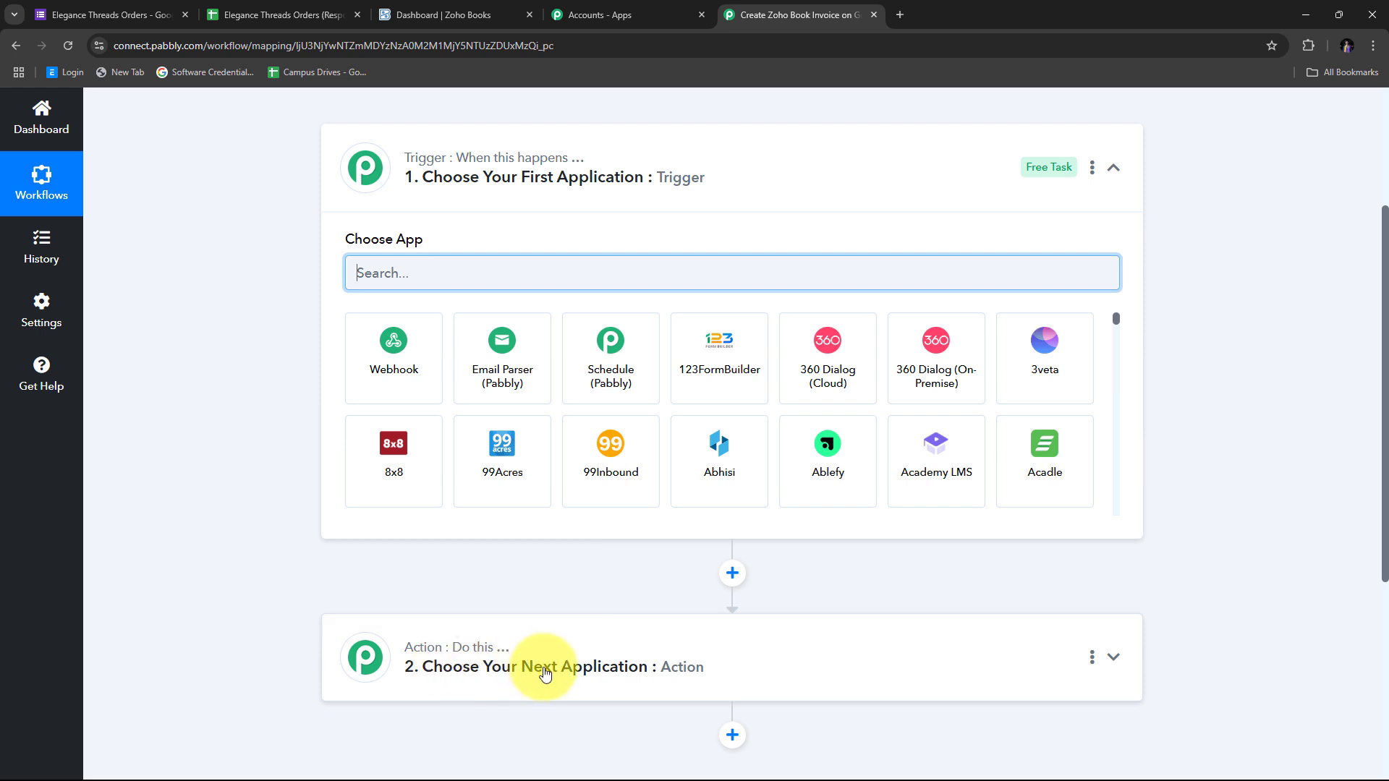
pyautogui.scroll(1, 374, 196)
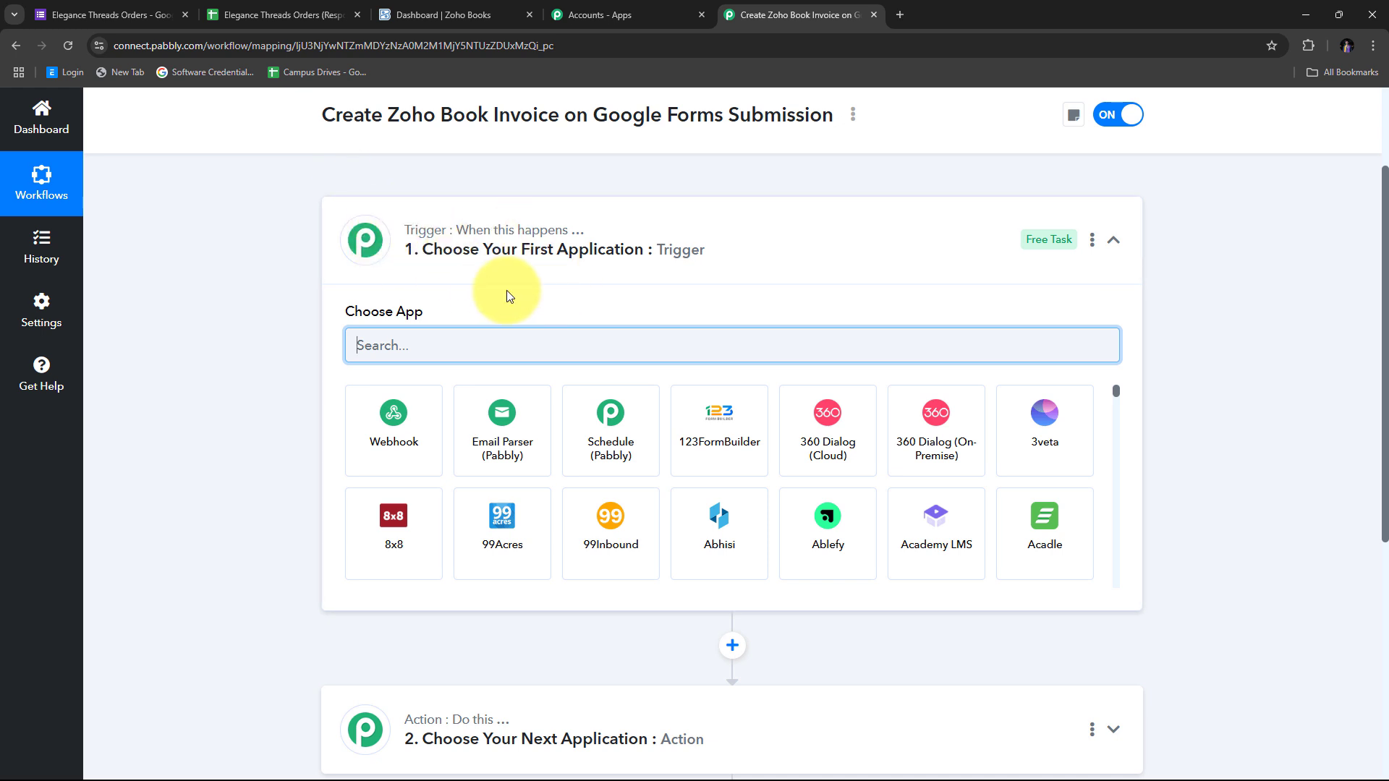
pyautogui.scroll(-2, 512, 285)
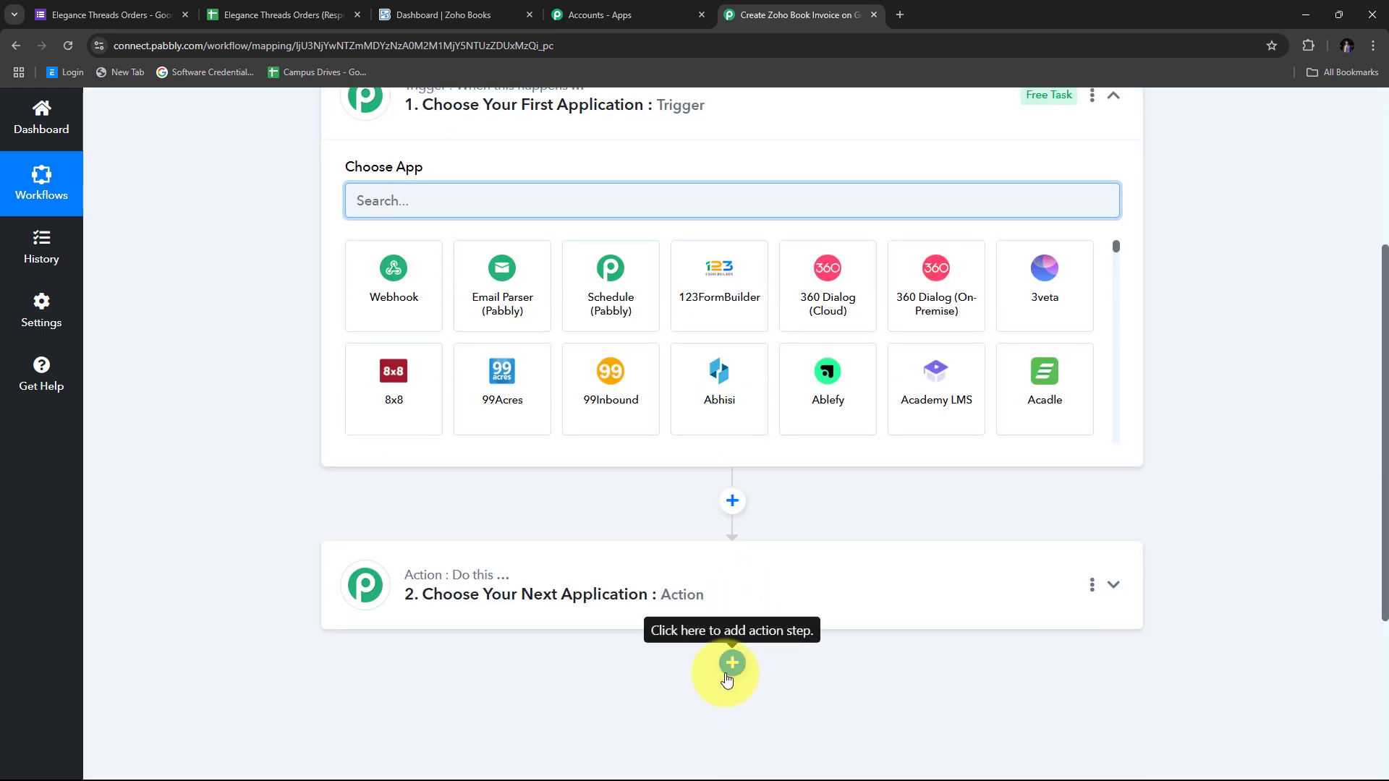
pyautogui.scroll(2, 471, 372)
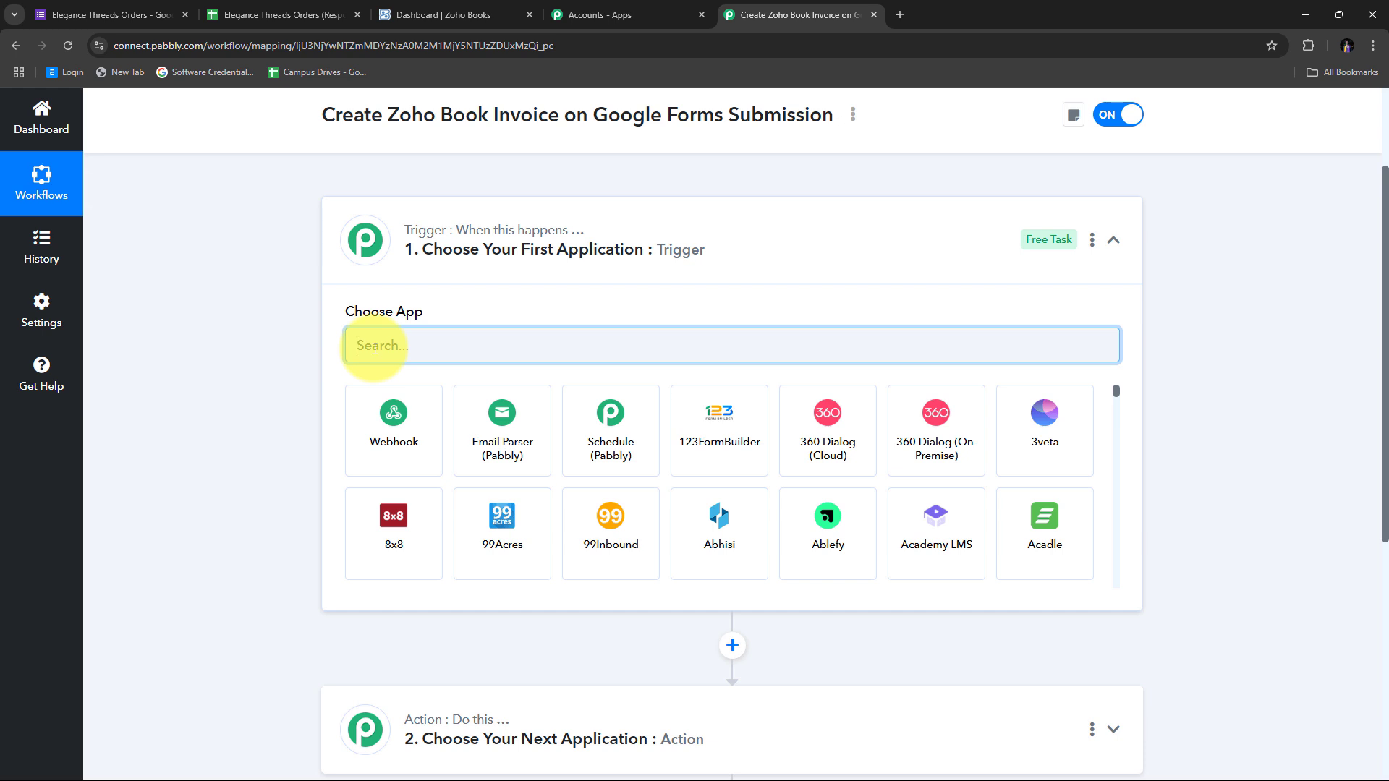
# Set the trigger to Google Forms with the New Response Received event
pyautogui.write('G')
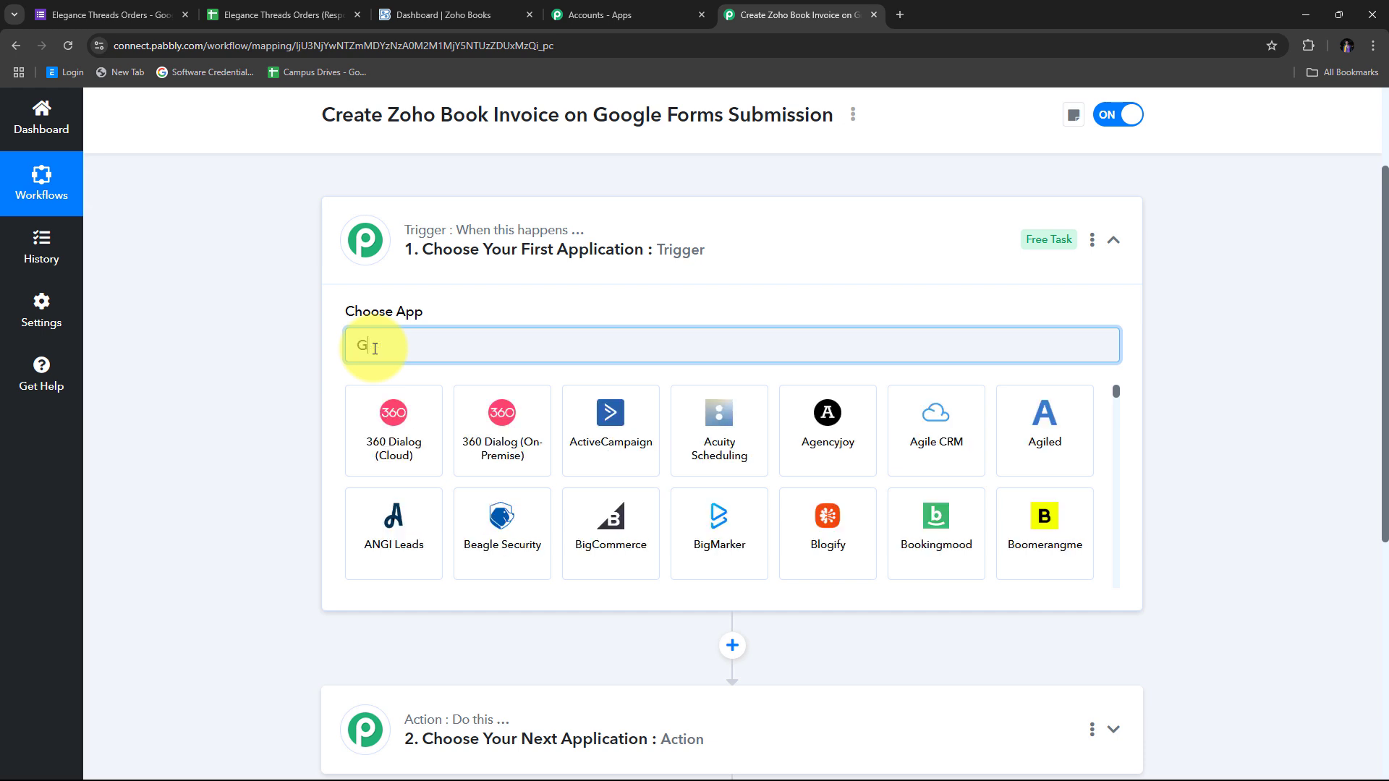
pyautogui.write('oogle Forms')
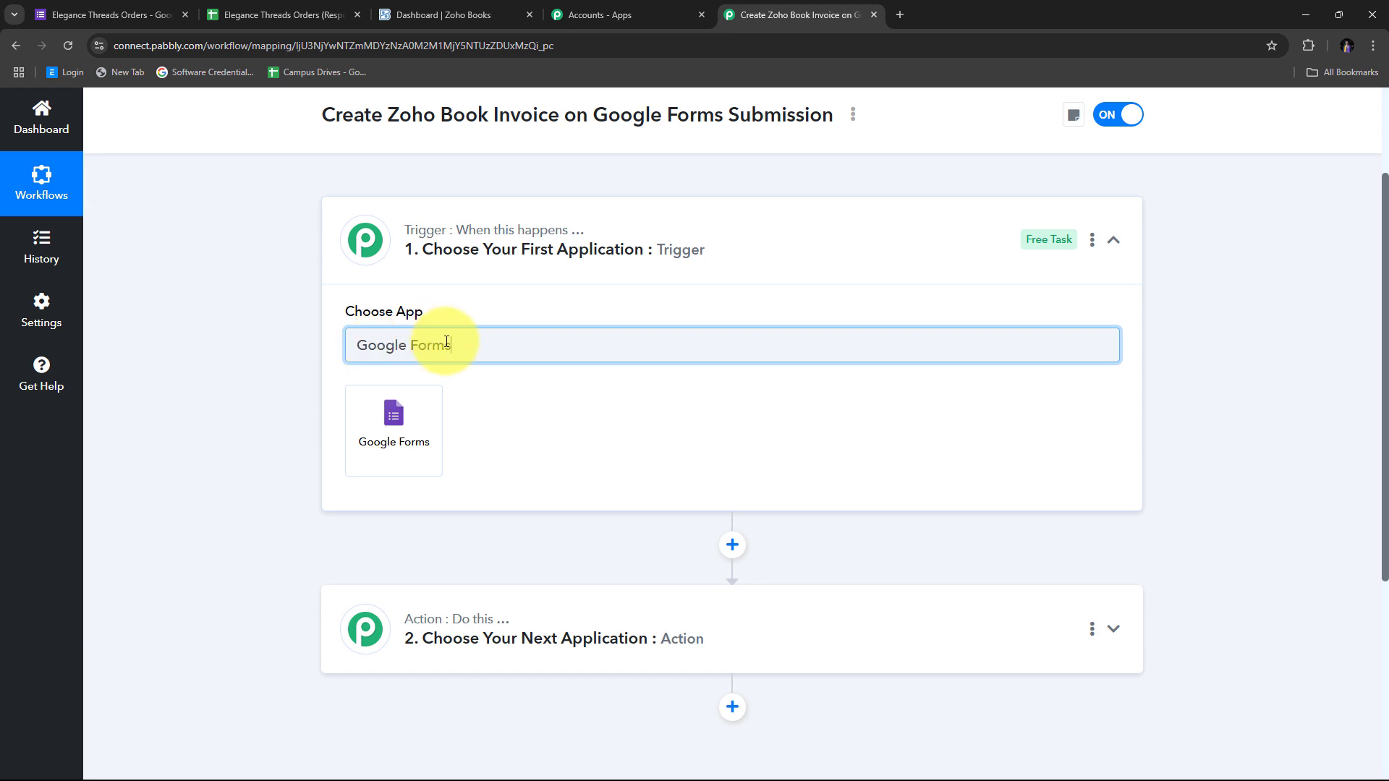
pyautogui.click(403, 430)
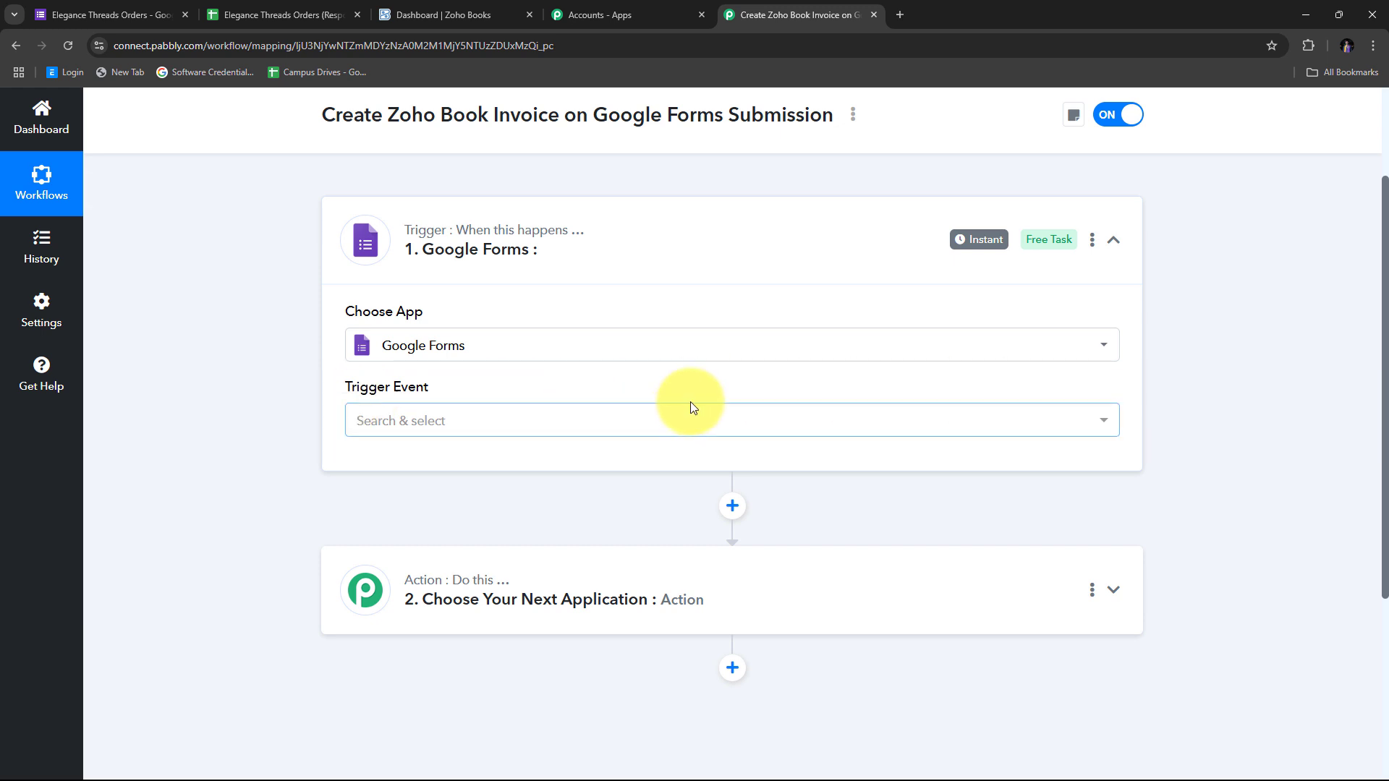
pyautogui.click(720, 427)
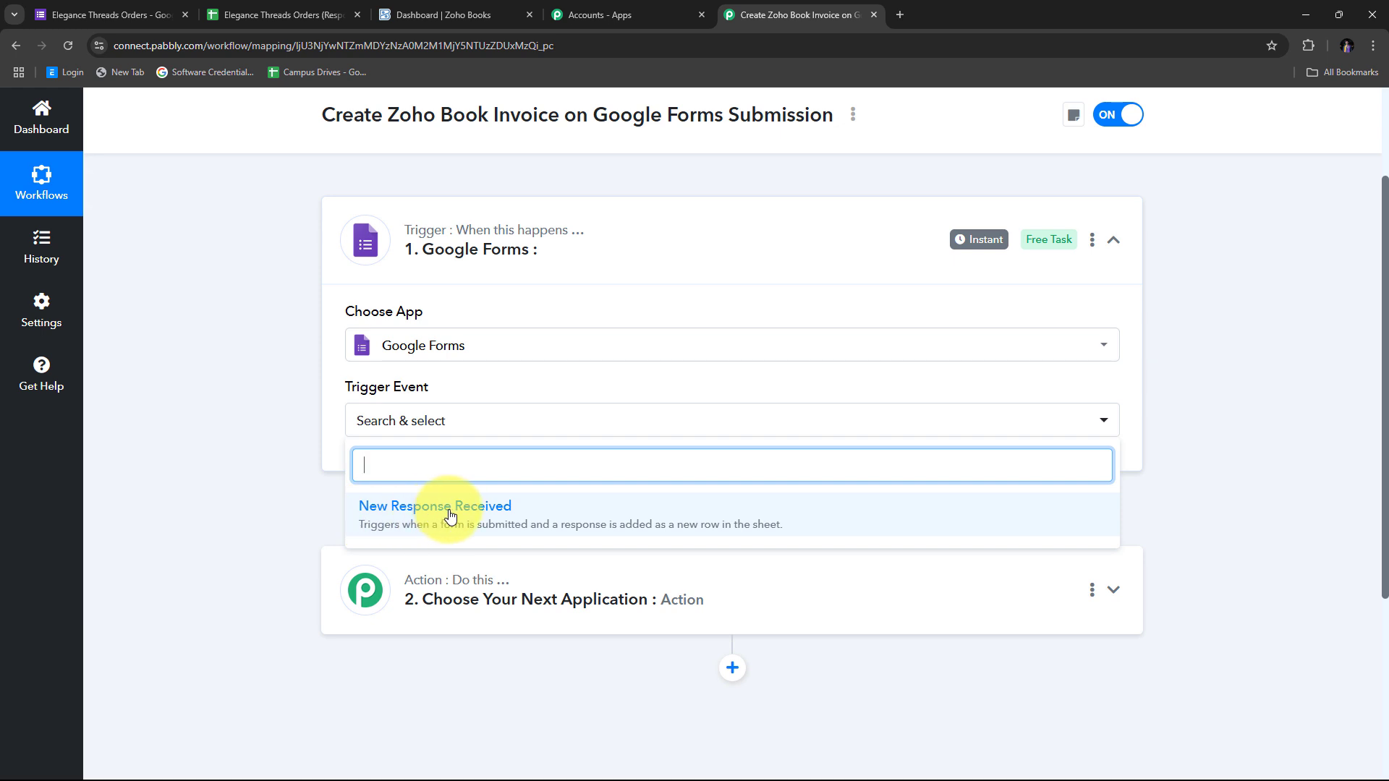
pyautogui.click(450, 515)
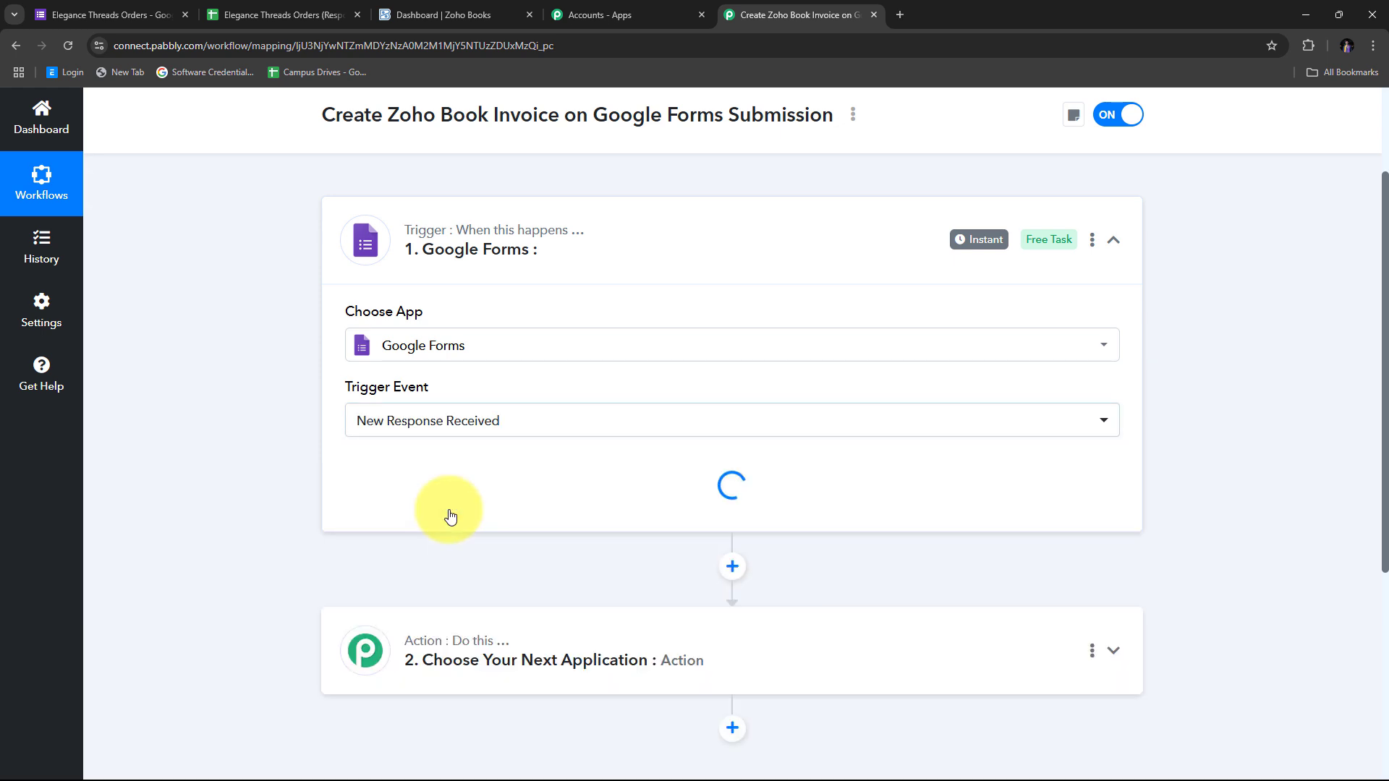
# Copy the trigger's webhook URL and switch to the Elegance Threads Orders form
pyautogui.scroll(-1, 306, 459)
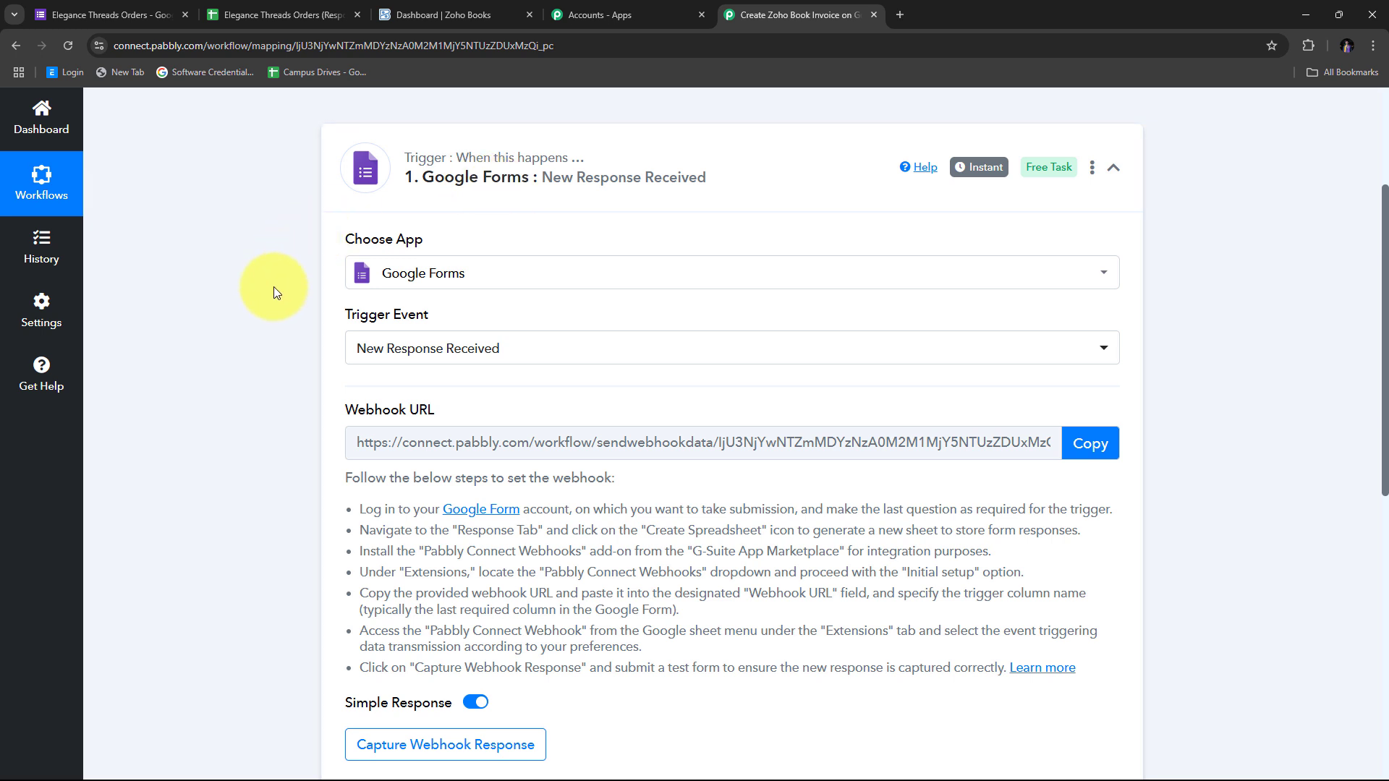
pyautogui.scroll(-1, 273, 287)
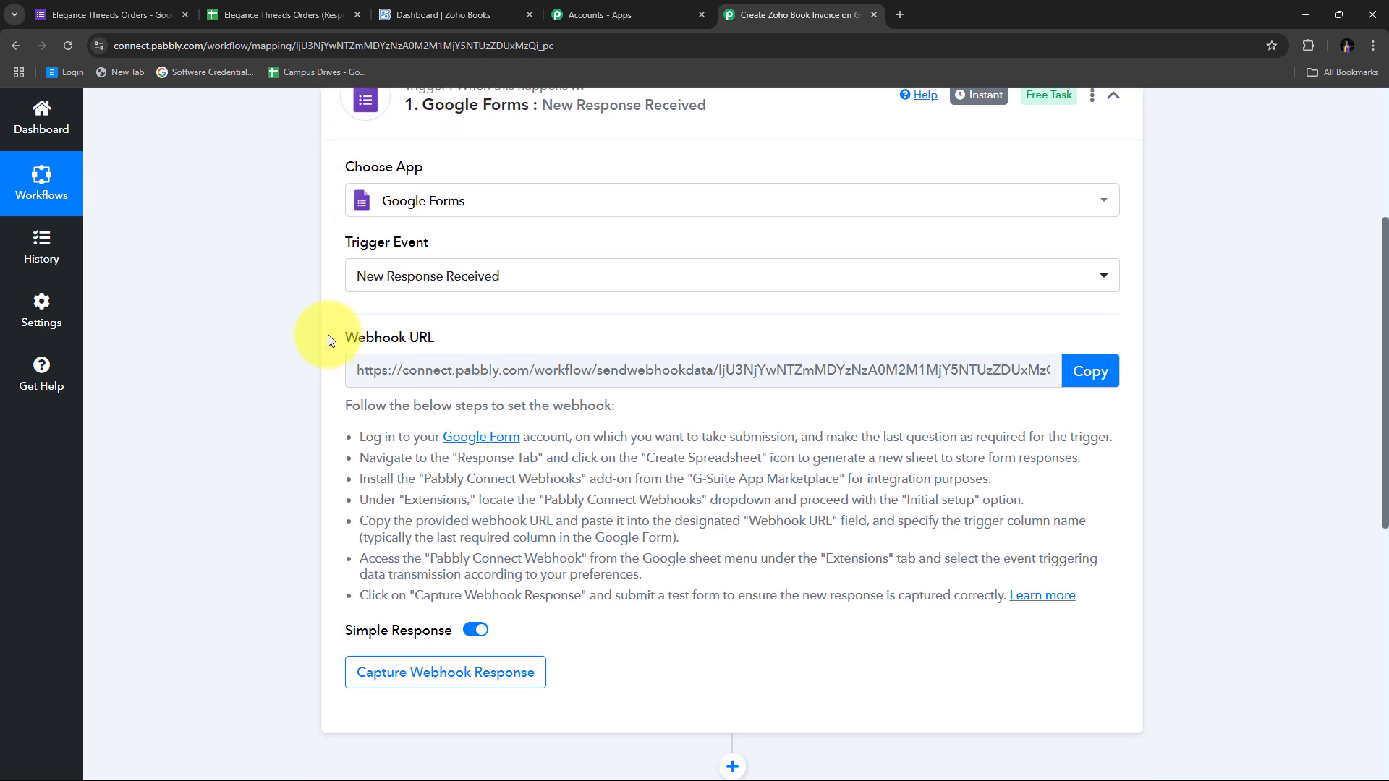
pyautogui.moveTo(327, 335); pyautogui.dragTo(483, 333)
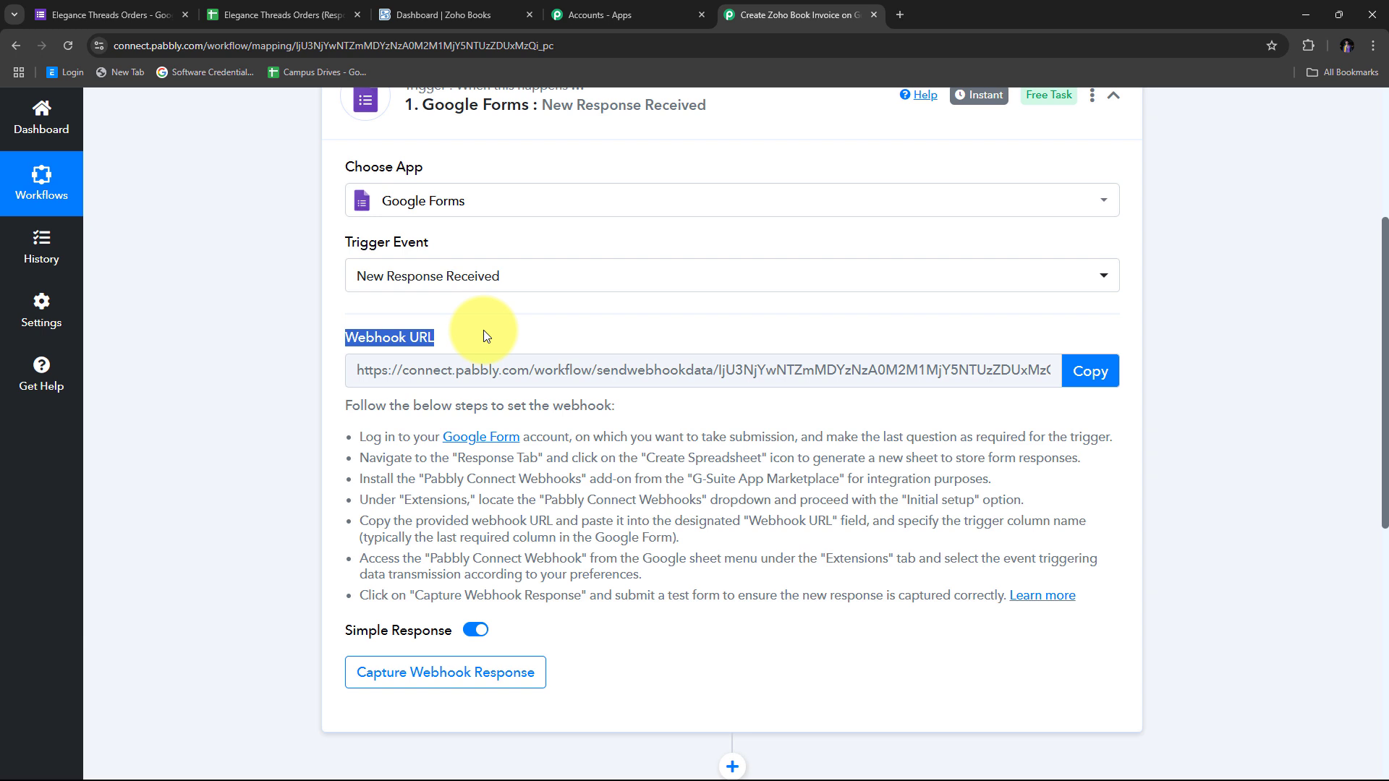
pyautogui.scroll(1, 483, 333)
pyautogui.moveTo(382, 409)
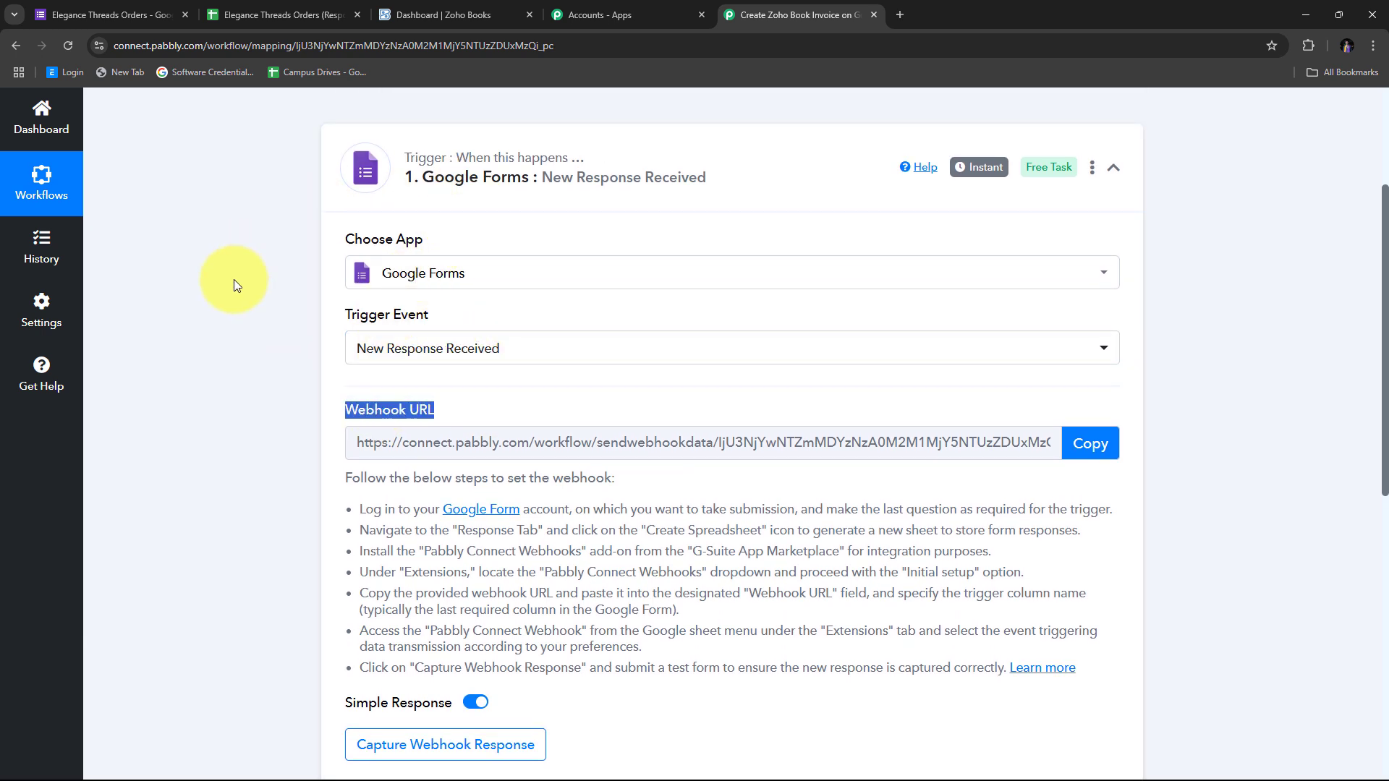
pyautogui.scroll(-2, 233, 279)
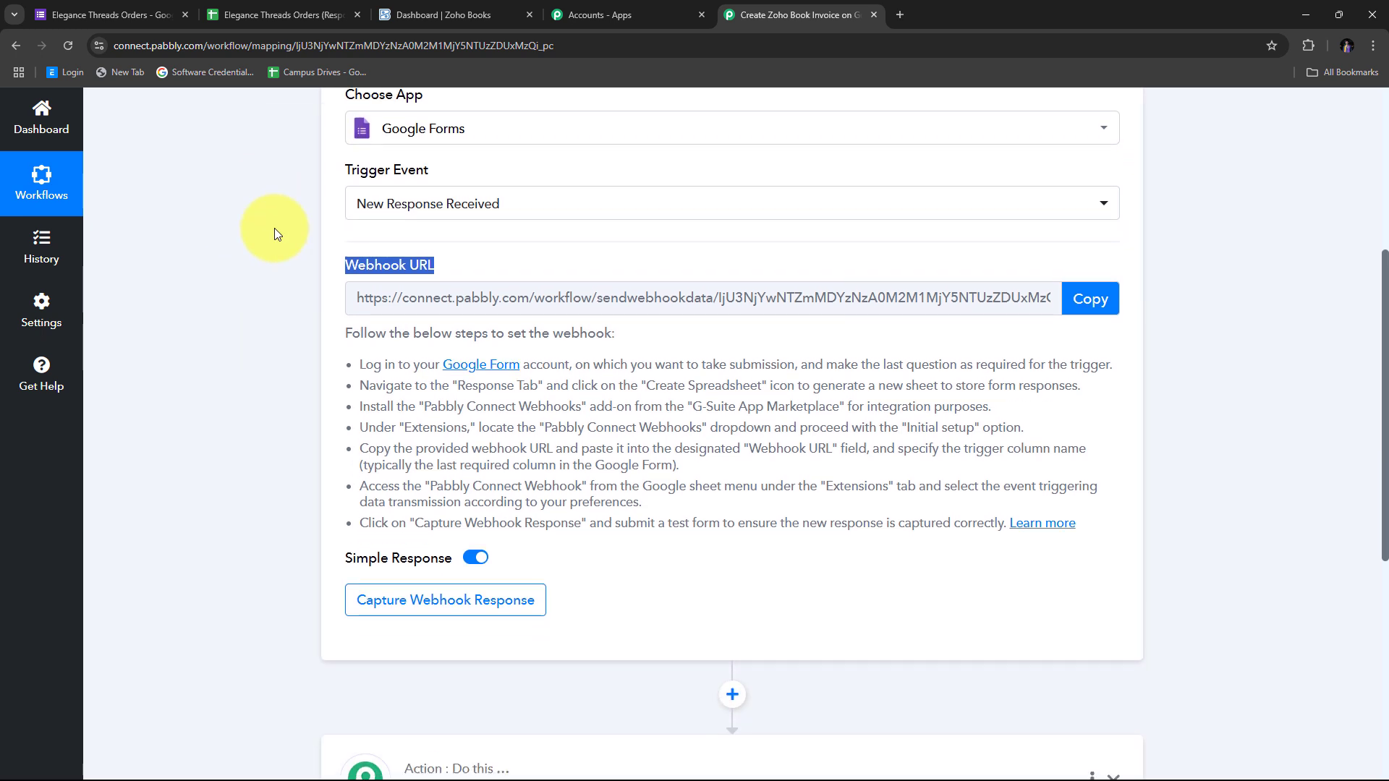
pyautogui.moveTo(329, 358); pyautogui.dragTo(1120, 538)
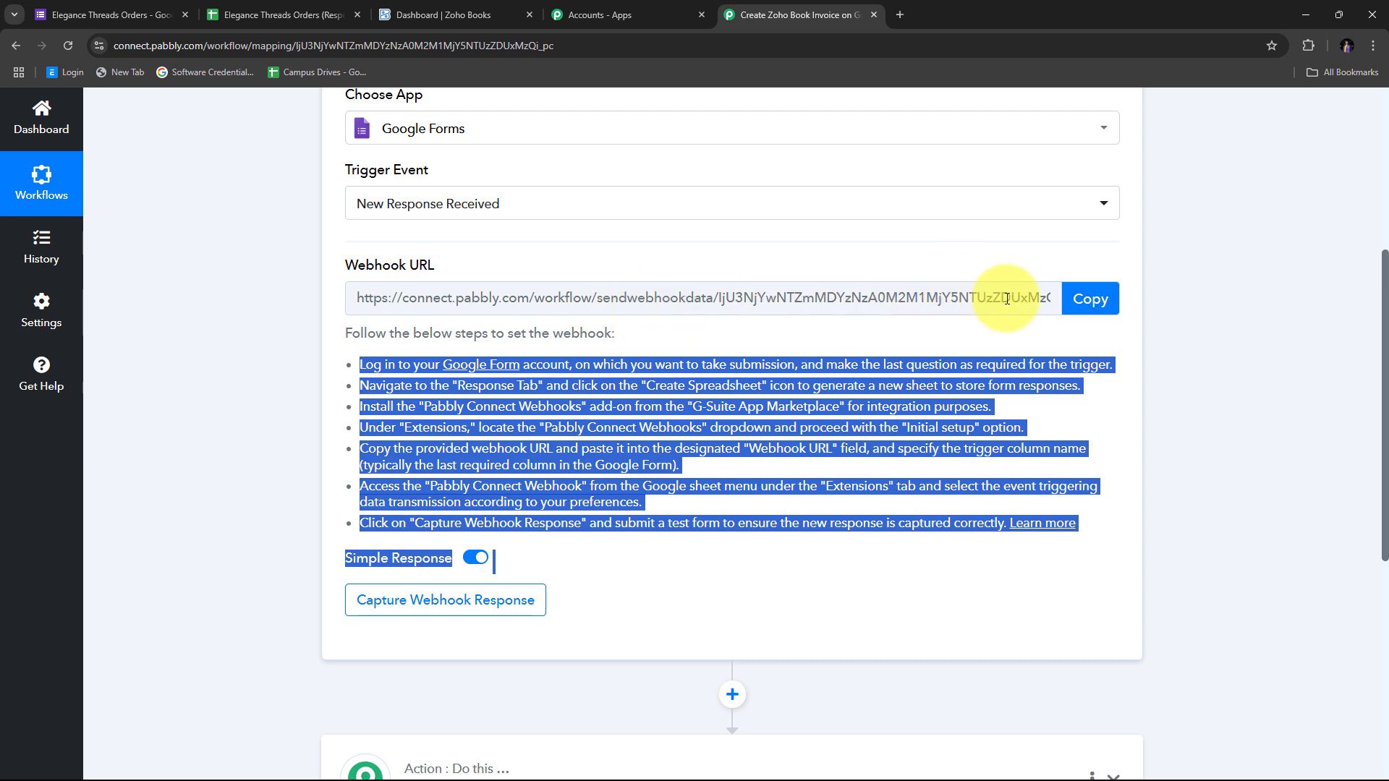
pyautogui.click(1089, 299)
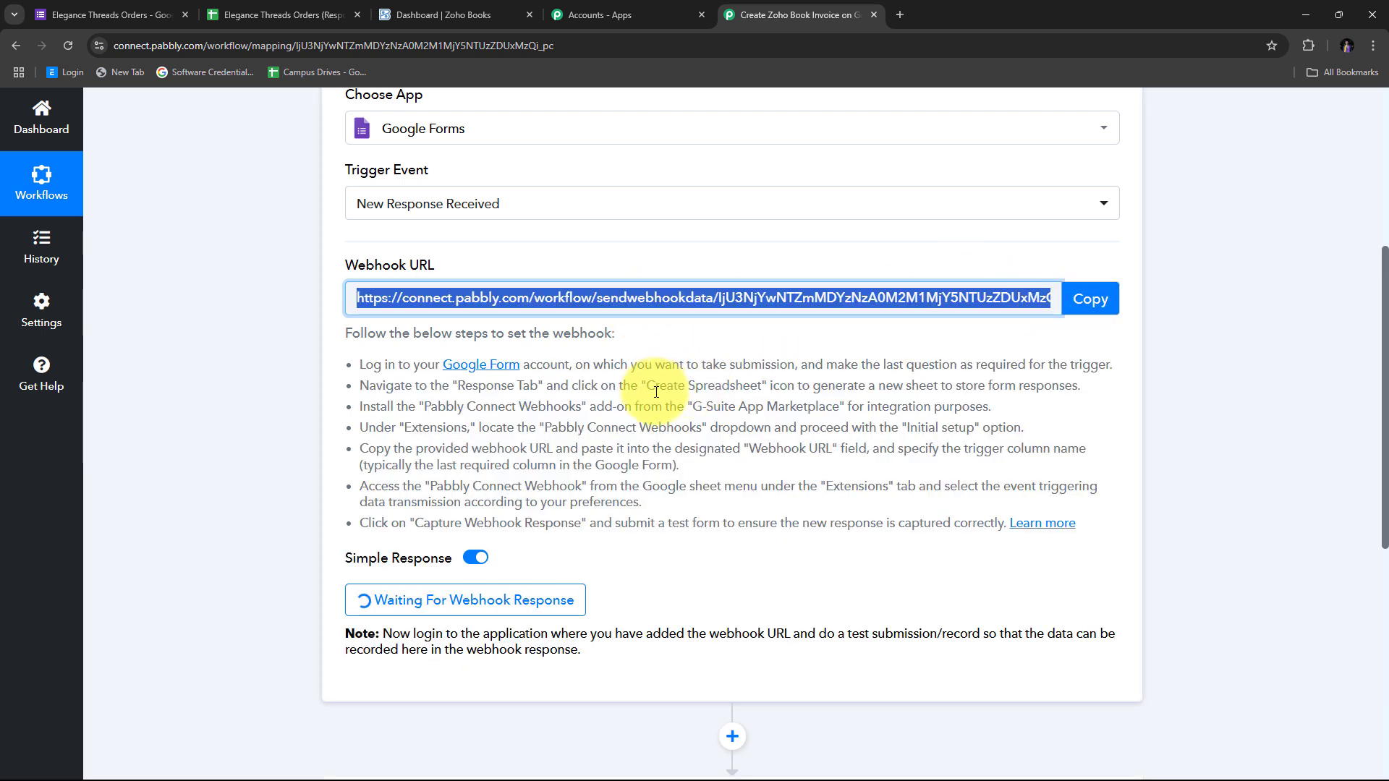
pyautogui.click(108, 14)
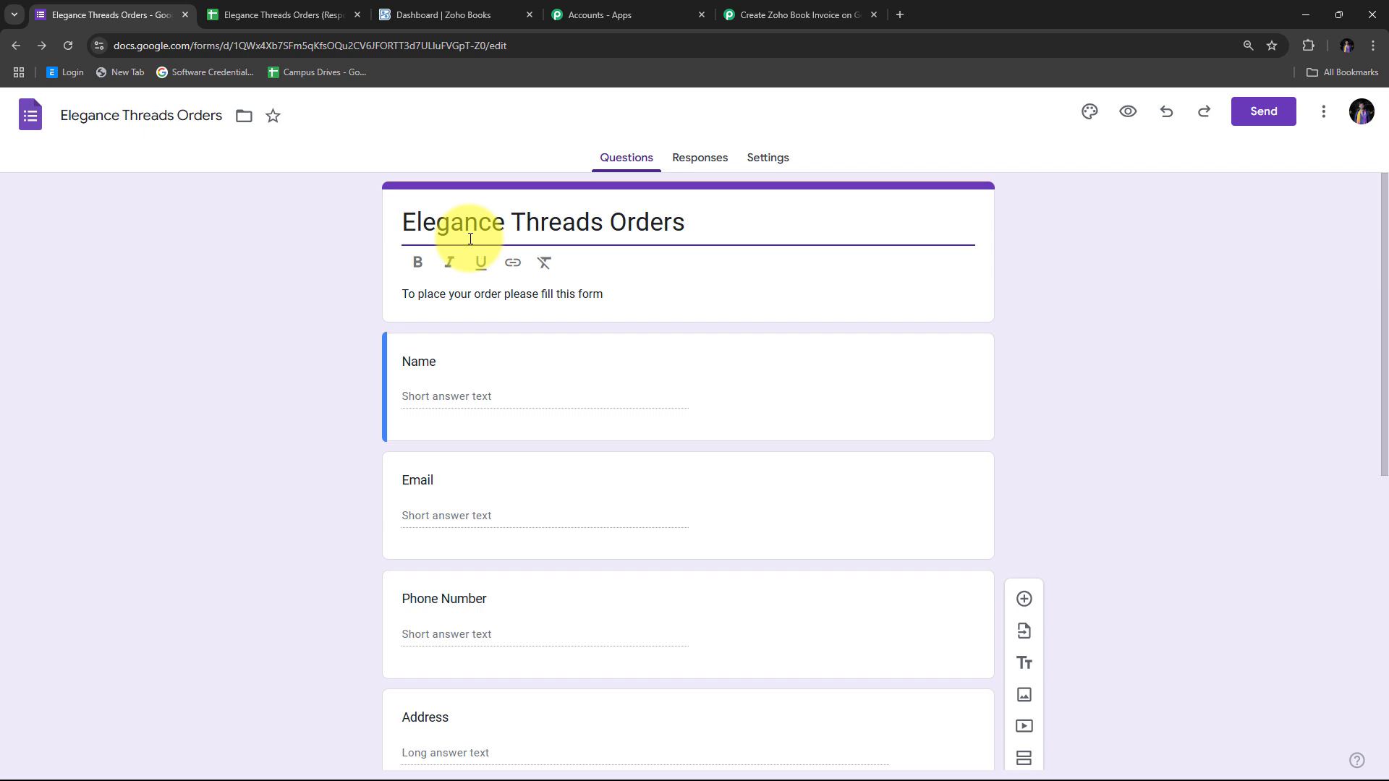
# Review the form's Name, Email, Phone Number, Address and Product questions
pyautogui.scroll(-4, 743, 350)
pyautogui.scroll(4, 743, 350)
pyautogui.scroll(-8, 743, 351)
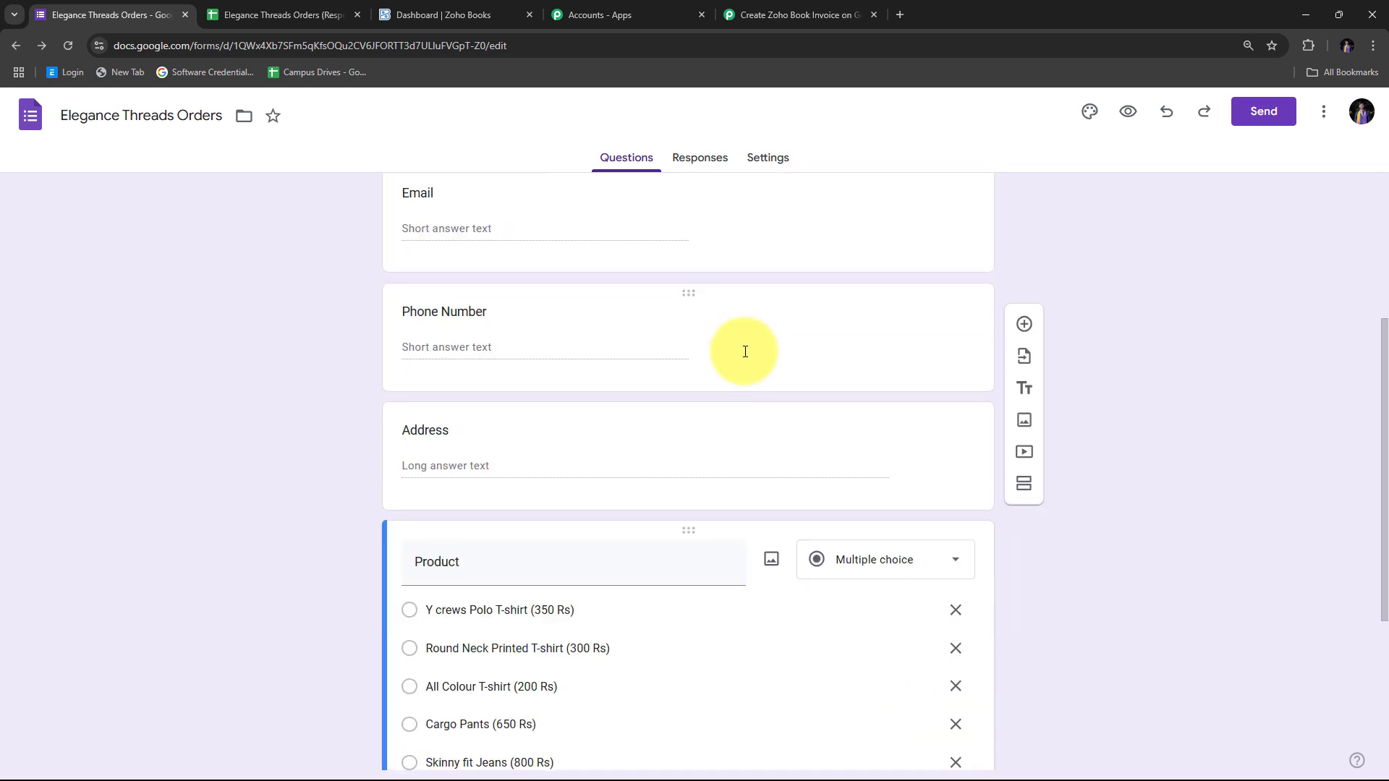
pyautogui.scroll(8, 649, 441)
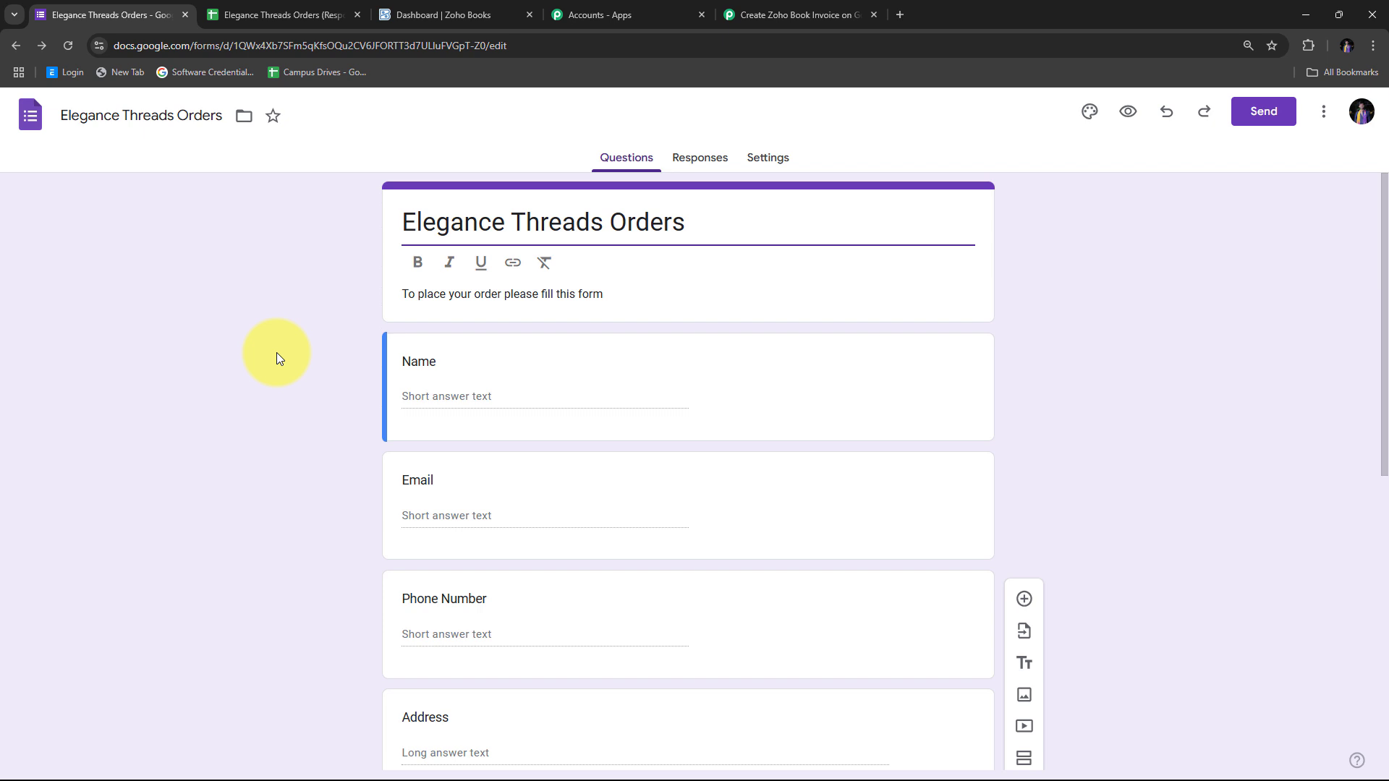
pyautogui.click(279, 13)
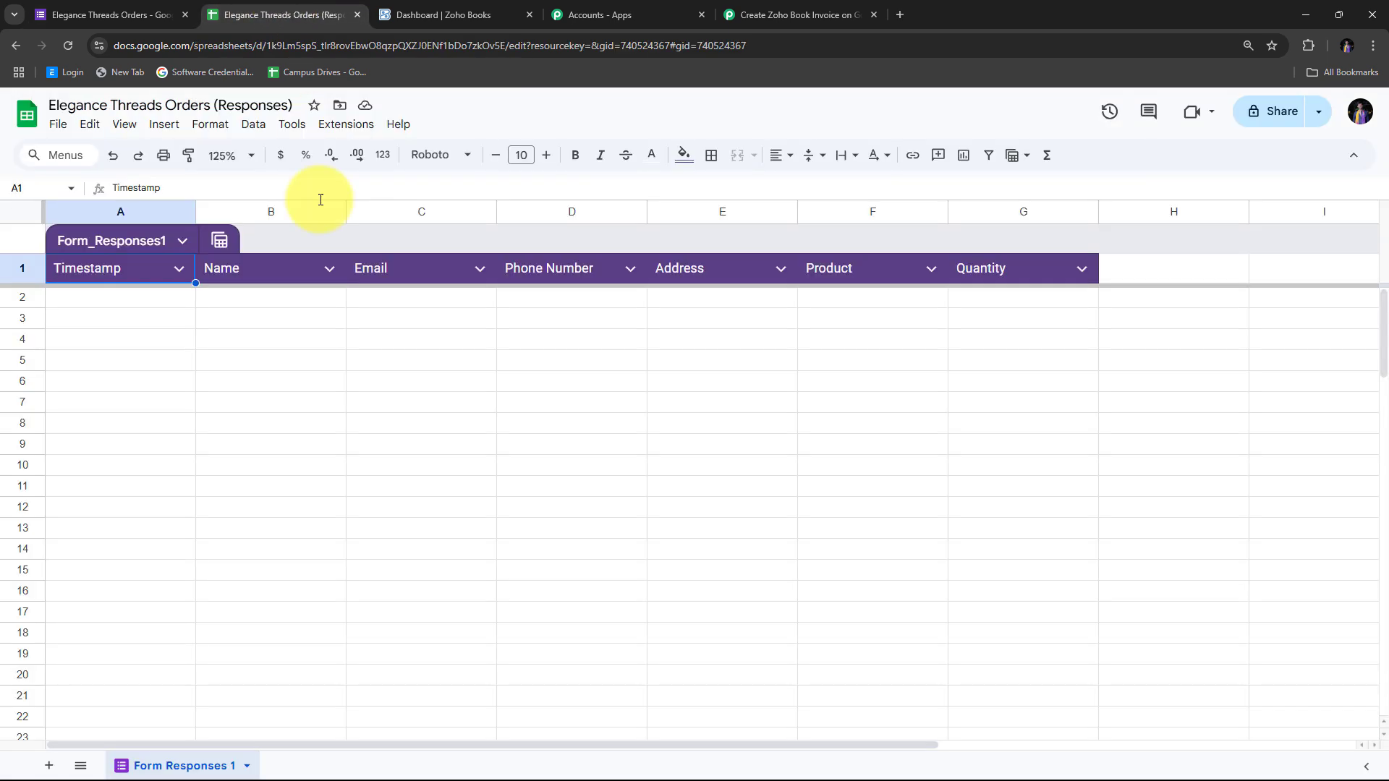
pyautogui.click(145, 302)
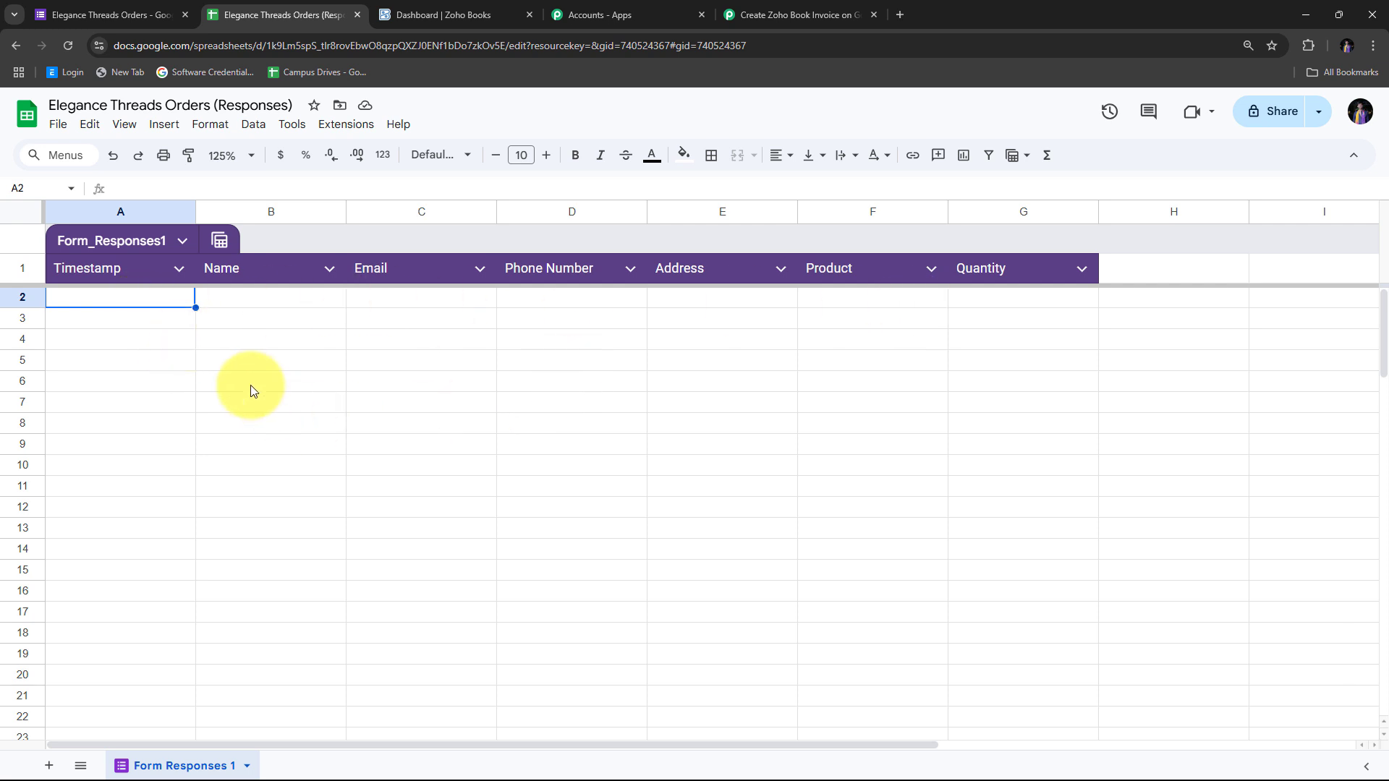
pyautogui.hotkey('ctrl', '0')
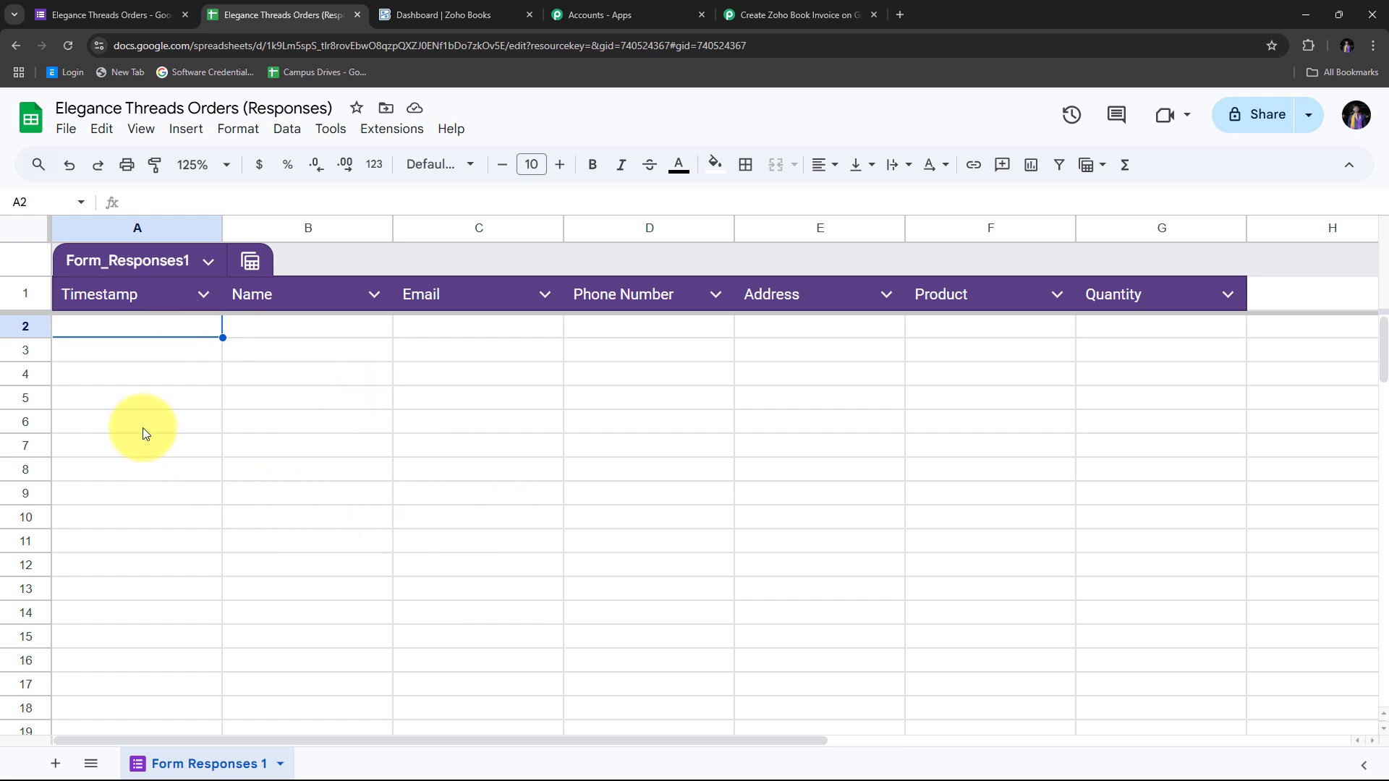
pyautogui.click(401, 138)
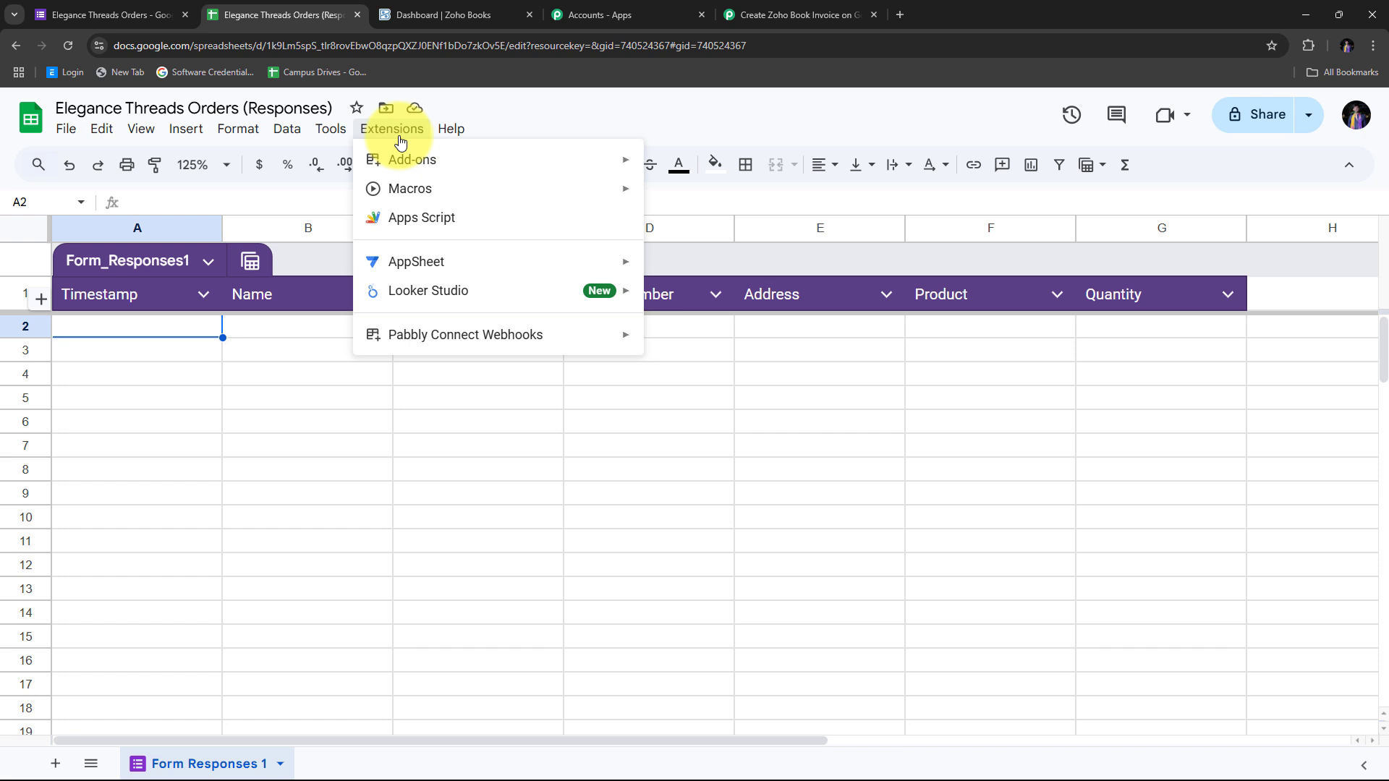
pyautogui.moveTo(434, 335)
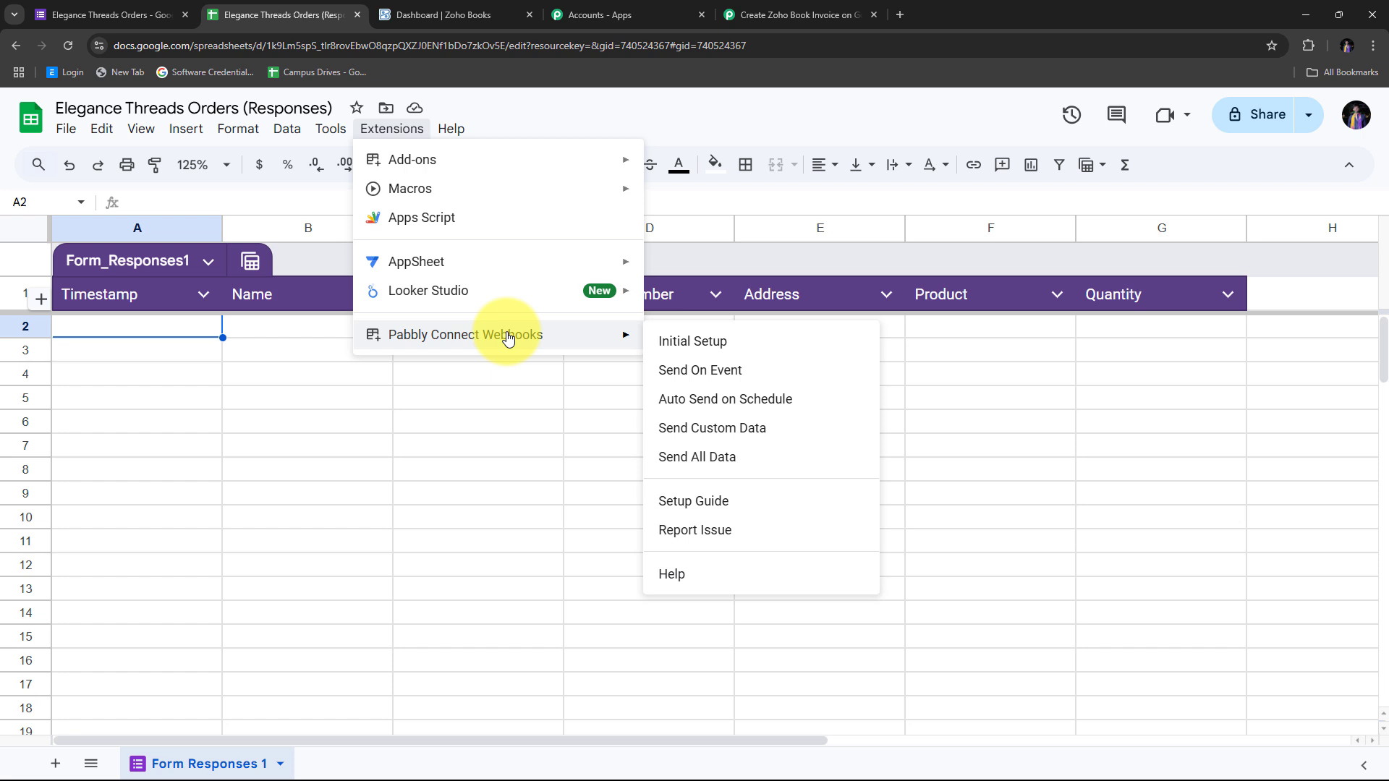
pyautogui.moveTo(447, 167)
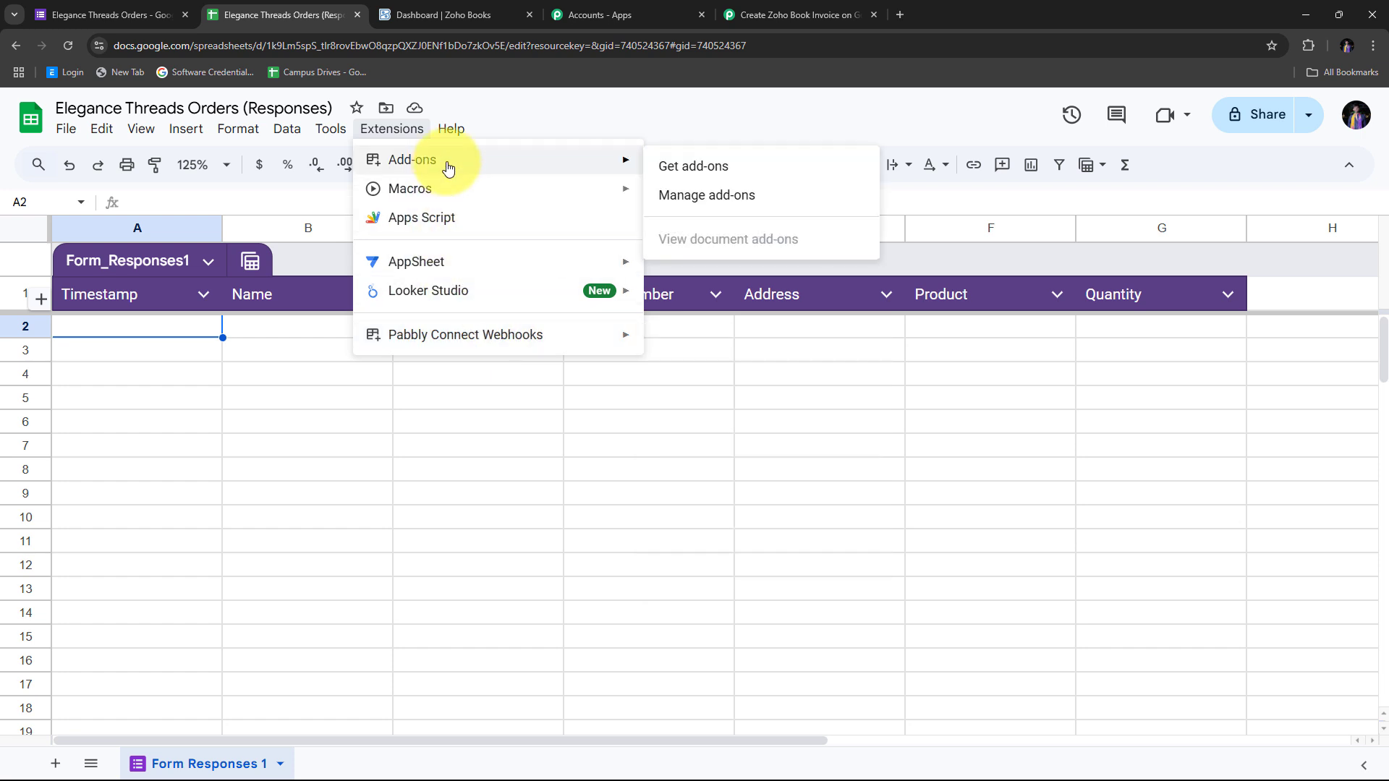
pyautogui.click(729, 176)
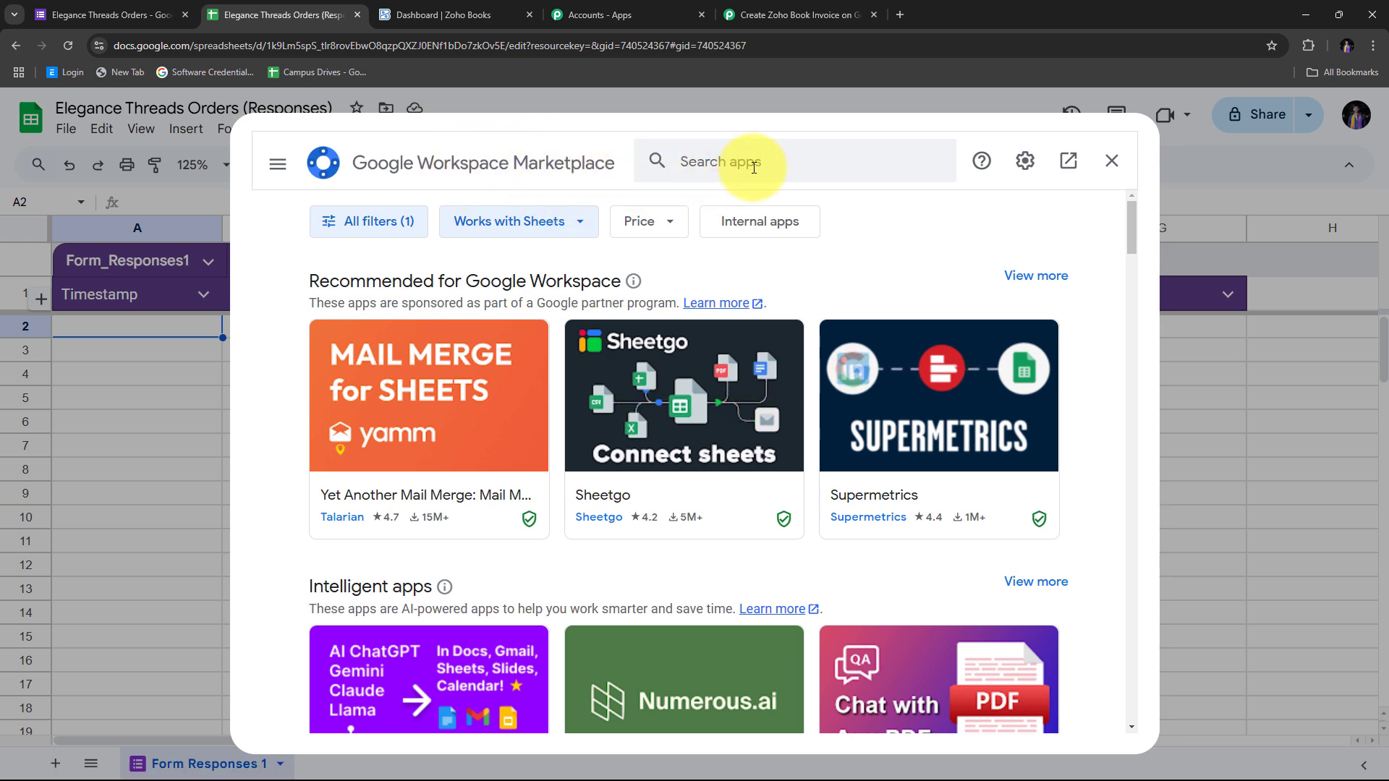
pyautogui.click(716, 160)
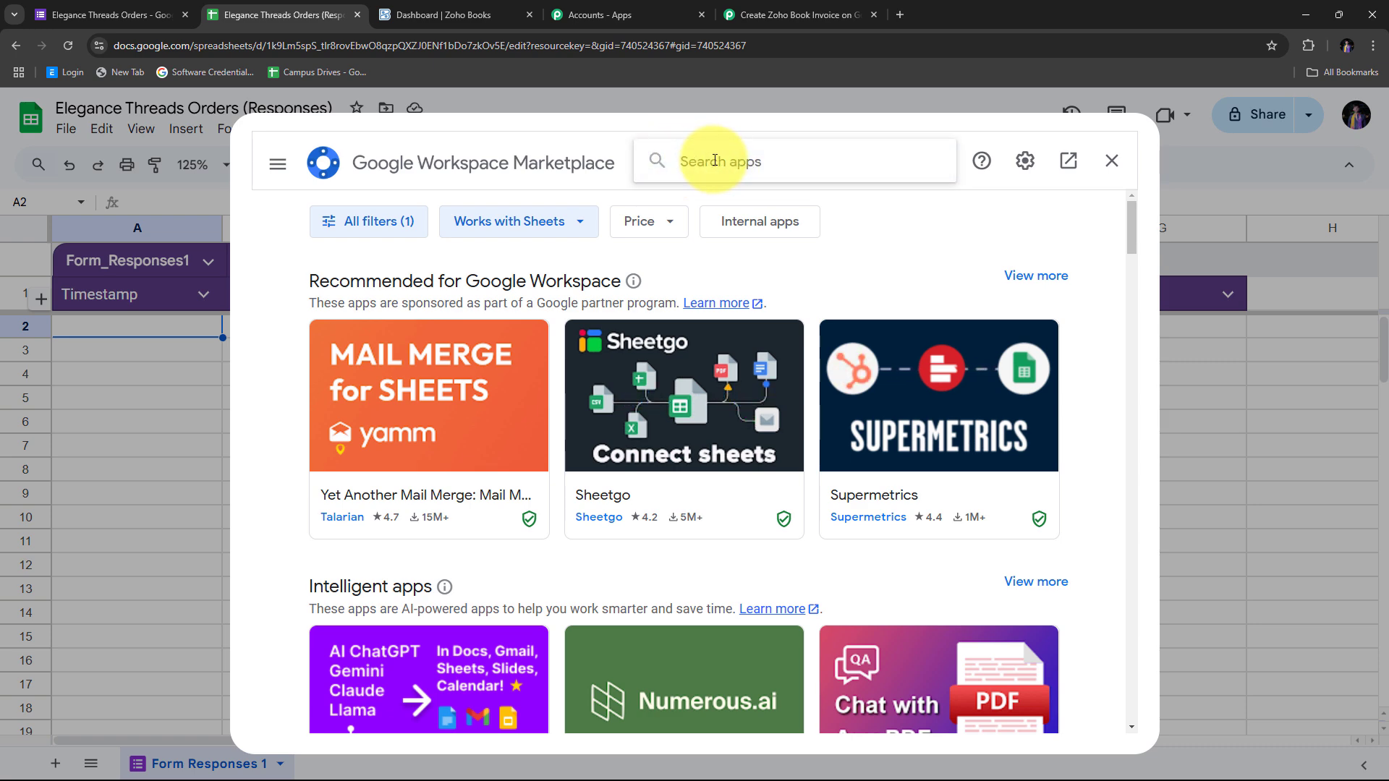
pyautogui.write('Pabbly')
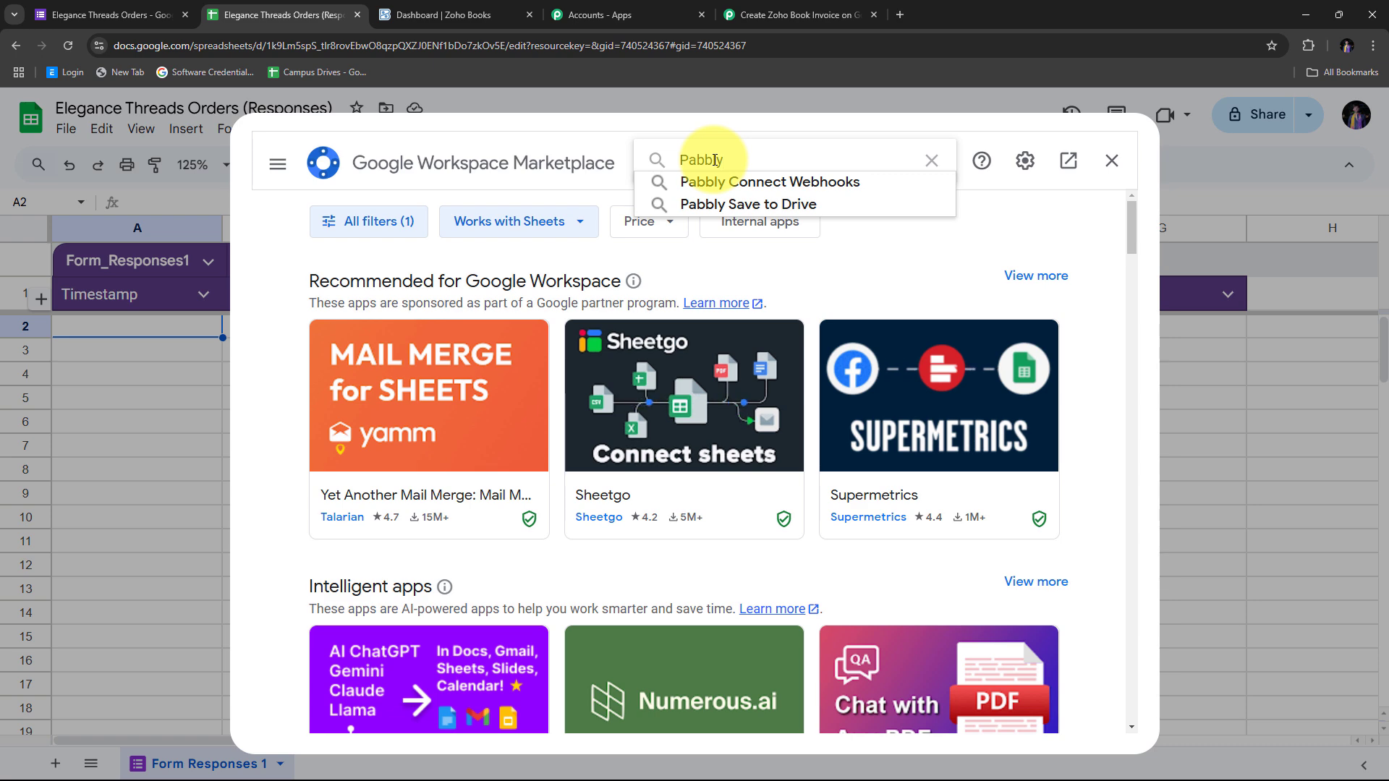
pyautogui.press('Down')
pyautogui.press('Return')
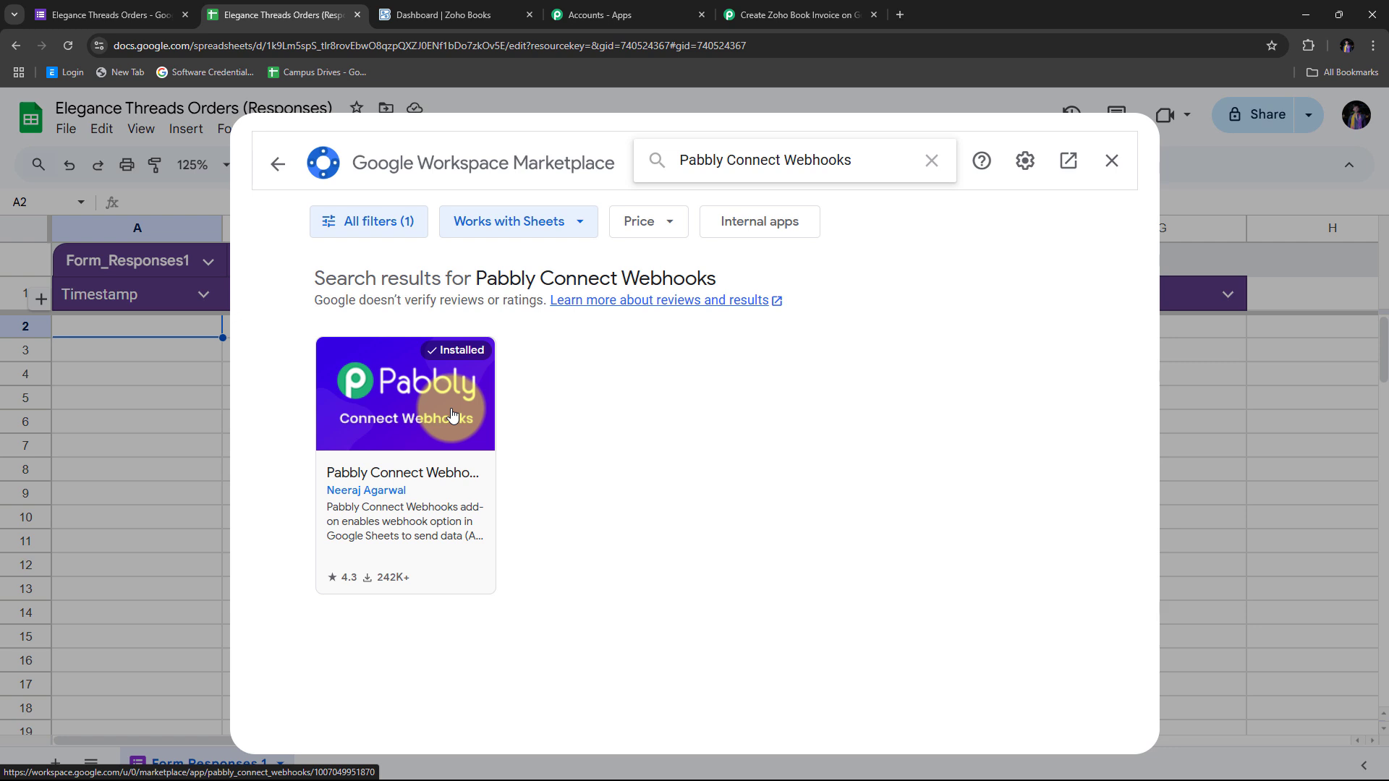
pyautogui.click(1110, 175)
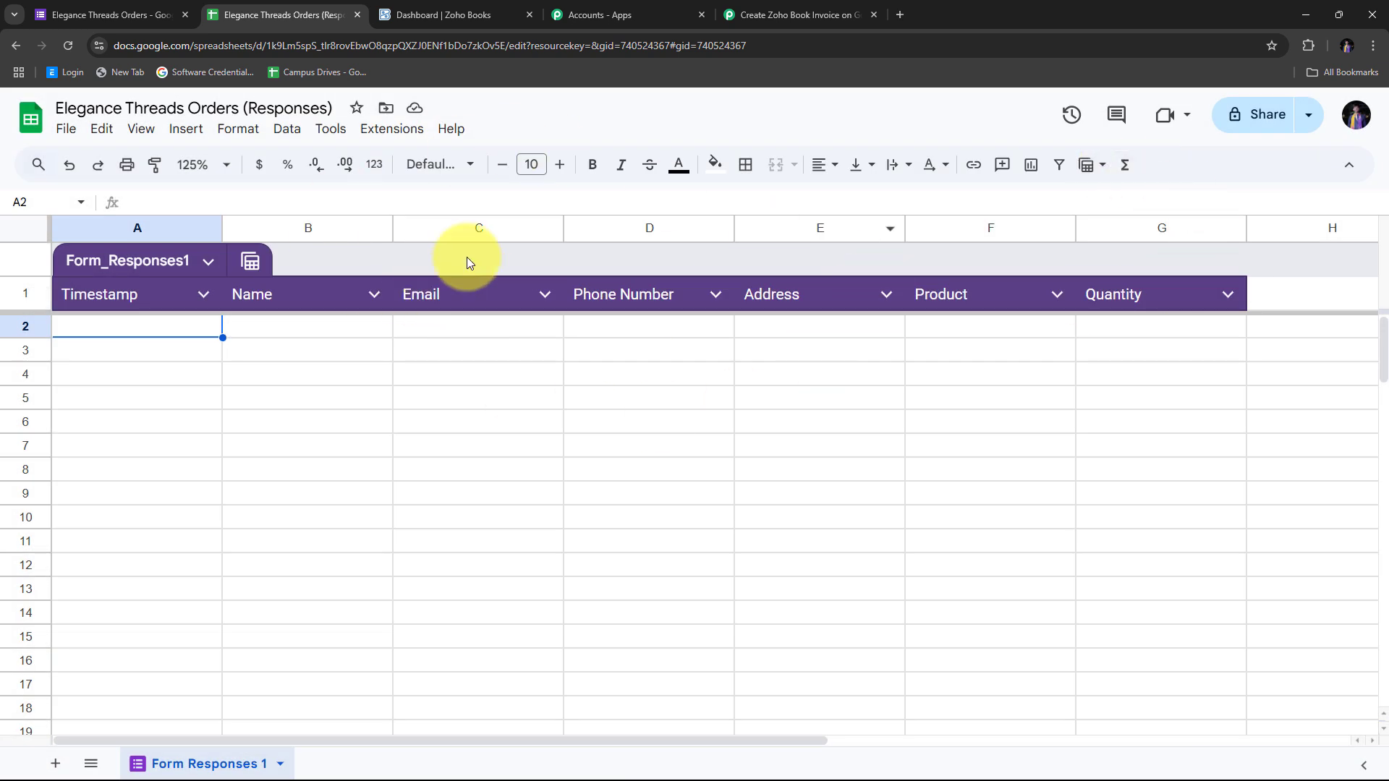
# Reload the sheet and launch Extensions > Pabbly Connect Webhooks > Initial Setup
pyautogui.click(70, 45)
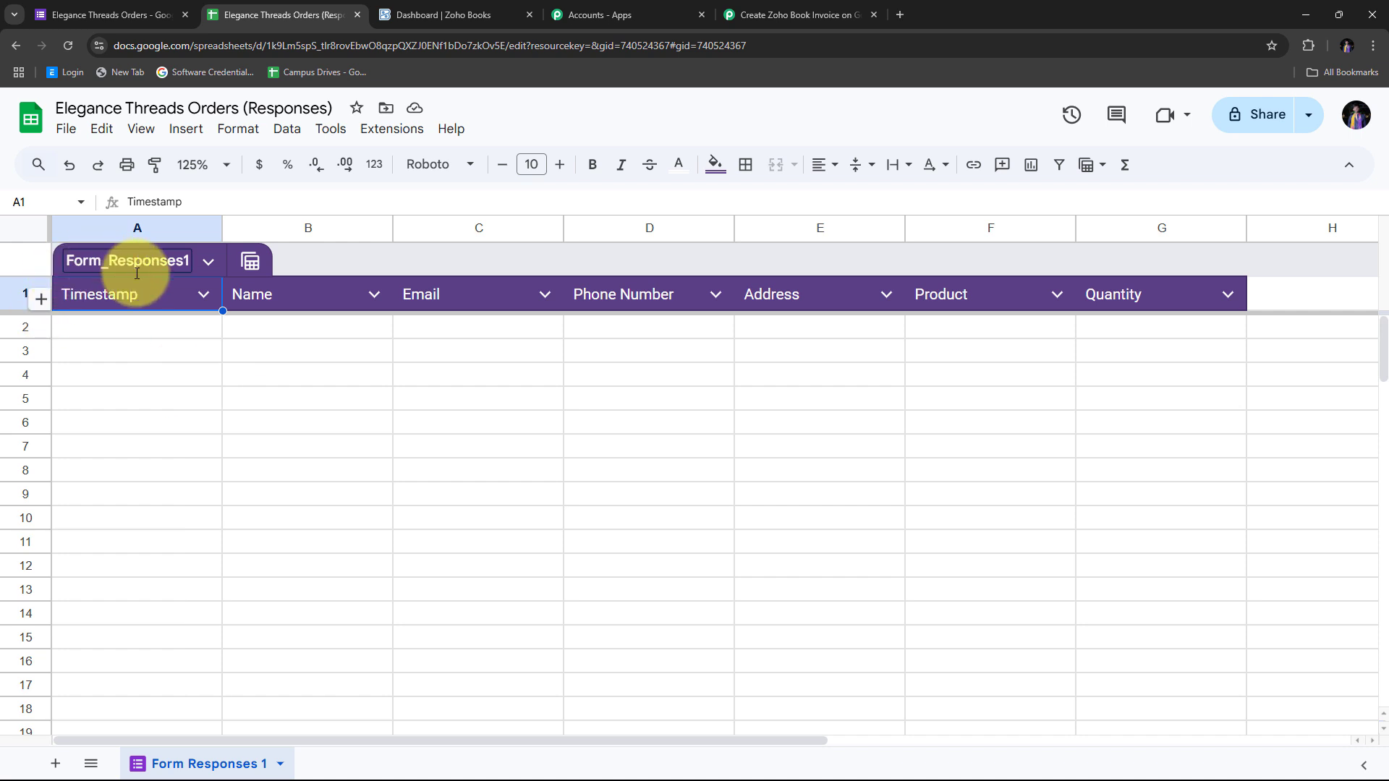
pyautogui.click(383, 138)
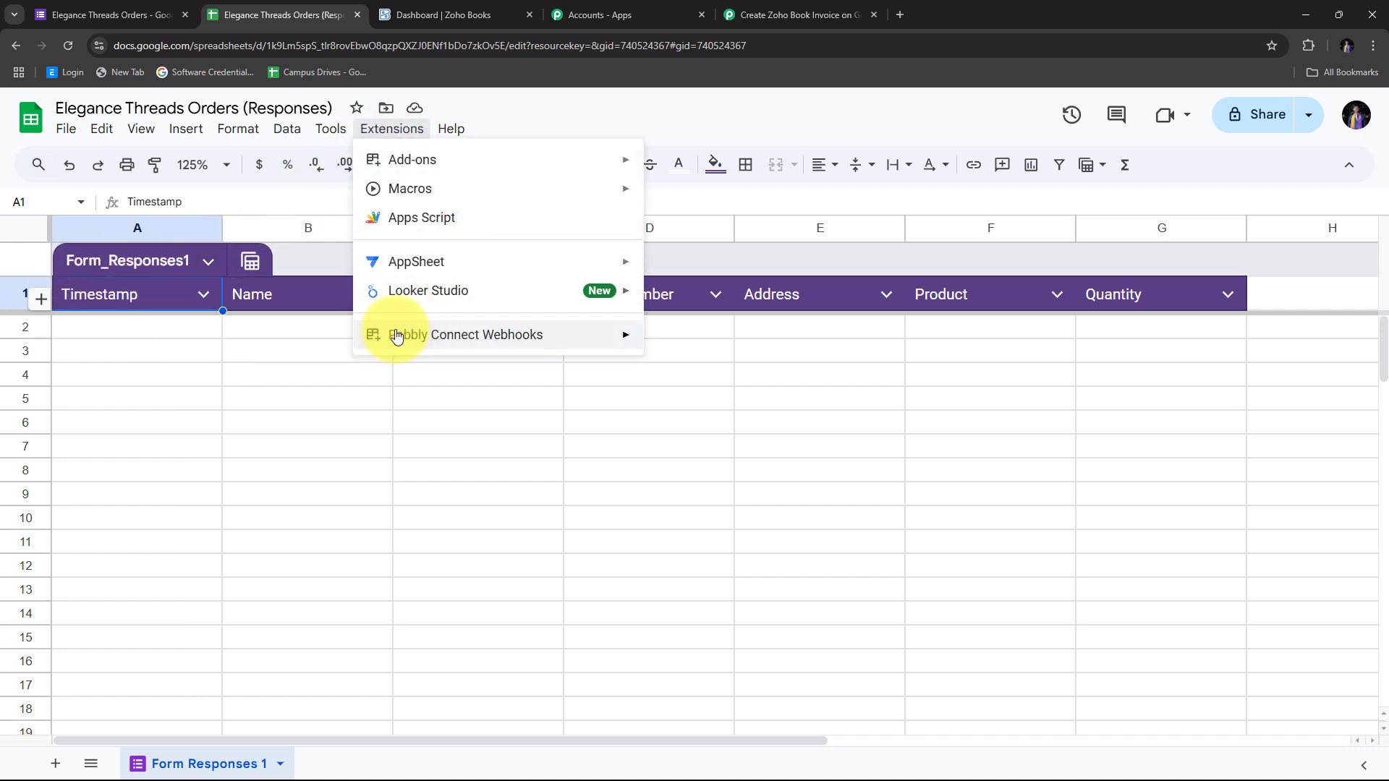
pyautogui.moveTo(388, 335)
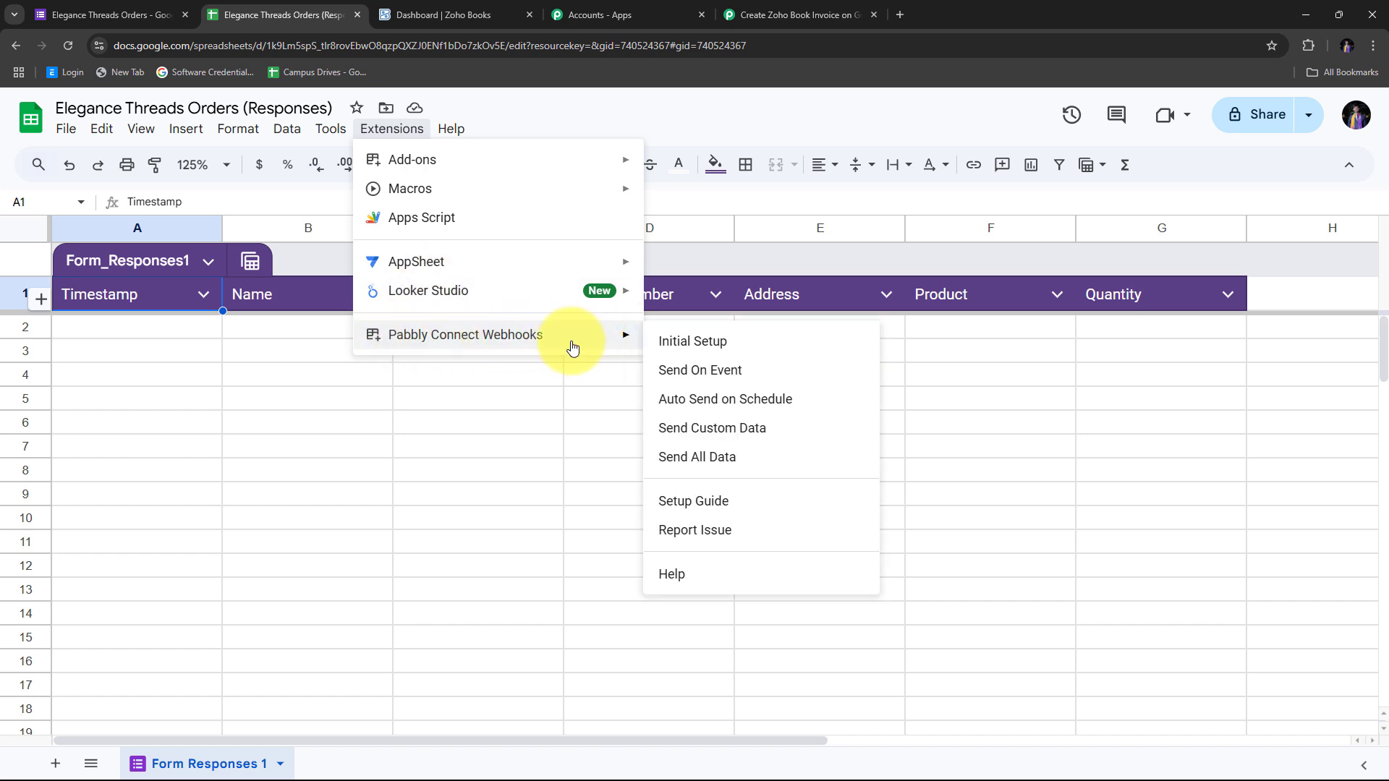
pyautogui.click(722, 347)
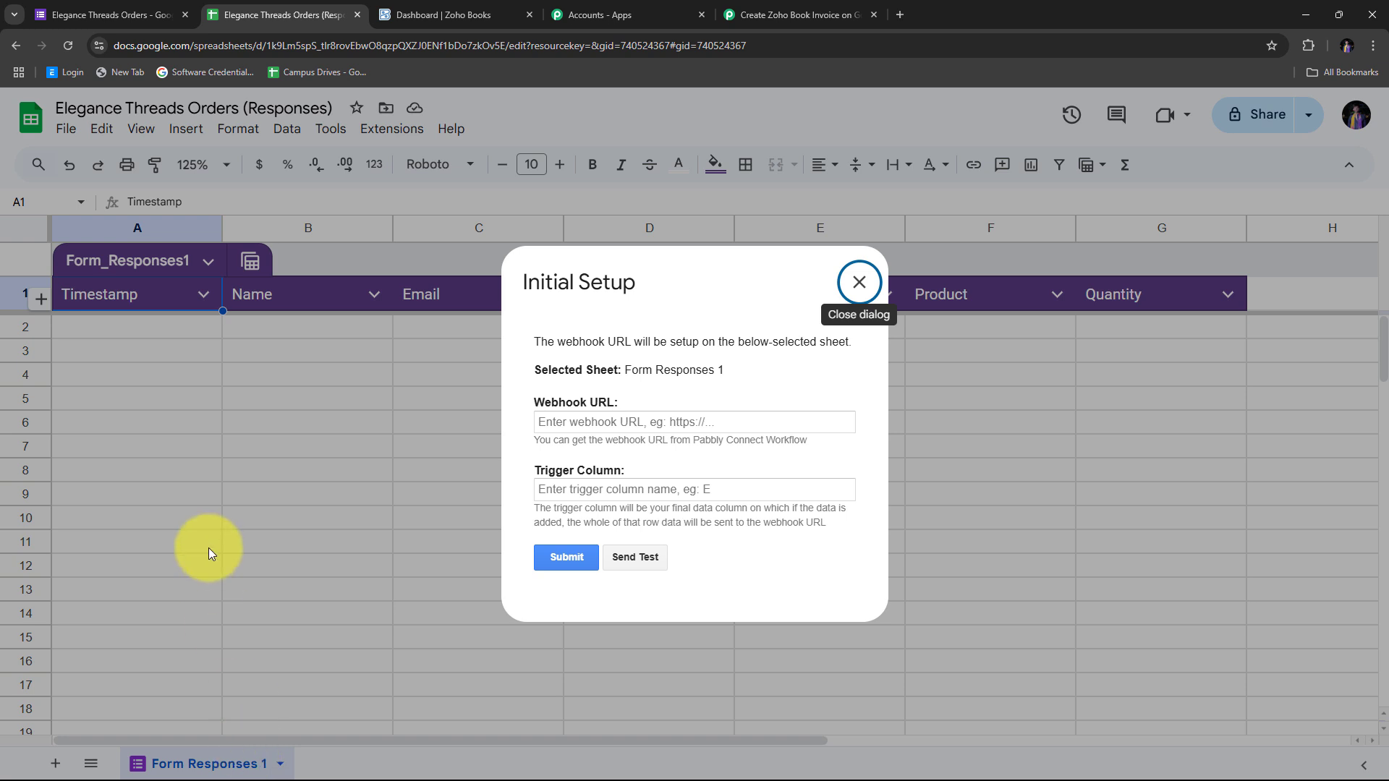
# Paste the webhook URL, set the trigger column to G, and submit the setup
pyautogui.rightClick(563, 421)
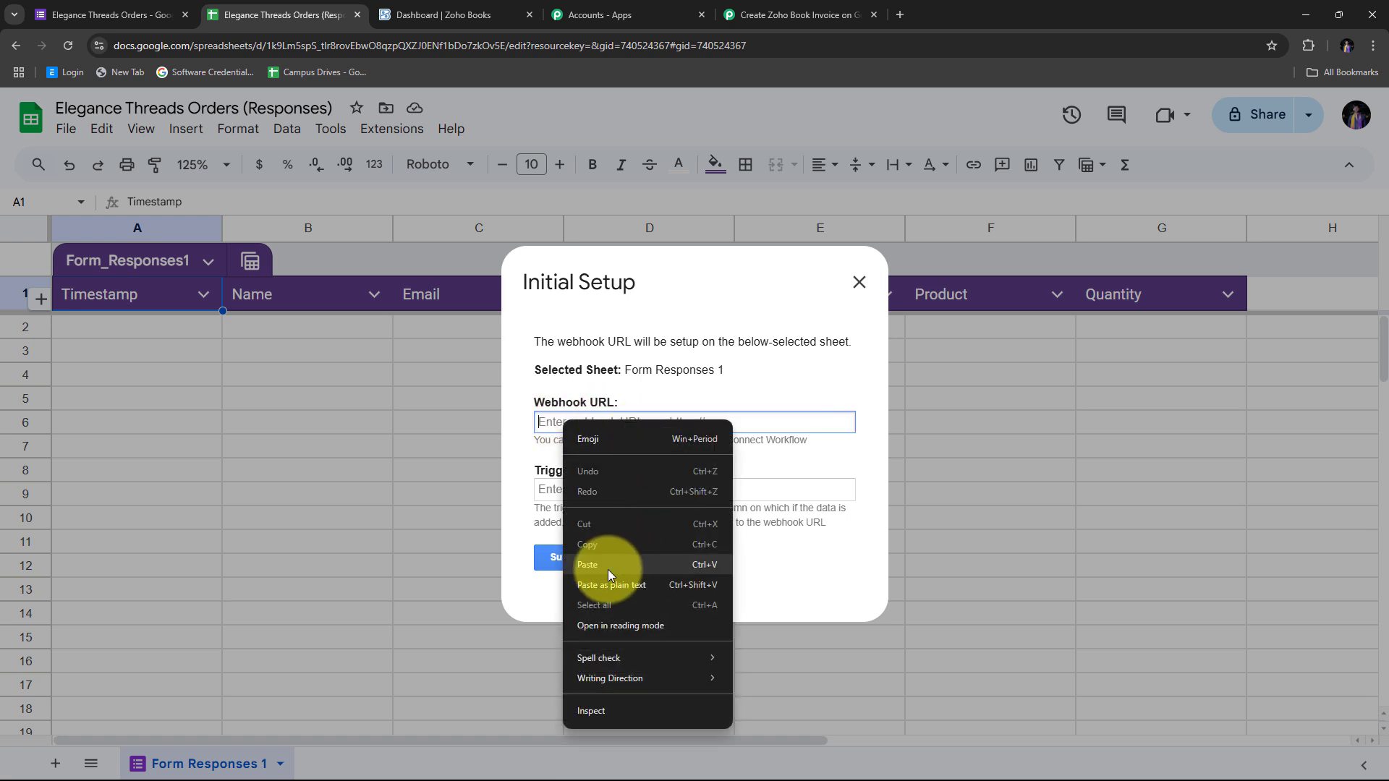
pyautogui.click(607, 568)
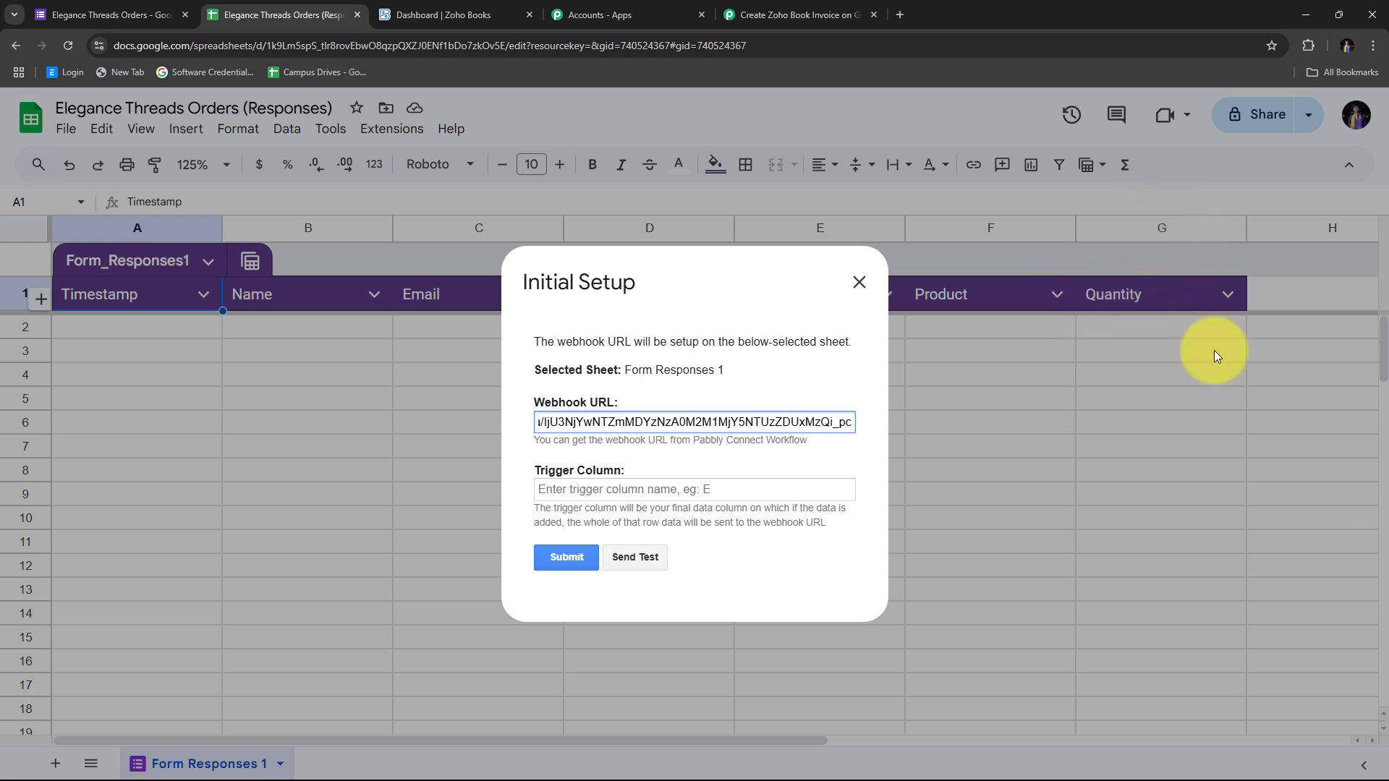
pyautogui.click(568, 491)
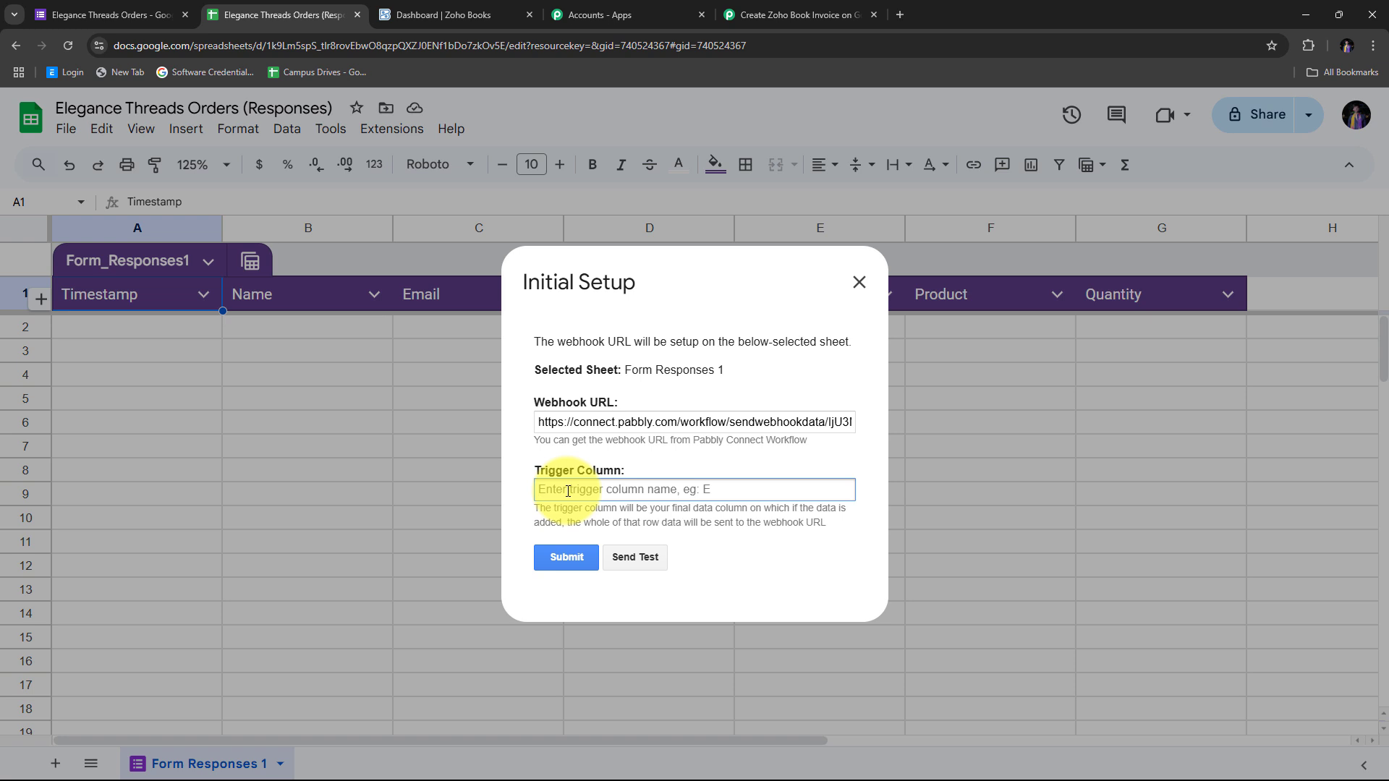
pyautogui.write('G')
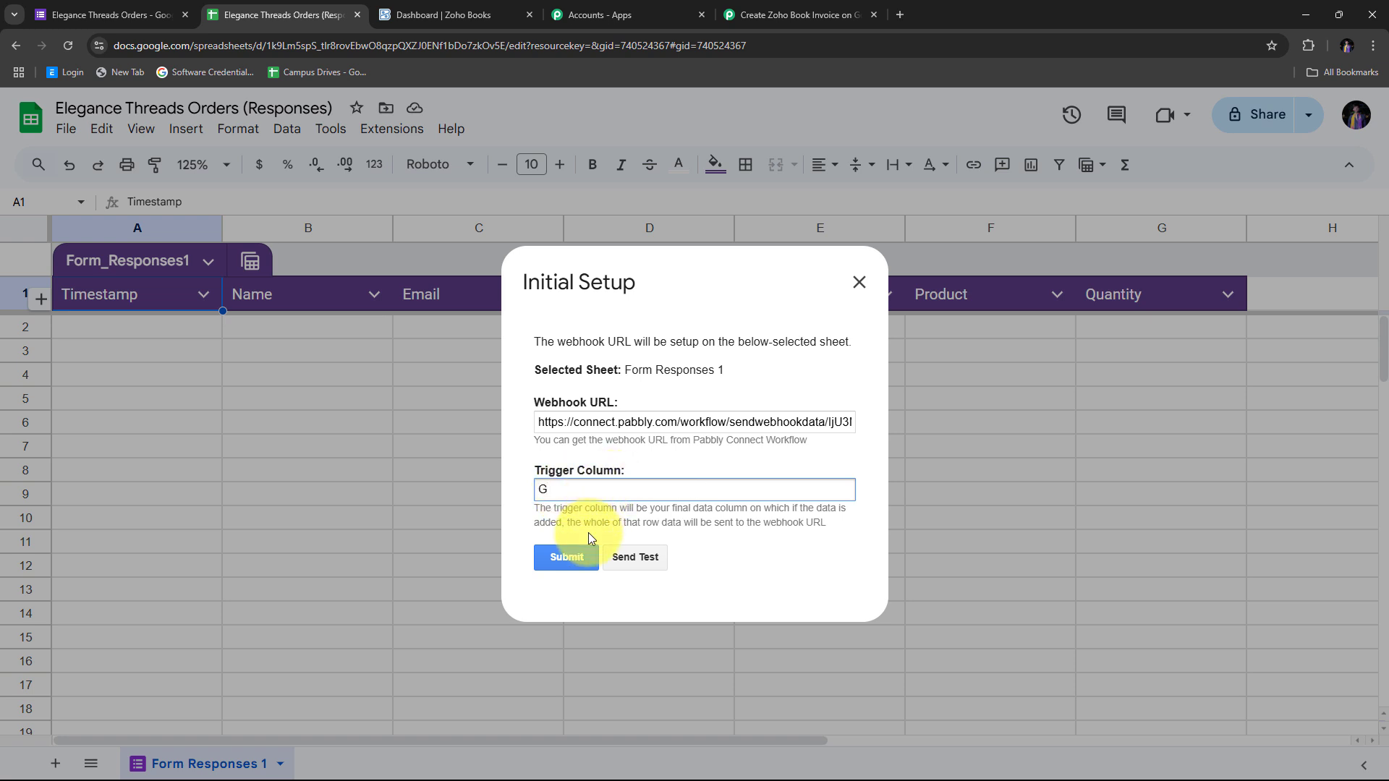
pyautogui.click(567, 561)
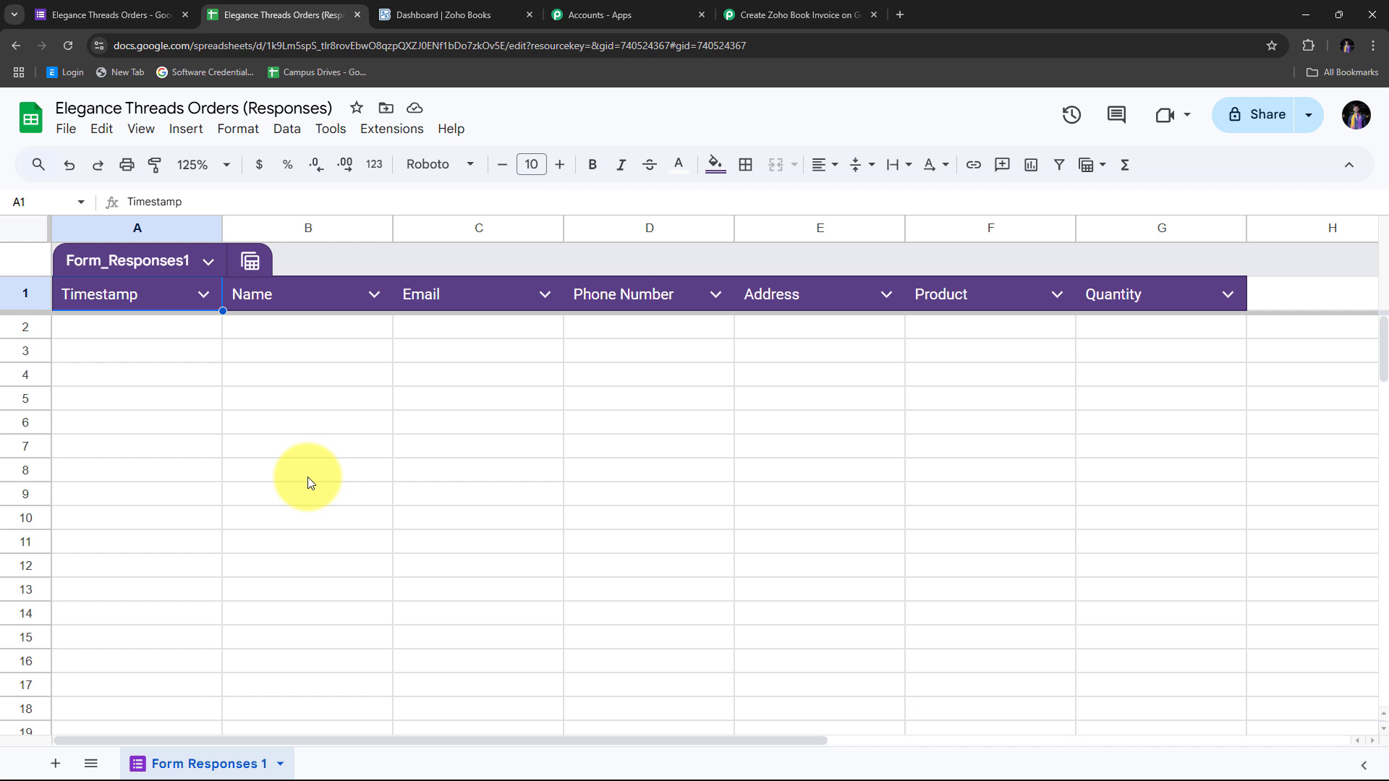
# Enable Pabbly Connect Webhooks > Send On Event and return to the workflow tab
pyautogui.click(382, 141)
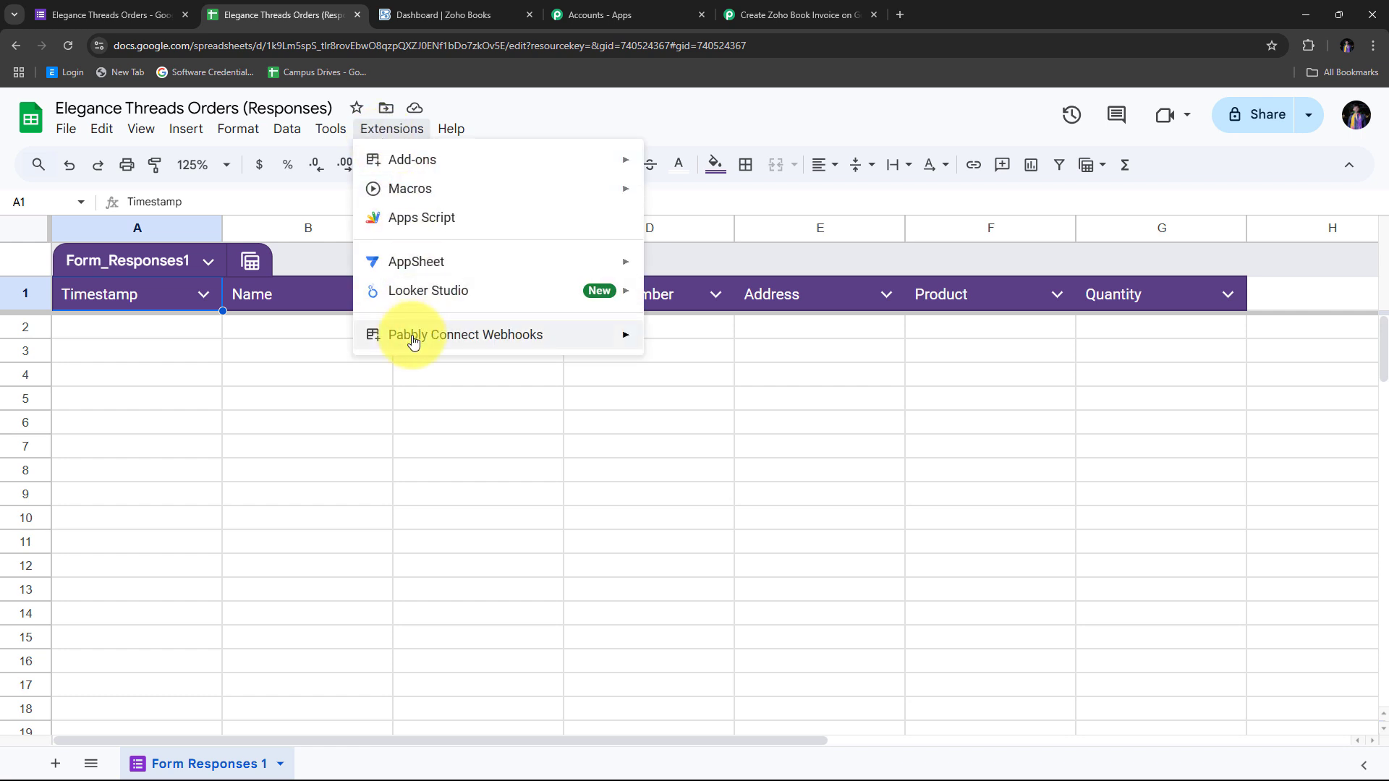
pyautogui.moveTo(414, 341)
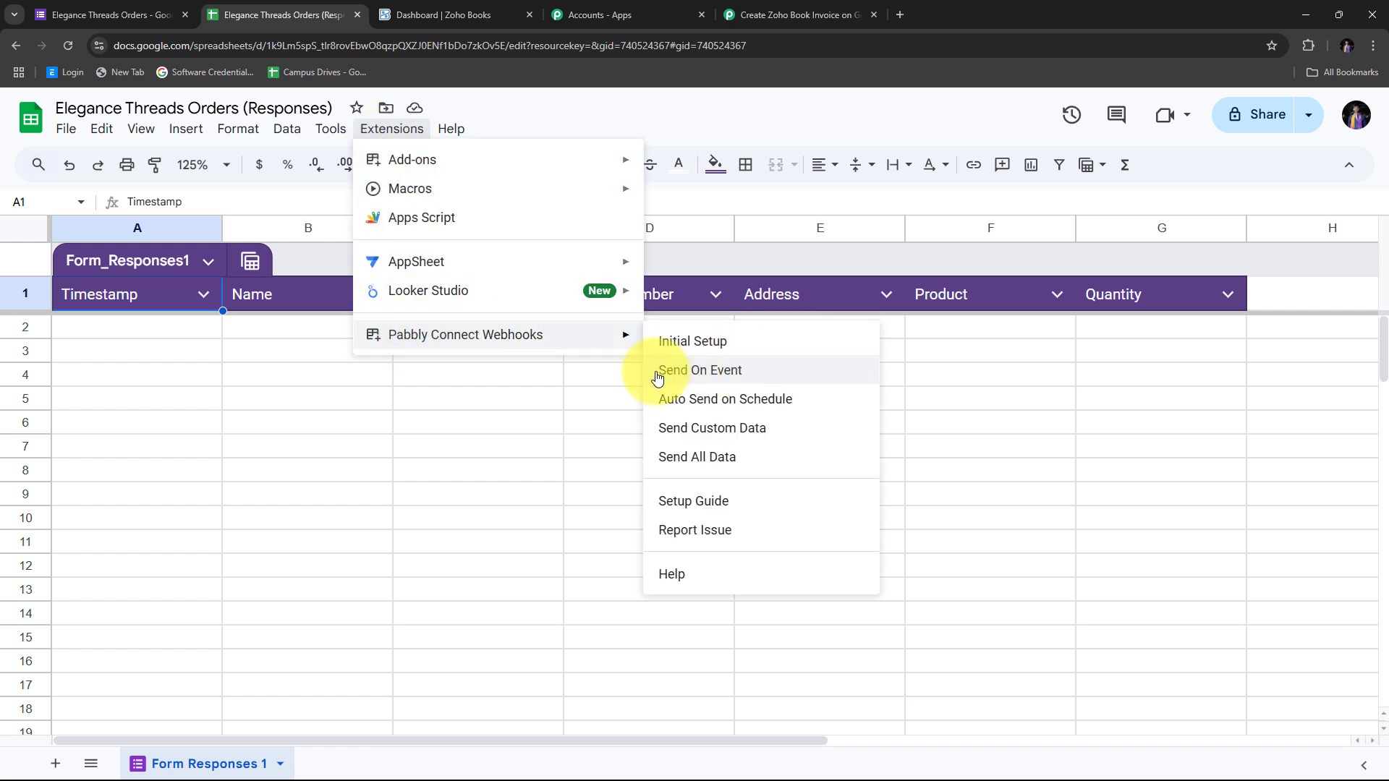
pyautogui.click(708, 378)
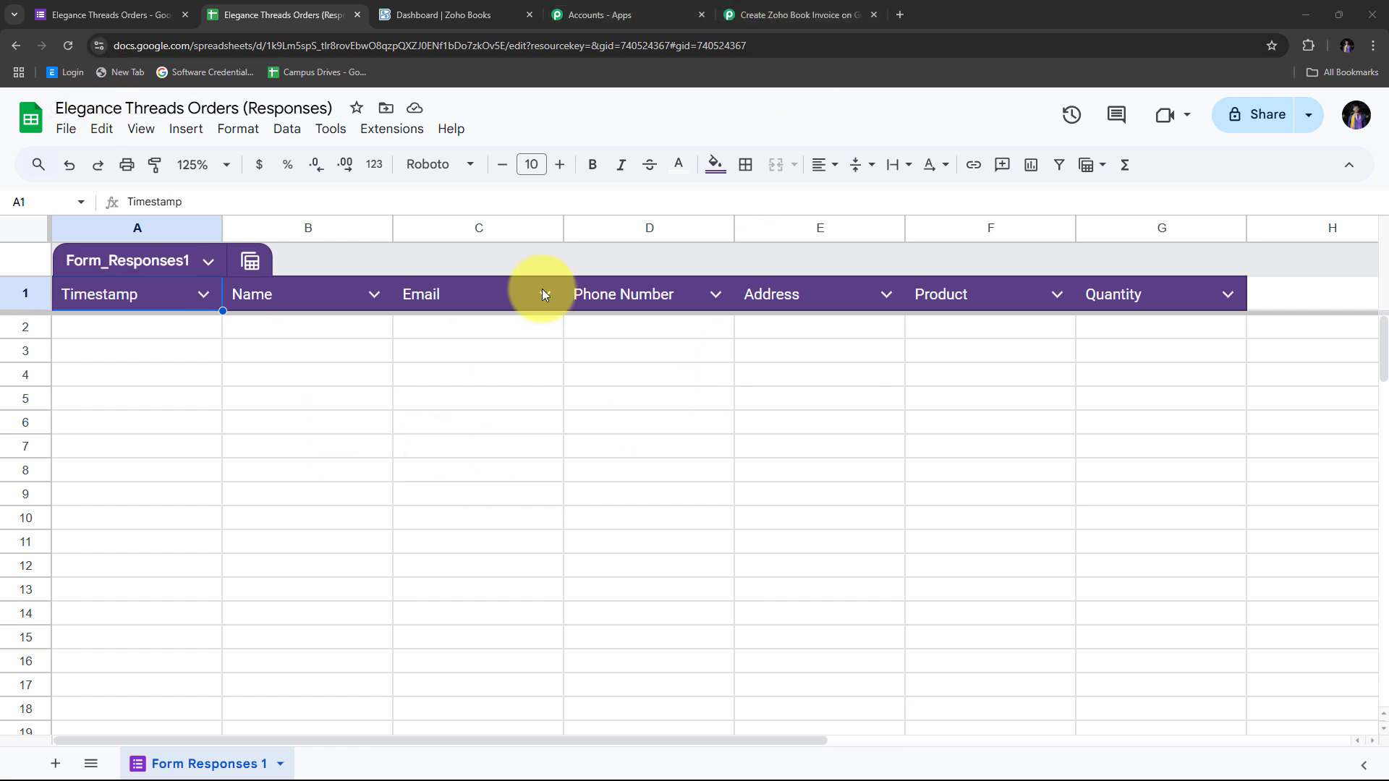
pyautogui.click(784, 16)
pyautogui.scroll(-2, 557, 427)
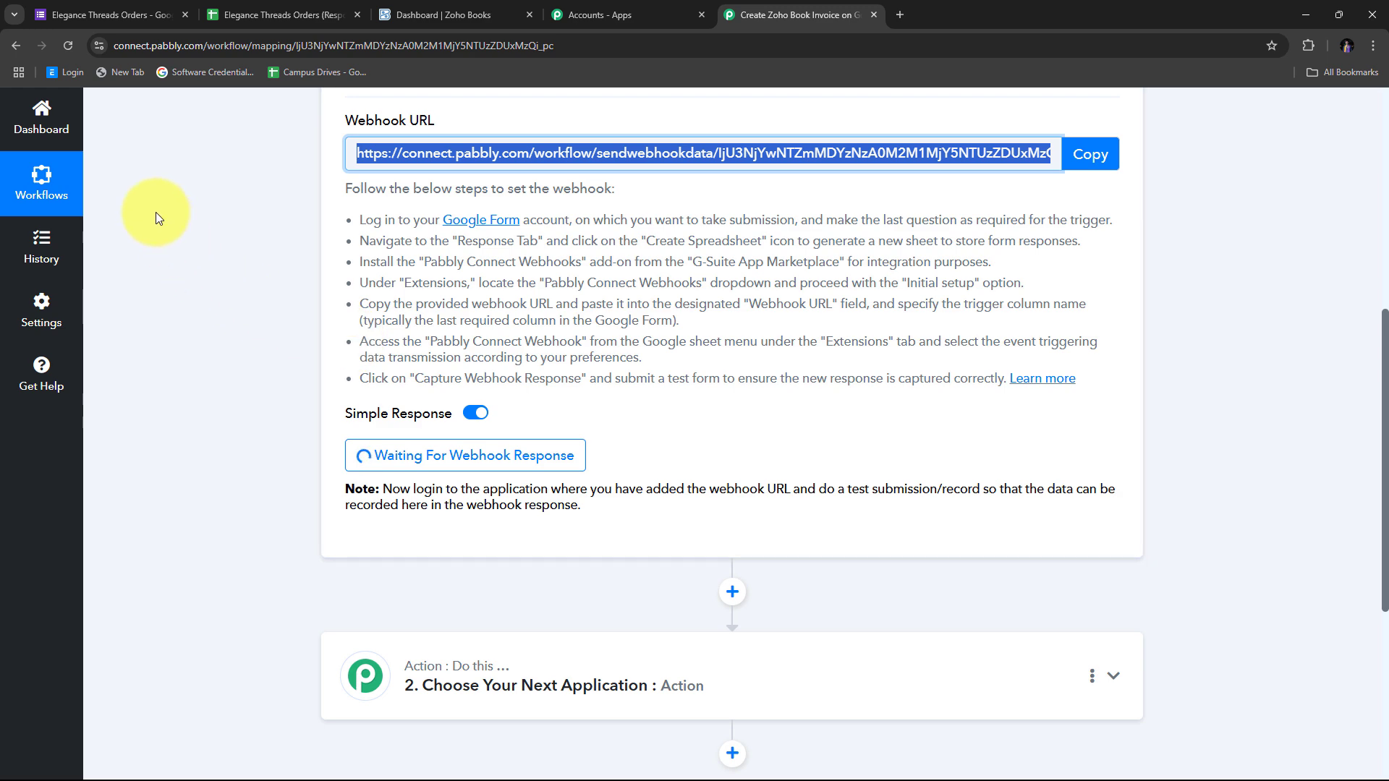
# Preview the Elegance Threads Orders form in its live, fillable respondent view
pyautogui.click(118, 8)
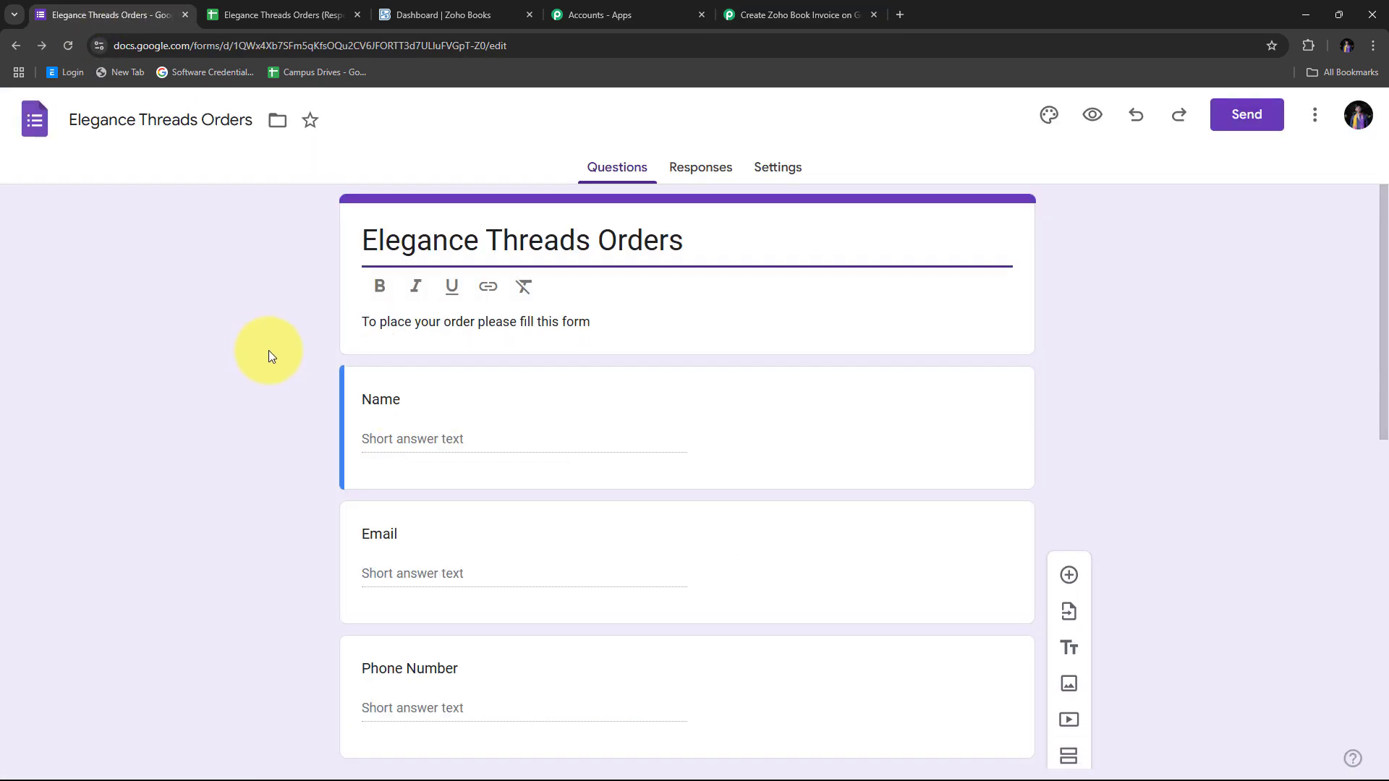
pyautogui.scroll(-5, 267, 350)
pyautogui.scroll(5, 268, 350)
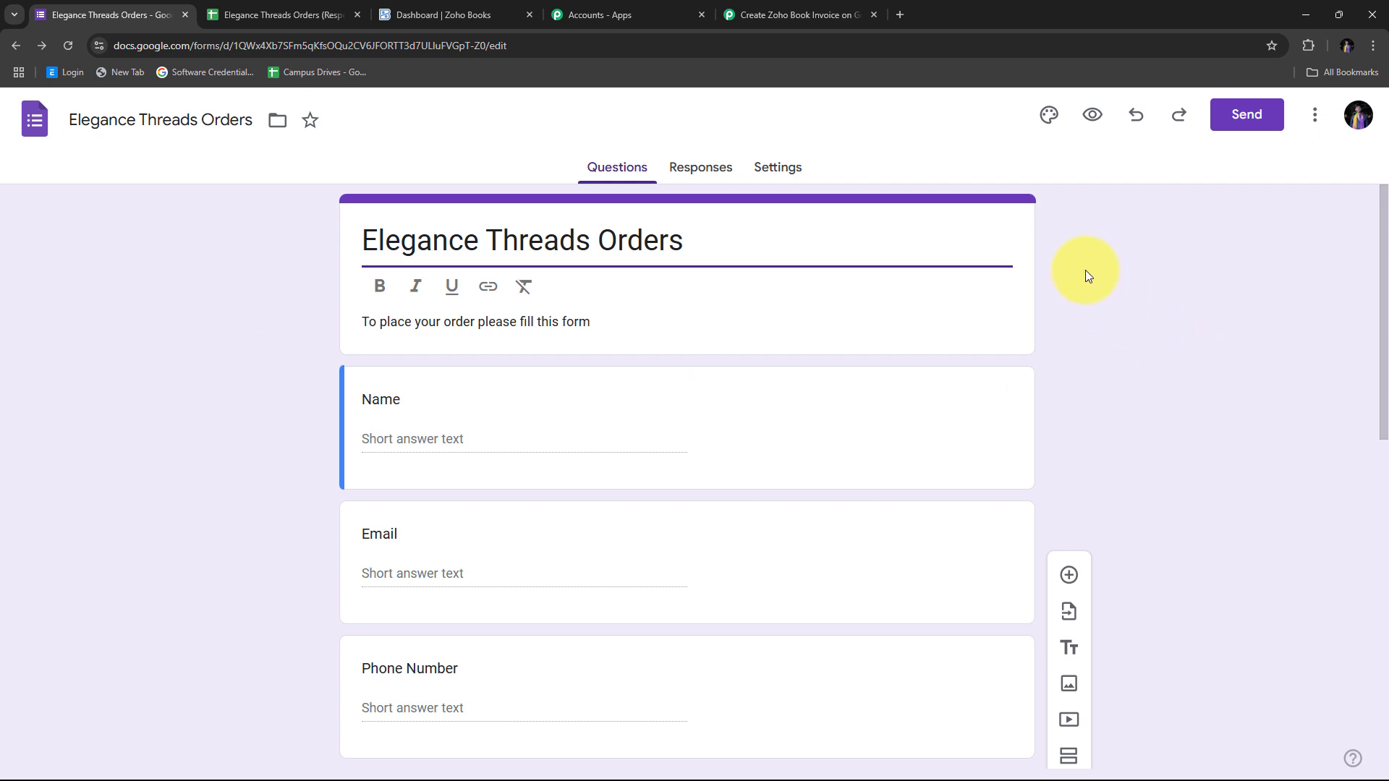
pyautogui.click(1091, 126)
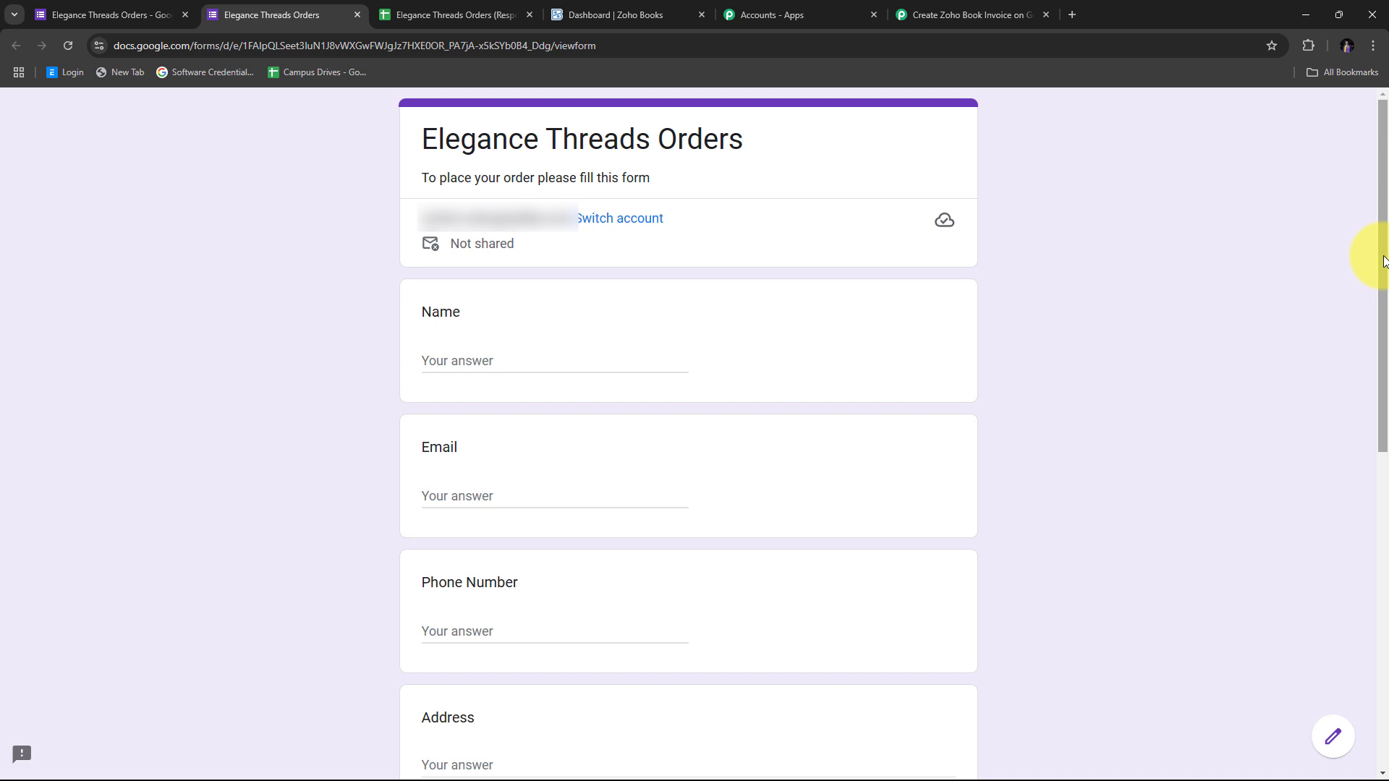
# Fill in the test order's Name, Email, Phone Number and pasted Address answers
pyautogui.scroll(-2, 465, 186)
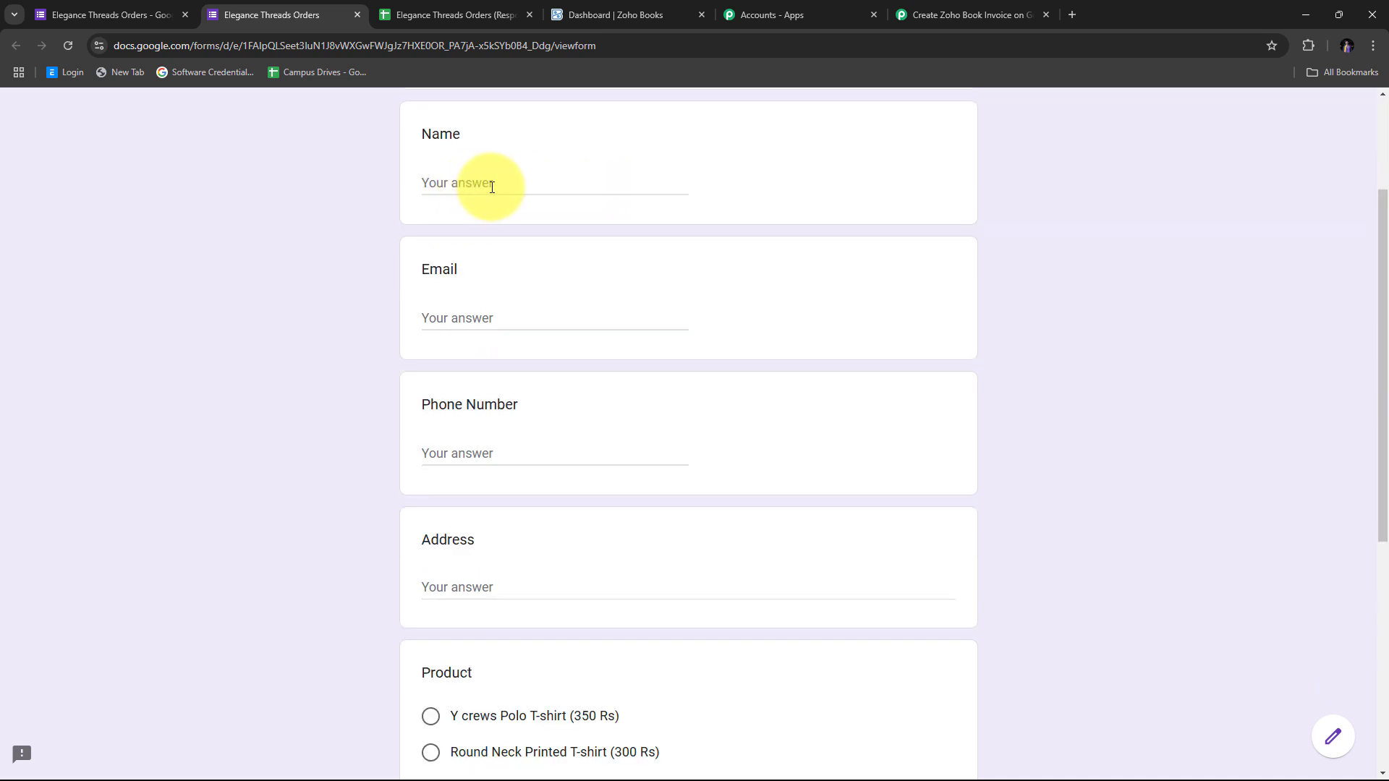
pyautogui.click(492, 187)
pyautogui.press('Tab')
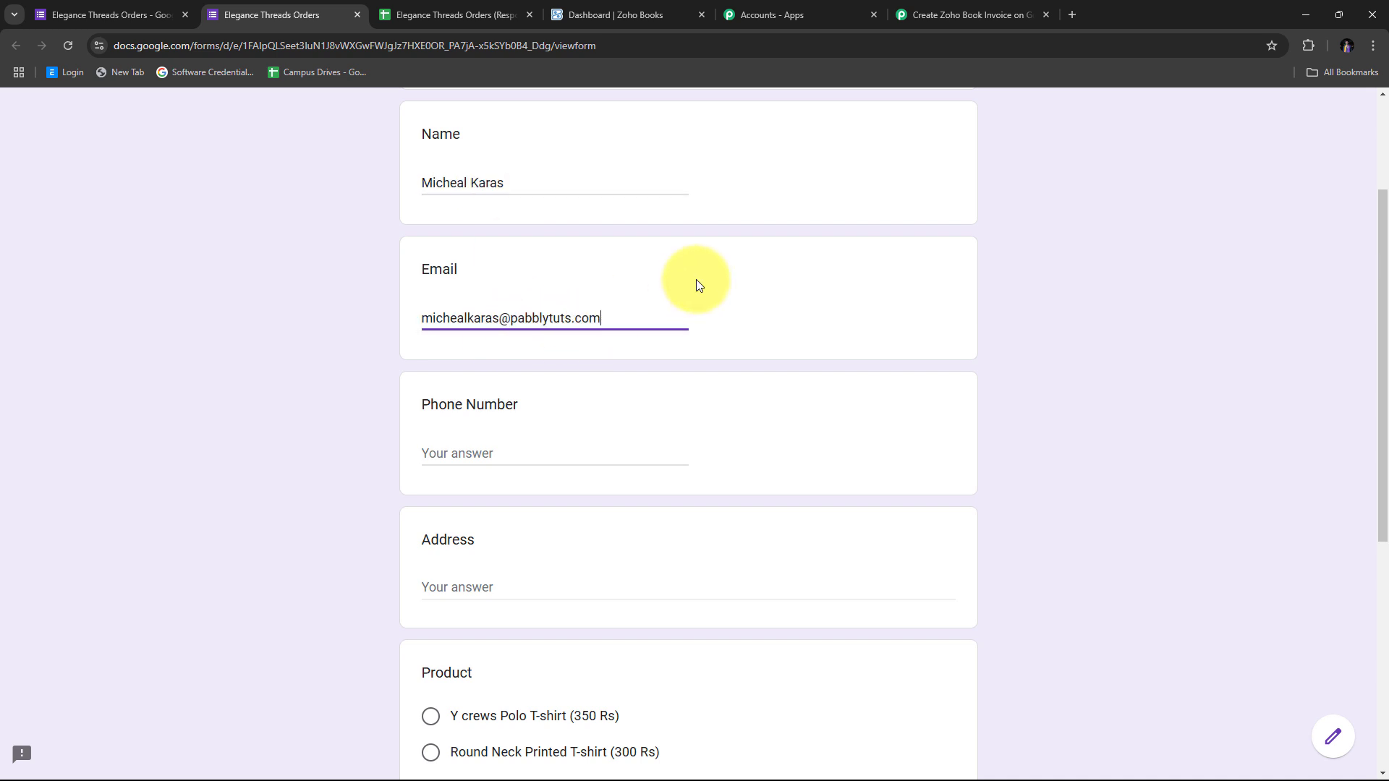
pyautogui.scroll(-1, 696, 279)
pyautogui.click(492, 382)
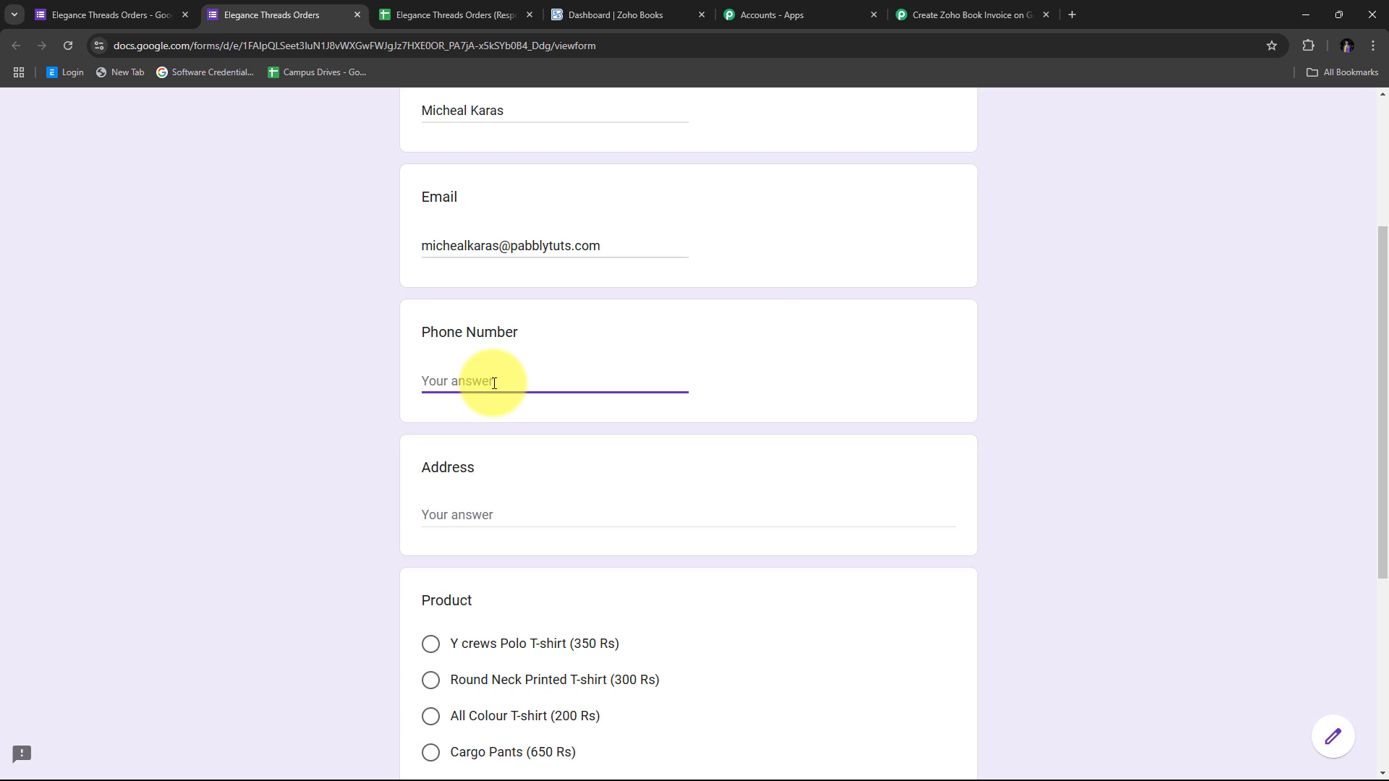
pyautogui.scroll(-2, 494, 381)
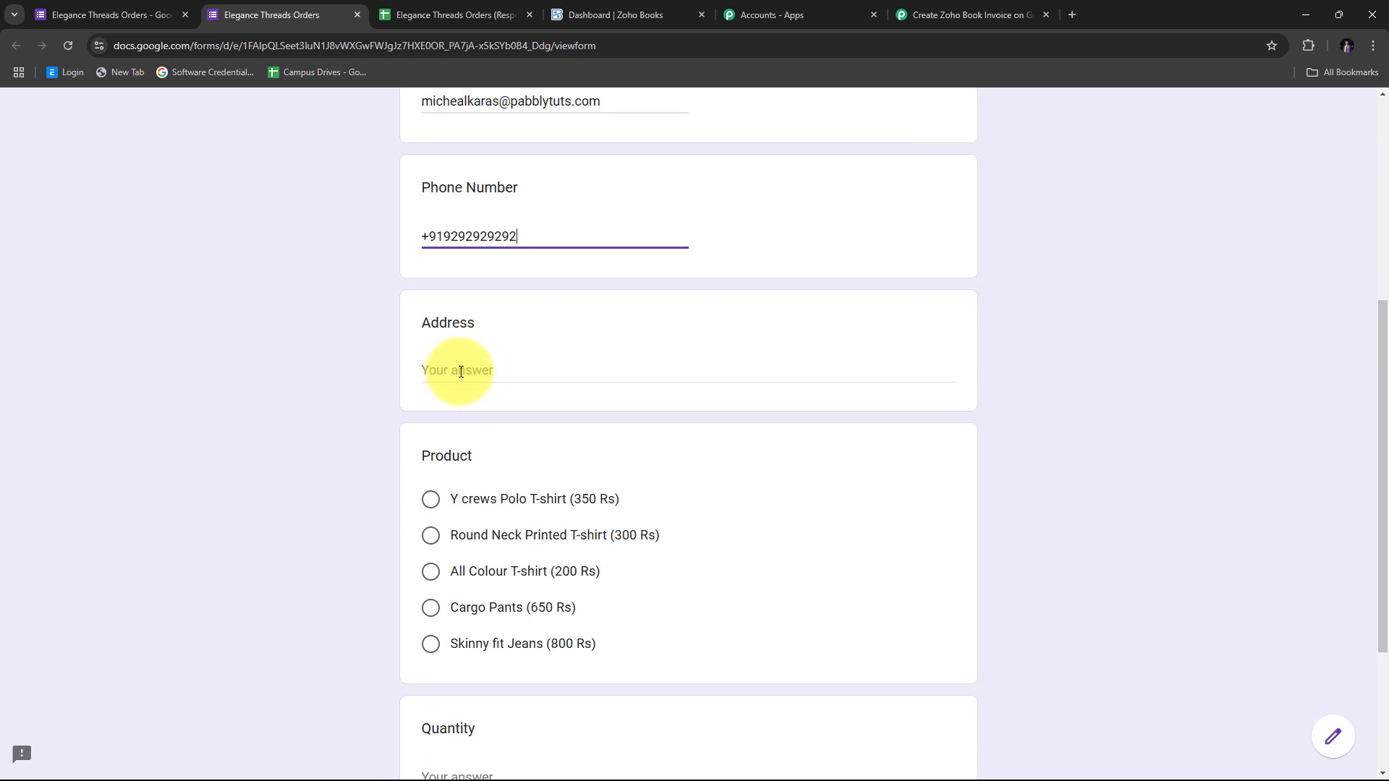
pyautogui.click(460, 371)
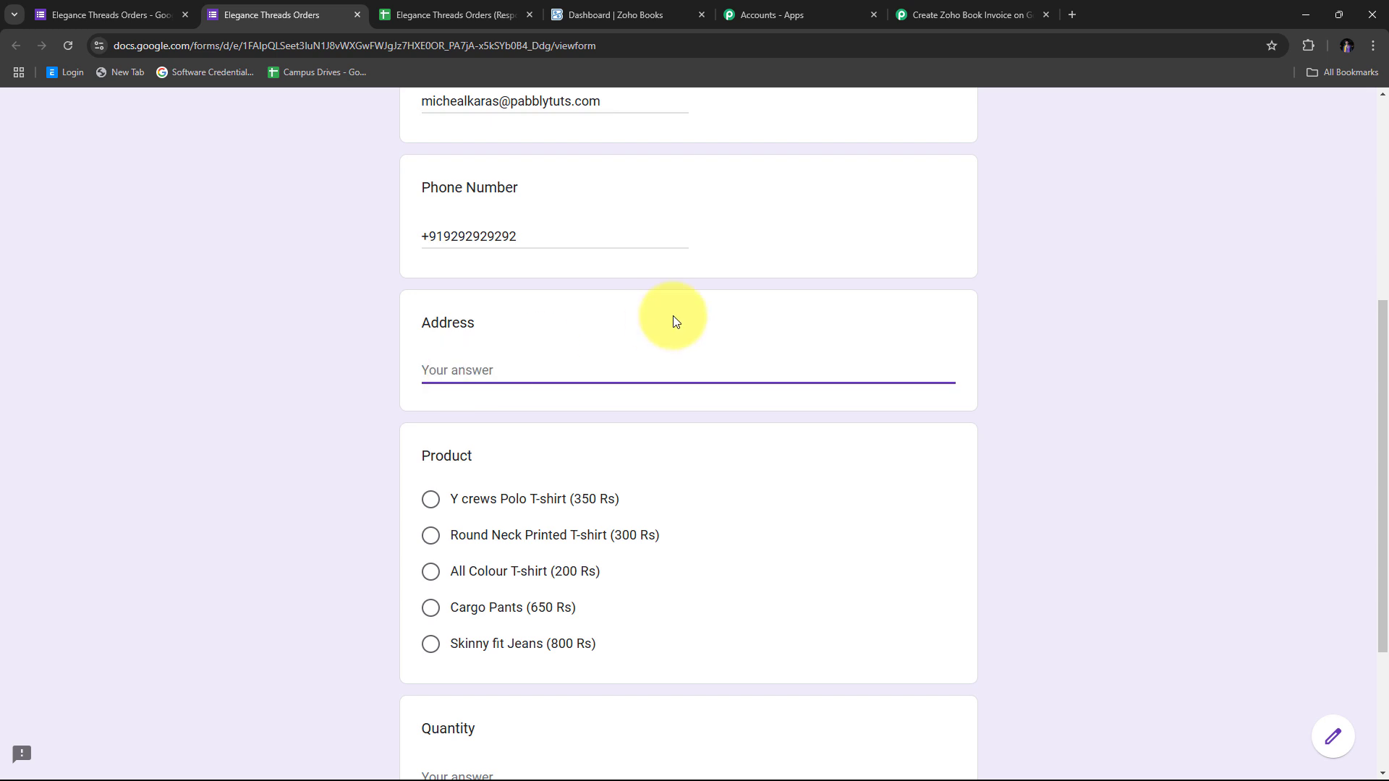
pyautogui.write('Demo Street, Bhopal')
# Choose the Y crews Polo T-shirt, enter the quantity, submit, and view the responses sheet
pyautogui.scroll(-3, 628, 308)
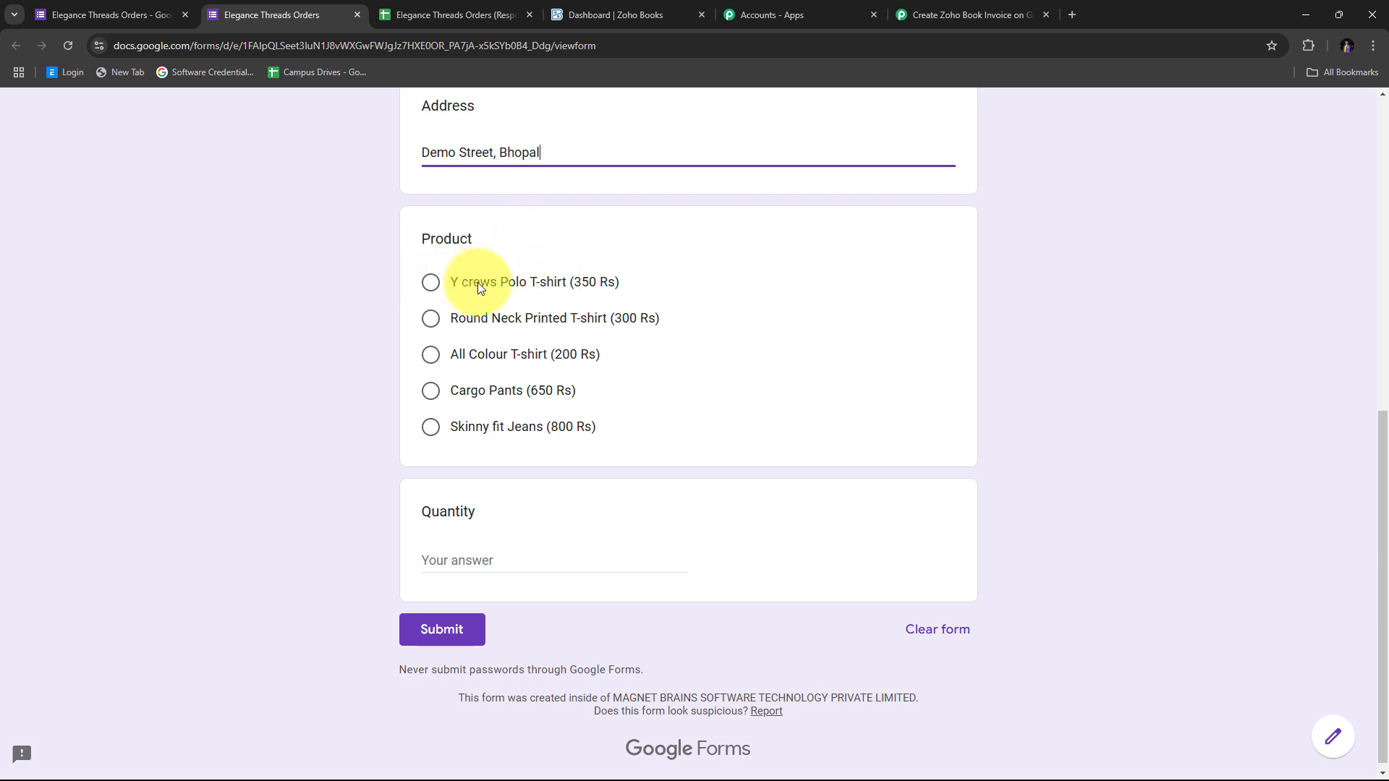
pyautogui.click(509, 283)
pyautogui.scroll(-1, 492, 434)
pyautogui.click(461, 554)
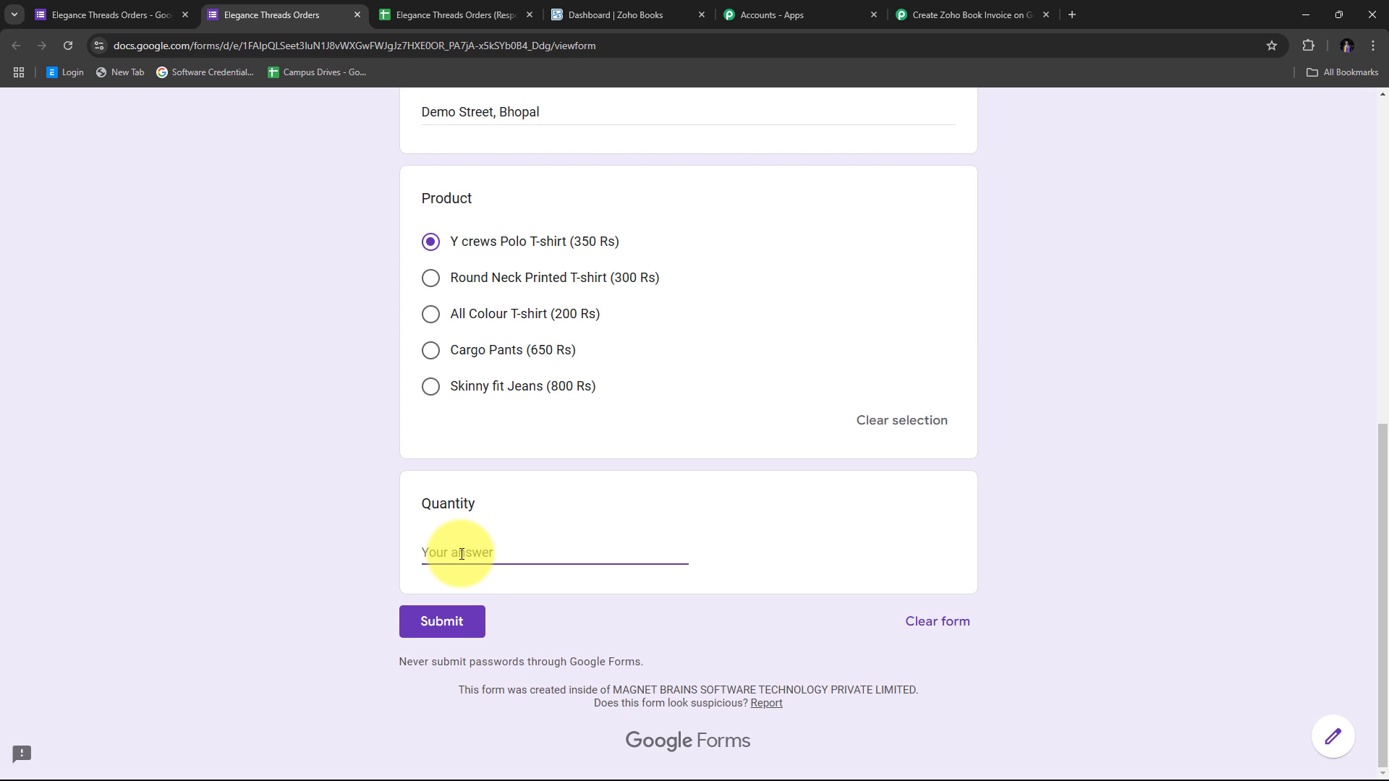
pyautogui.write('1')
pyautogui.scroll(6, 461, 554)
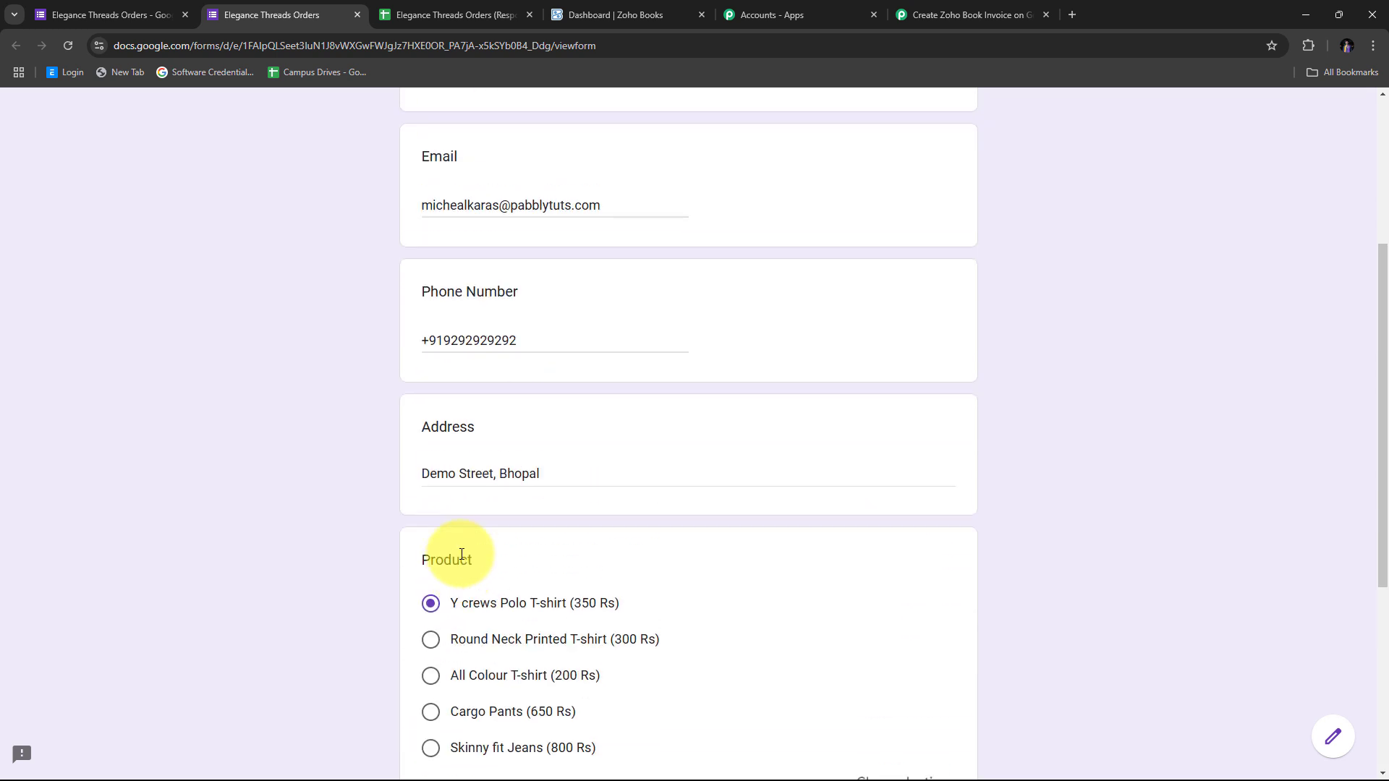
pyautogui.scroll(-1, 462, 554)
pyautogui.scroll(-5, 460, 554)
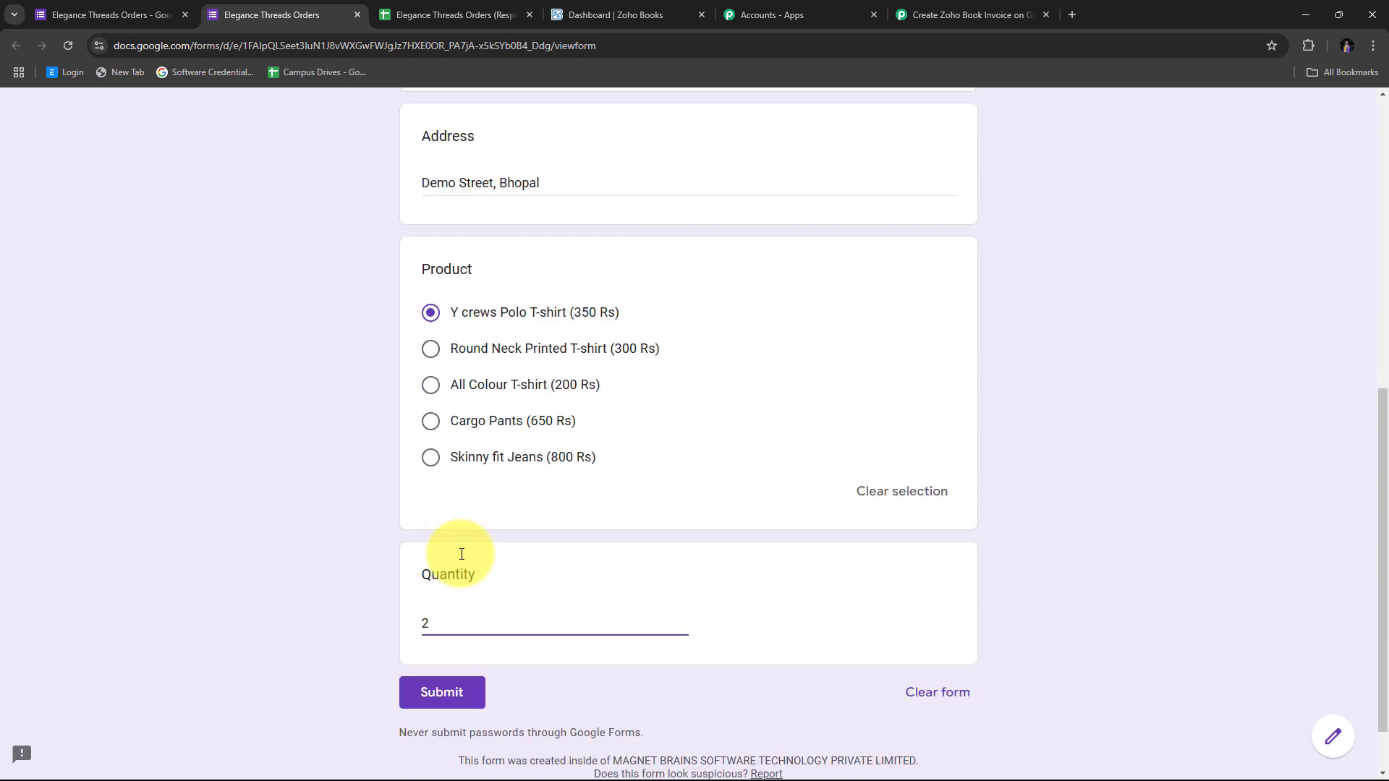
pyautogui.click(433, 630)
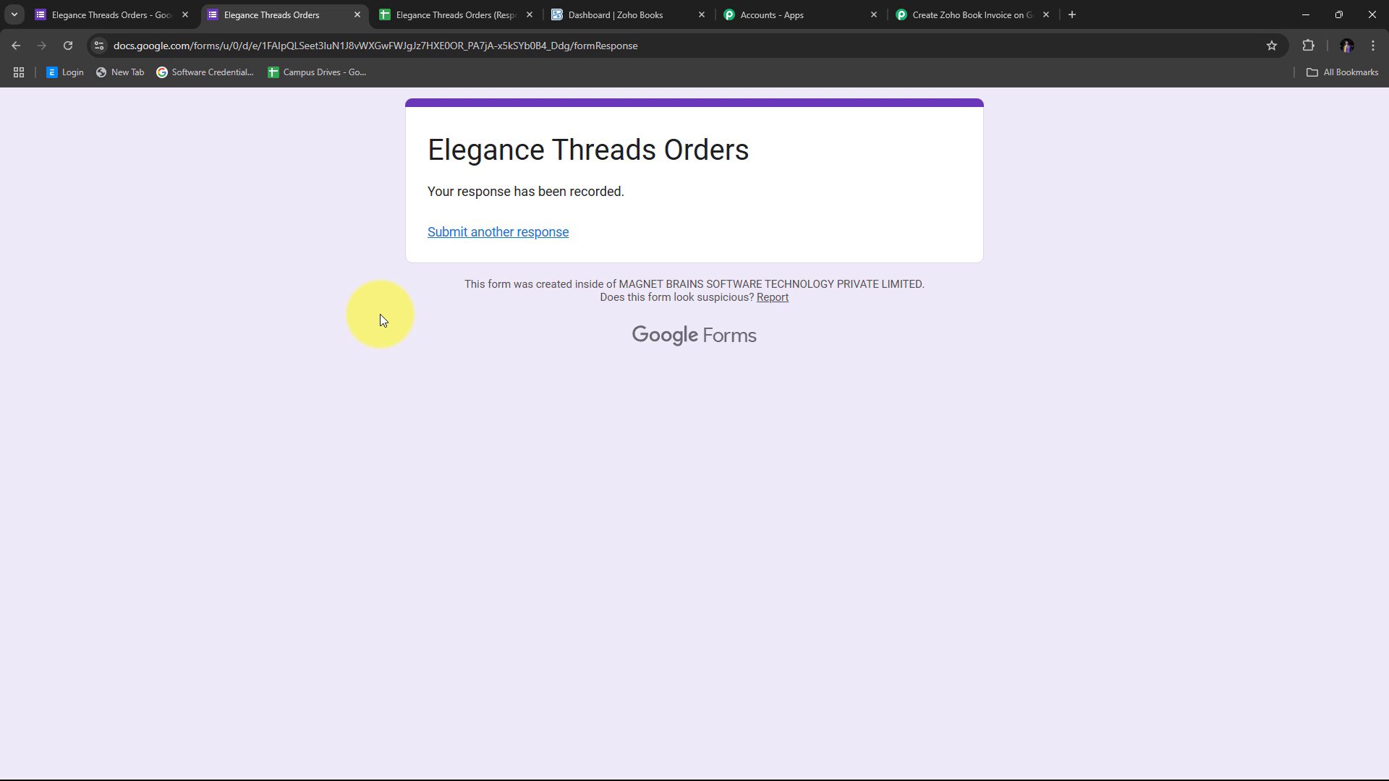
pyautogui.click(445, 13)
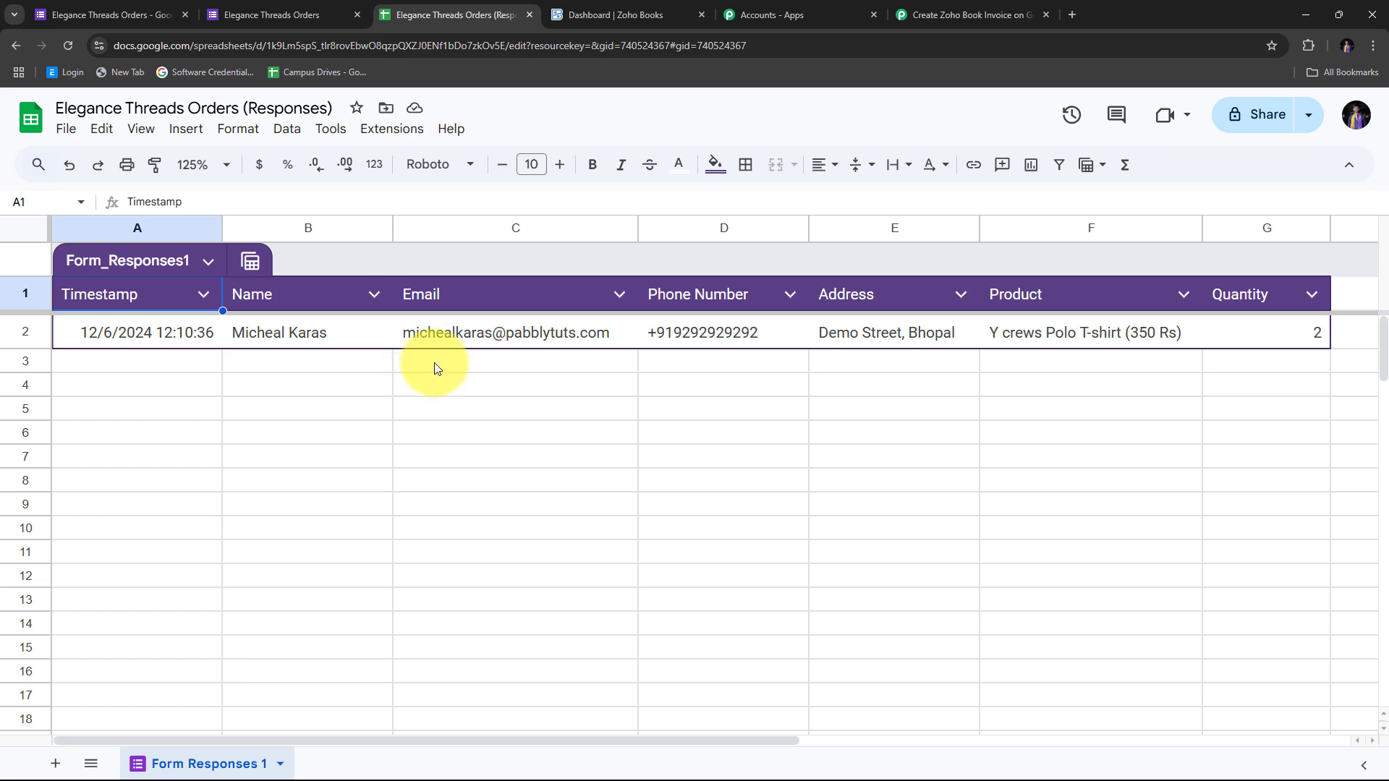
pyautogui.click(926, 9)
pyautogui.scroll(-3, 1234, 362)
pyautogui.scroll(3, 1235, 362)
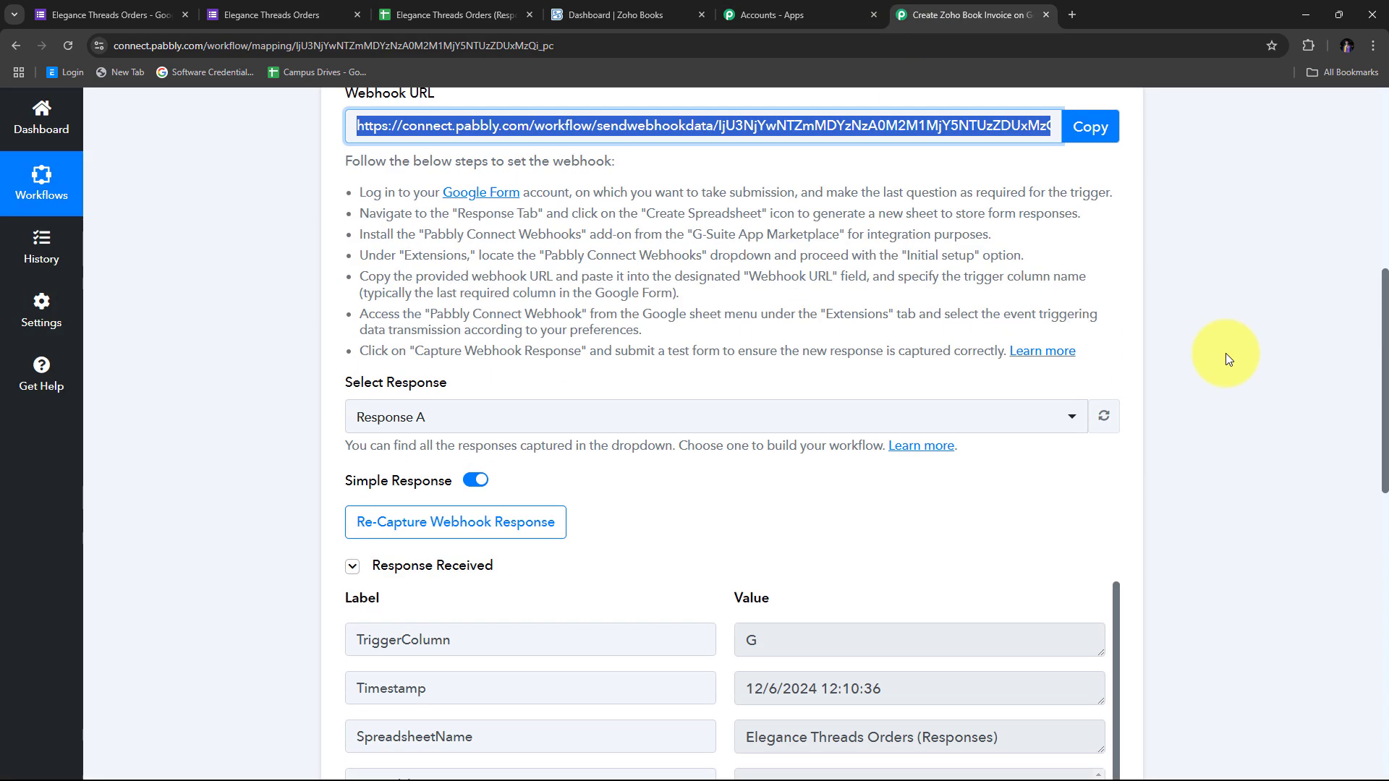
pyautogui.scroll(-4, 1234, 360)
pyautogui.scroll(-3, 1227, 355)
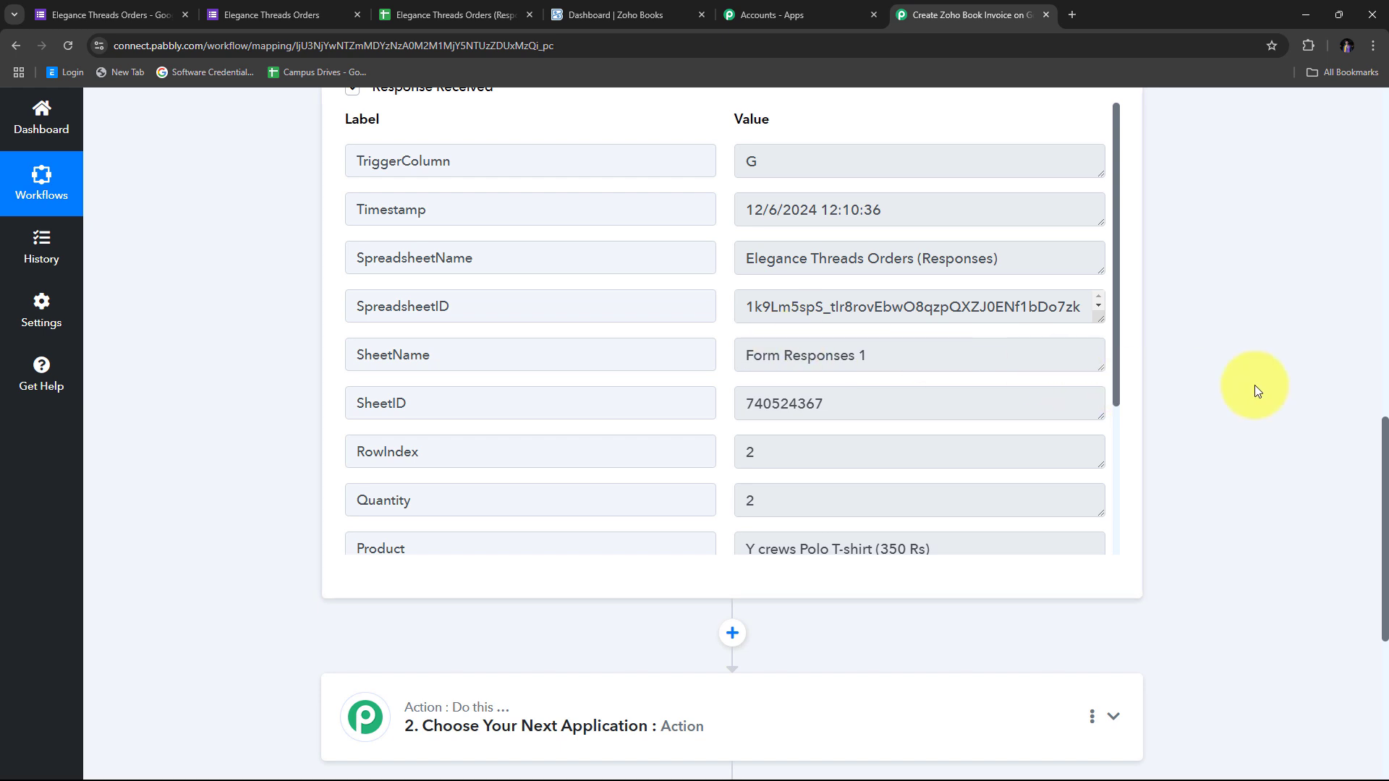
pyautogui.scroll(2, 767, 379)
pyautogui.scroll(-3, 826, 366)
pyautogui.scroll(3, 826, 366)
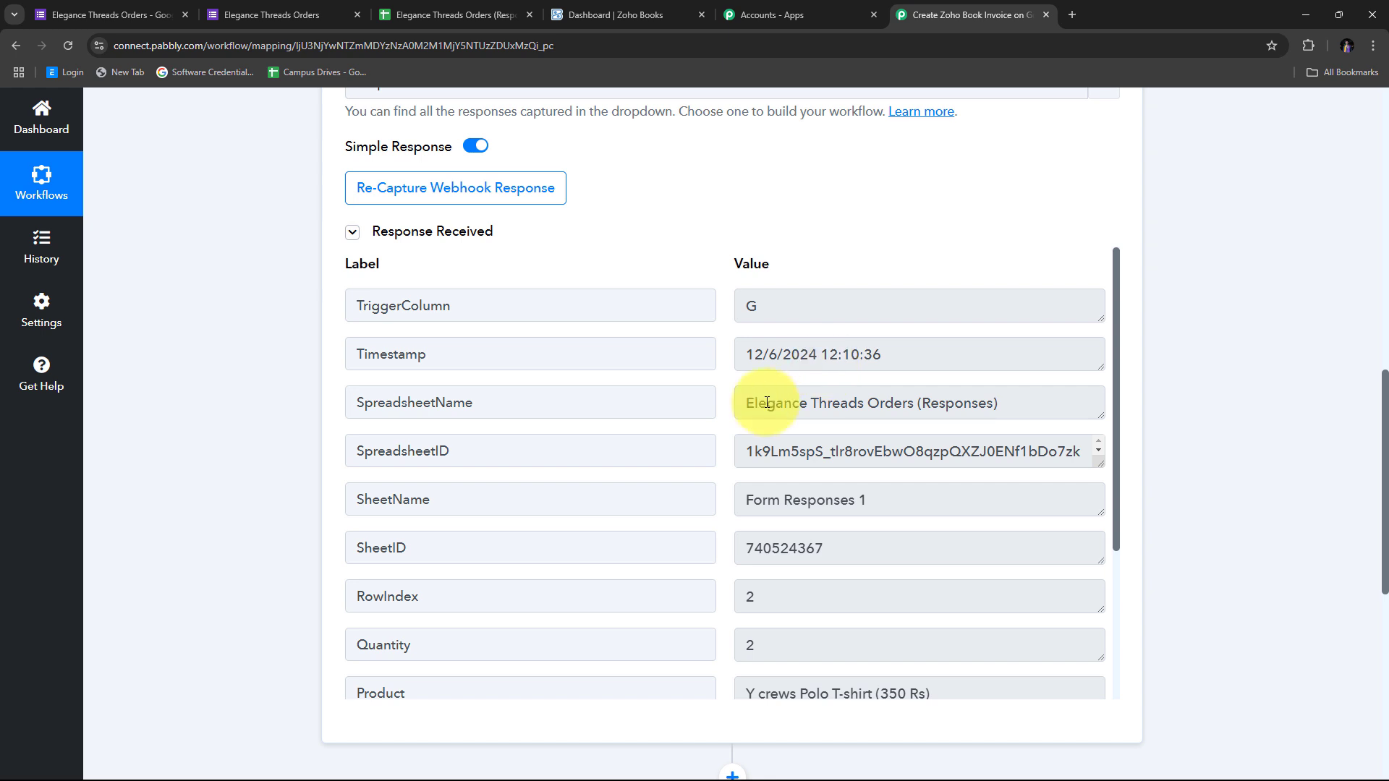
pyautogui.scroll(-1, 730, 387)
pyautogui.scroll(-2, 730, 391)
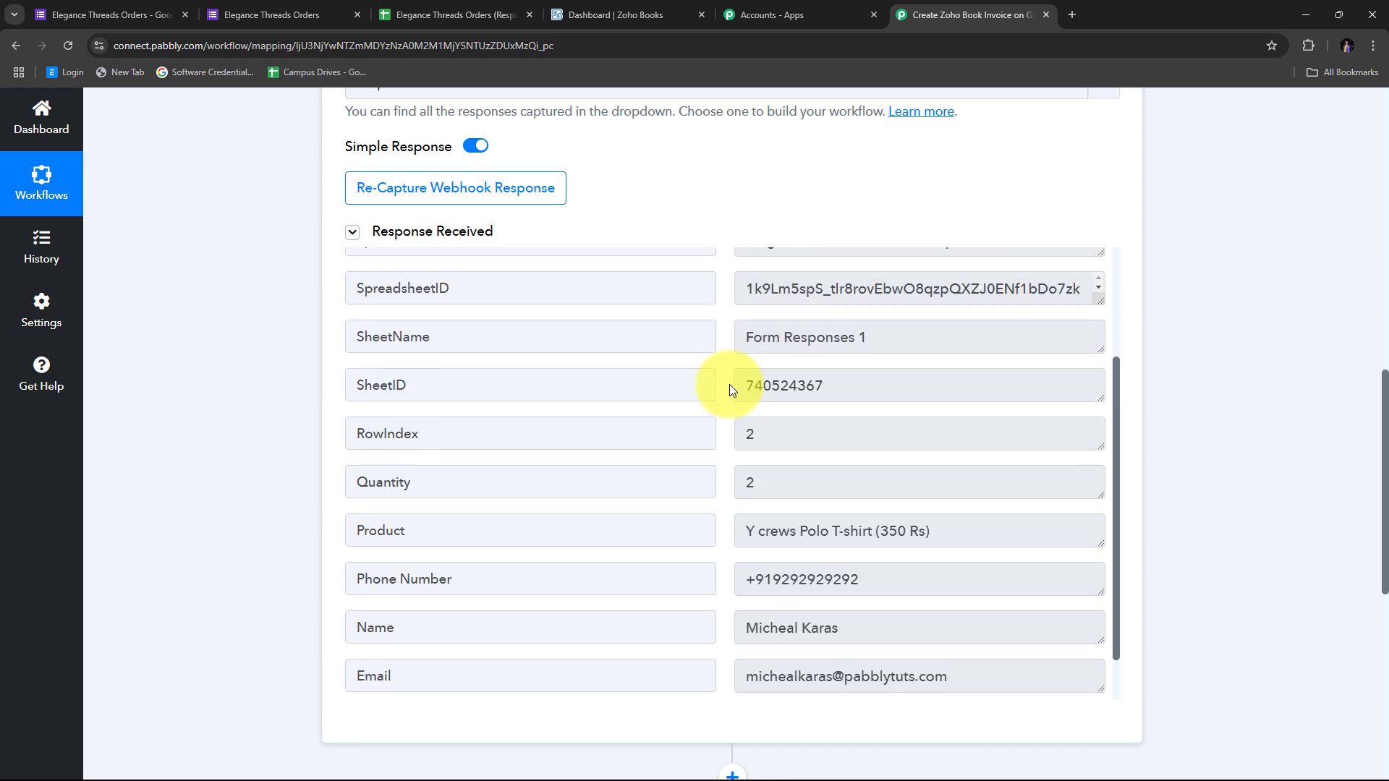
pyautogui.scroll(3, 729, 391)
pyautogui.scroll(-3, 637, 341)
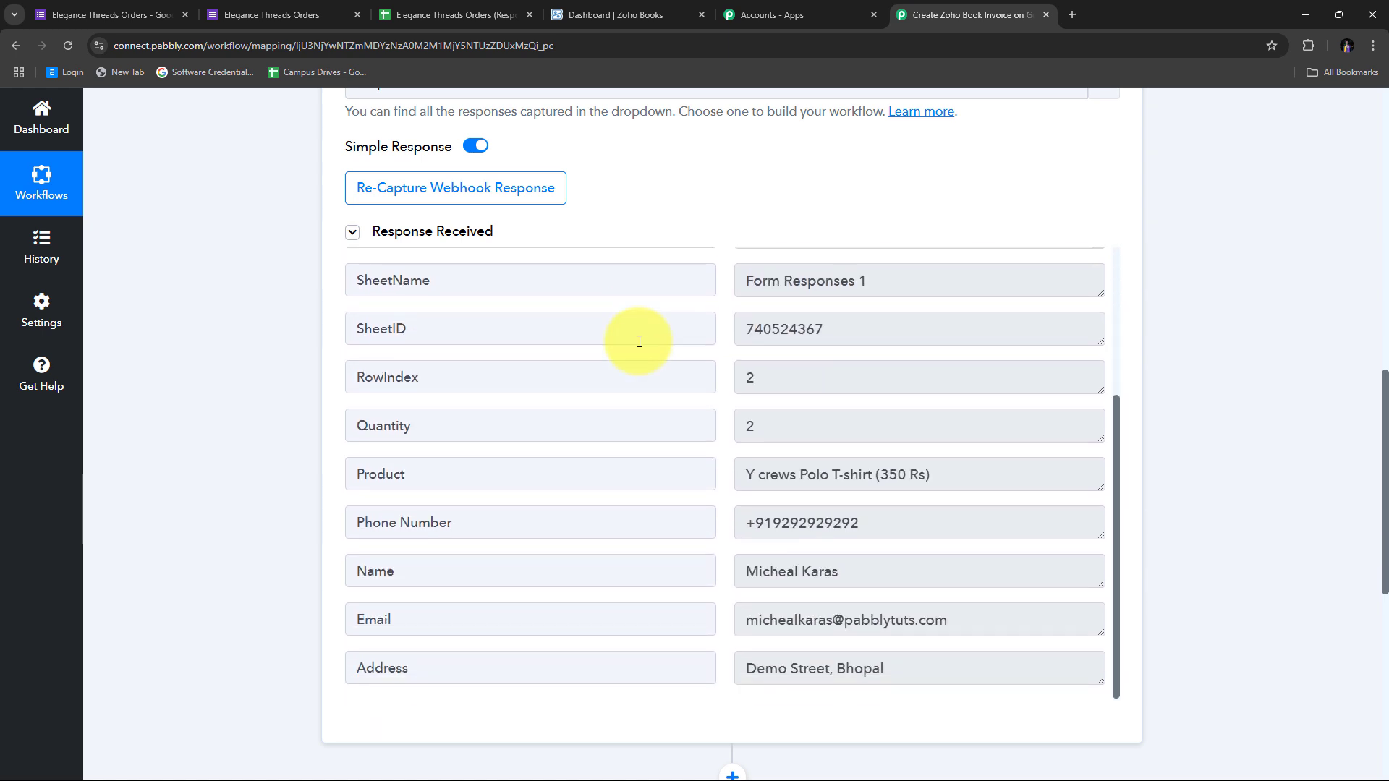
pyautogui.scroll(3, 637, 340)
pyautogui.click(834, 309)
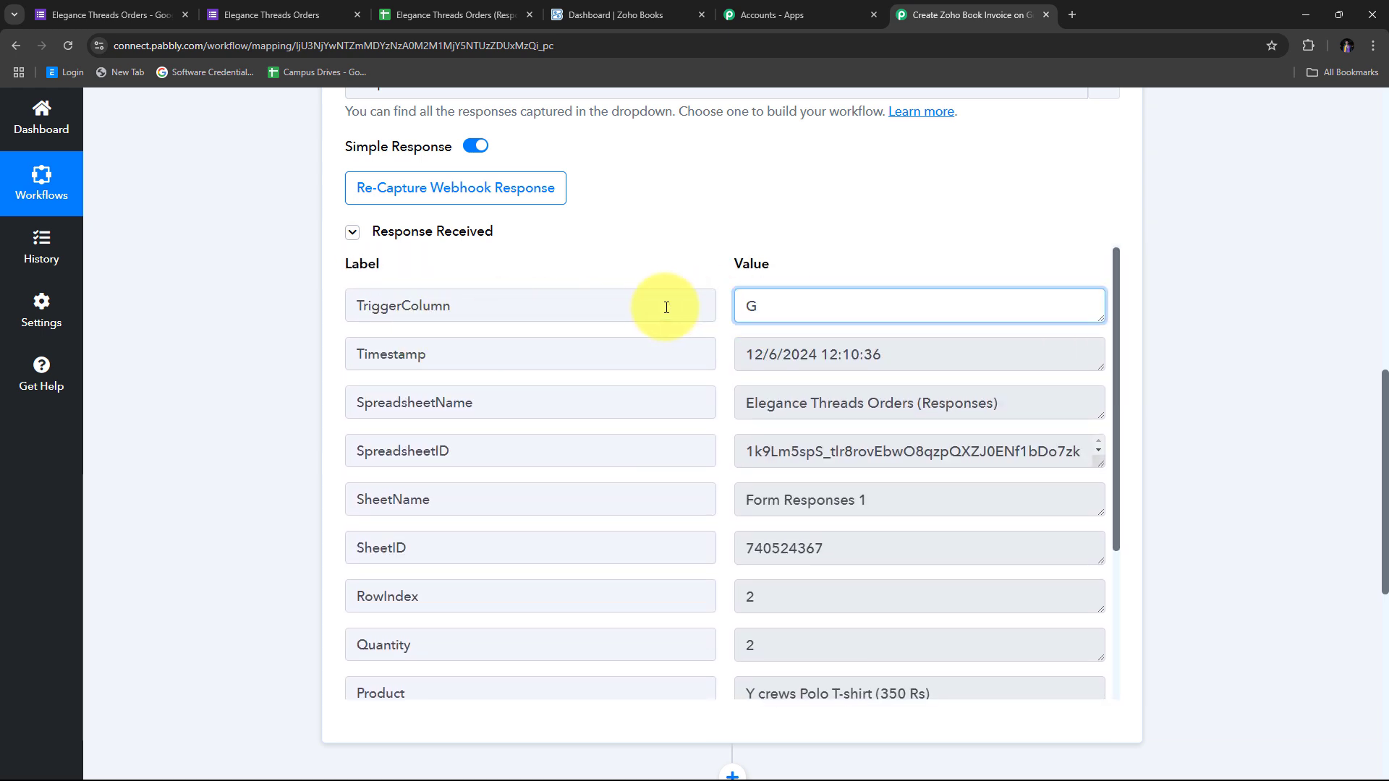
pyautogui.hotkey('ctrl', 'a')
pyautogui.click(896, 359)
pyautogui.moveTo(896, 358); pyautogui.dragTo(691, 359)
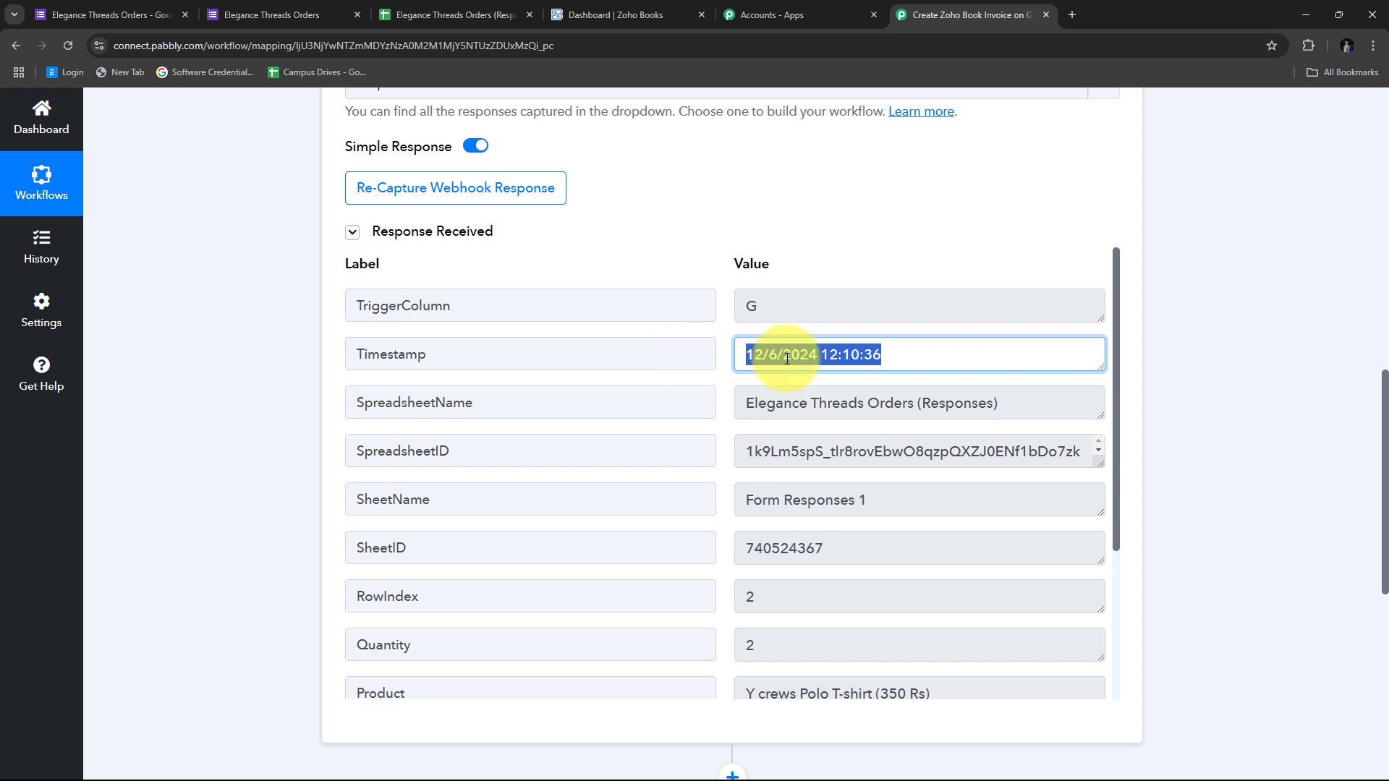
pyautogui.click(915, 395)
pyautogui.hotkey('ctrl', 'a')
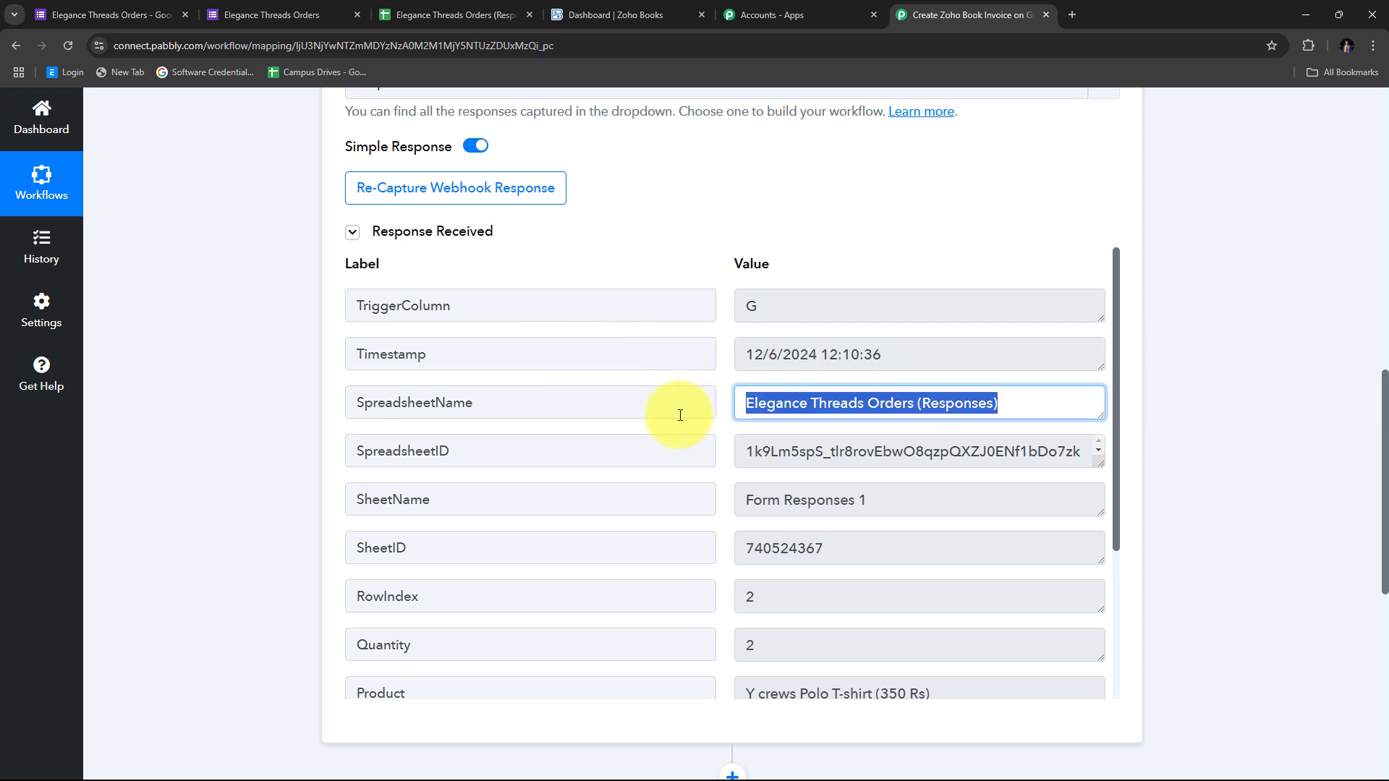
pyautogui.scroll(-3, 975, 376)
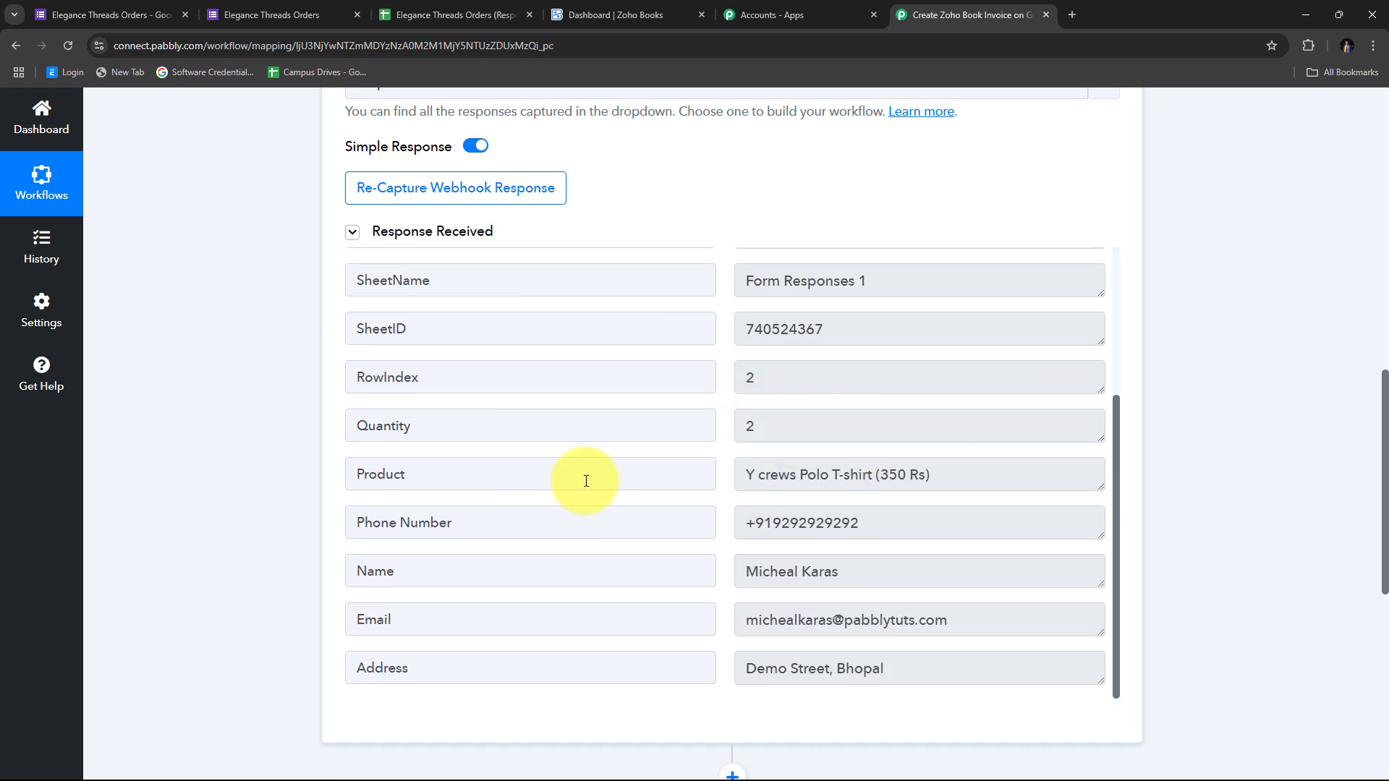
pyautogui.scroll(-1, 676, 425)
pyautogui.moveTo(815, 347); pyautogui.dragTo(599, 347)
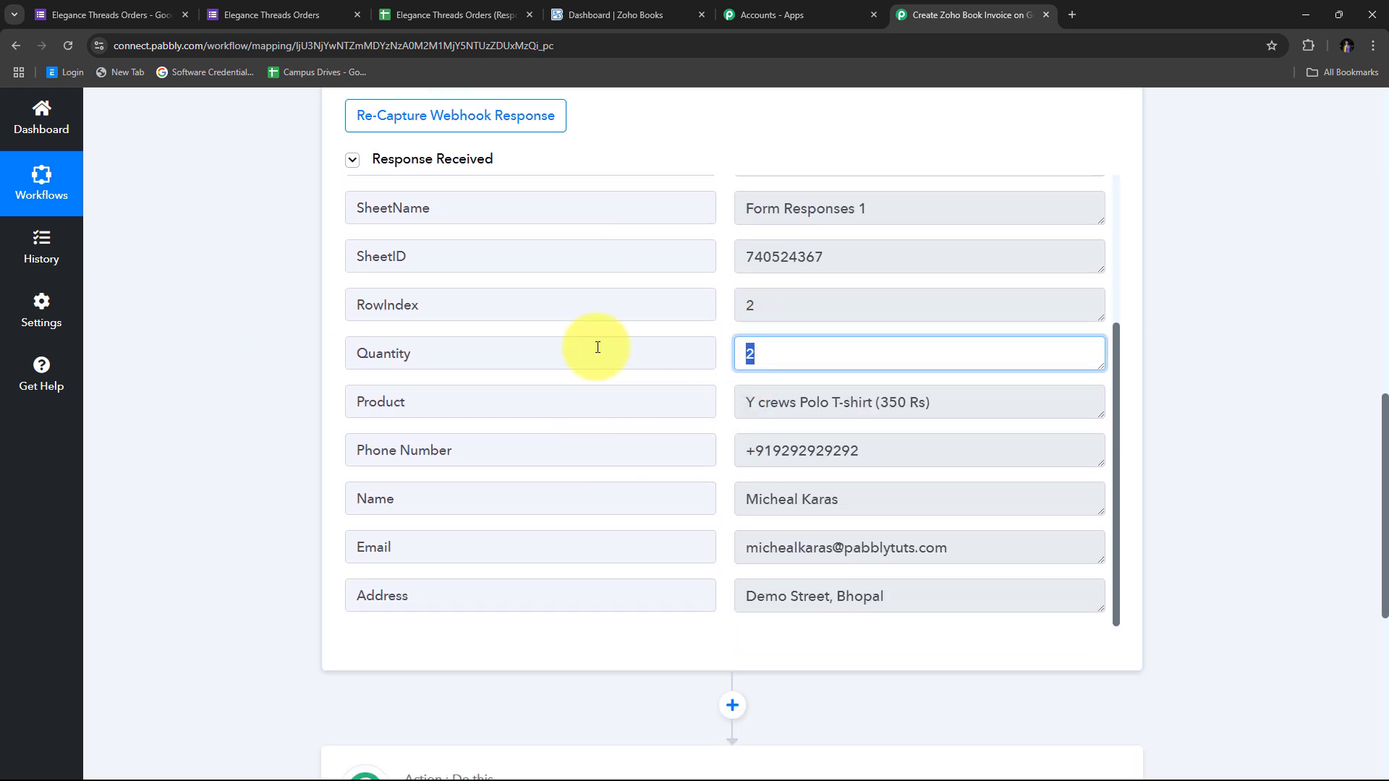
pyautogui.click(918, 403)
pyautogui.tripleClick(917, 403)
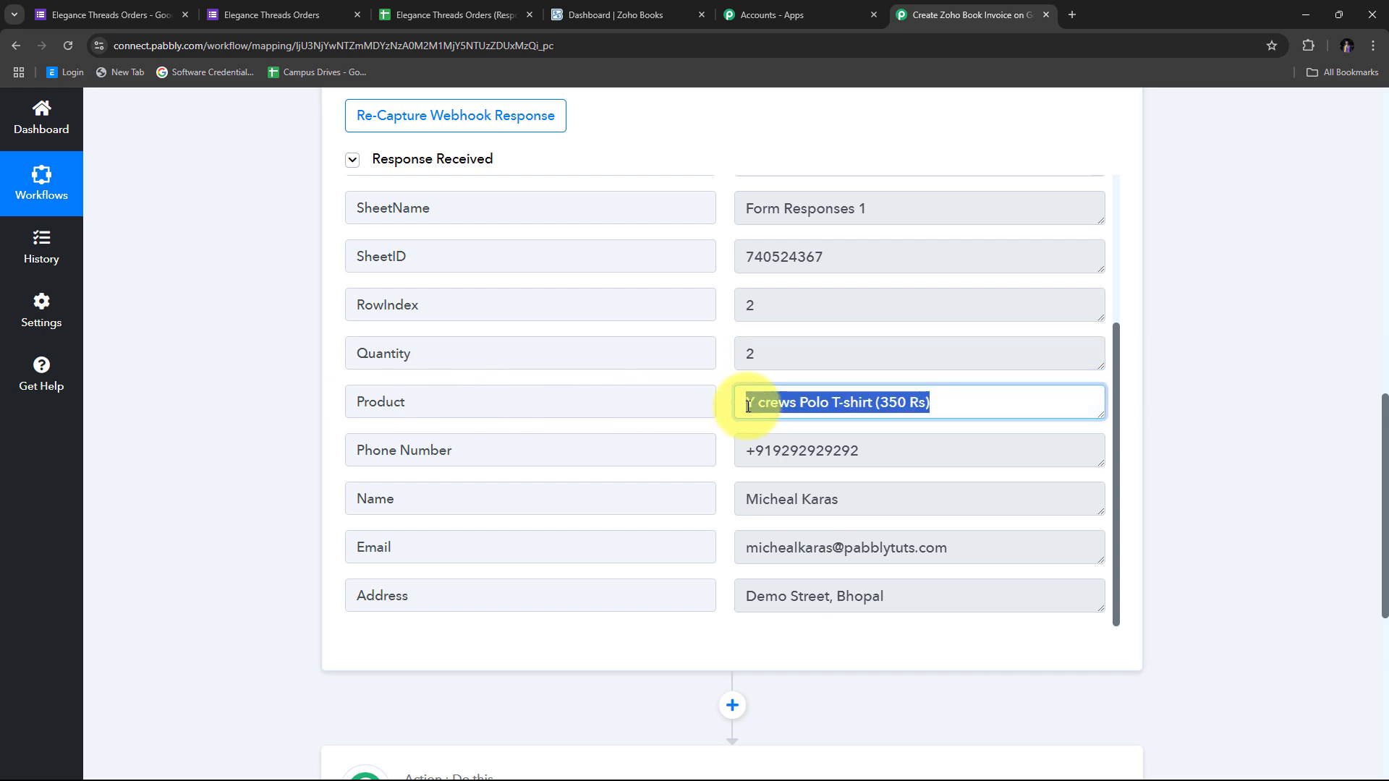
pyautogui.click(867, 407)
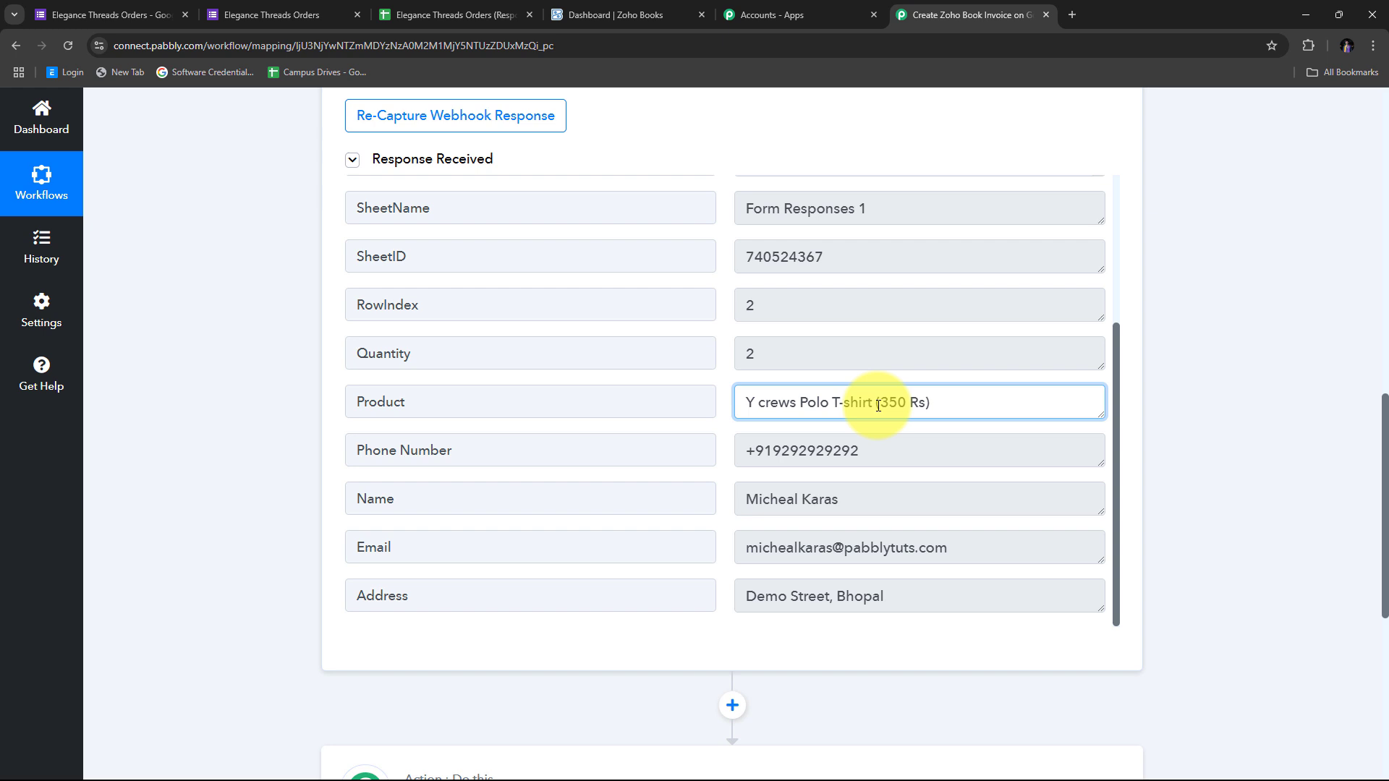
pyautogui.tripleClick(905, 453)
pyautogui.moveTo(839, 500); pyautogui.dragTo(731, 514)
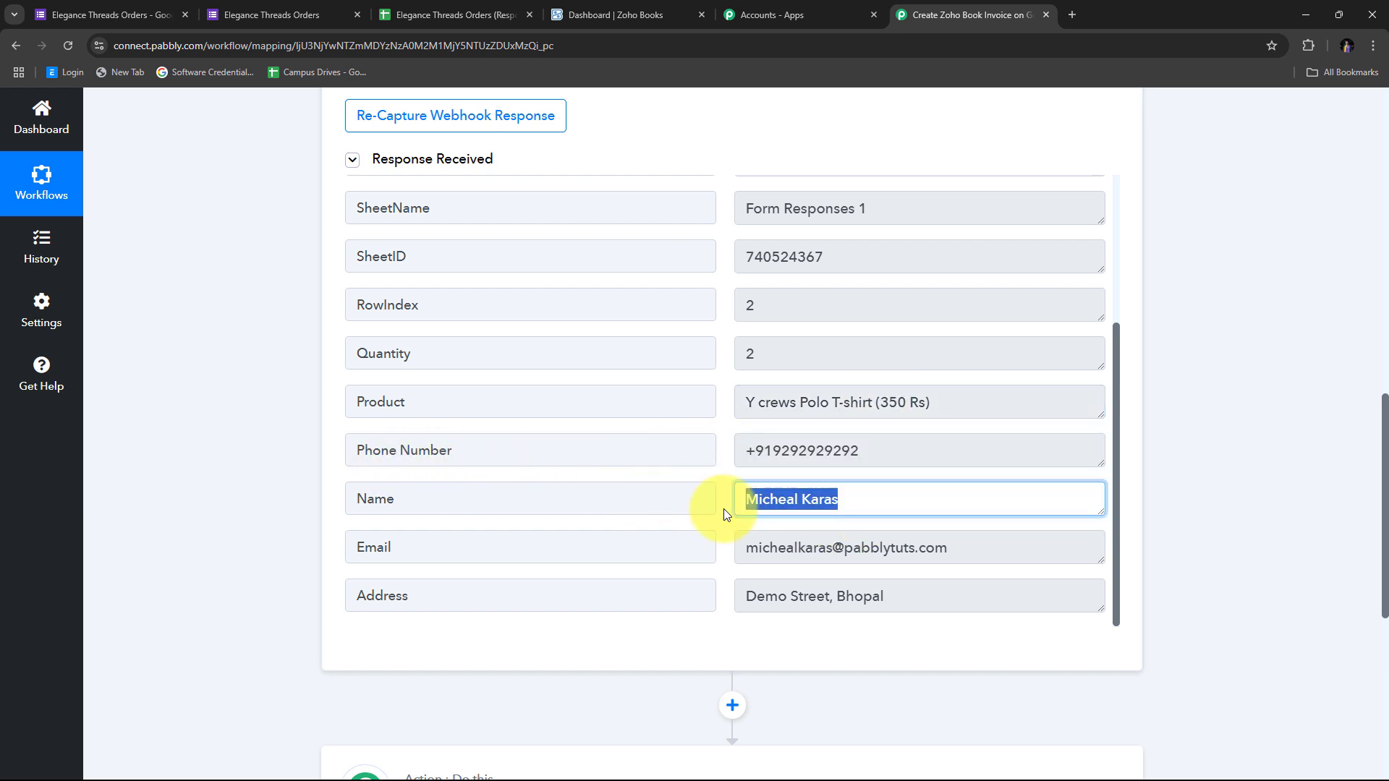
pyautogui.scroll(-1, 507, 511)
pyautogui.moveTo(962, 487); pyautogui.dragTo(667, 499)
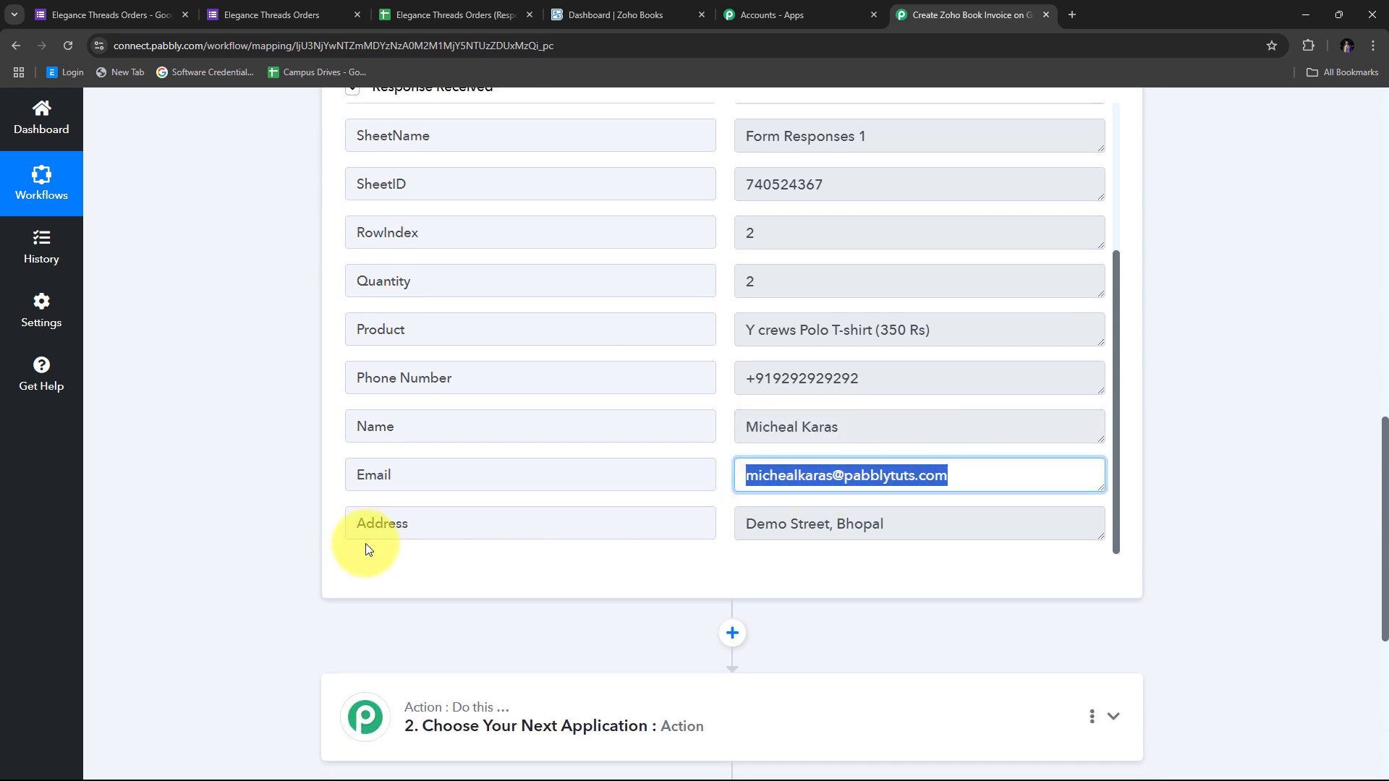
pyautogui.moveTo(791, 528); pyautogui.dragTo(688, 527)
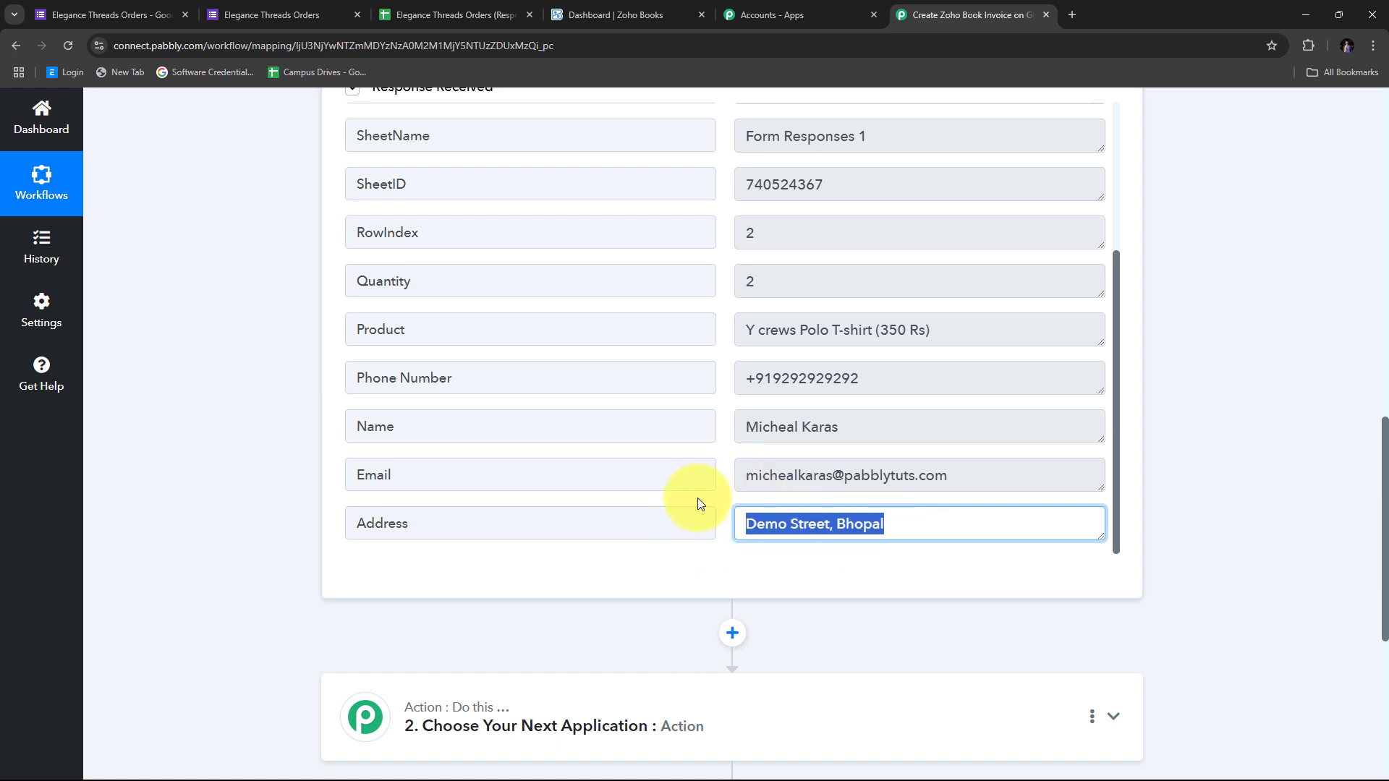
pyautogui.click(728, 497)
pyautogui.scroll(1, 728, 503)
pyautogui.scroll(3, 728, 503)
pyautogui.scroll(-4, 727, 503)
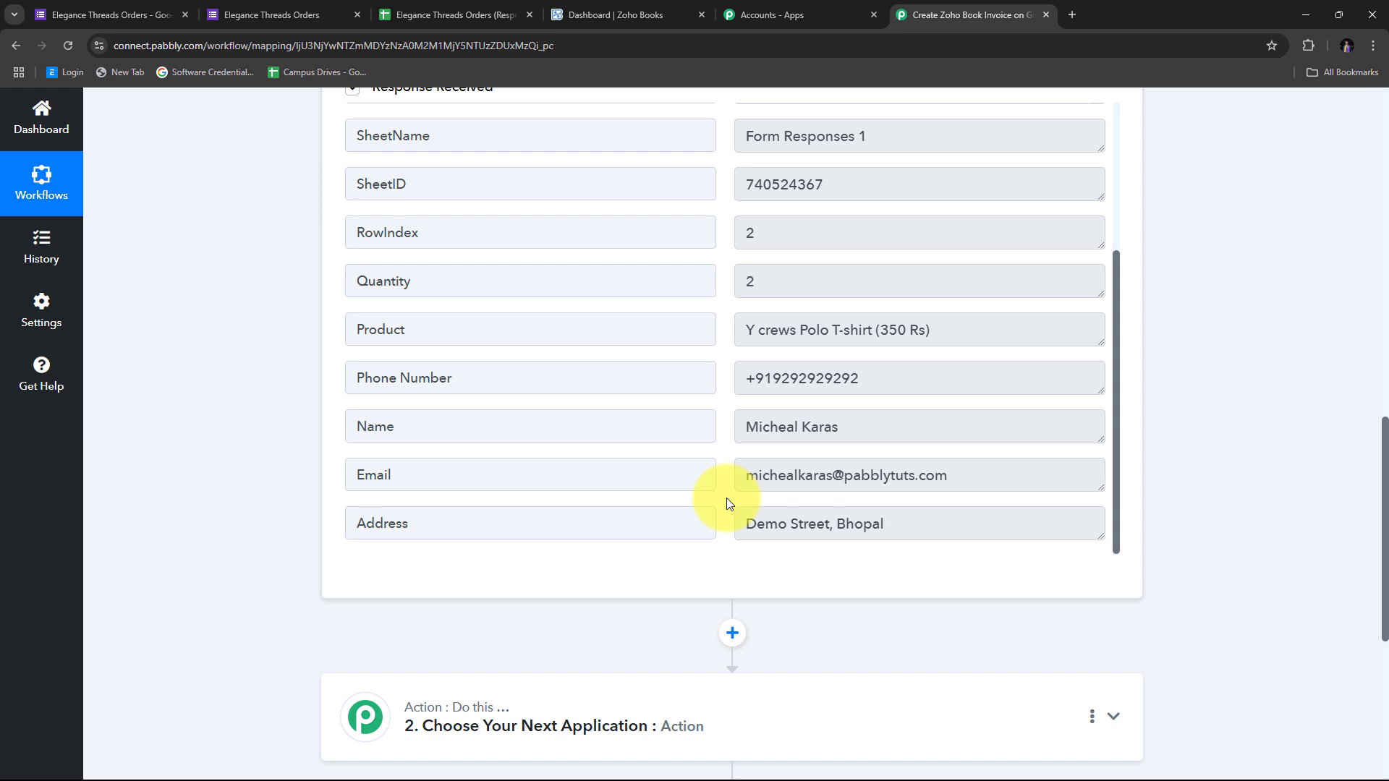
pyautogui.scroll(3, 726, 498)
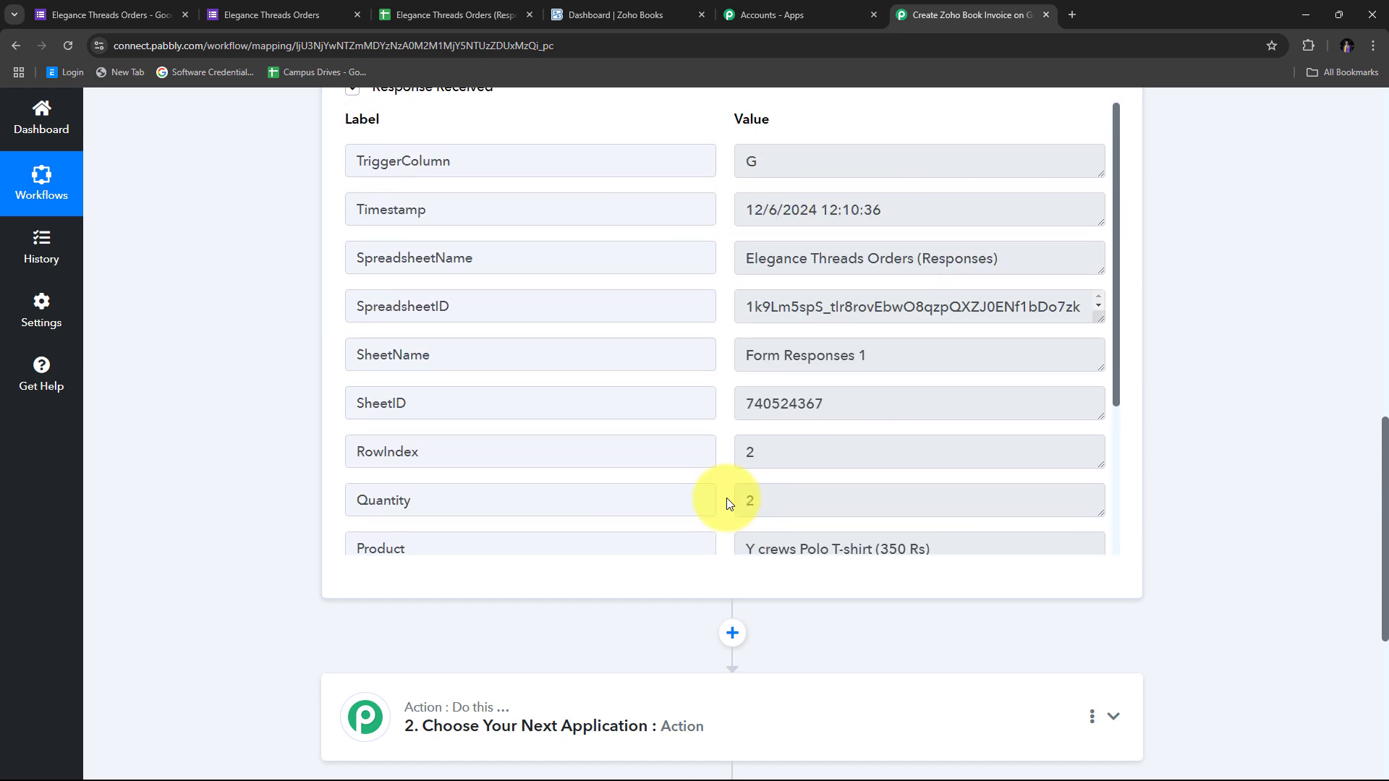
pyautogui.scroll(-3, 727, 498)
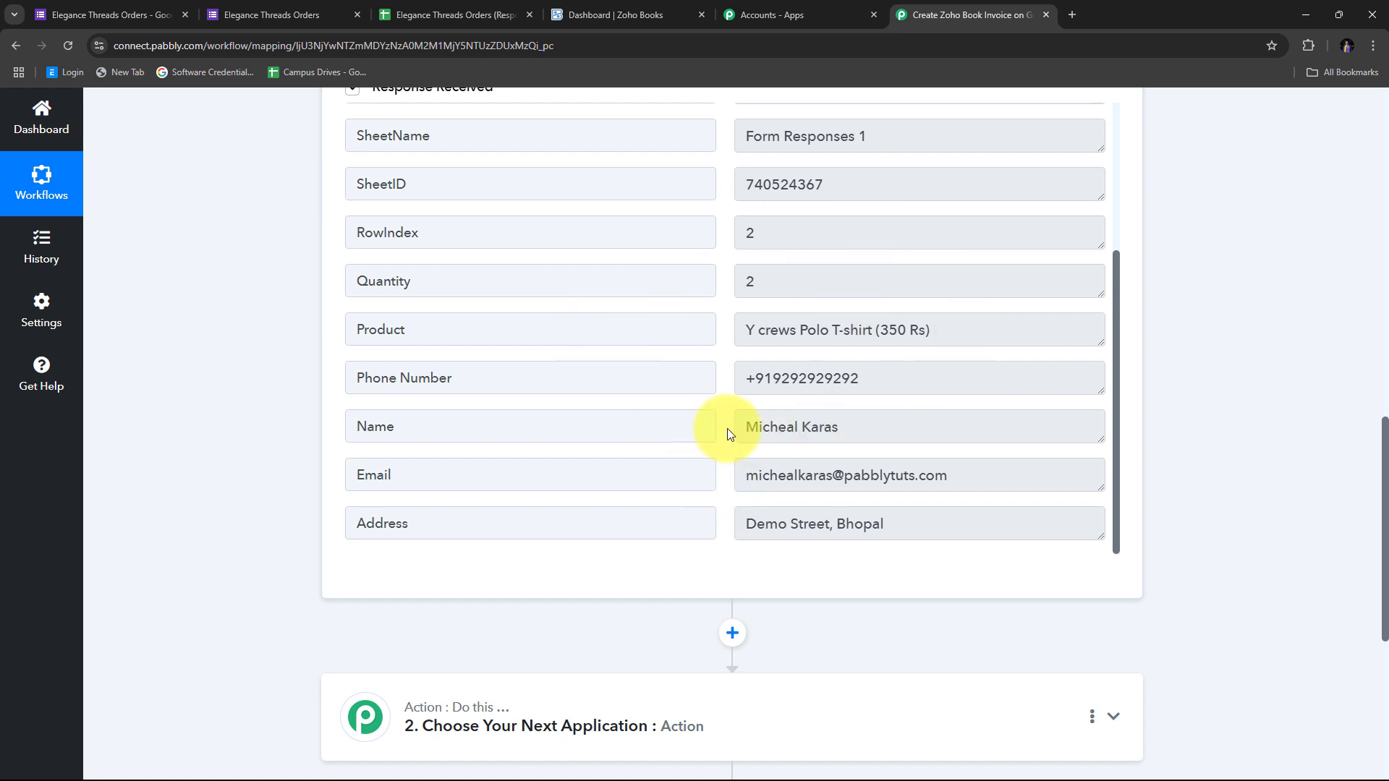
pyautogui.scroll(-3, 1302, 412)
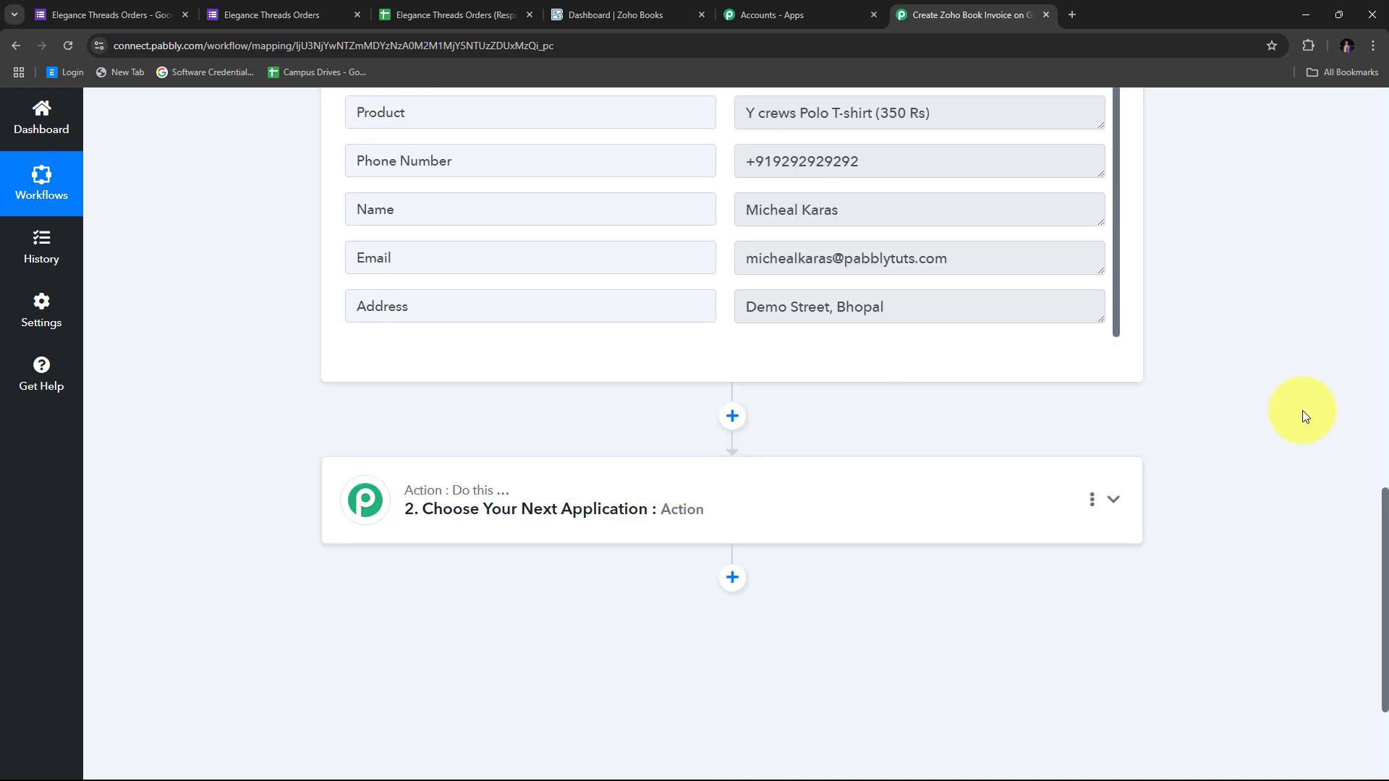
pyautogui.scroll(3, 1252, 423)
pyautogui.scroll(-3, 1256, 425)
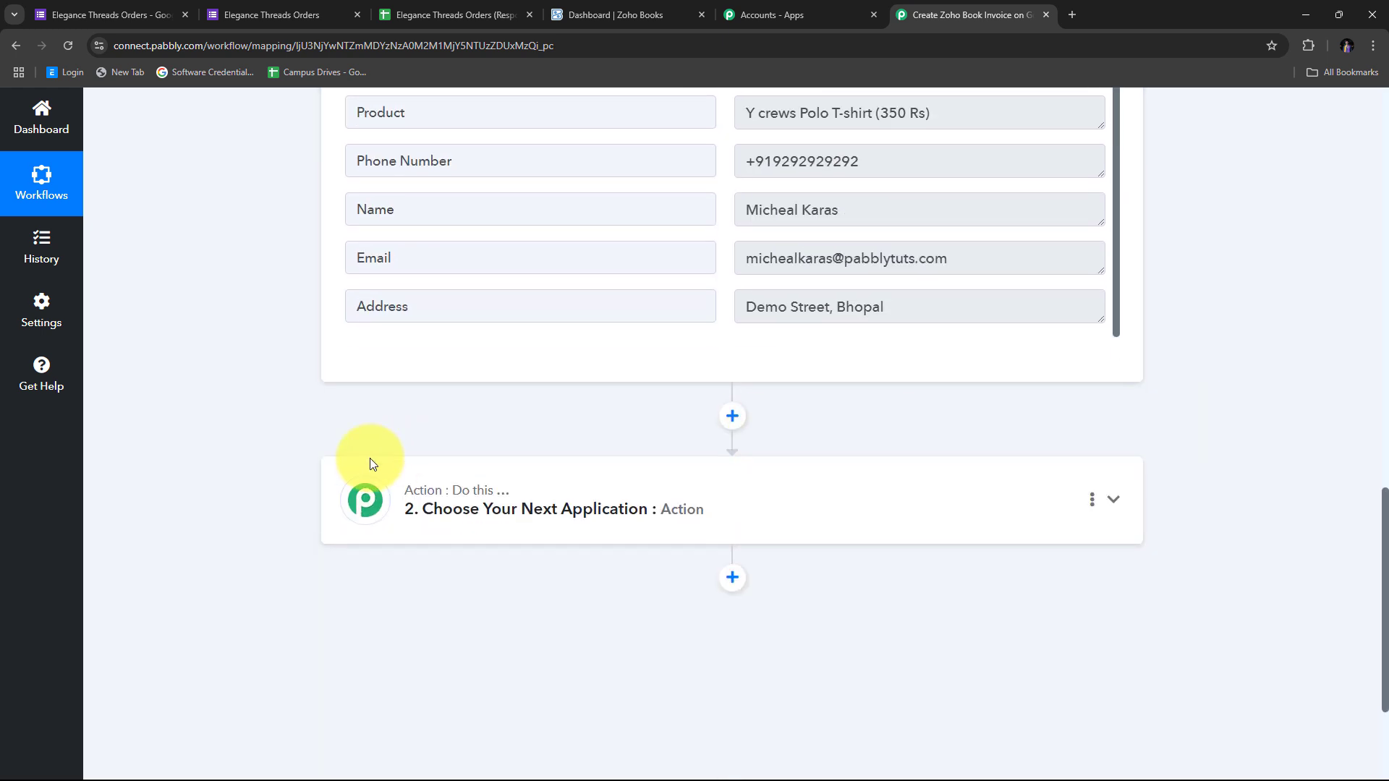
# Set the second step's app to Zoho Books with Create Contact as the action event
pyautogui.click(1112, 504)
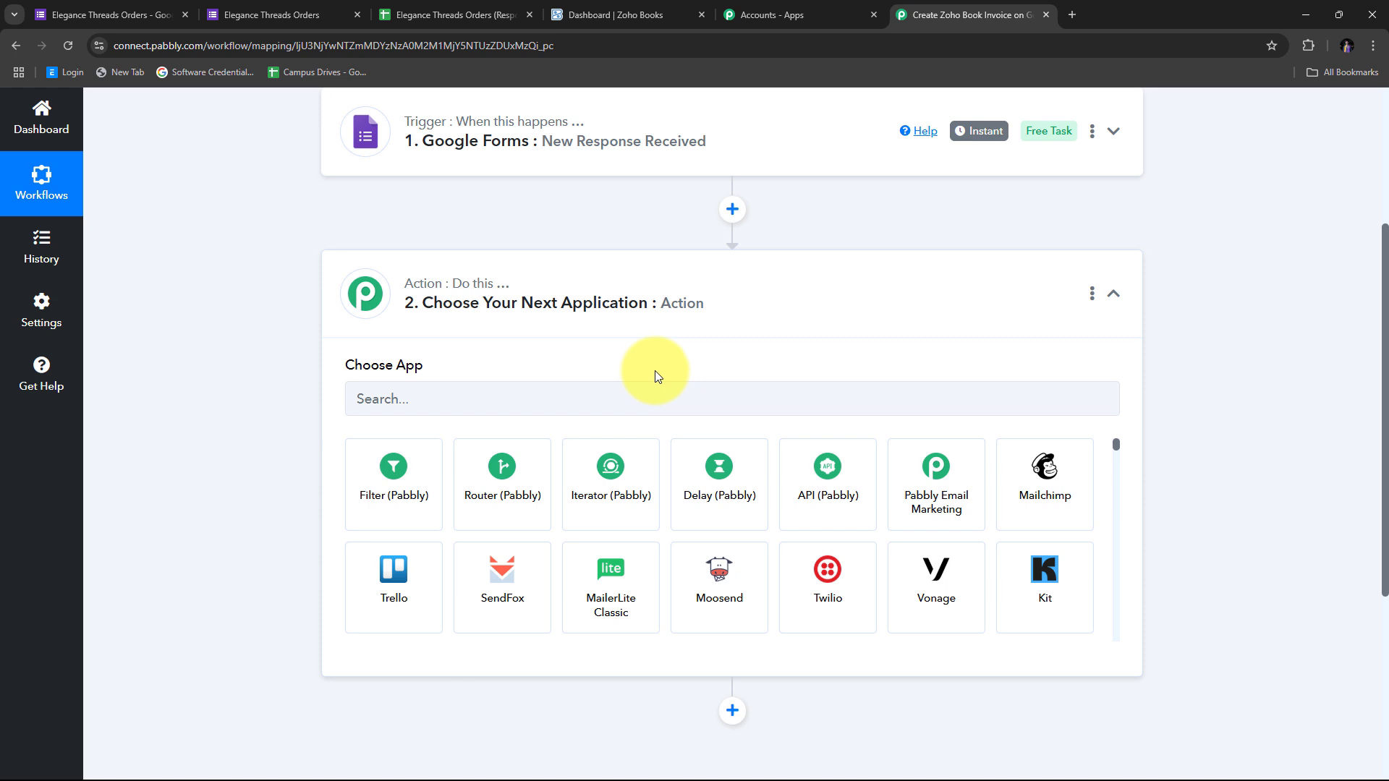
pyautogui.click(404, 403)
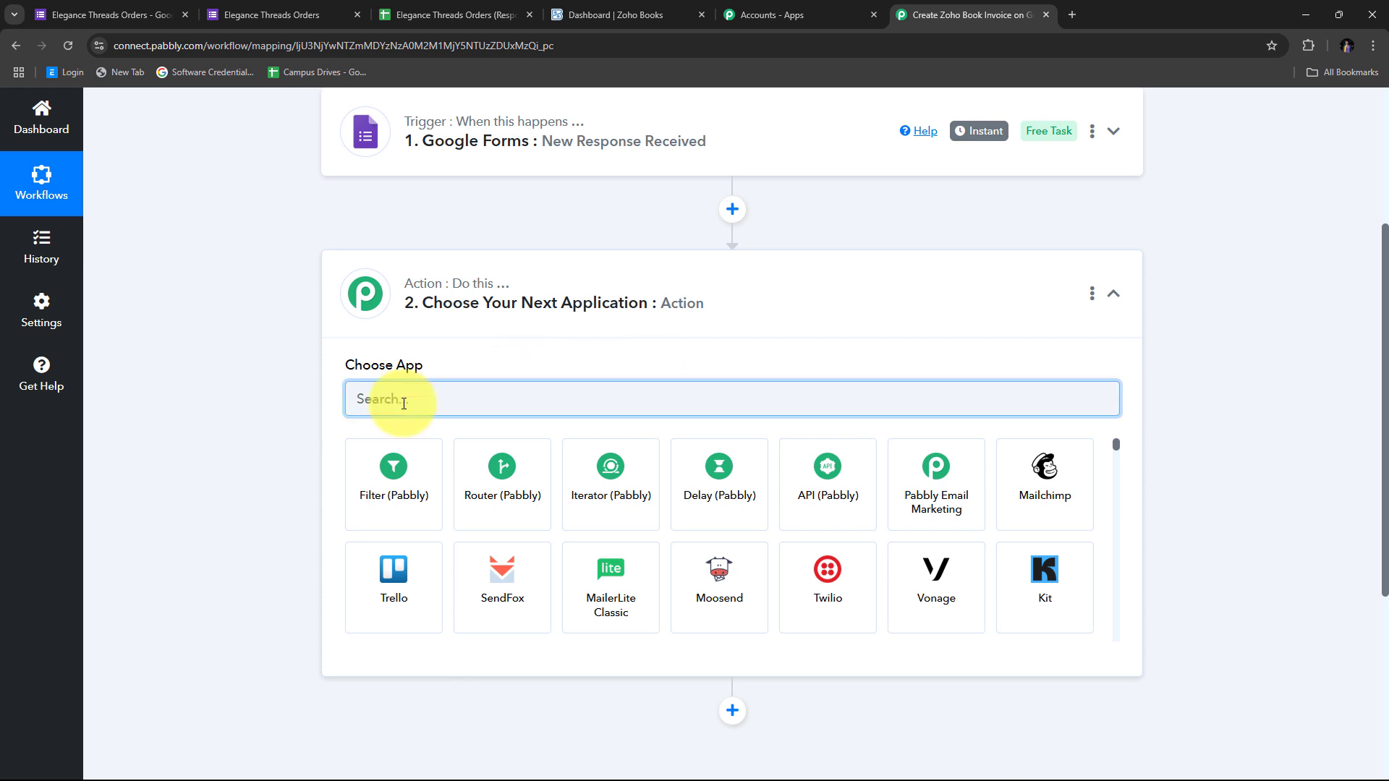
pyautogui.write('Zoho Books')
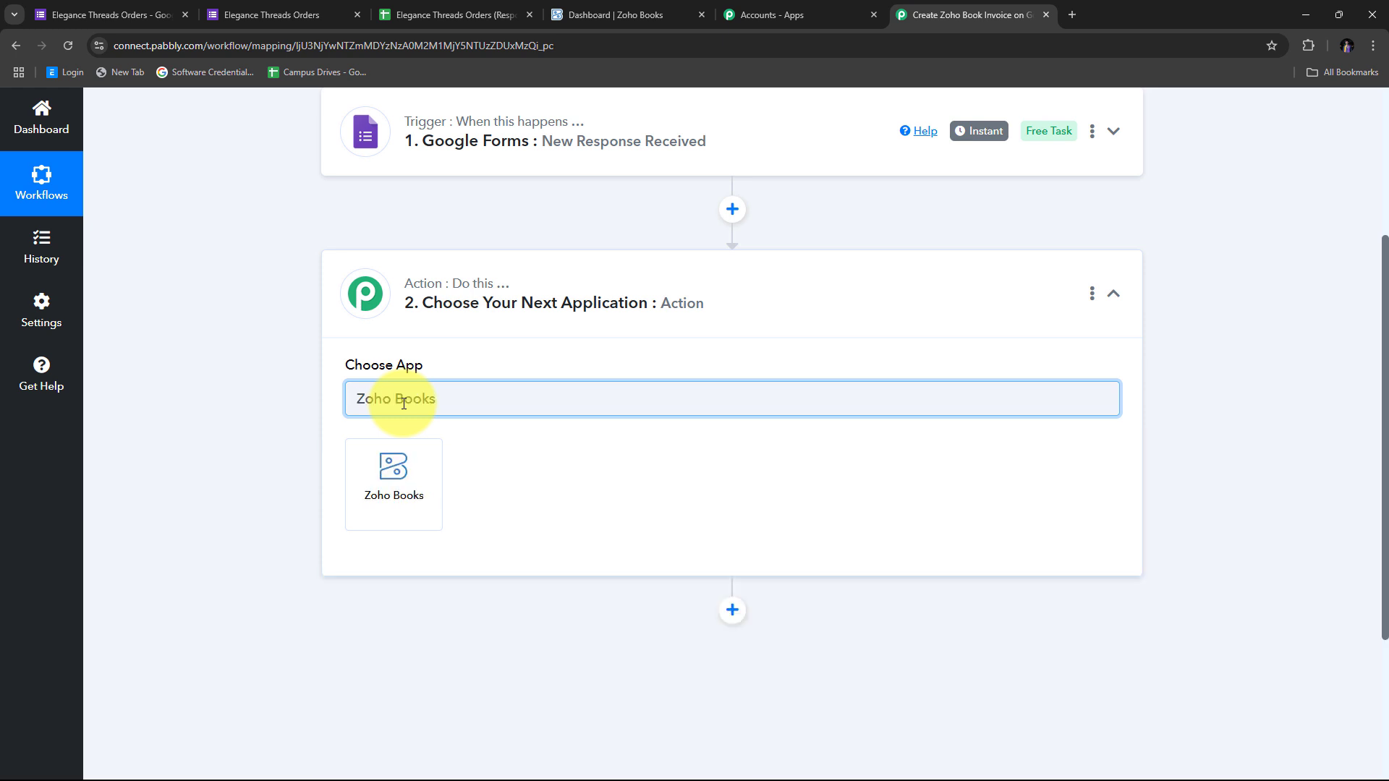
pyautogui.click(394, 477)
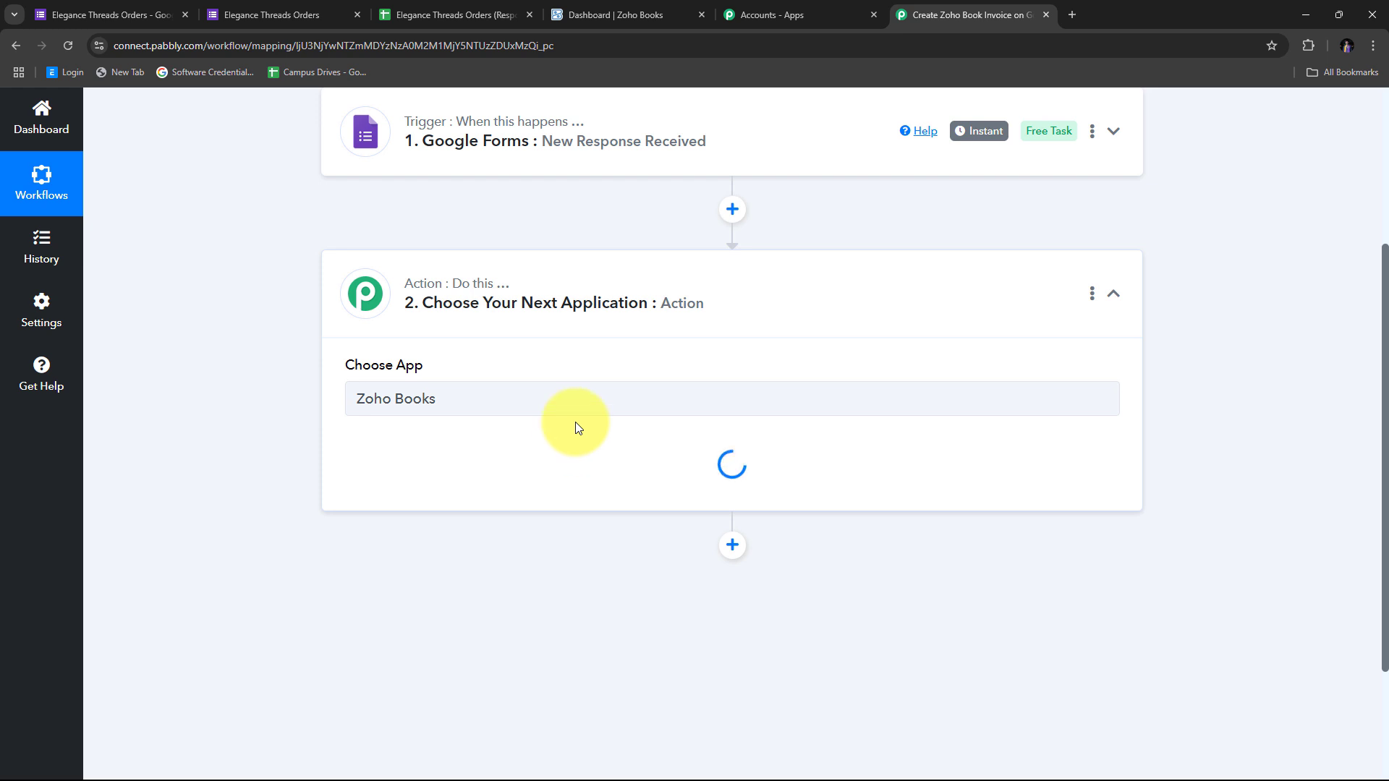
pyautogui.scroll(-1, 657, 350)
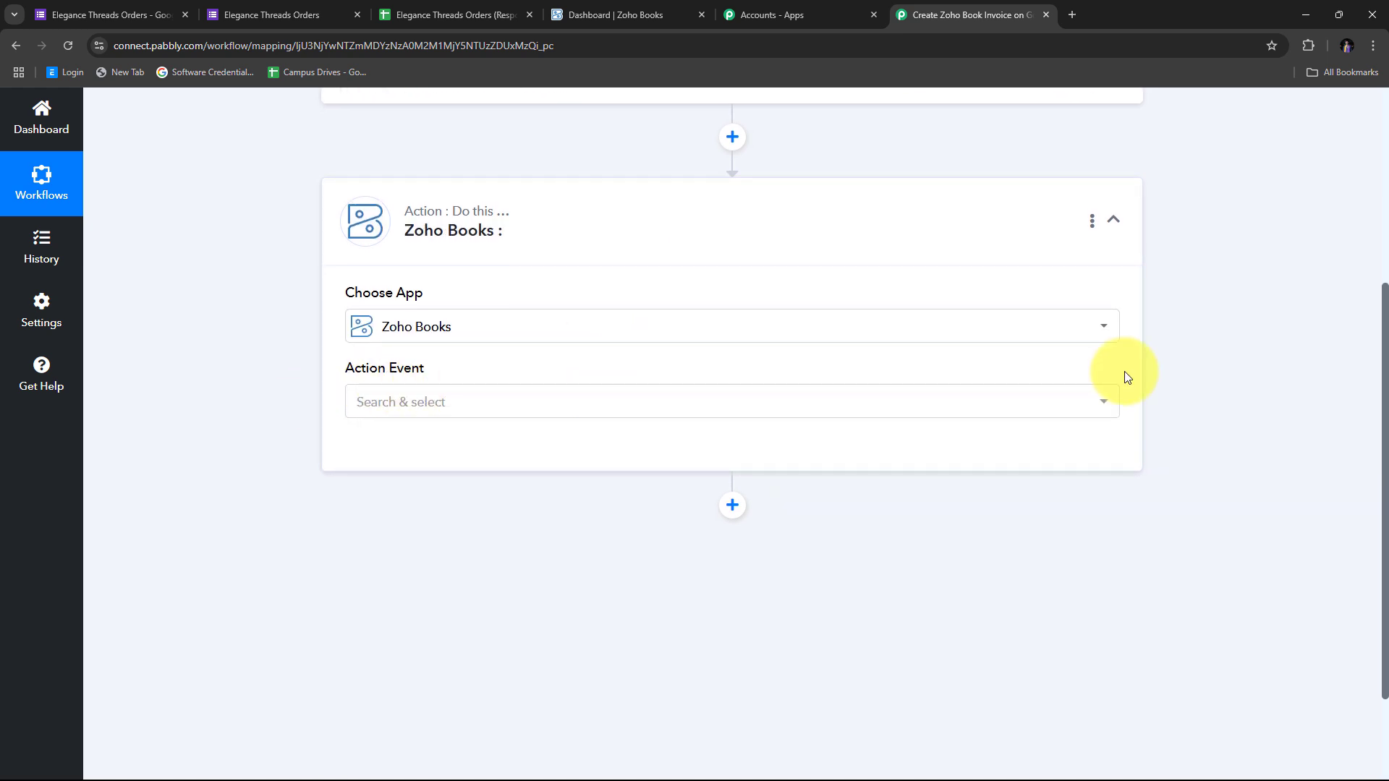
pyautogui.click(725, 404)
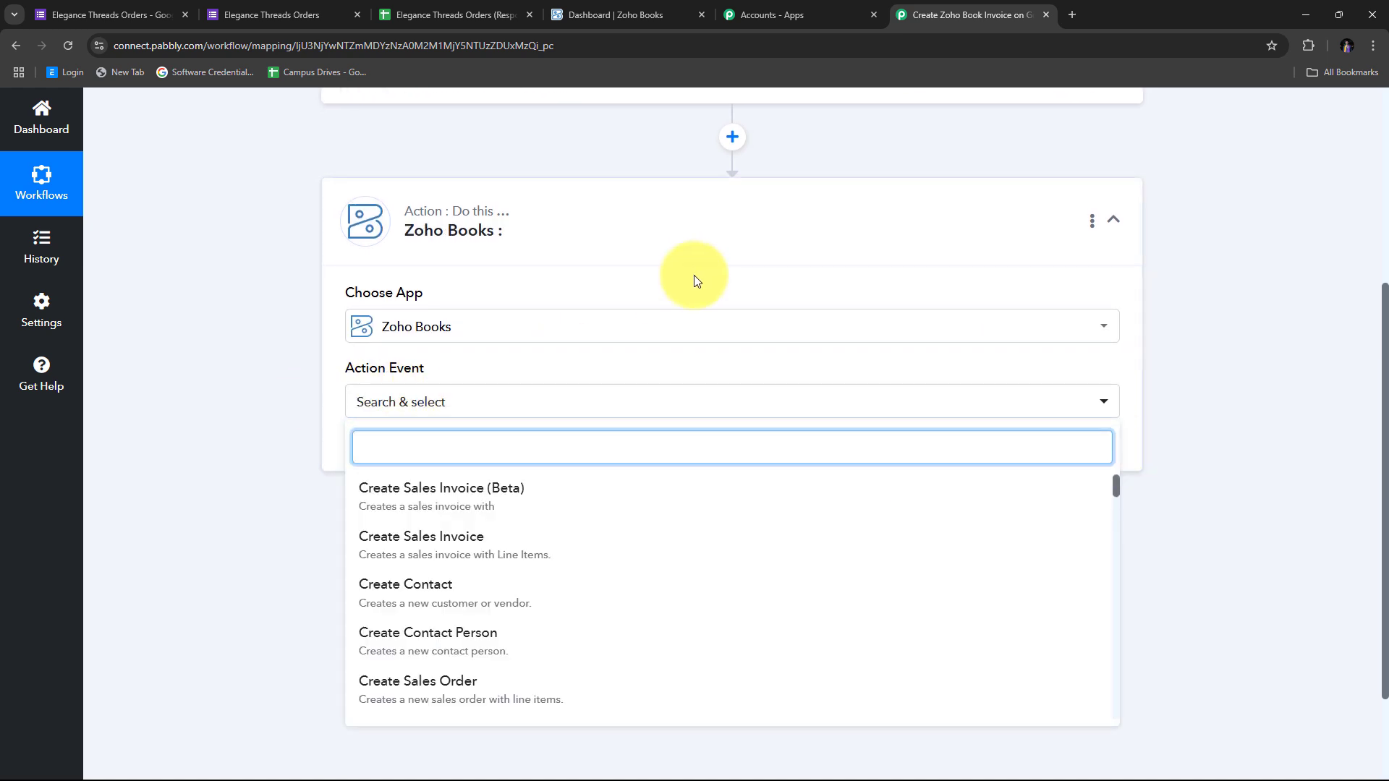
pyautogui.scroll(-1, 697, 280)
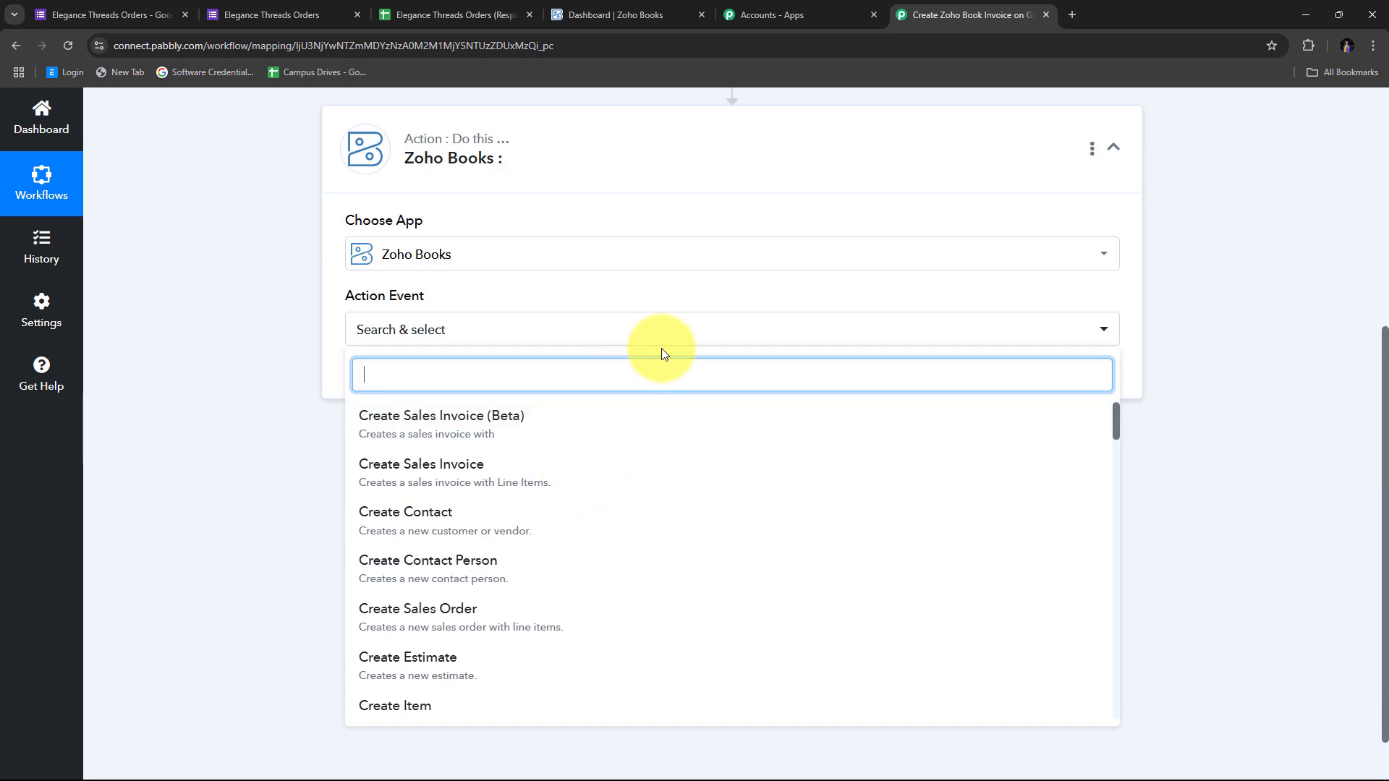
pyautogui.click(441, 526)
pyautogui.scroll(1, 478, 311)
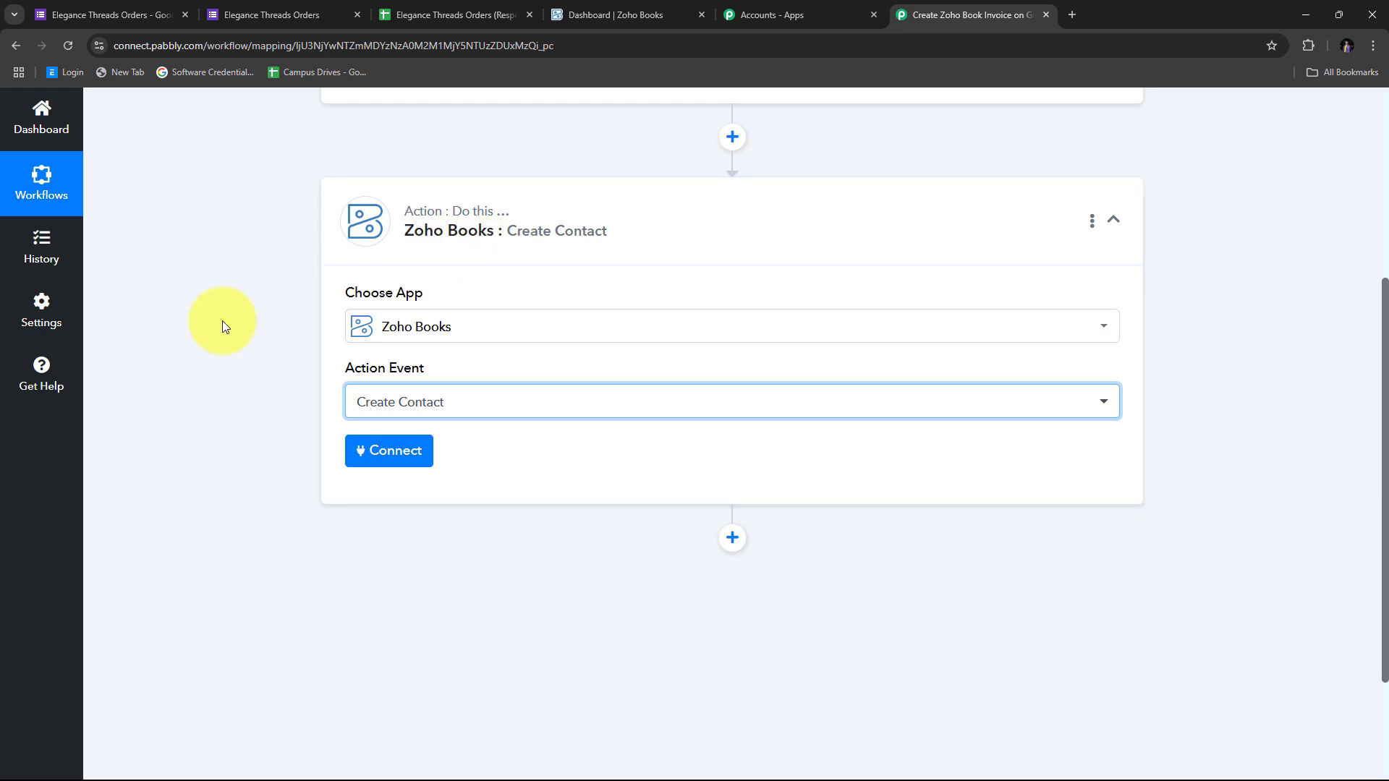
# Add a new Zoho Books connection up to its domain prompt, then go to the Zoho Books tab
pyautogui.click(387, 455)
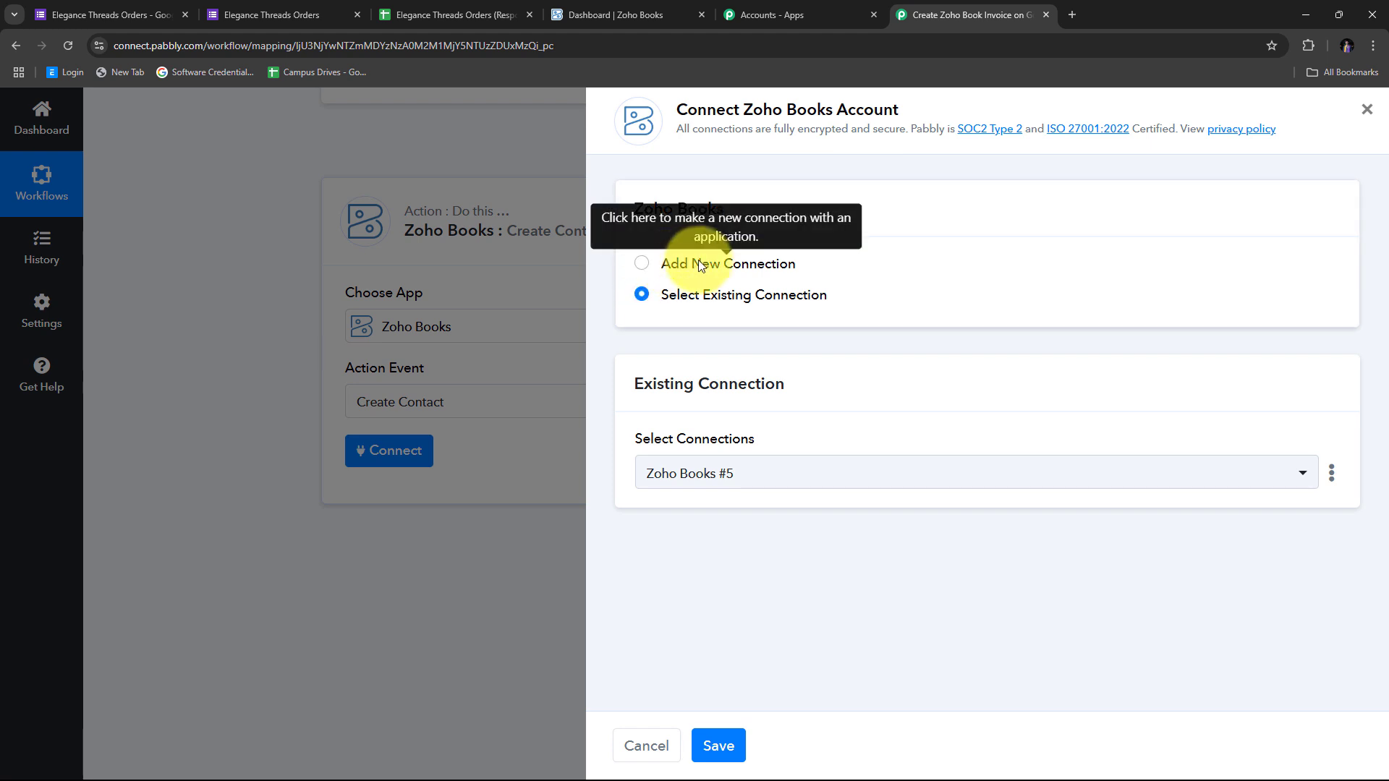
pyautogui.click(696, 264)
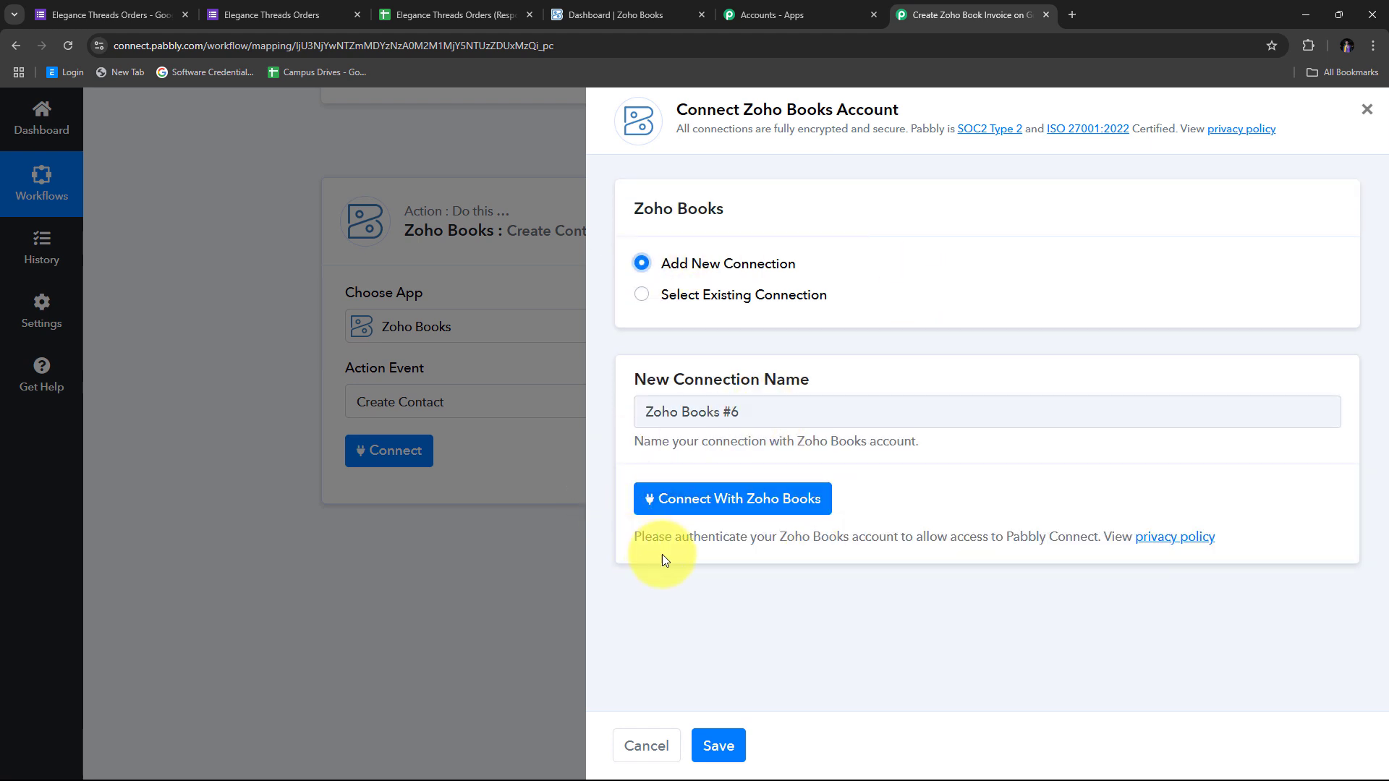
pyautogui.click(761, 511)
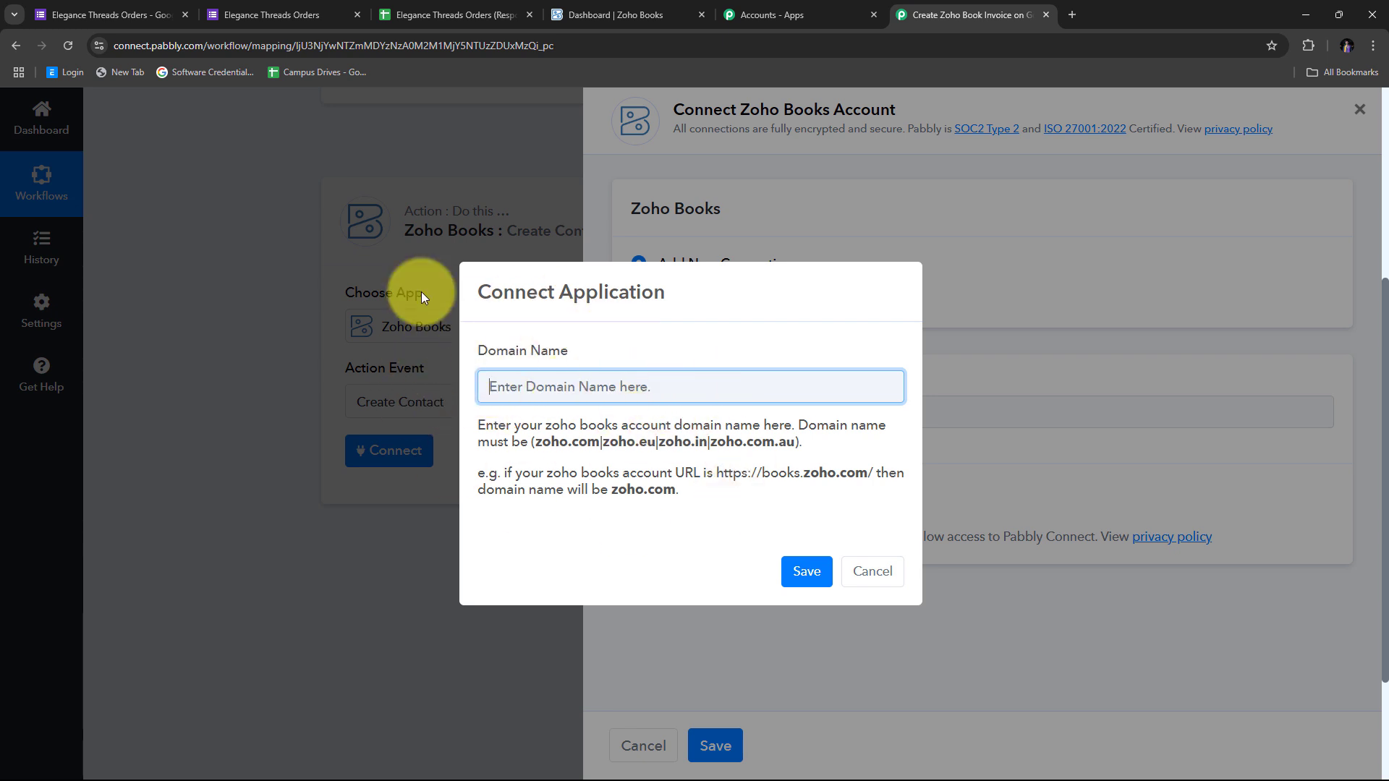
pyautogui.click(618, 13)
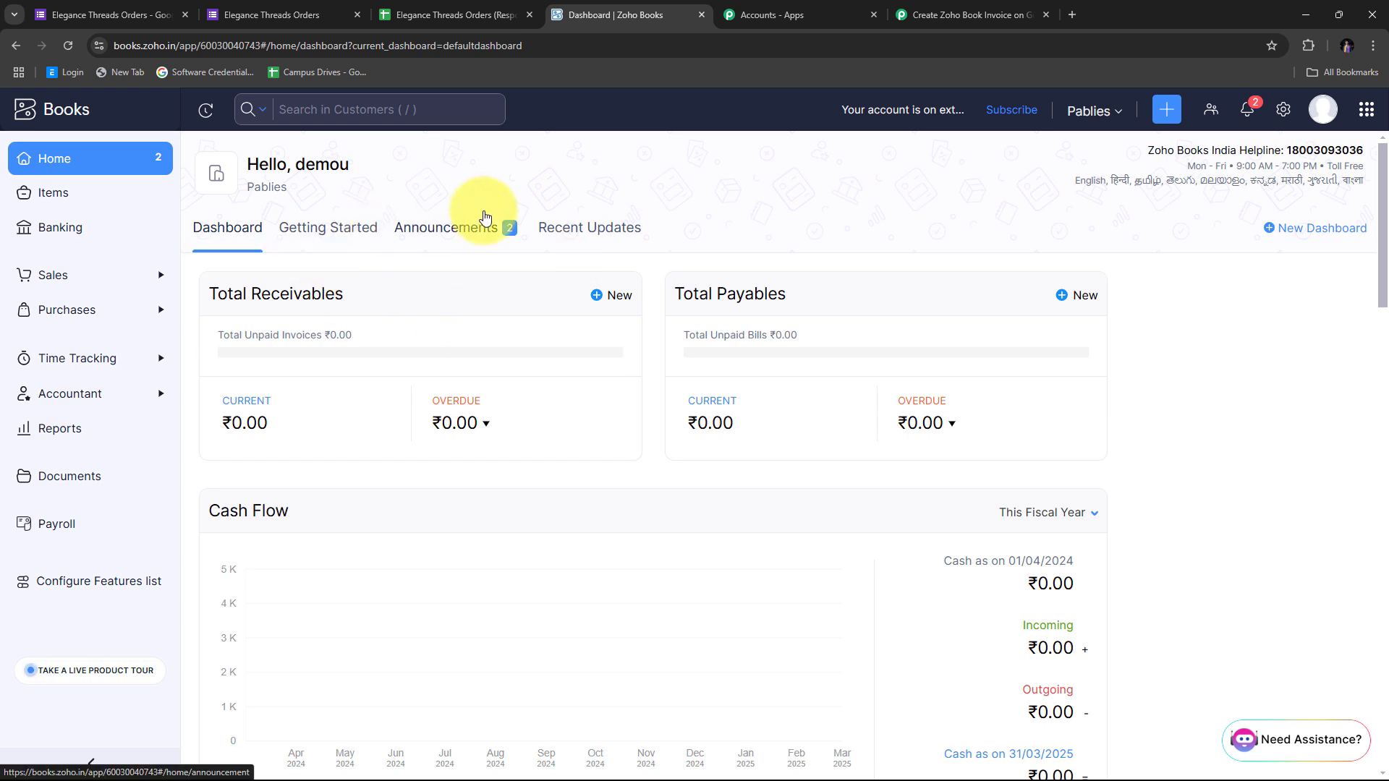
# Read the books.zoho.in page address to confirm the zoho.in domain, then return to Pabbly
pyautogui.hotkey('ctrl', 'l')
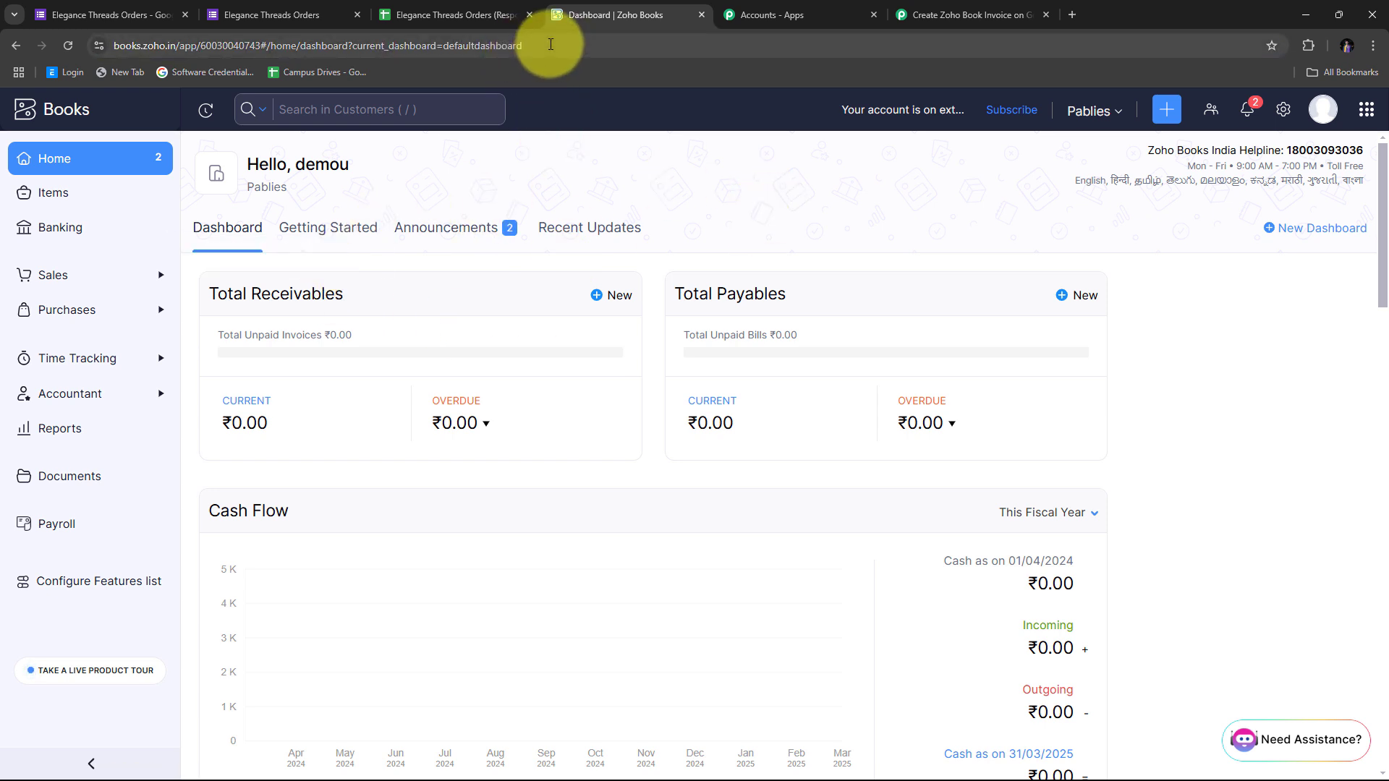
pyautogui.click(551, 45)
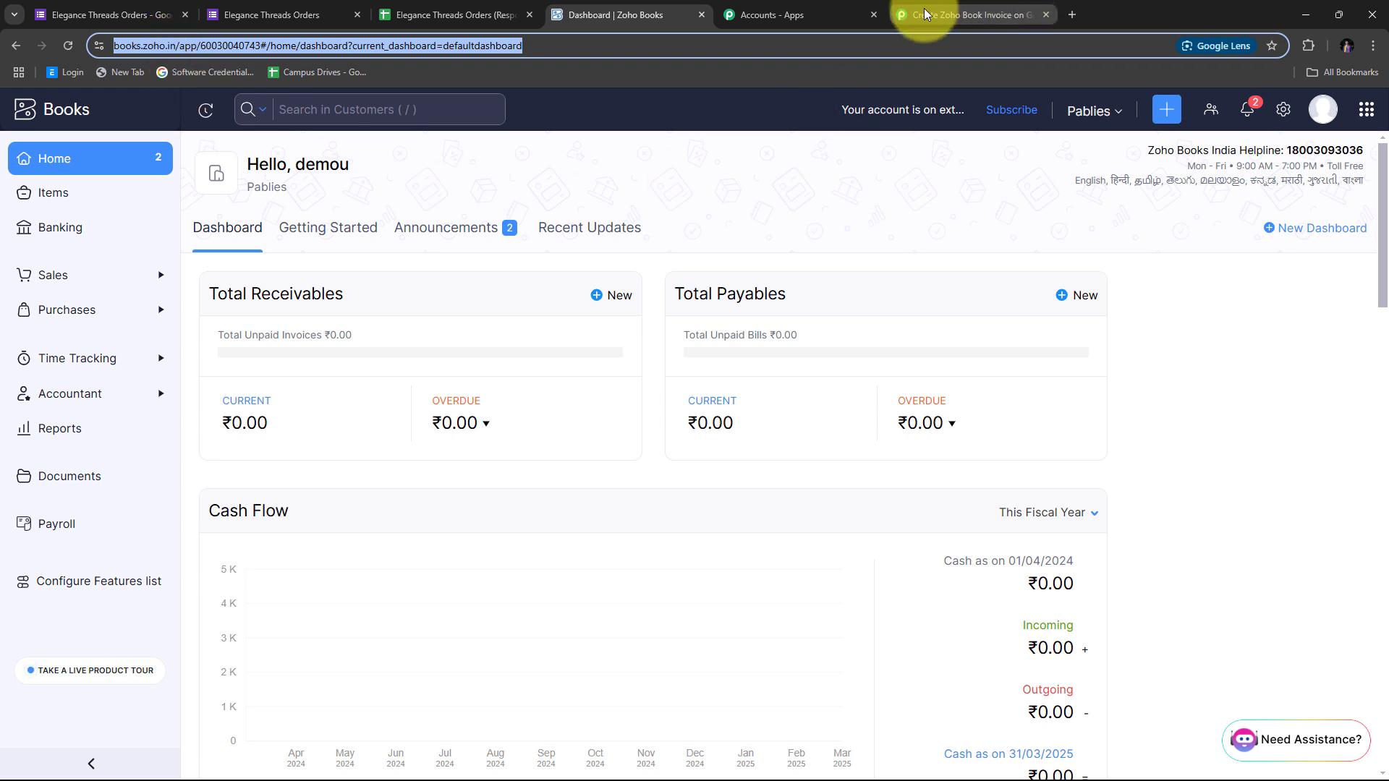
pyautogui.click(948, 14)
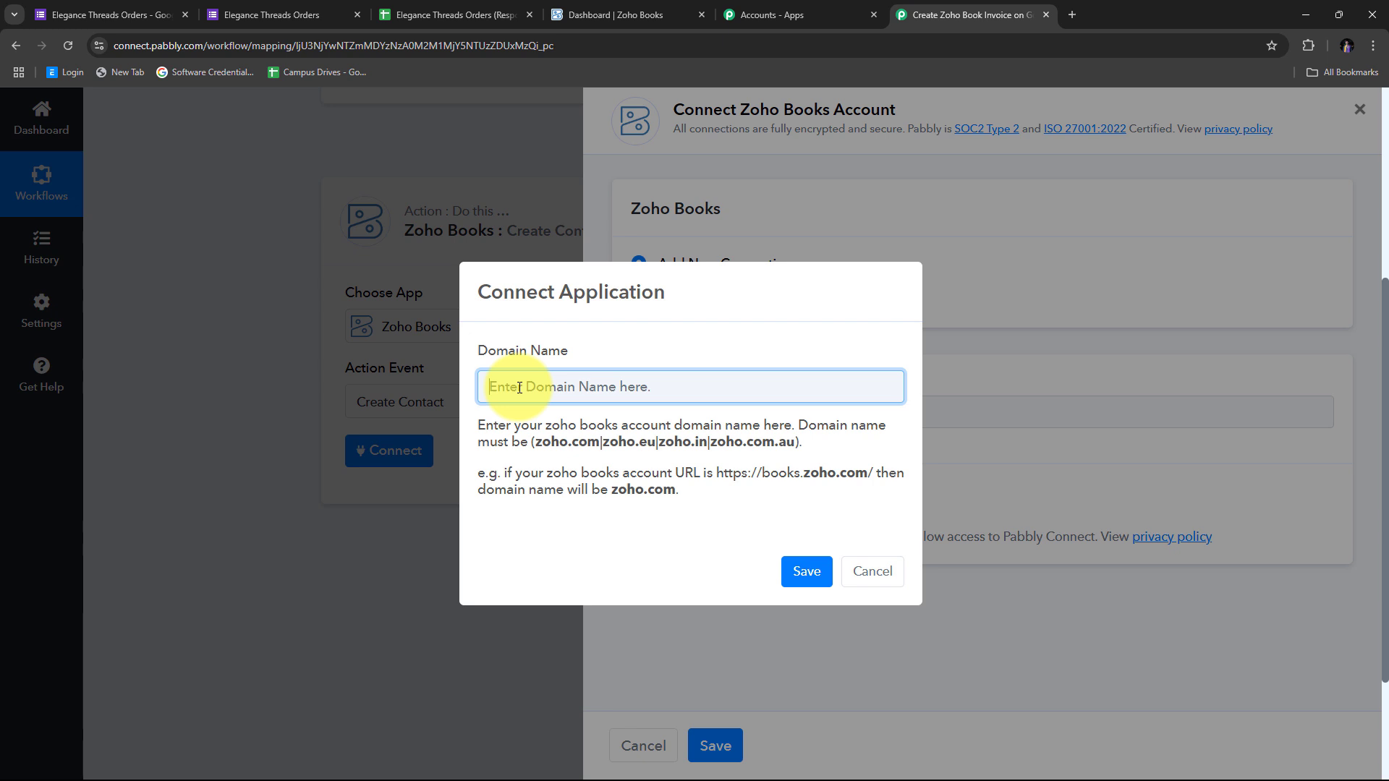
# Save zoho.in as the Zoho domain and accept Pabbly Connect's access to Zoho Books
pyautogui.write('zoho.in')
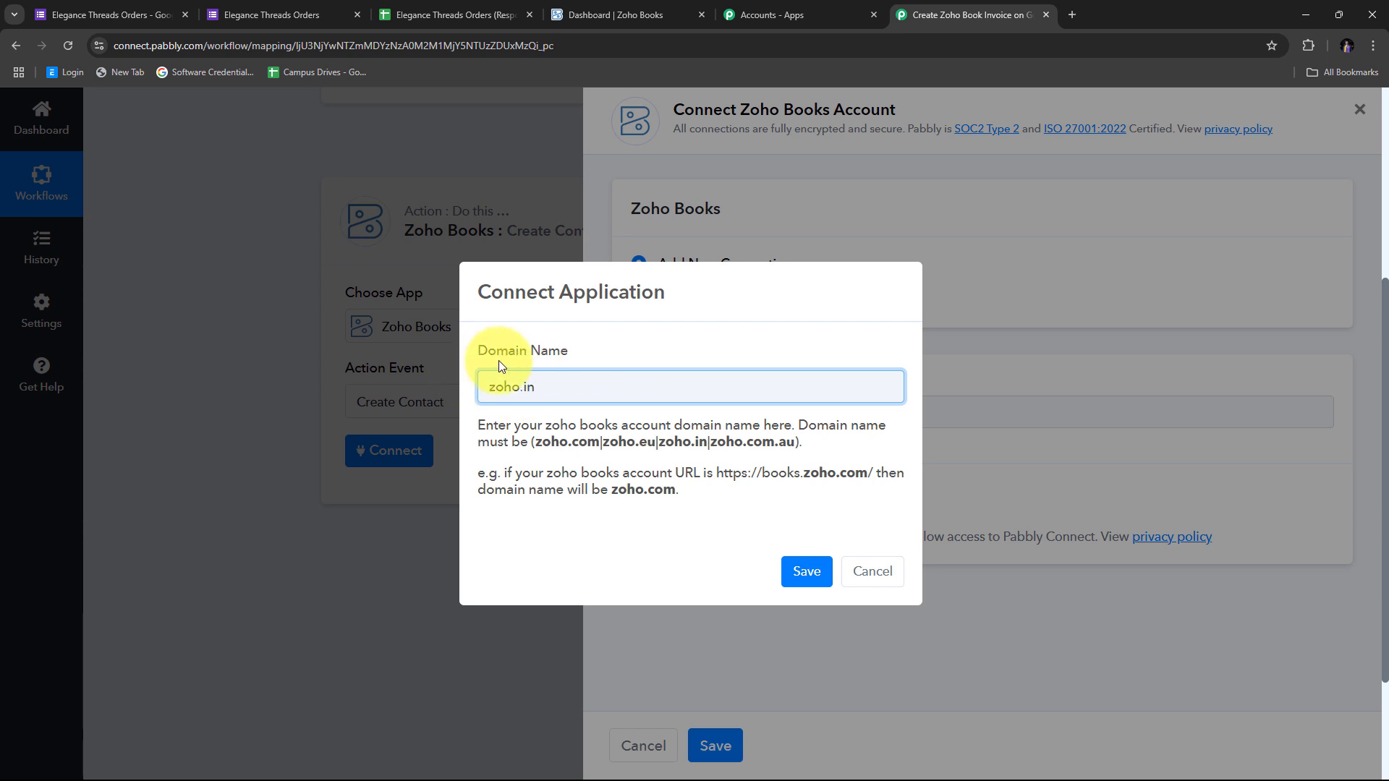
pyautogui.click(797, 576)
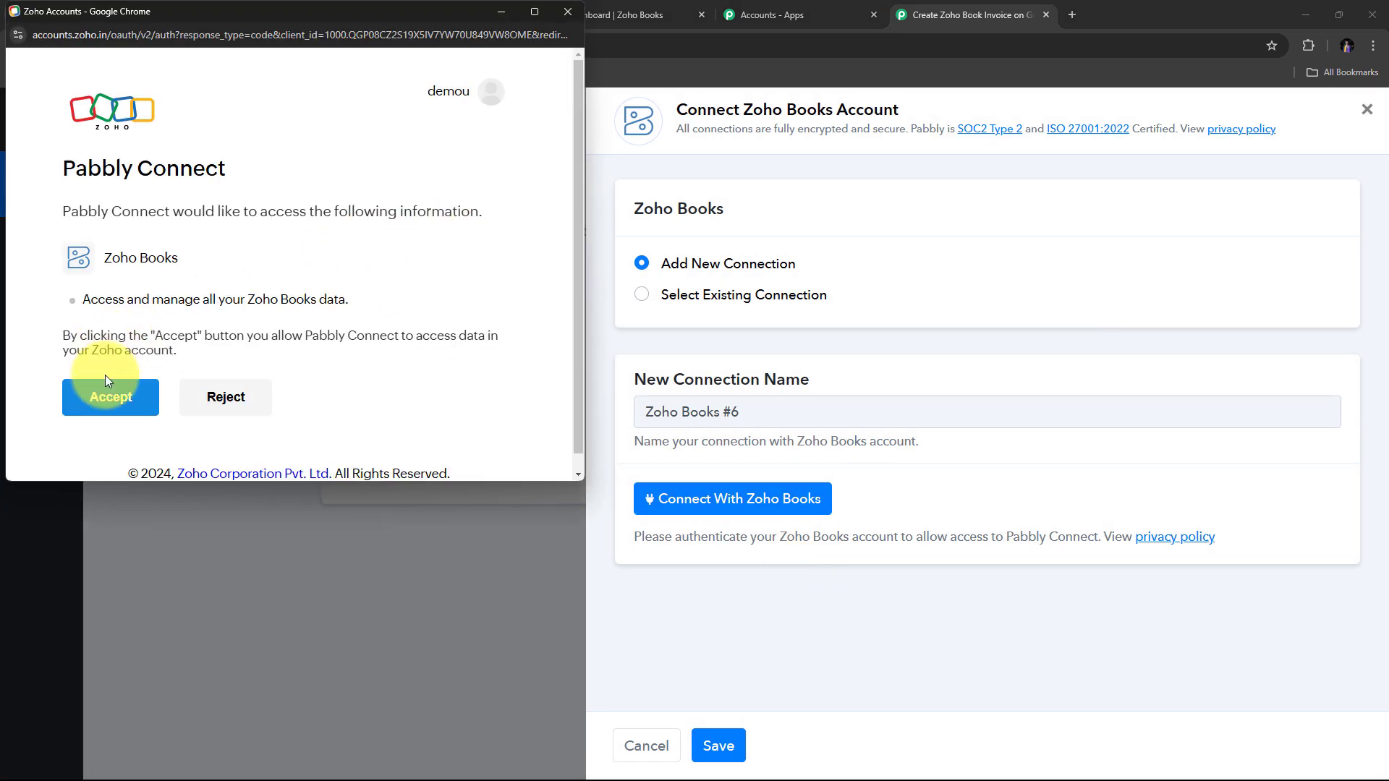
pyautogui.click(131, 403)
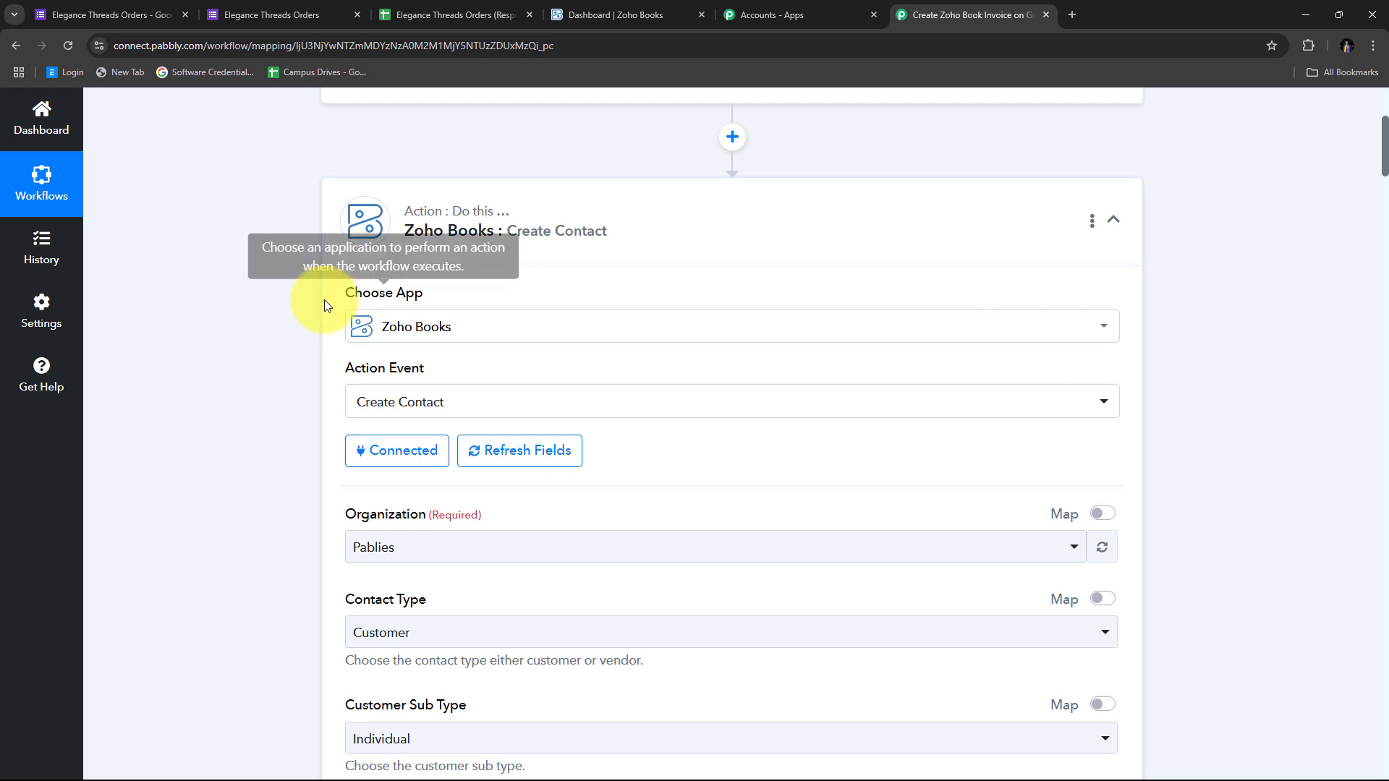
# Choose the Pablies organization and Customer as the contact type
pyautogui.scroll(-5, 743, 330)
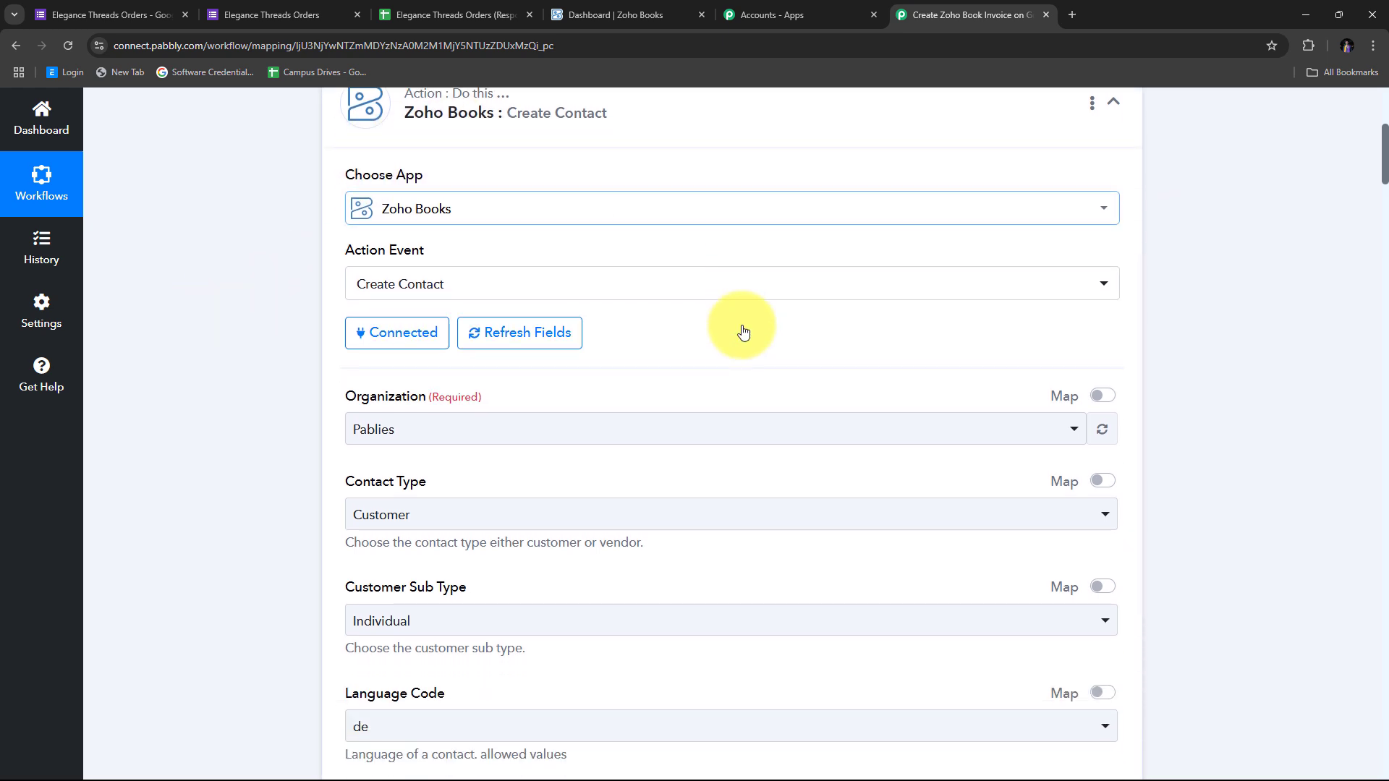
pyautogui.scroll(-12, 744, 331)
pyautogui.scroll(13, 744, 331)
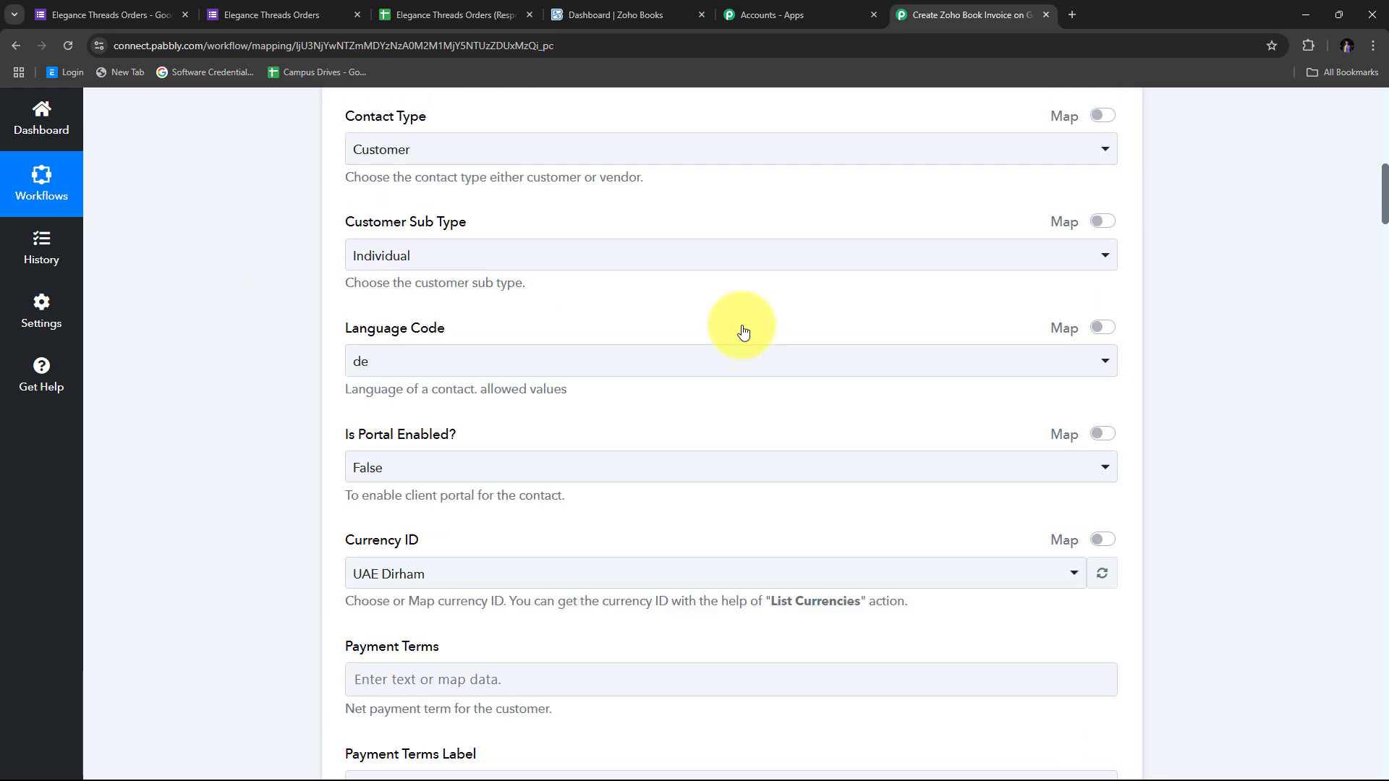
pyautogui.scroll(2, 743, 331)
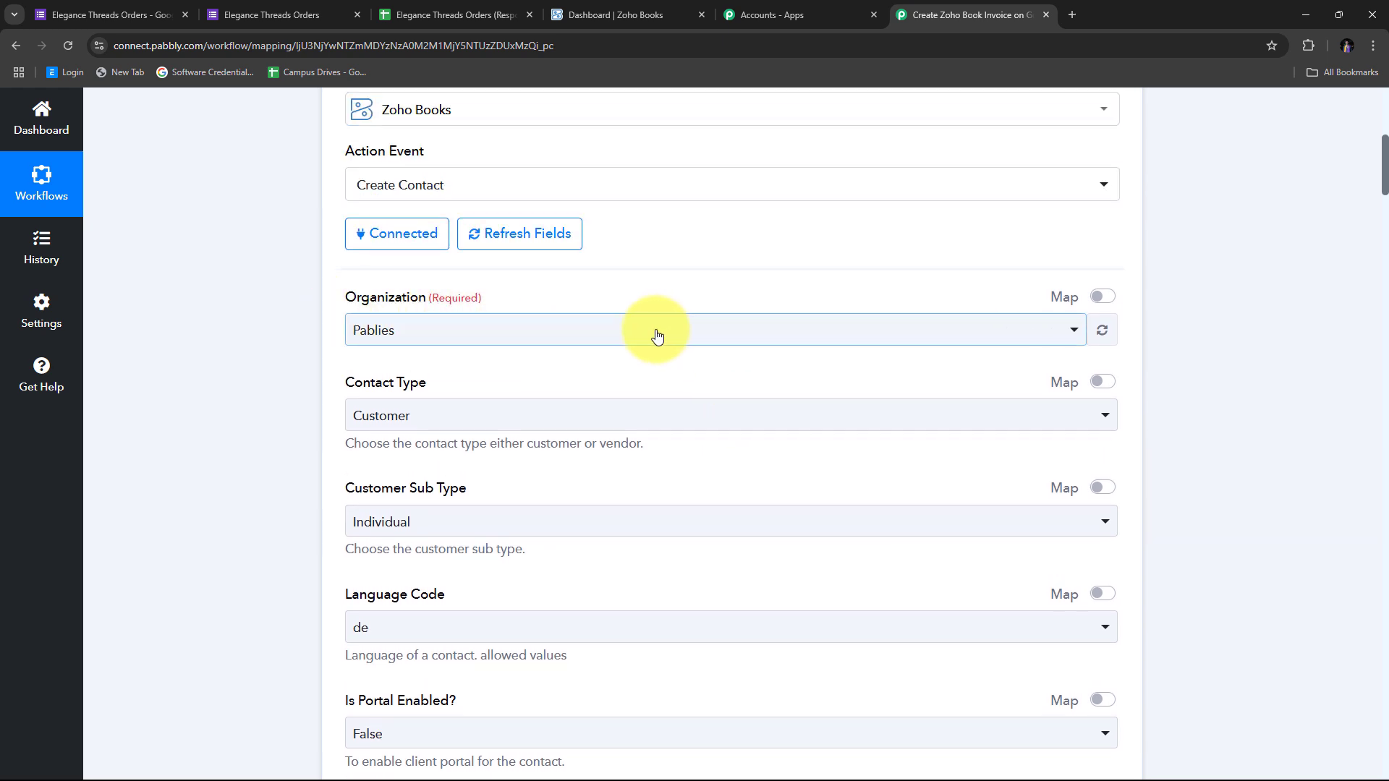
pyautogui.click(624, 335)
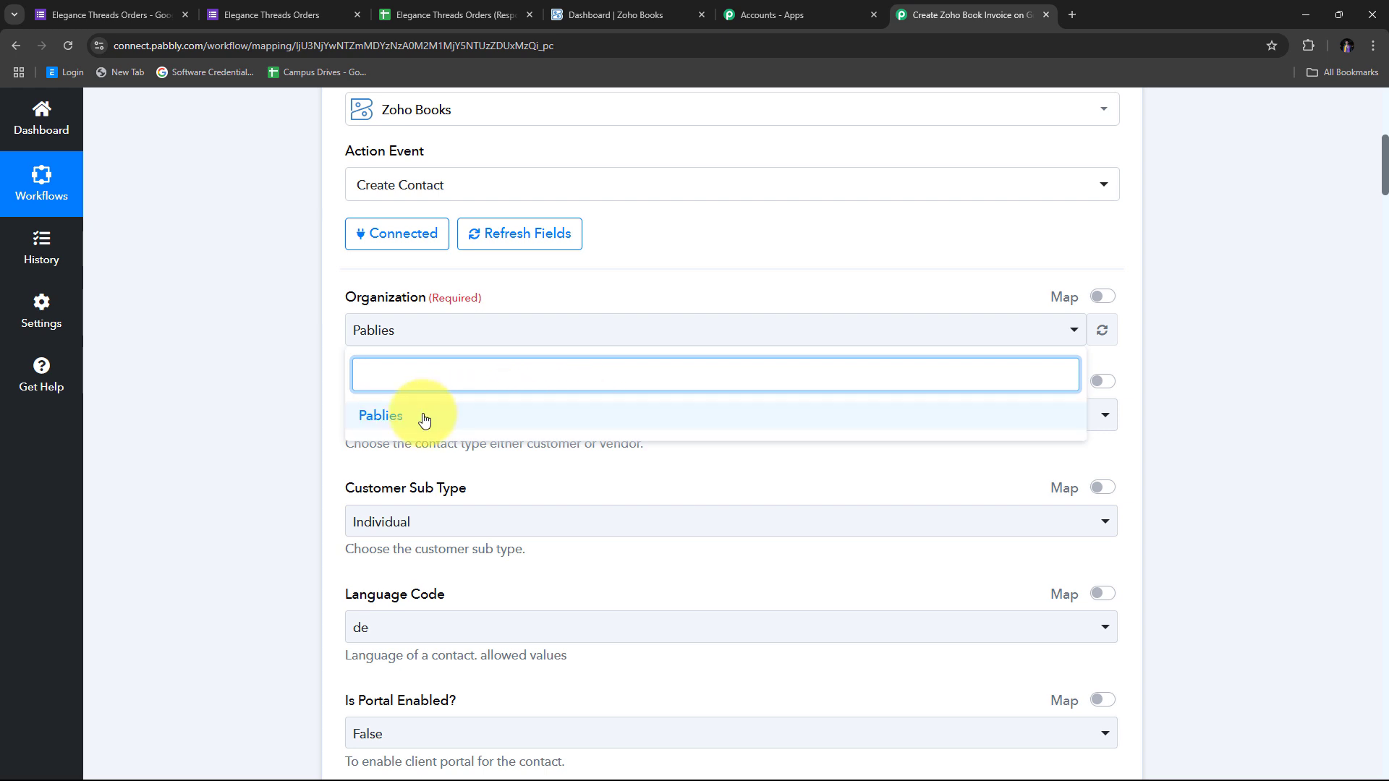
pyautogui.click(398, 426)
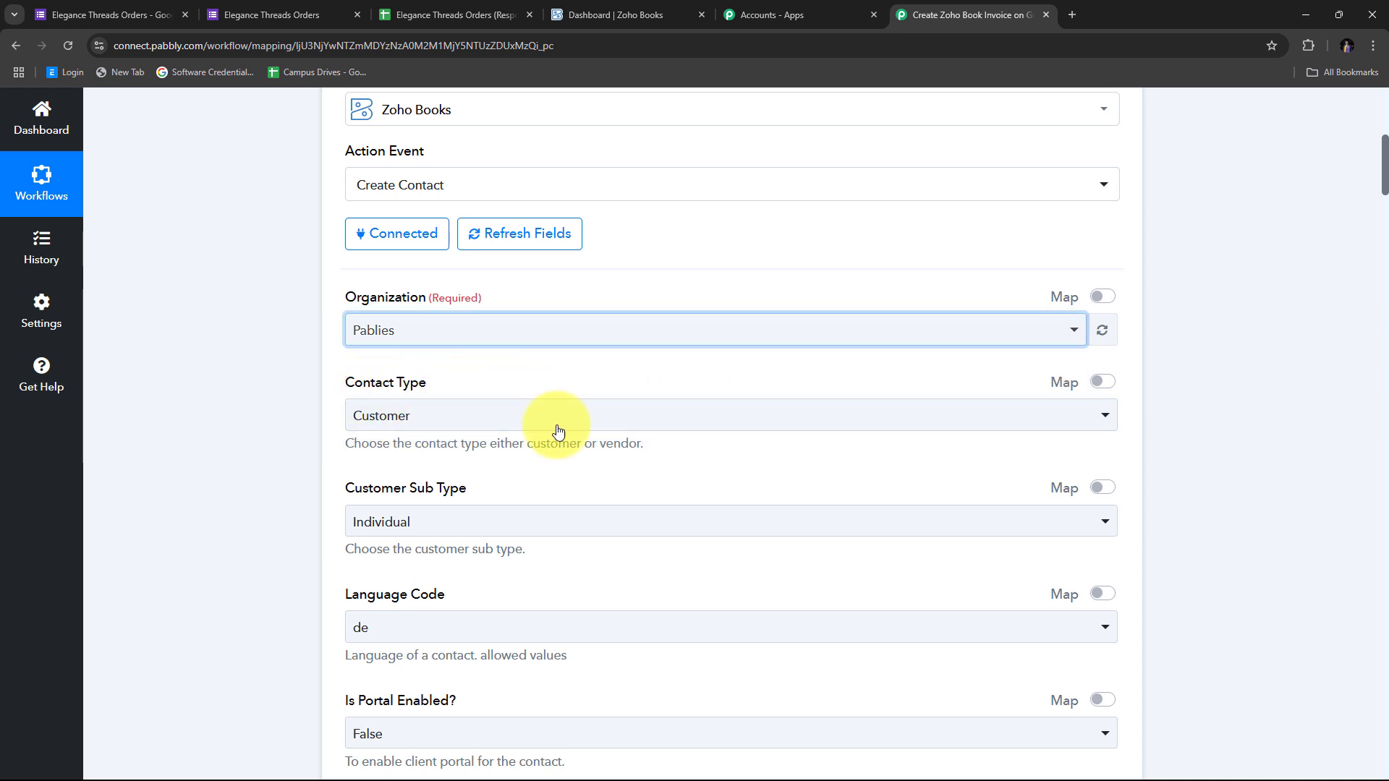
pyautogui.click(597, 411)
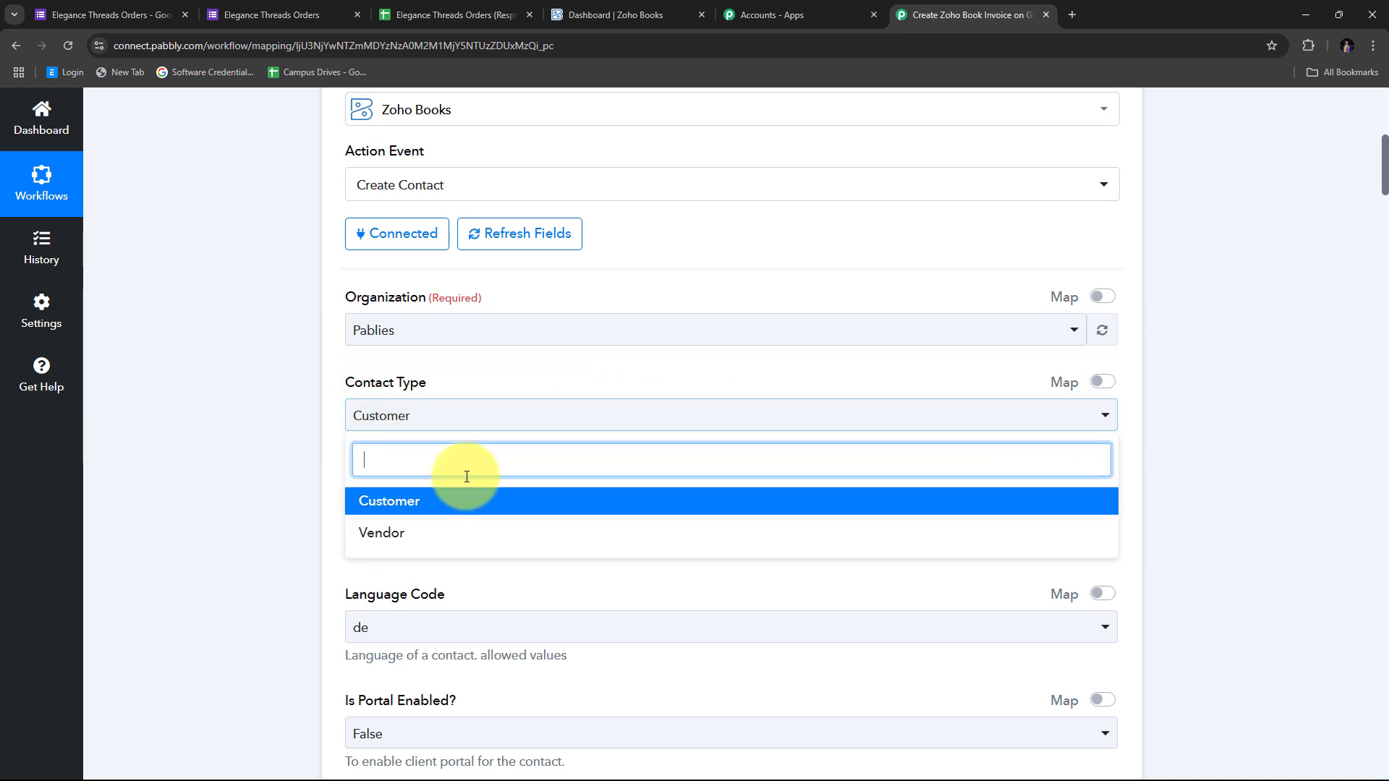
pyautogui.click(394, 510)
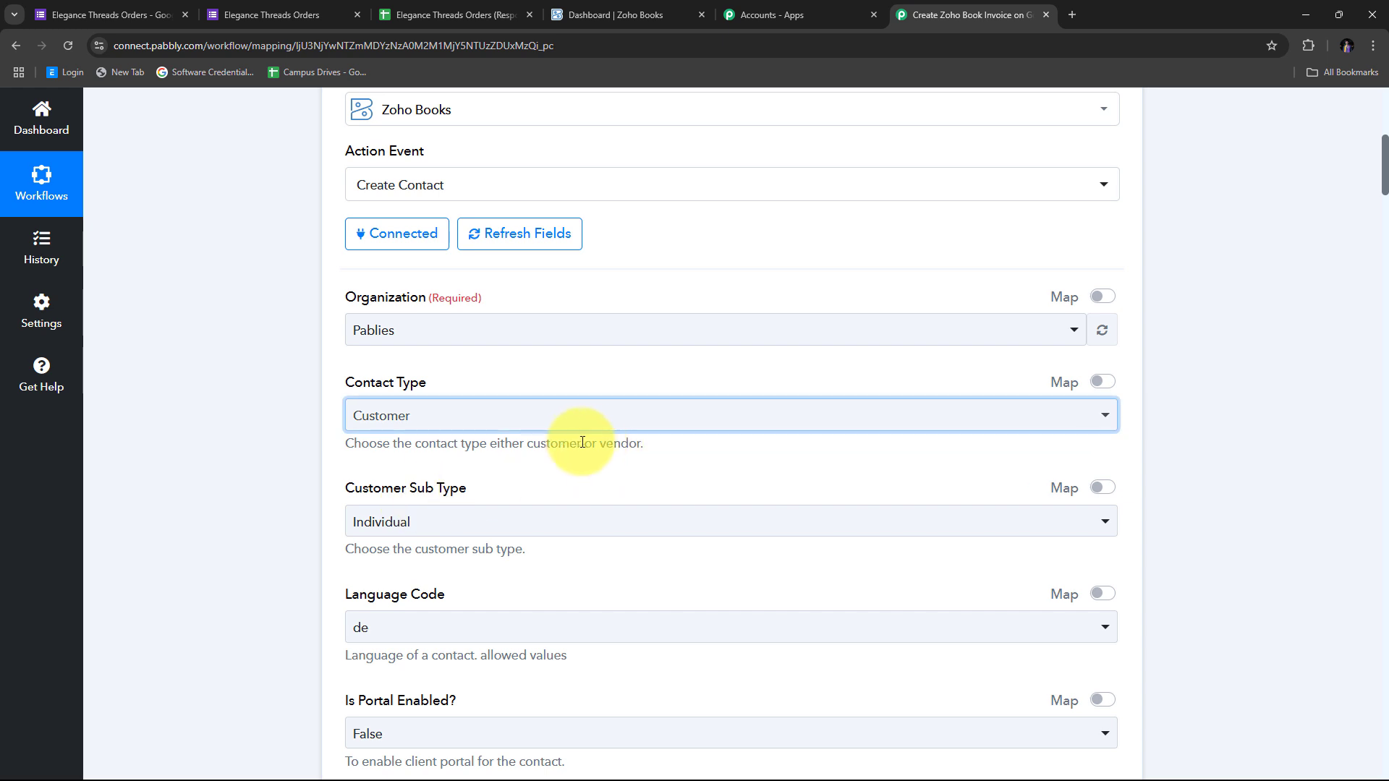
# Keep sub type Individual, and set language code en and currency Indian Rupee
pyautogui.scroll(-3, 571, 413)
pyautogui.scroll(1, 513, 432)
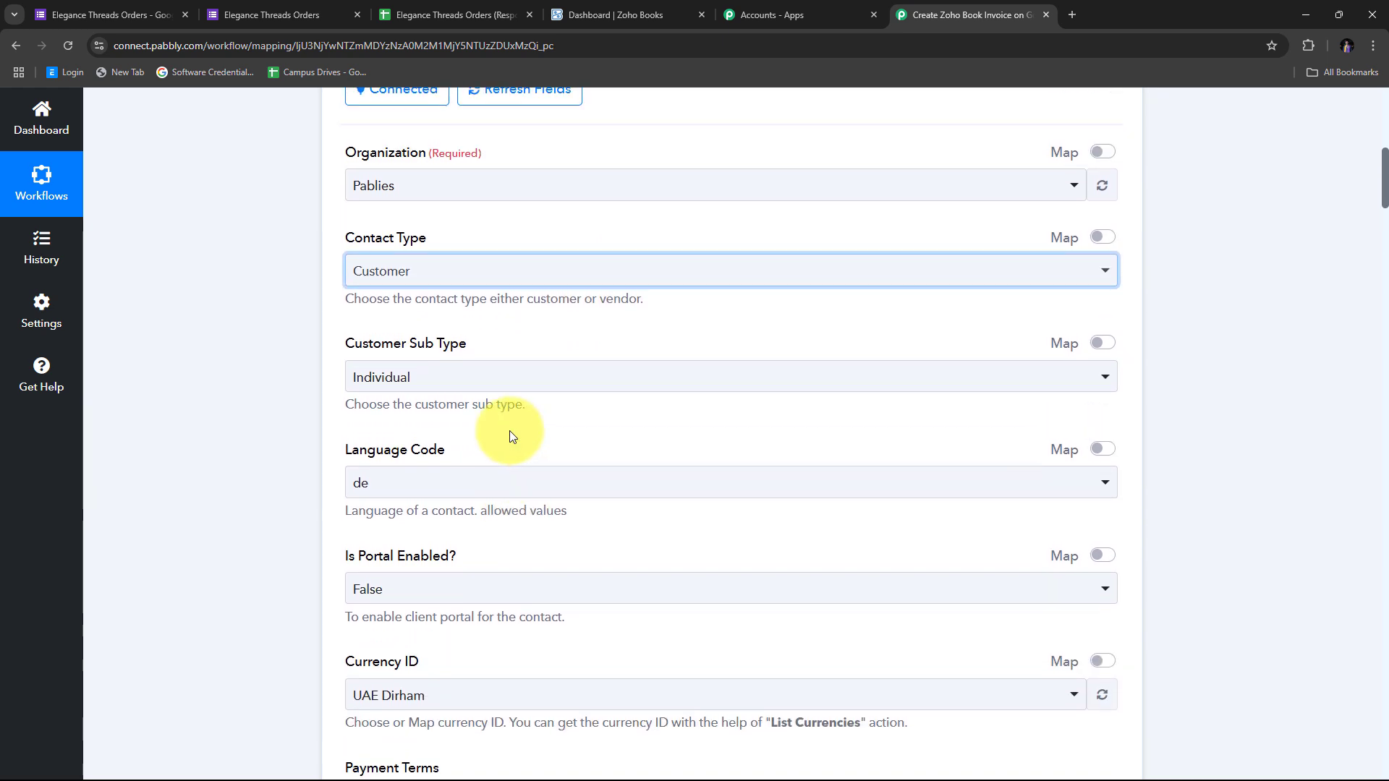
pyautogui.click(499, 376)
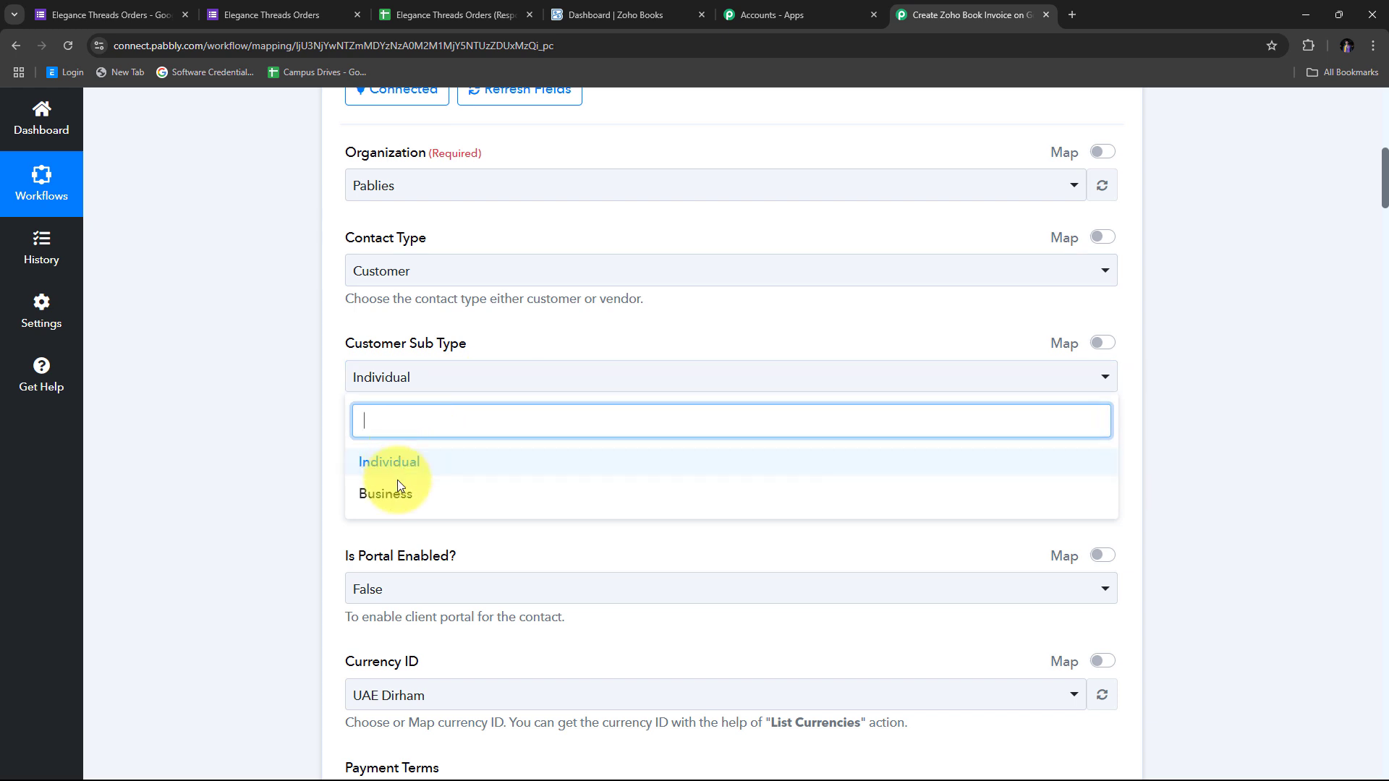
pyautogui.click(311, 443)
pyautogui.scroll(-2, 313, 440)
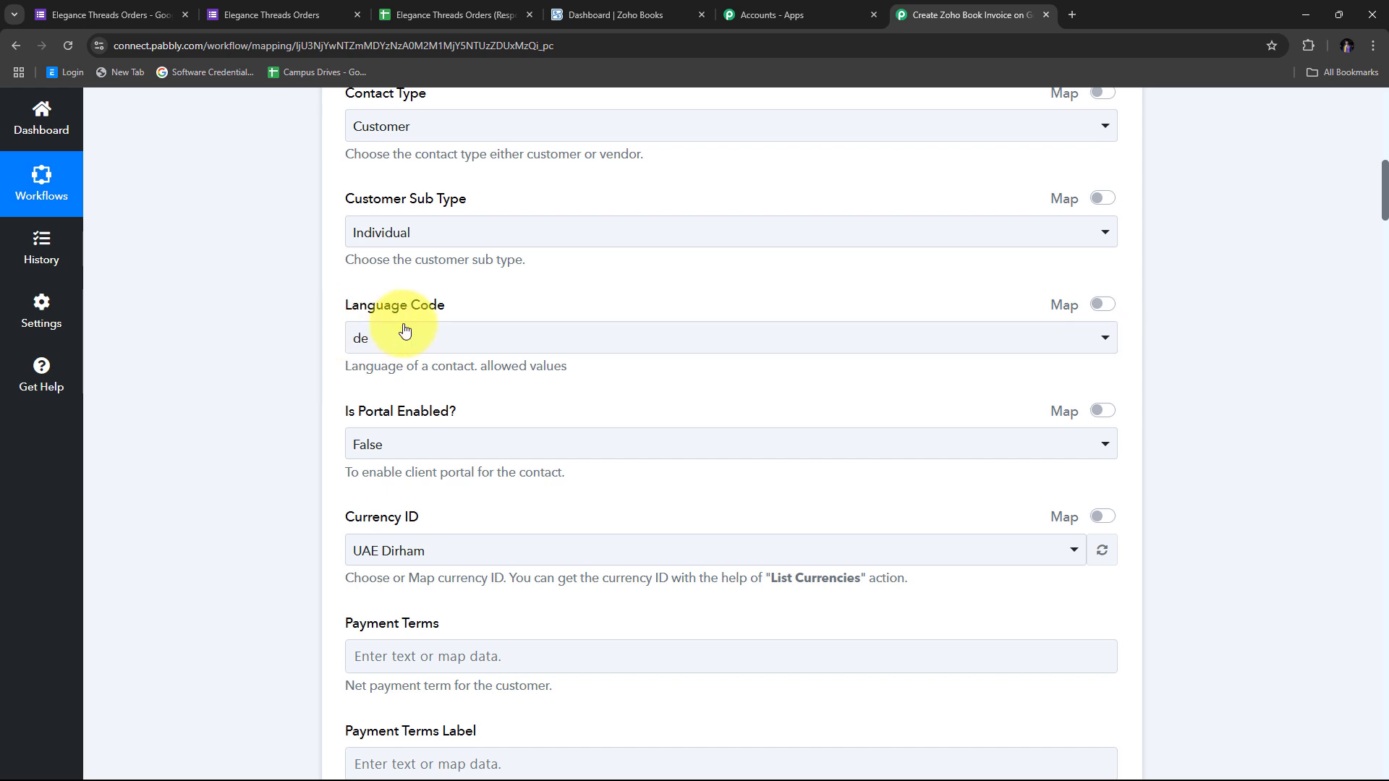
pyautogui.click(591, 348)
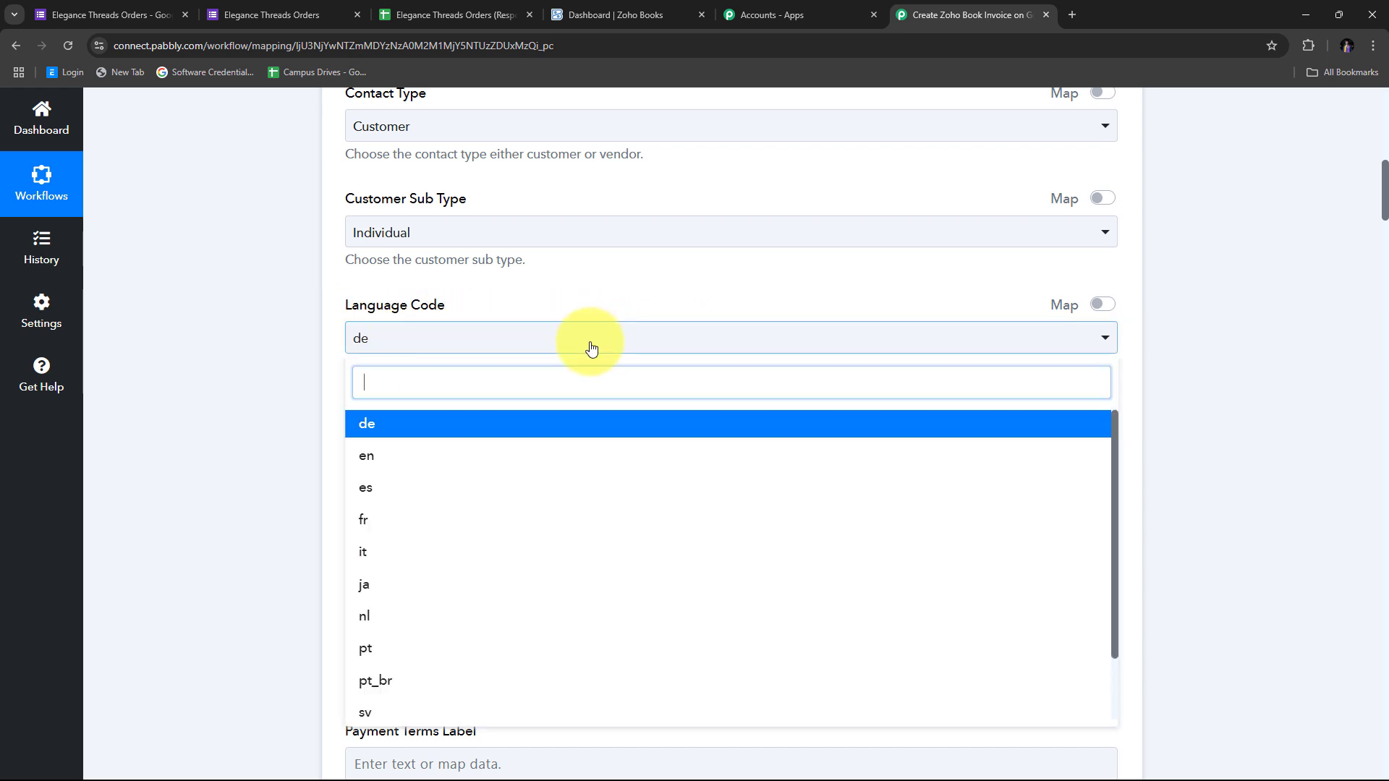
pyautogui.click(384, 464)
pyautogui.scroll(-2, 691, 358)
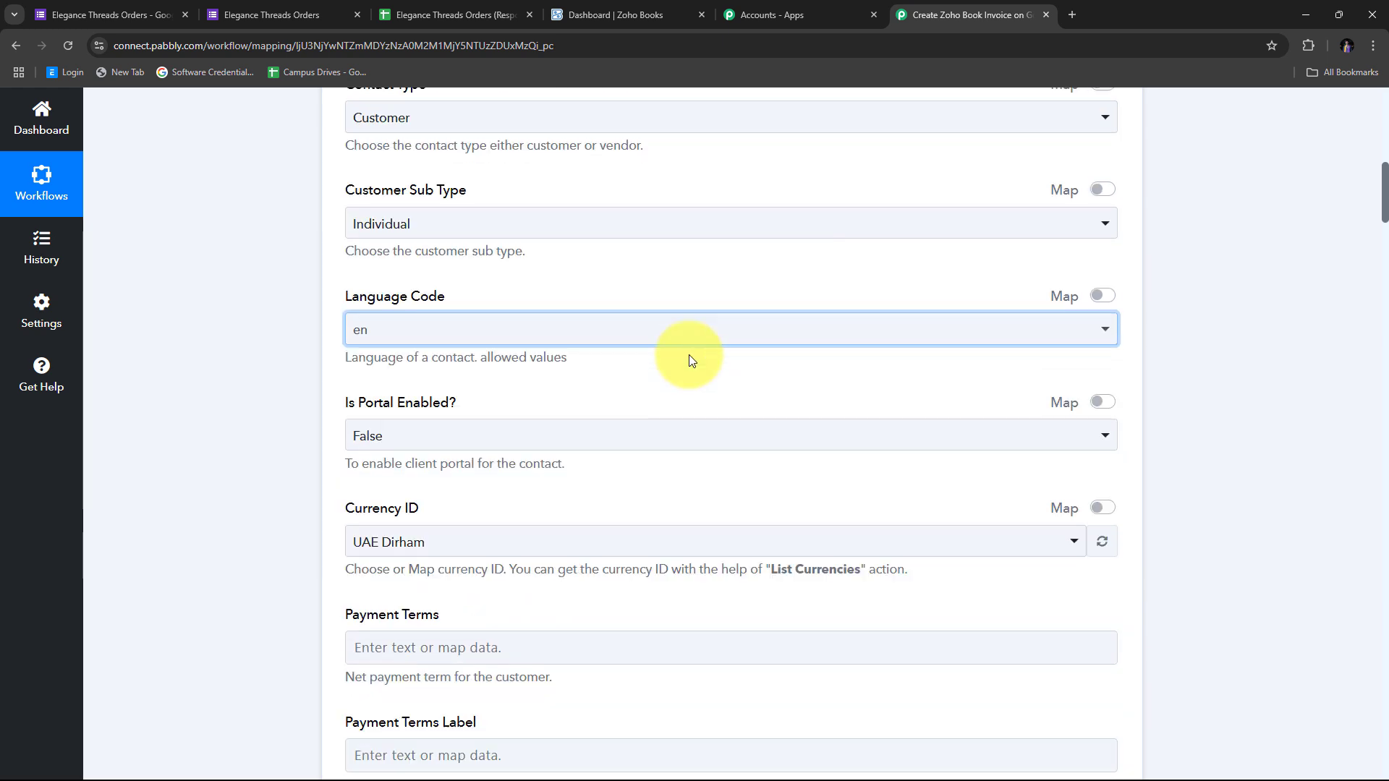
pyautogui.scroll(-1, 579, 370)
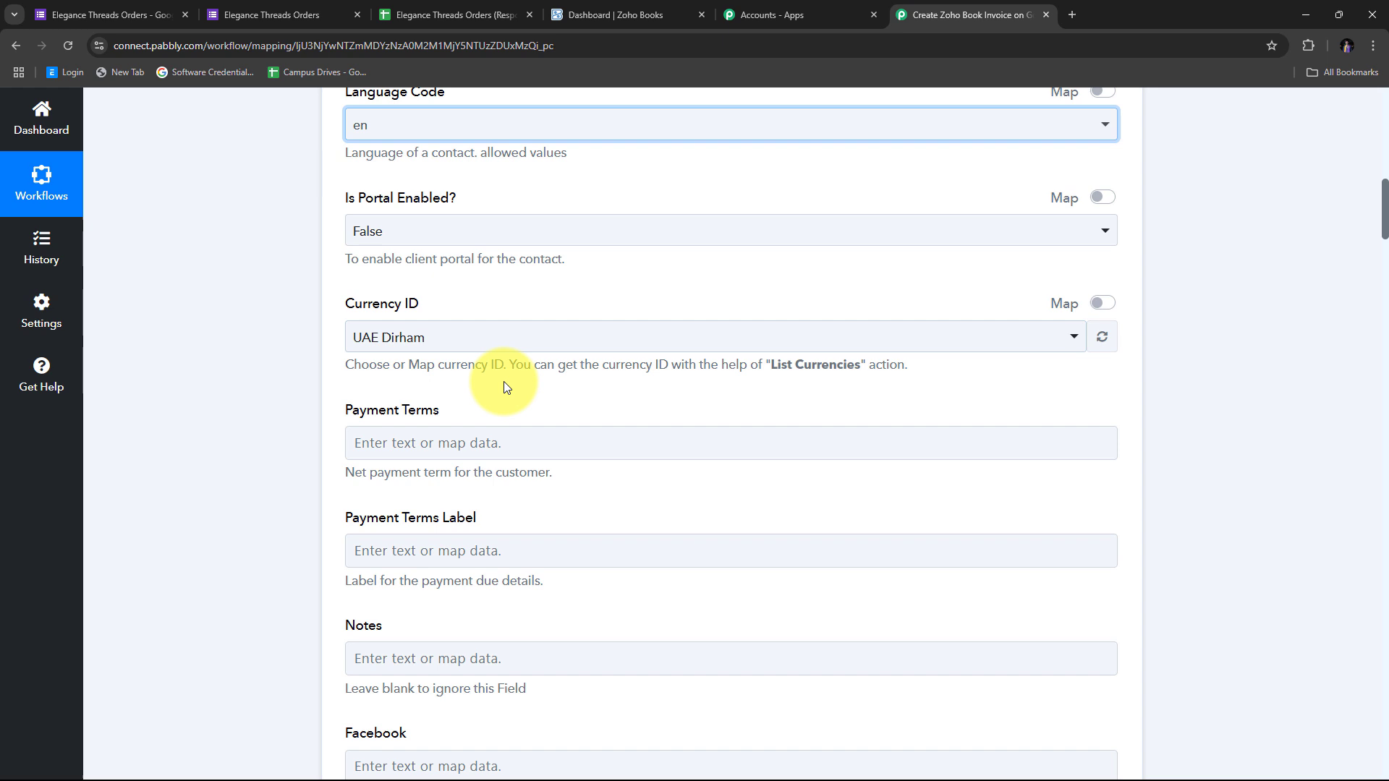
pyautogui.click(471, 336)
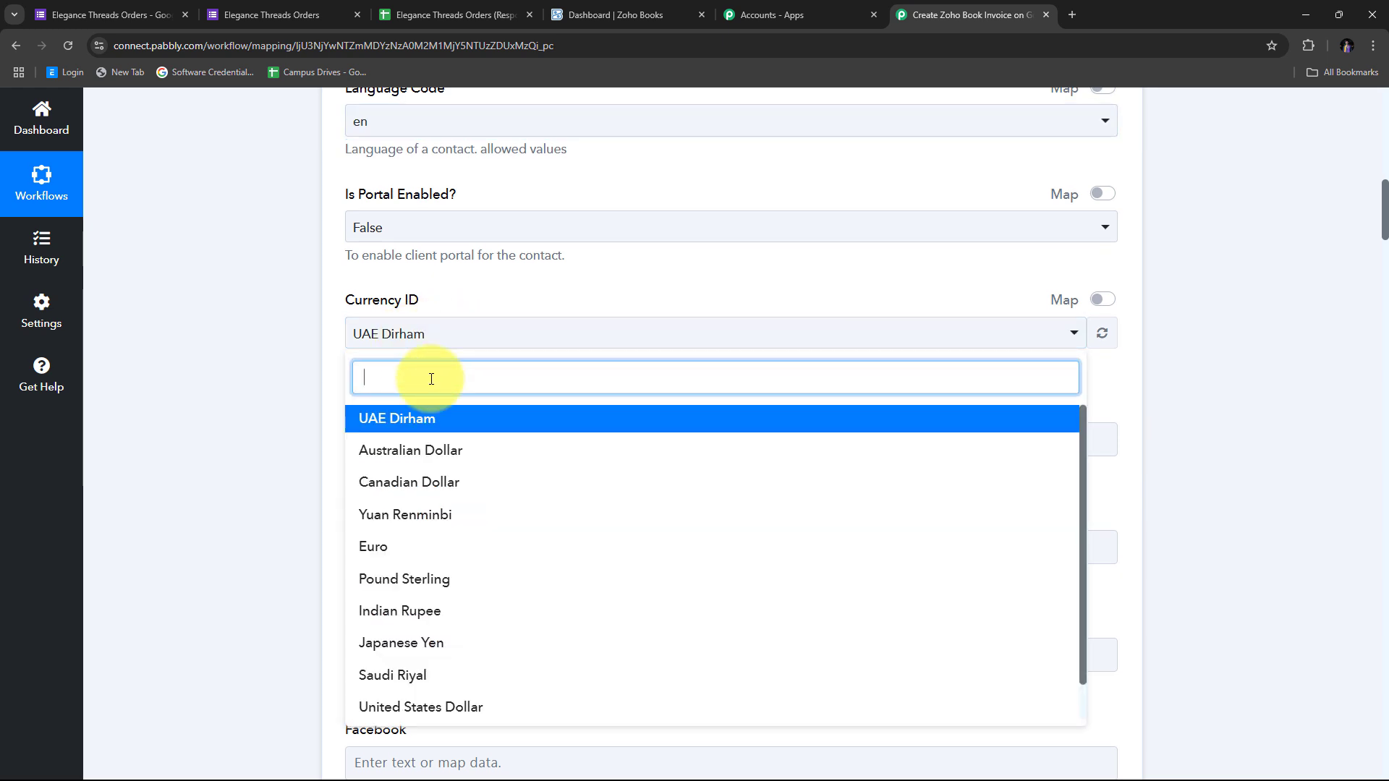
pyautogui.click(403, 611)
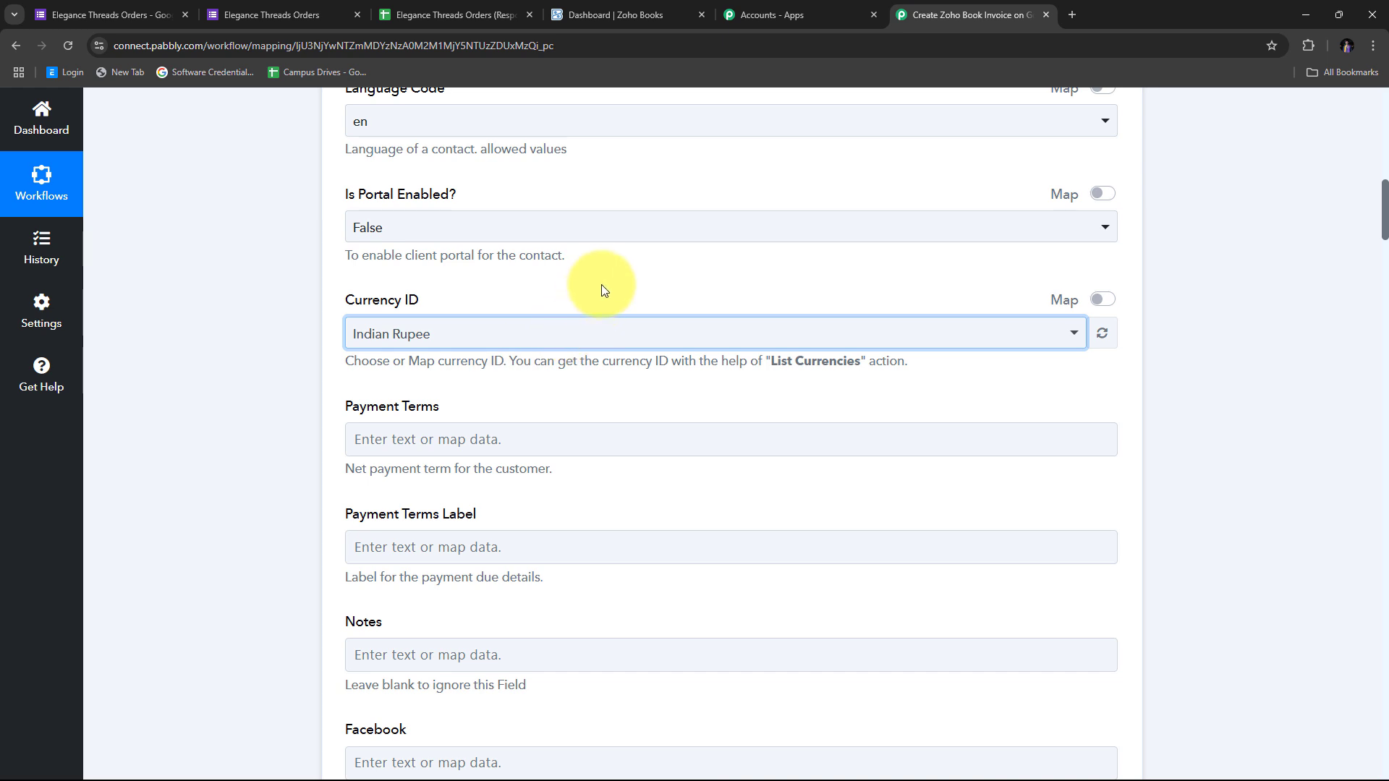
pyautogui.scroll(-5, 605, 290)
pyautogui.scroll(-11, 605, 289)
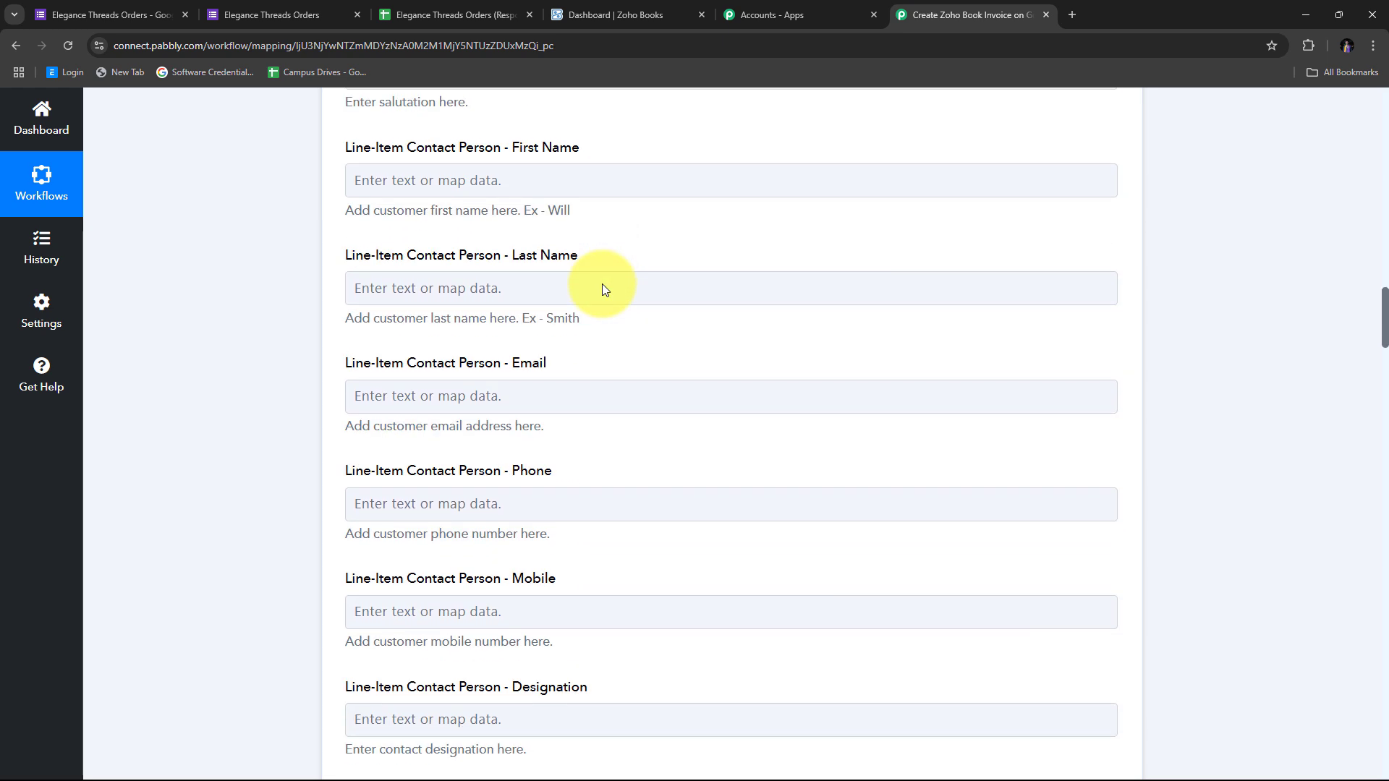
pyautogui.scroll(14, 605, 289)
pyautogui.scroll(-3, 605, 289)
pyautogui.click(603, 286)
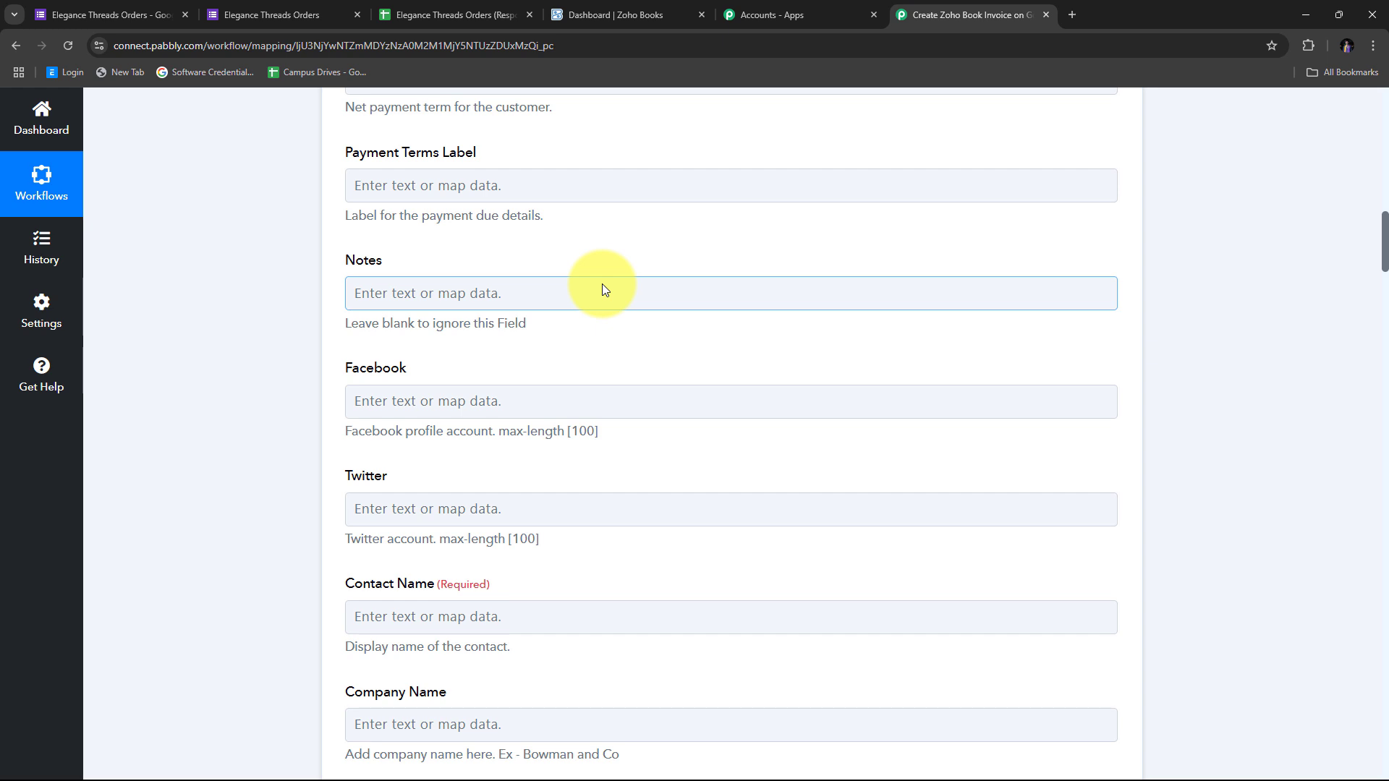
pyautogui.scroll(-5, 606, 289)
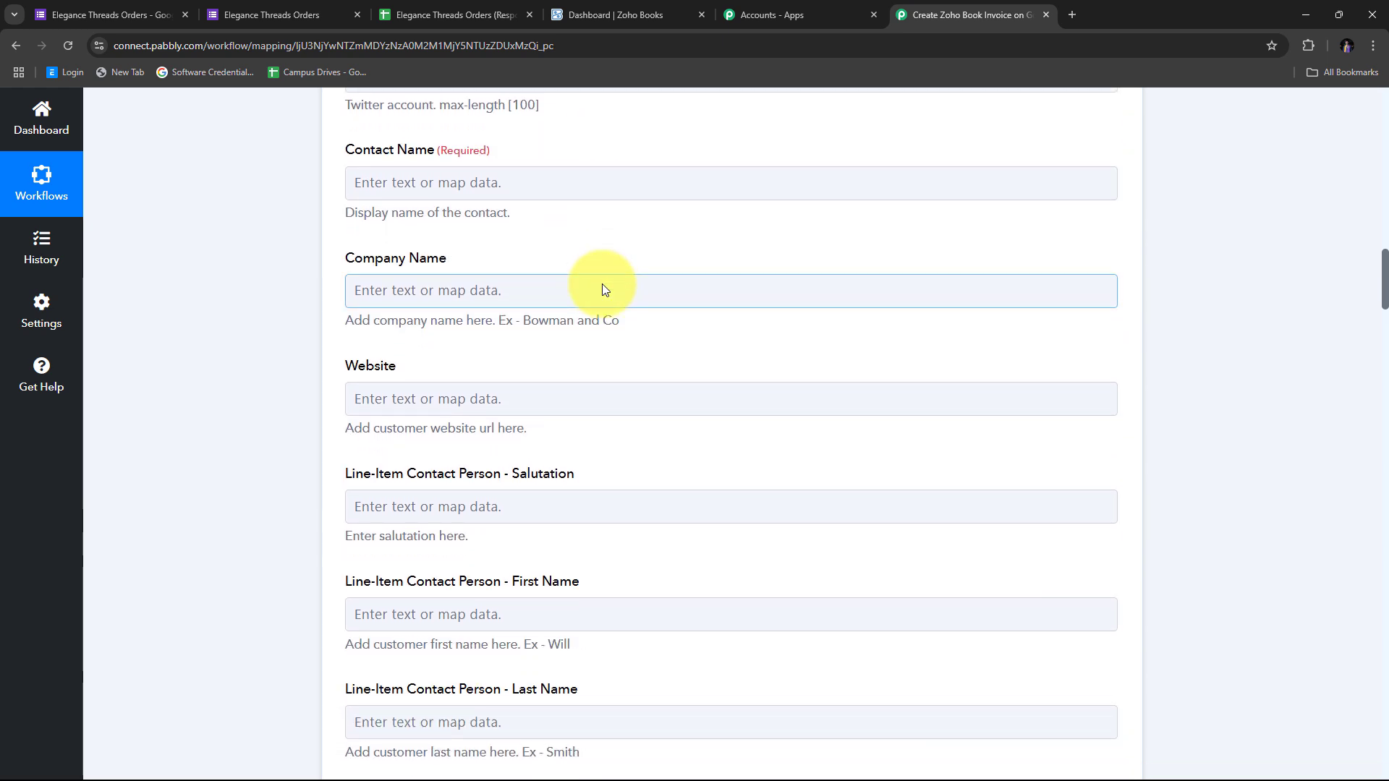
pyautogui.scroll(2, 602, 284)
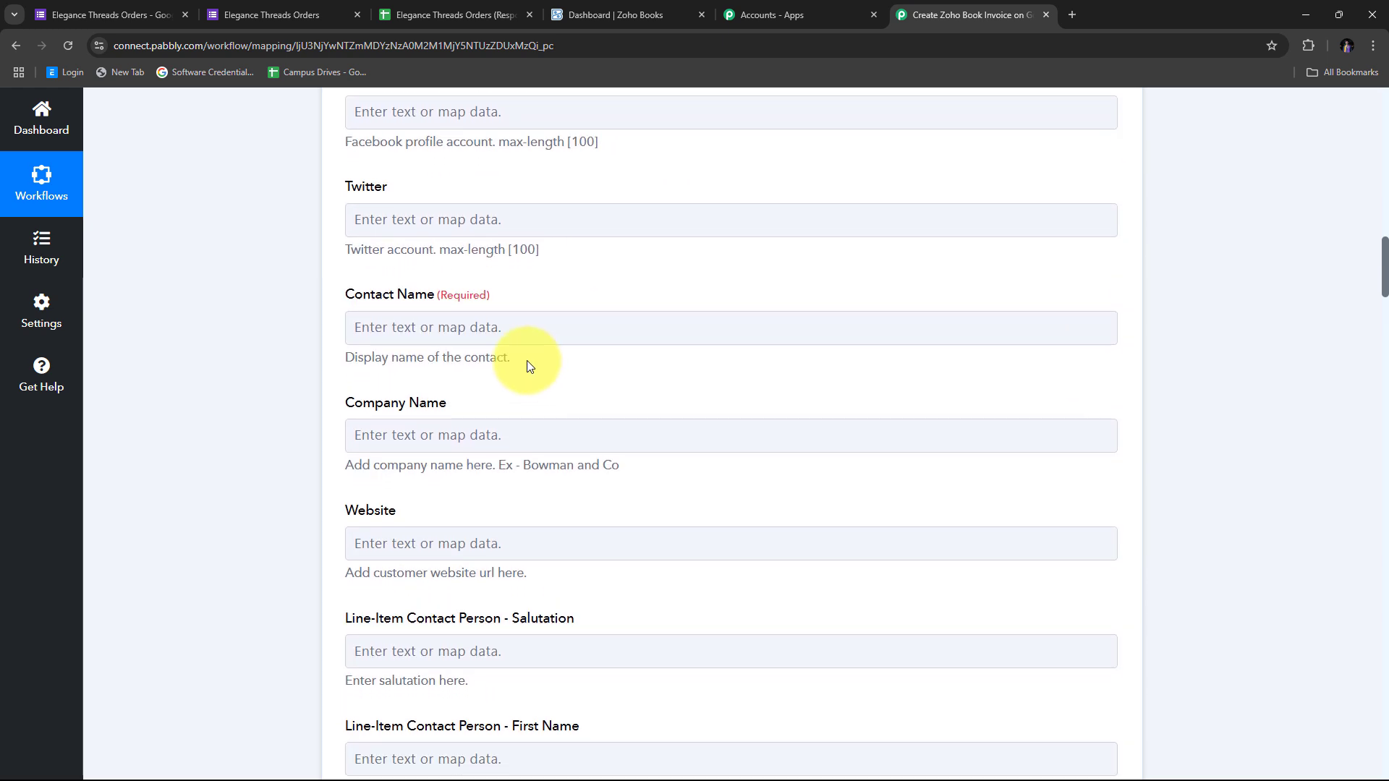
# Map the Google Forms response's Name answer into the Contact Name field
pyautogui.click(419, 328)
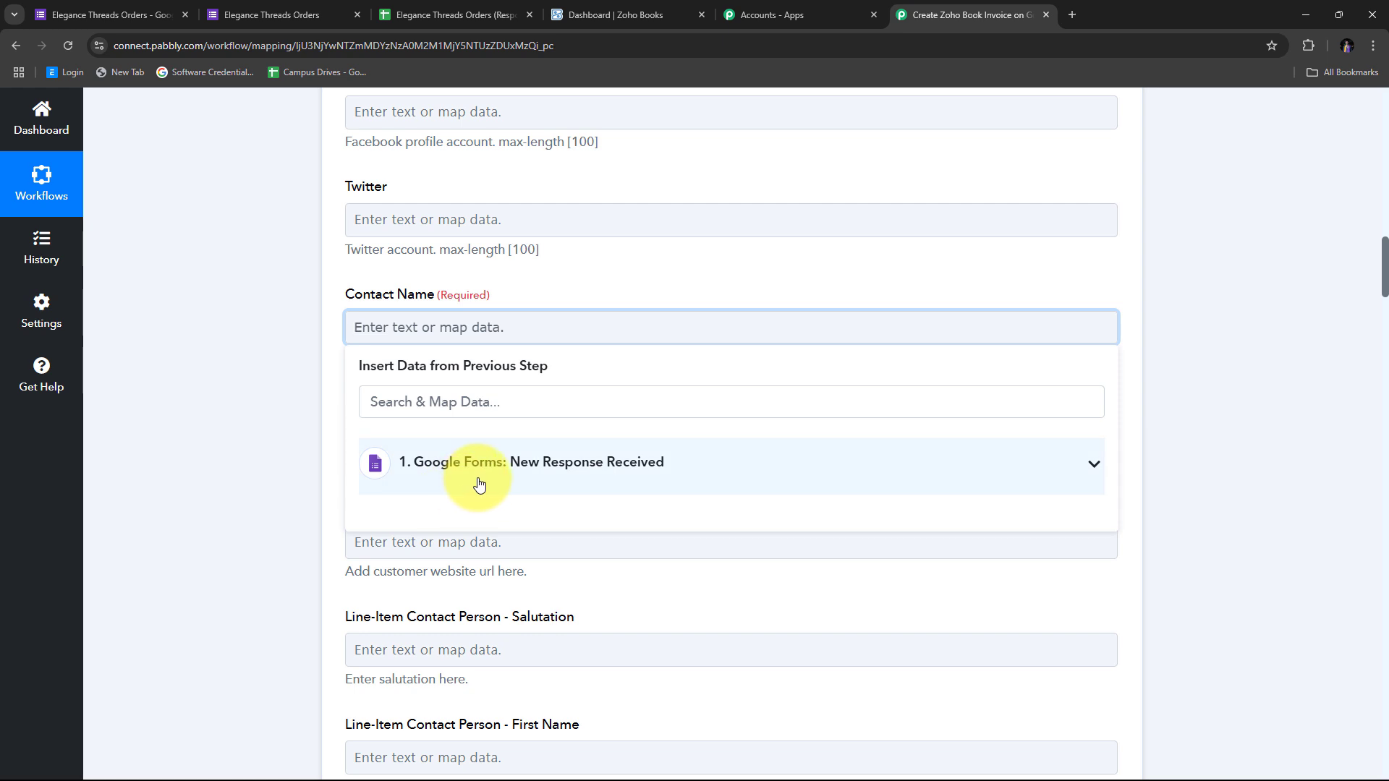
pyautogui.click(480, 485)
pyautogui.scroll(-3, 557, 489)
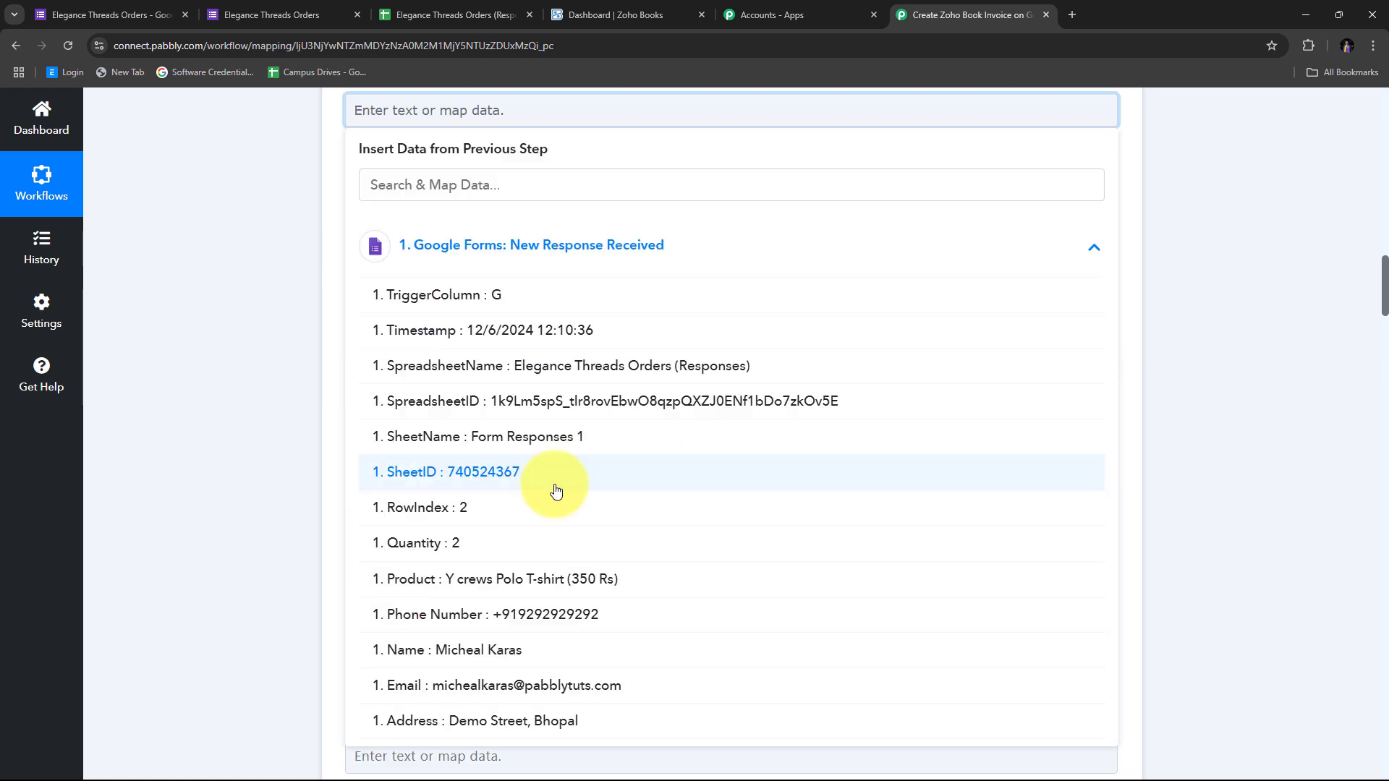
pyautogui.click(480, 659)
pyautogui.click(271, 431)
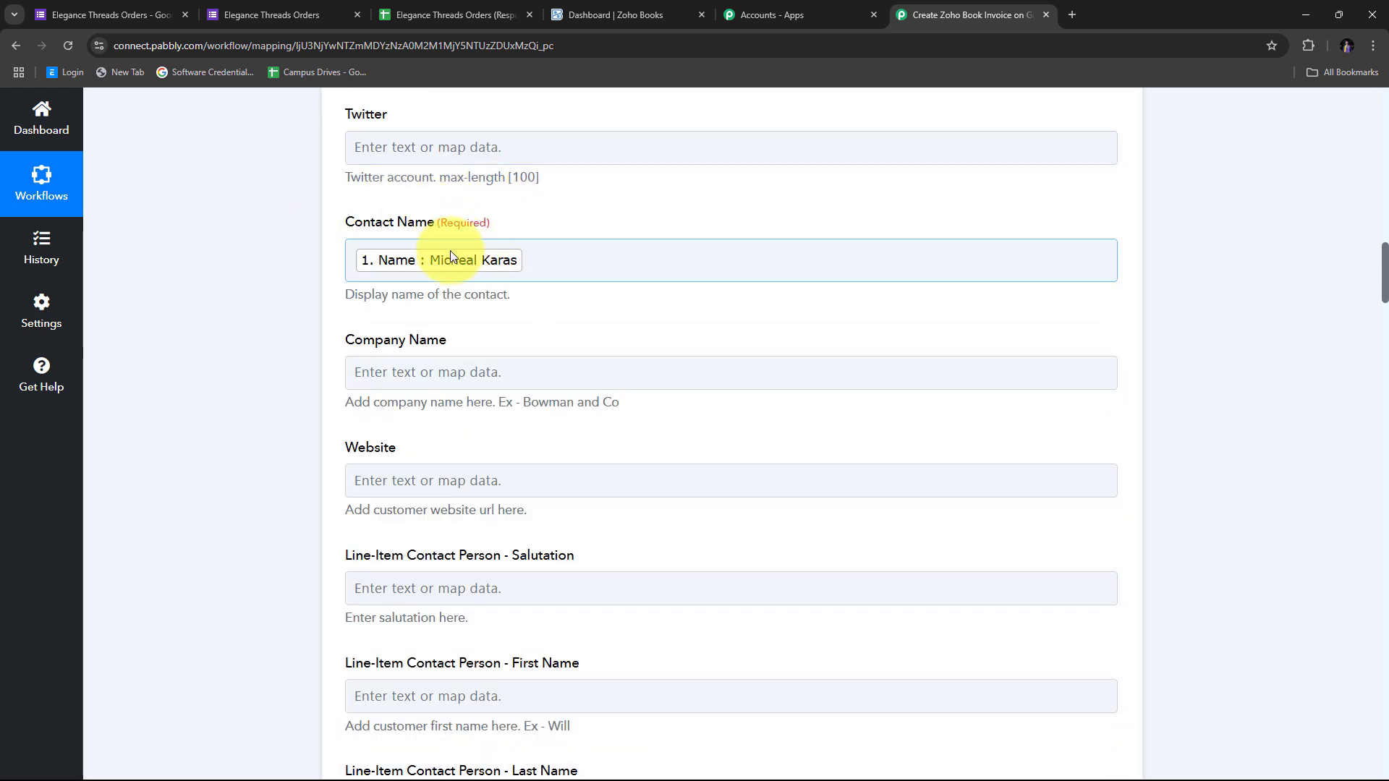
pyautogui.scroll(-5, 662, 320)
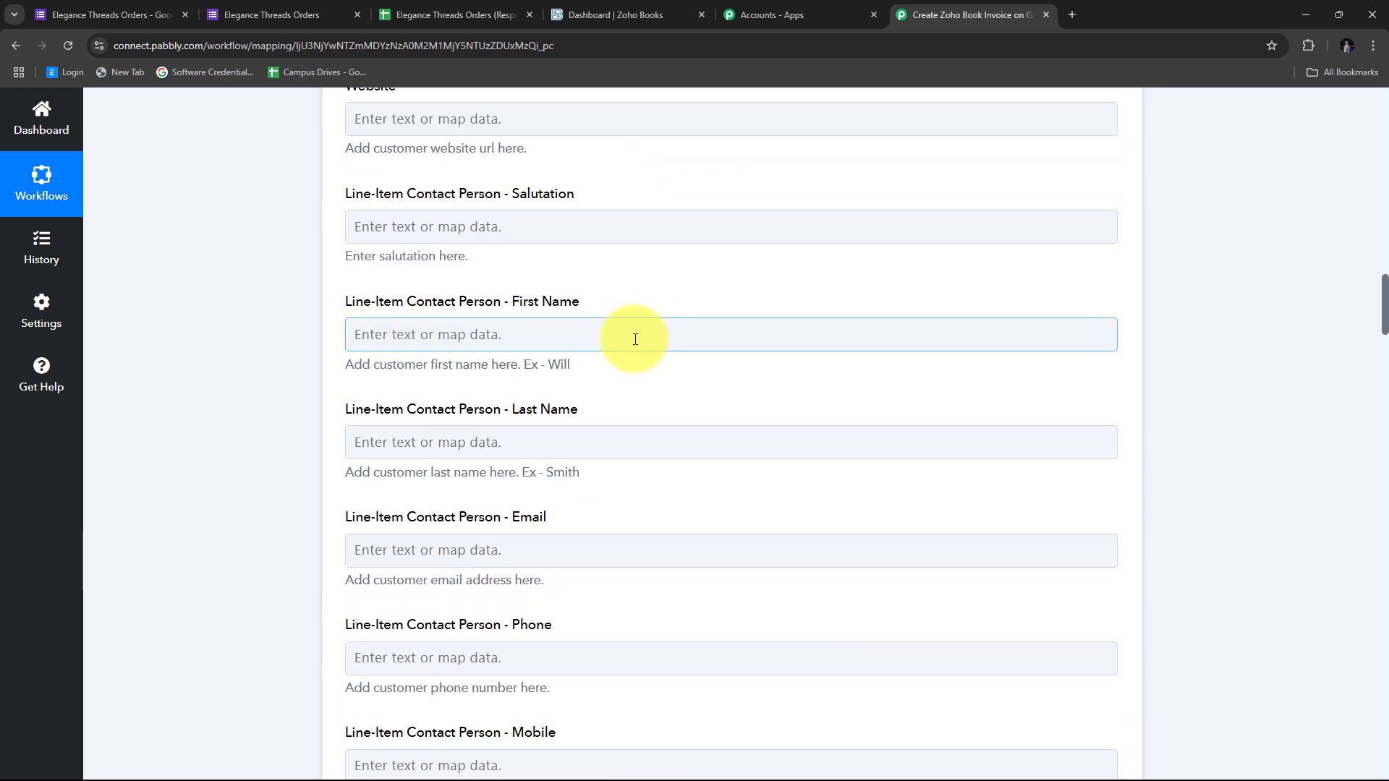
pyautogui.scroll(-1, 590, 558)
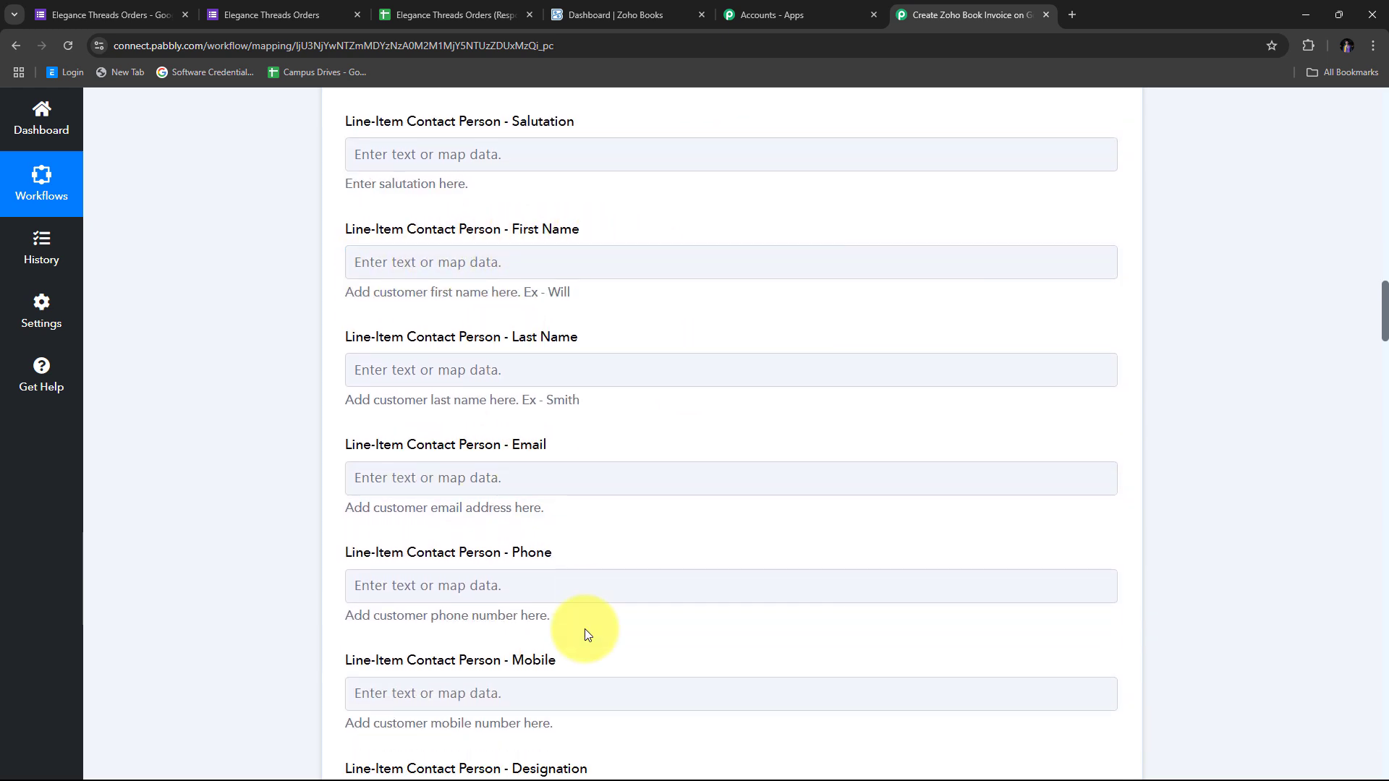
pyautogui.scroll(1, 571, 507)
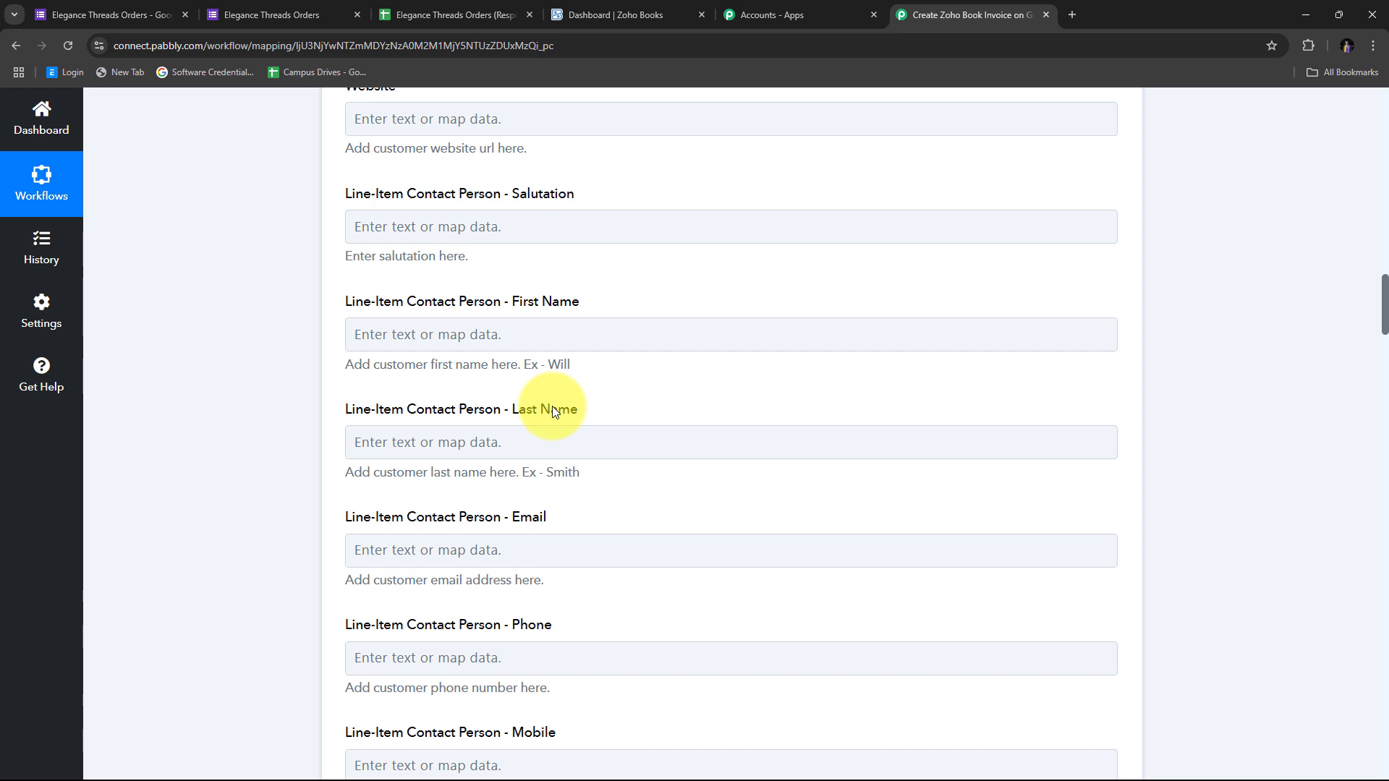
pyautogui.scroll(2, 617, 432)
pyautogui.scroll(-2, 618, 432)
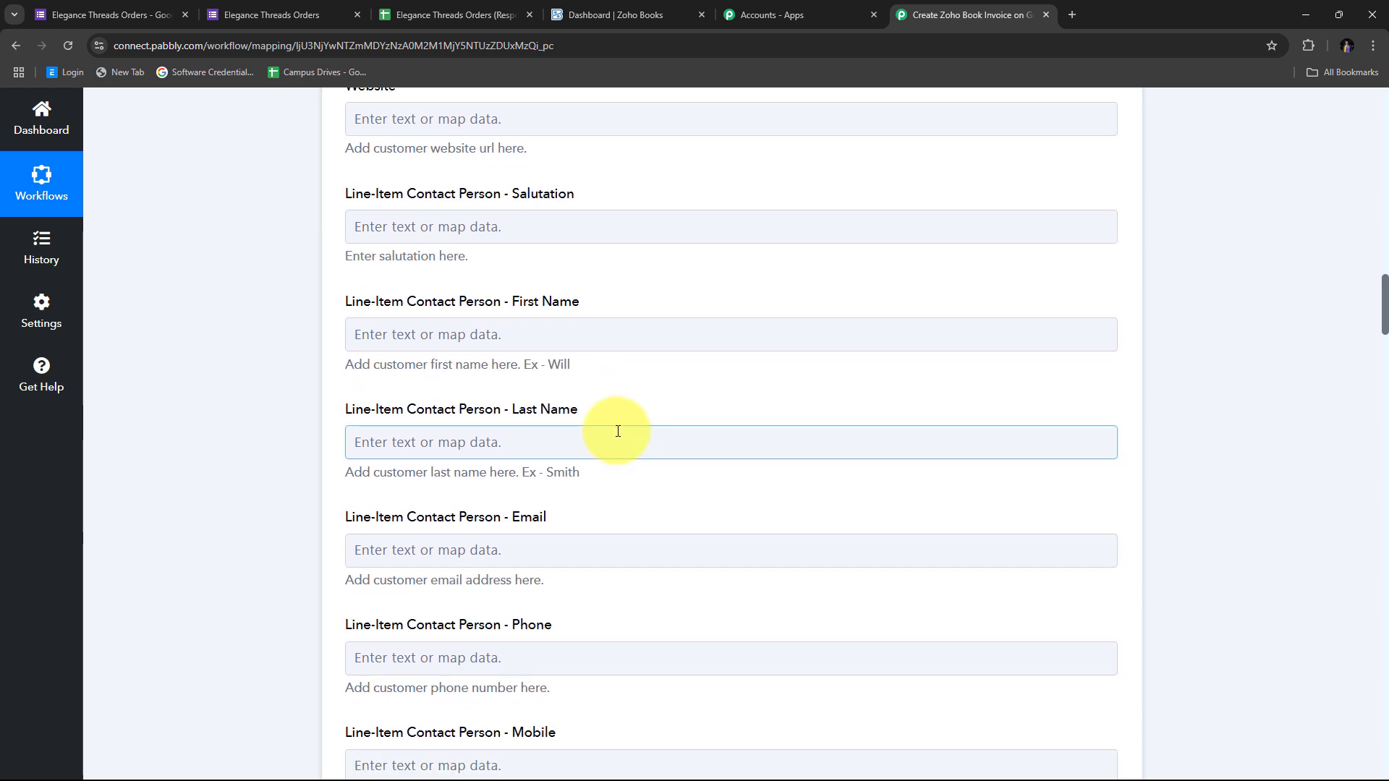
pyautogui.scroll(20, 618, 432)
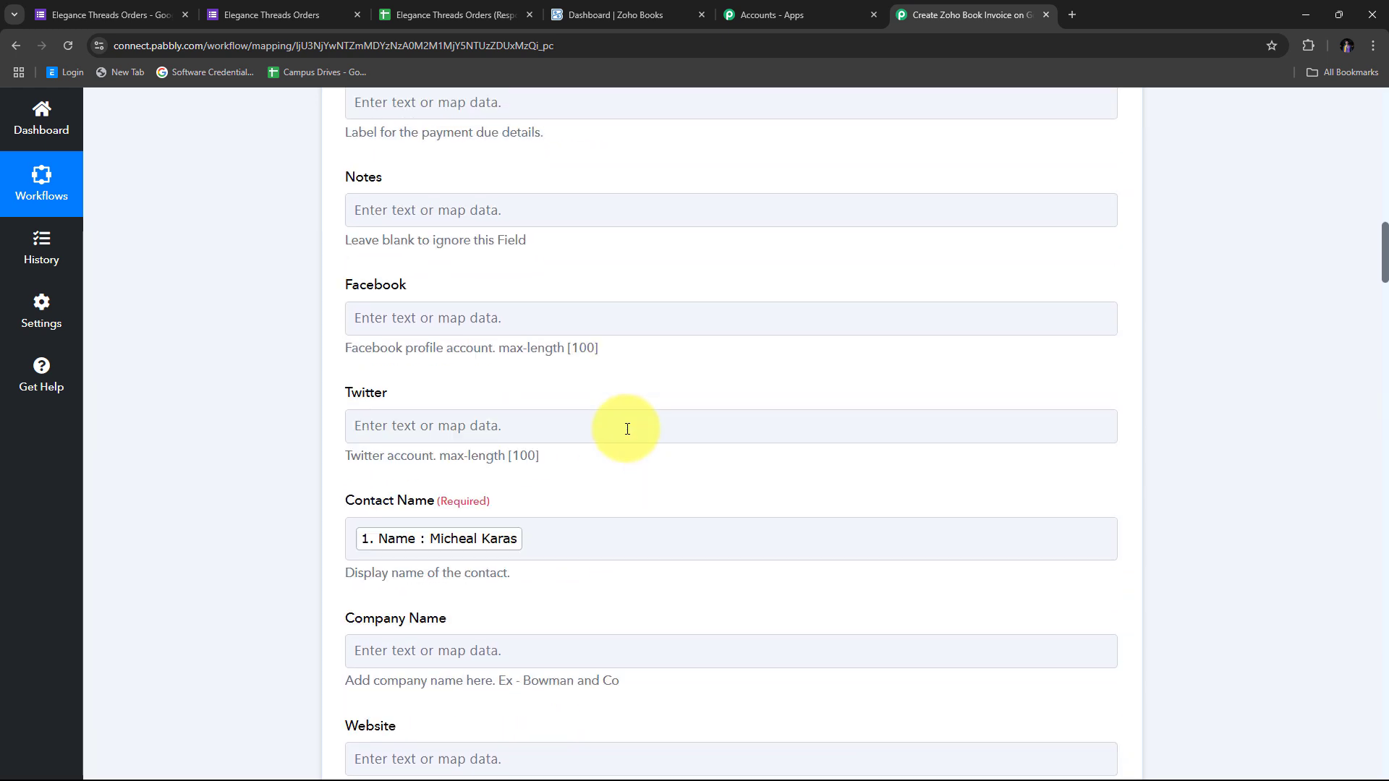
pyautogui.scroll(7, 628, 433)
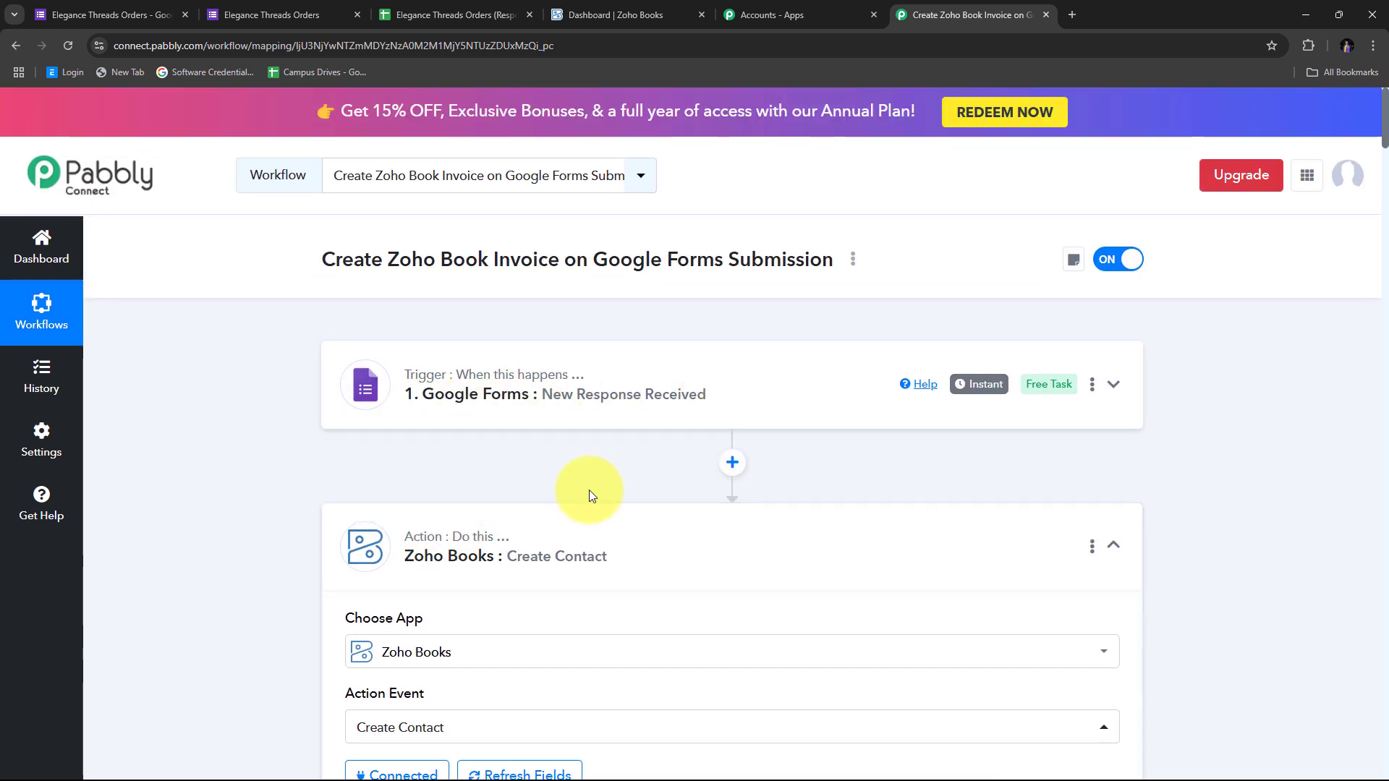
# Add a Text Formatter (Pabbly) step with the Split Text action after the Google Forms trigger
pyautogui.click(733, 464)
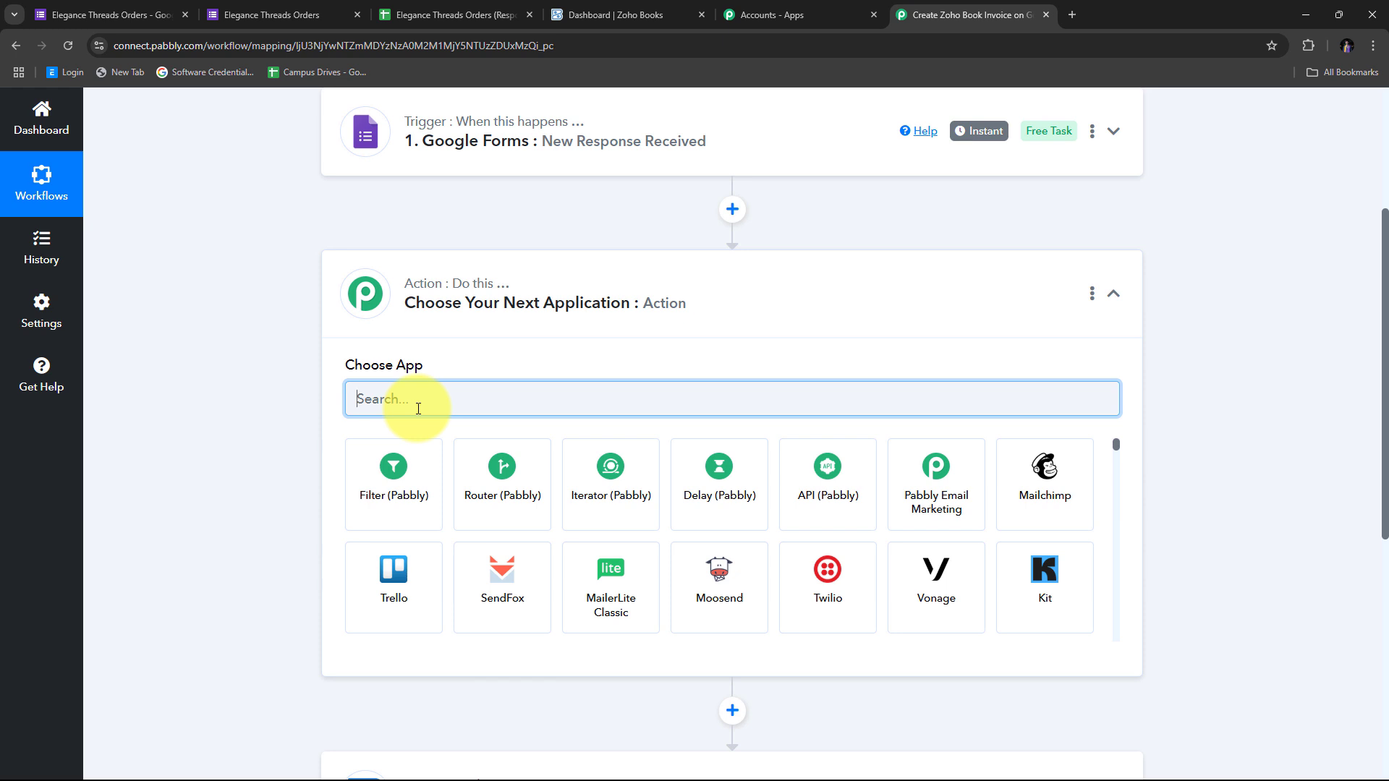
pyautogui.write('Text')
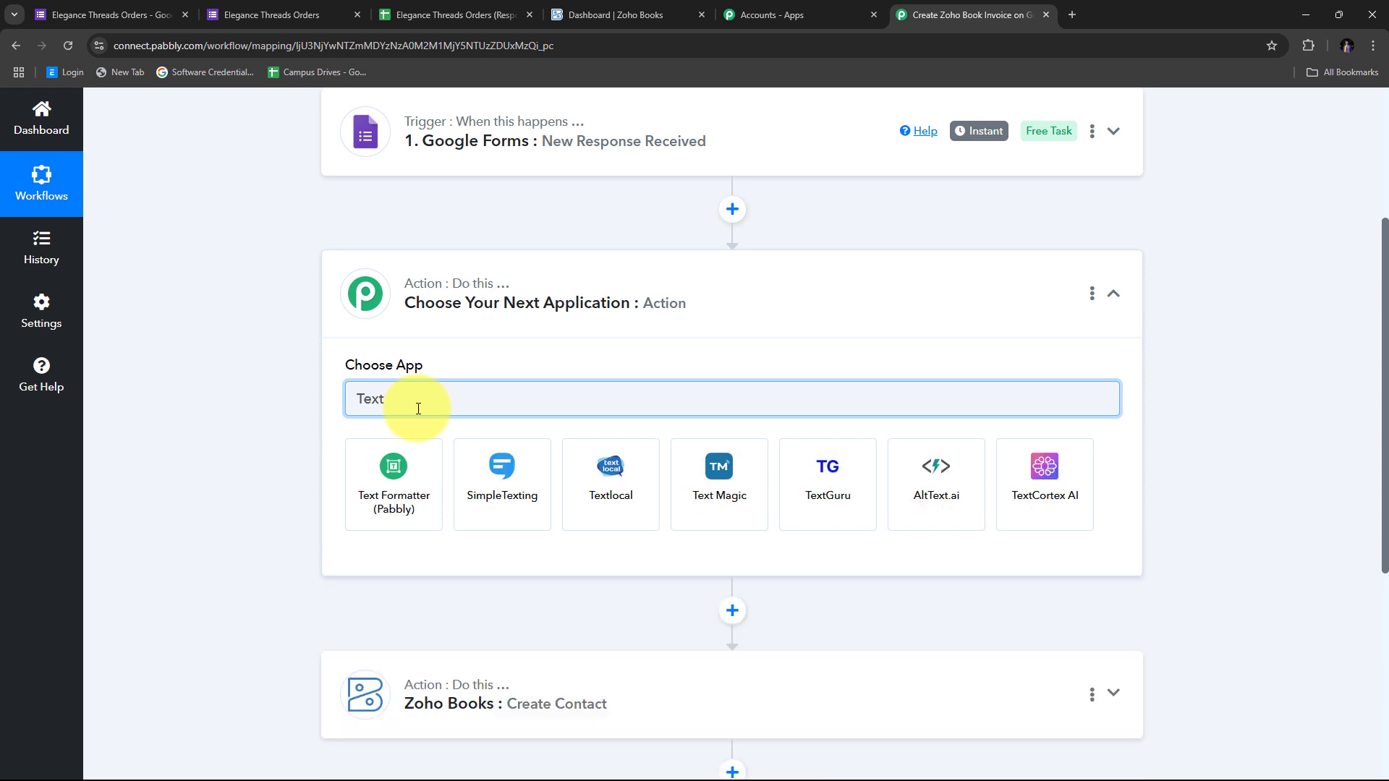
pyautogui.click(405, 485)
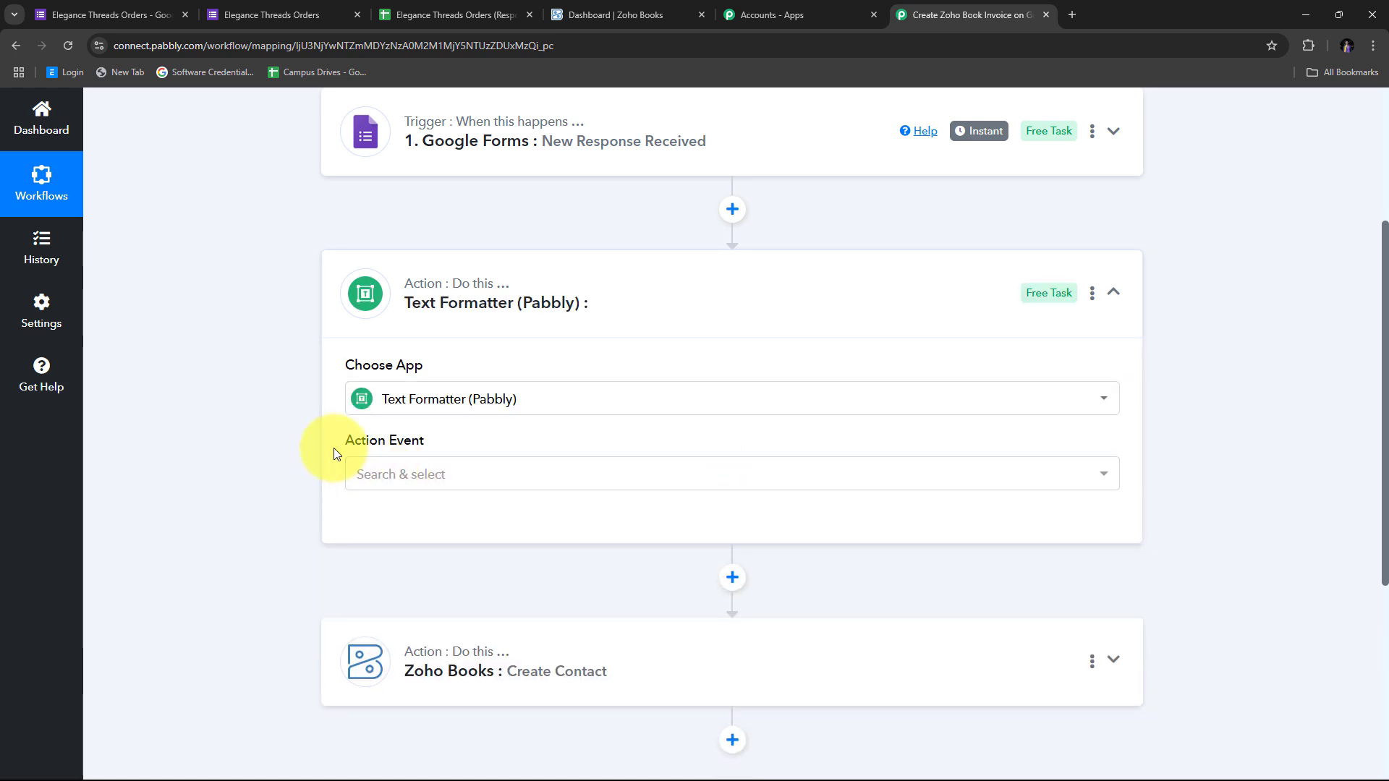
pyautogui.click(458, 475)
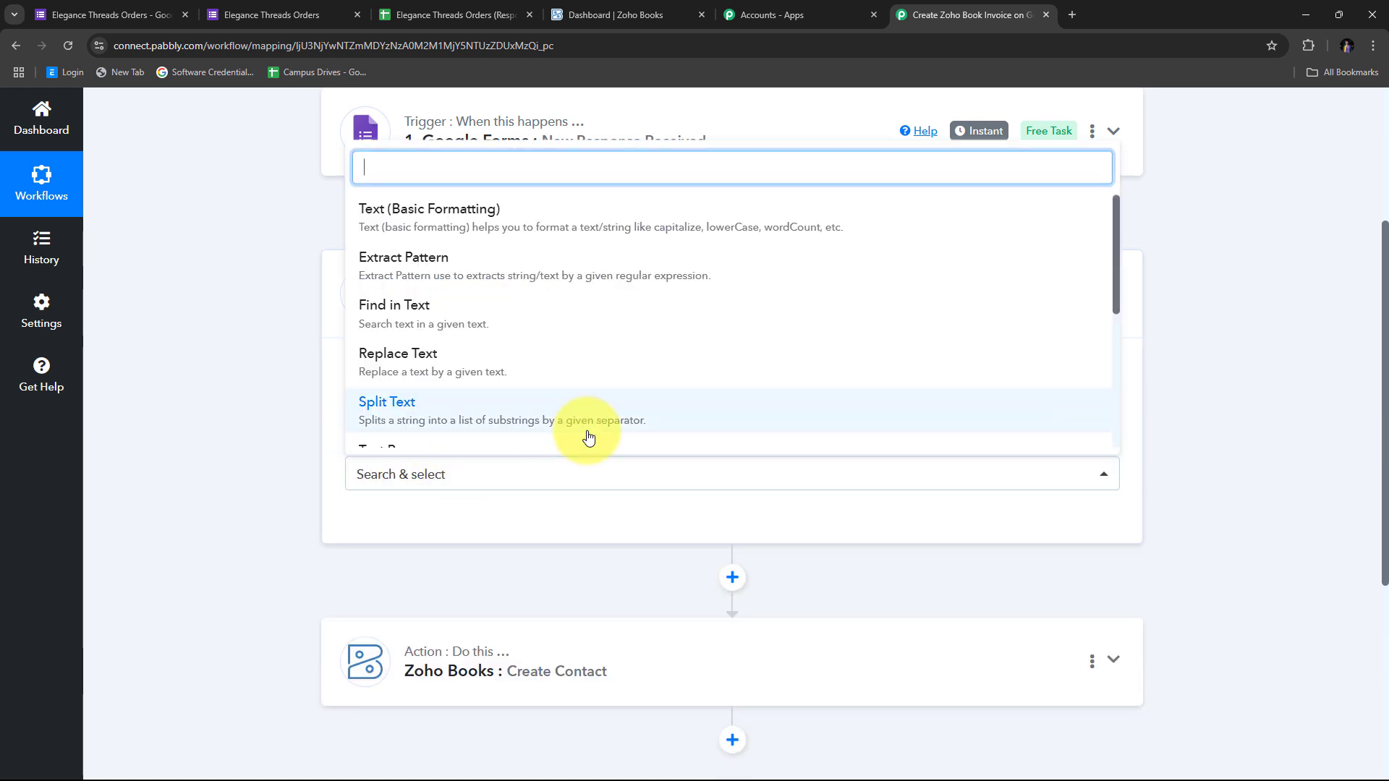
pyautogui.scroll(-1, 450, 331)
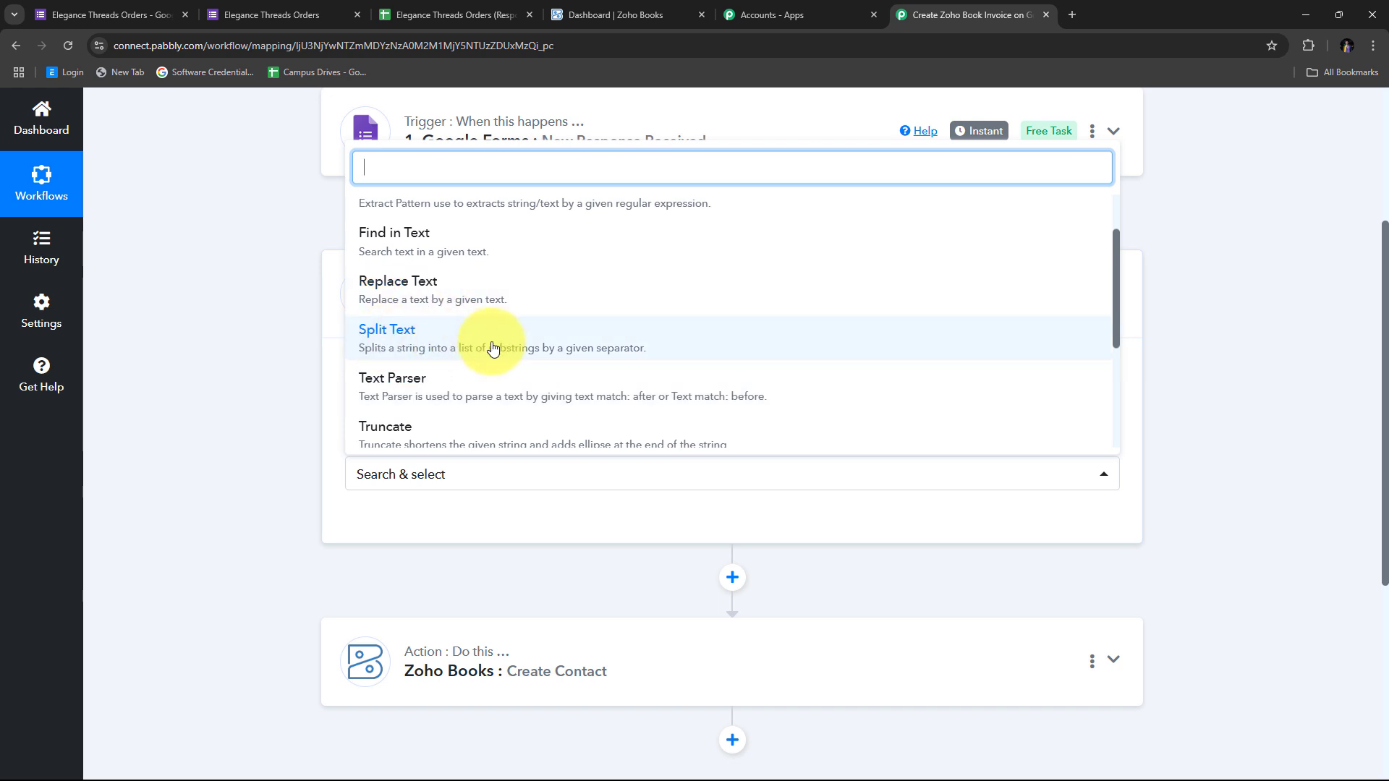
pyautogui.click(457, 351)
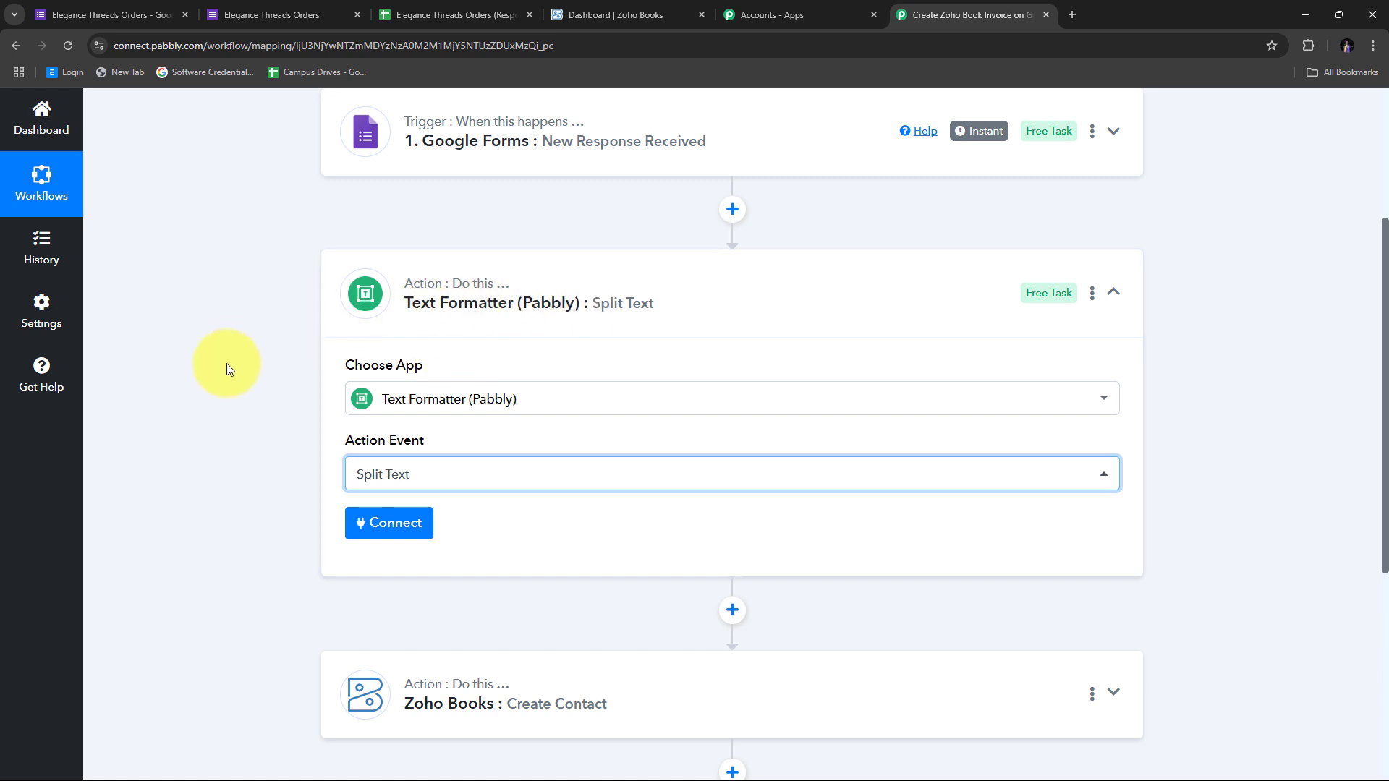
# Map the form's Name answer into the Split Text step's Text to Split field
pyautogui.click(383, 523)
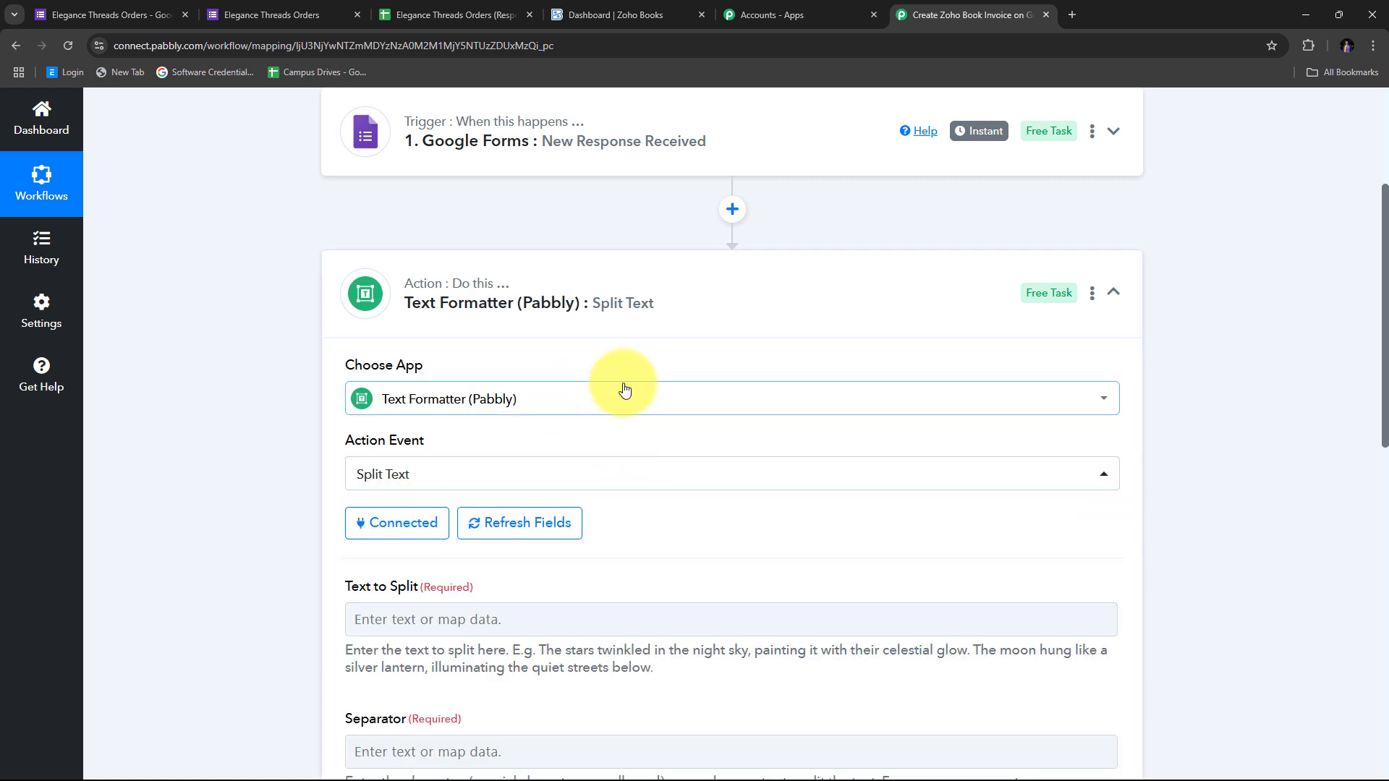
pyautogui.scroll(-3, 637, 380)
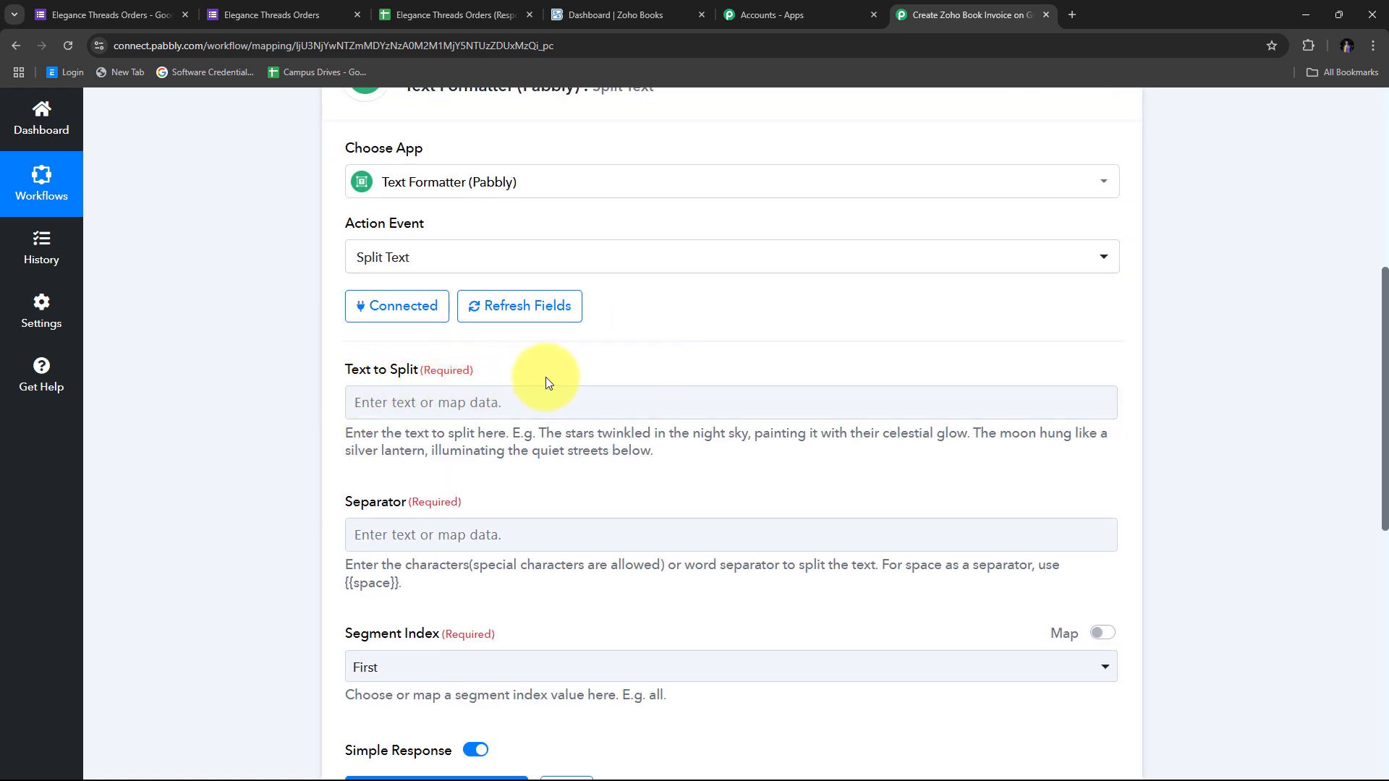
pyautogui.click(388, 403)
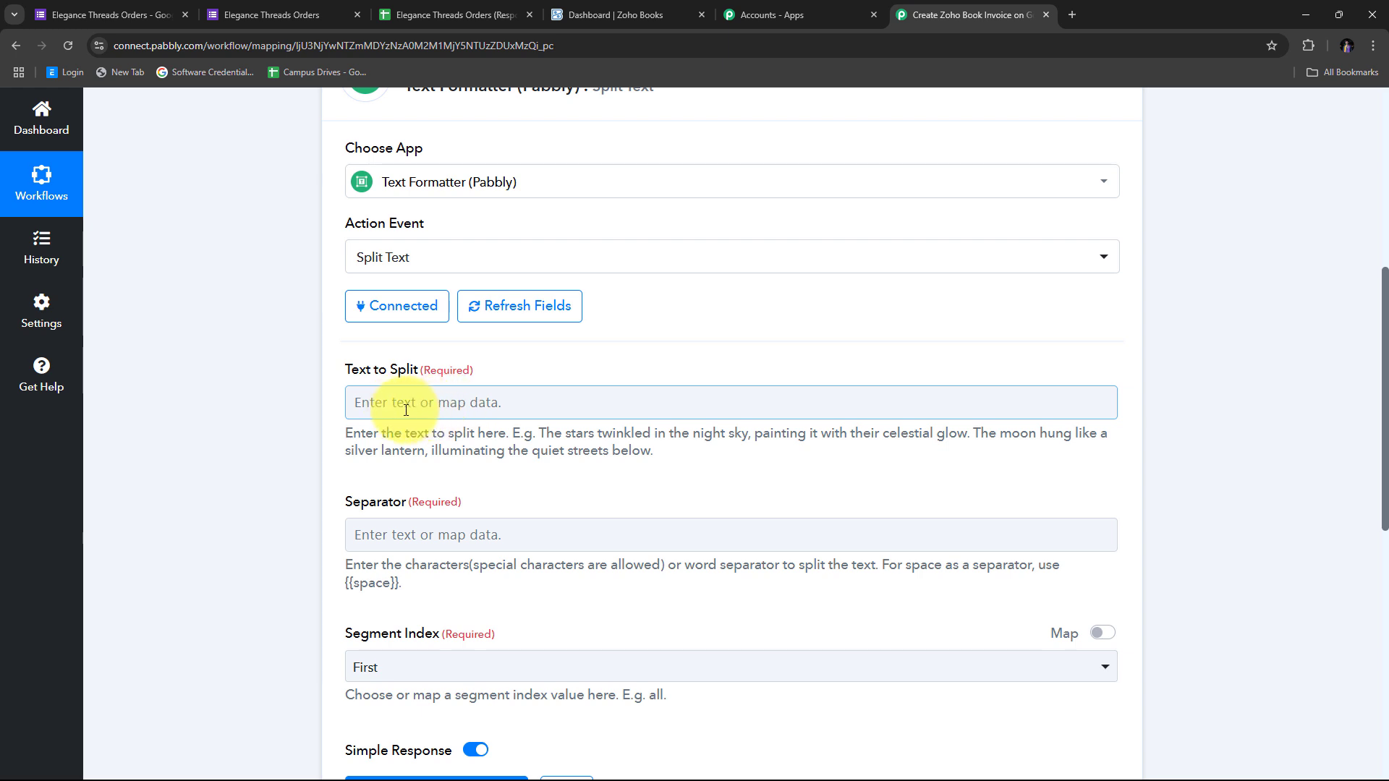
pyautogui.click(411, 402)
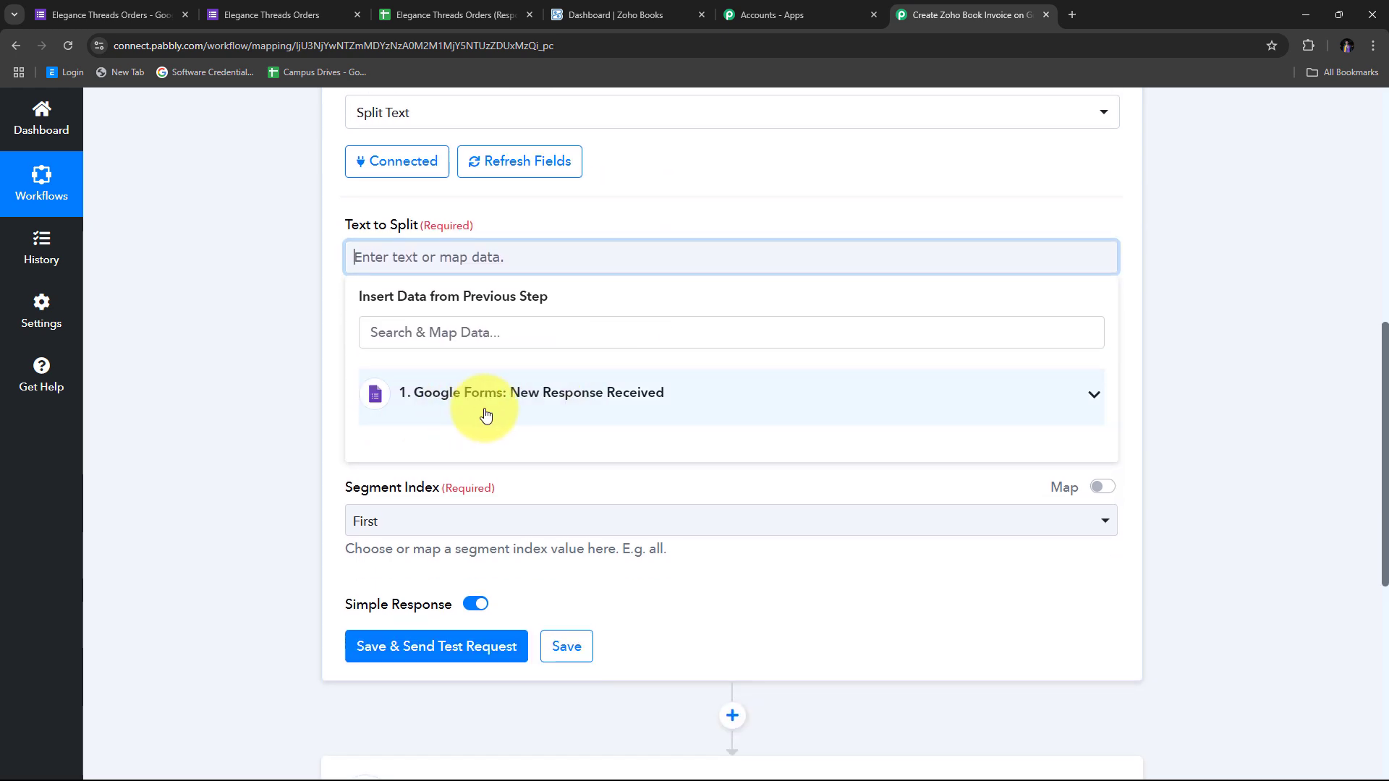
pyautogui.click(512, 397)
pyautogui.scroll(-2, 608, 442)
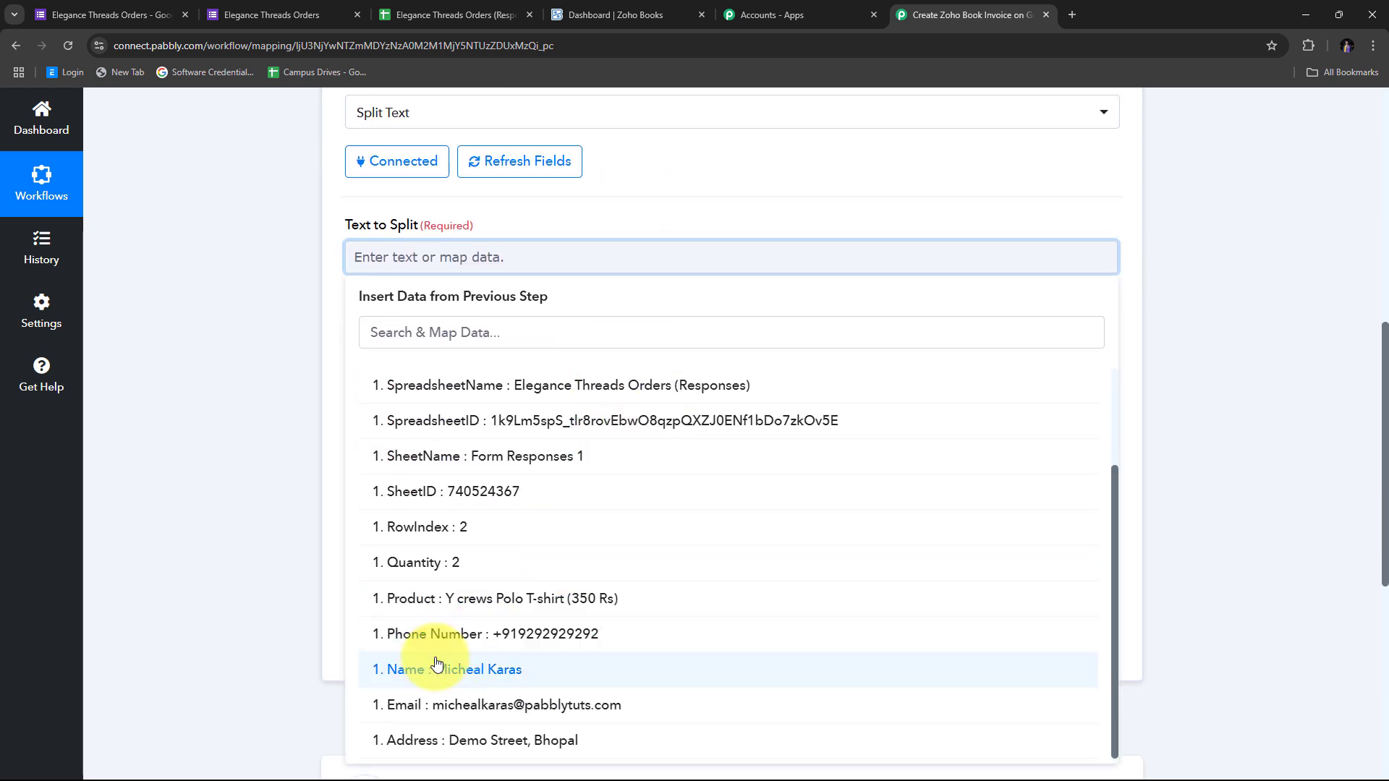
pyautogui.click(484, 673)
pyautogui.click(210, 208)
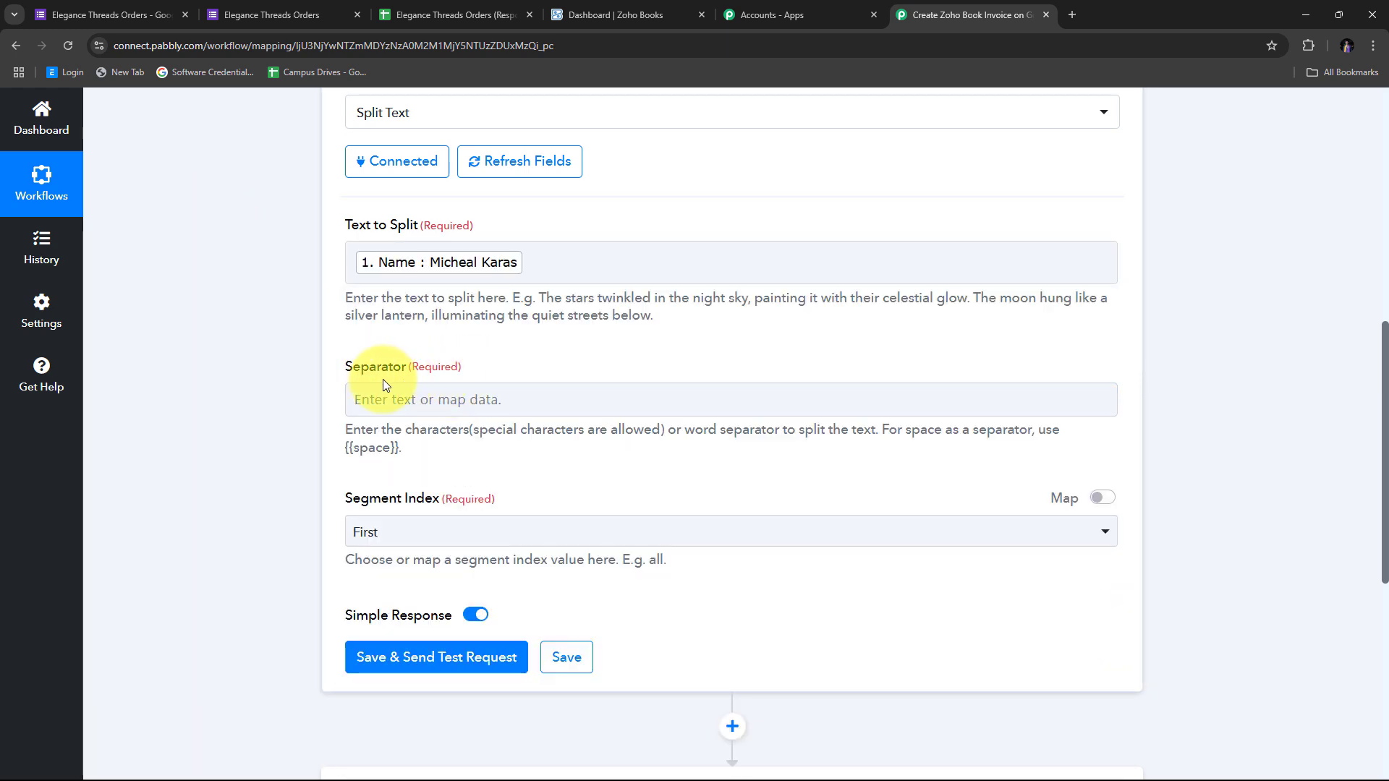
pyautogui.click(470, 282)
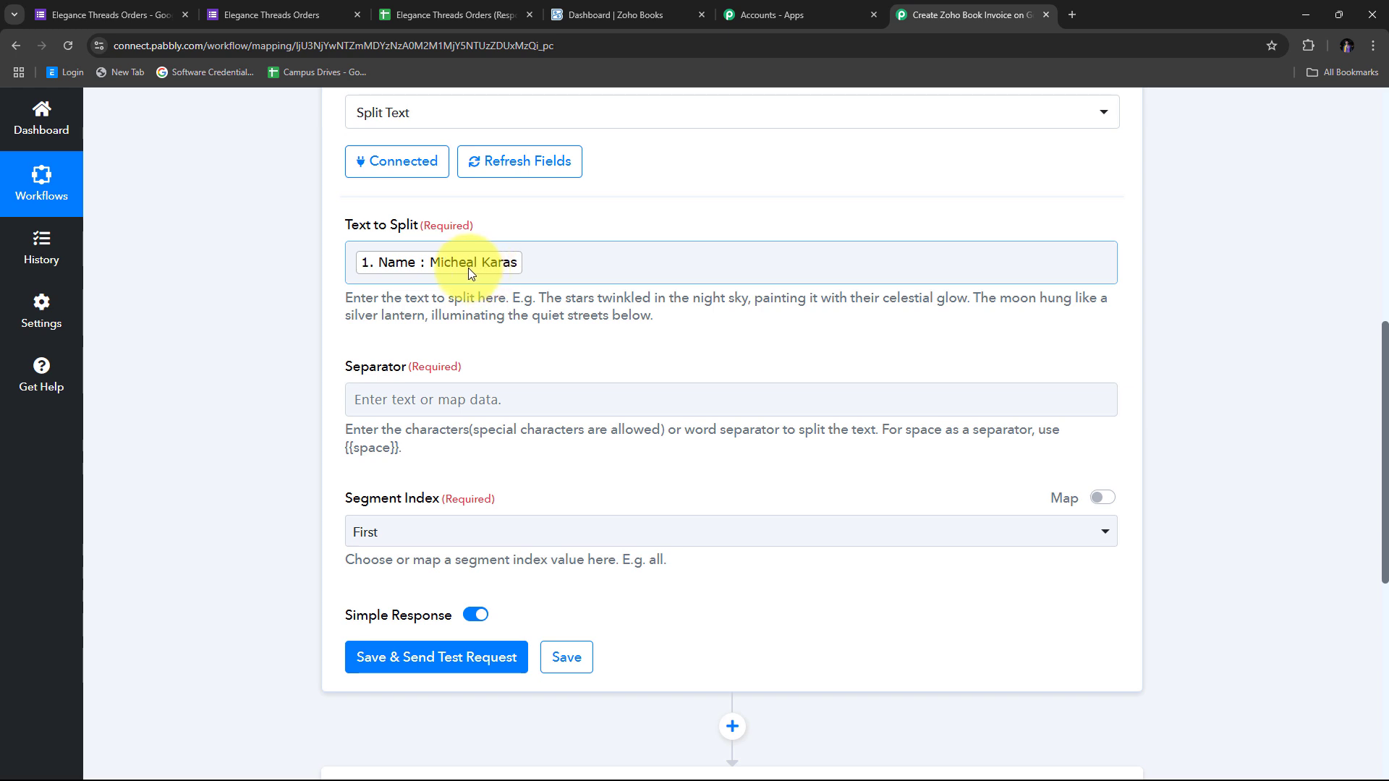
# Set the separator to {{space}} and the Segment Index to All
pyautogui.click(368, 410)
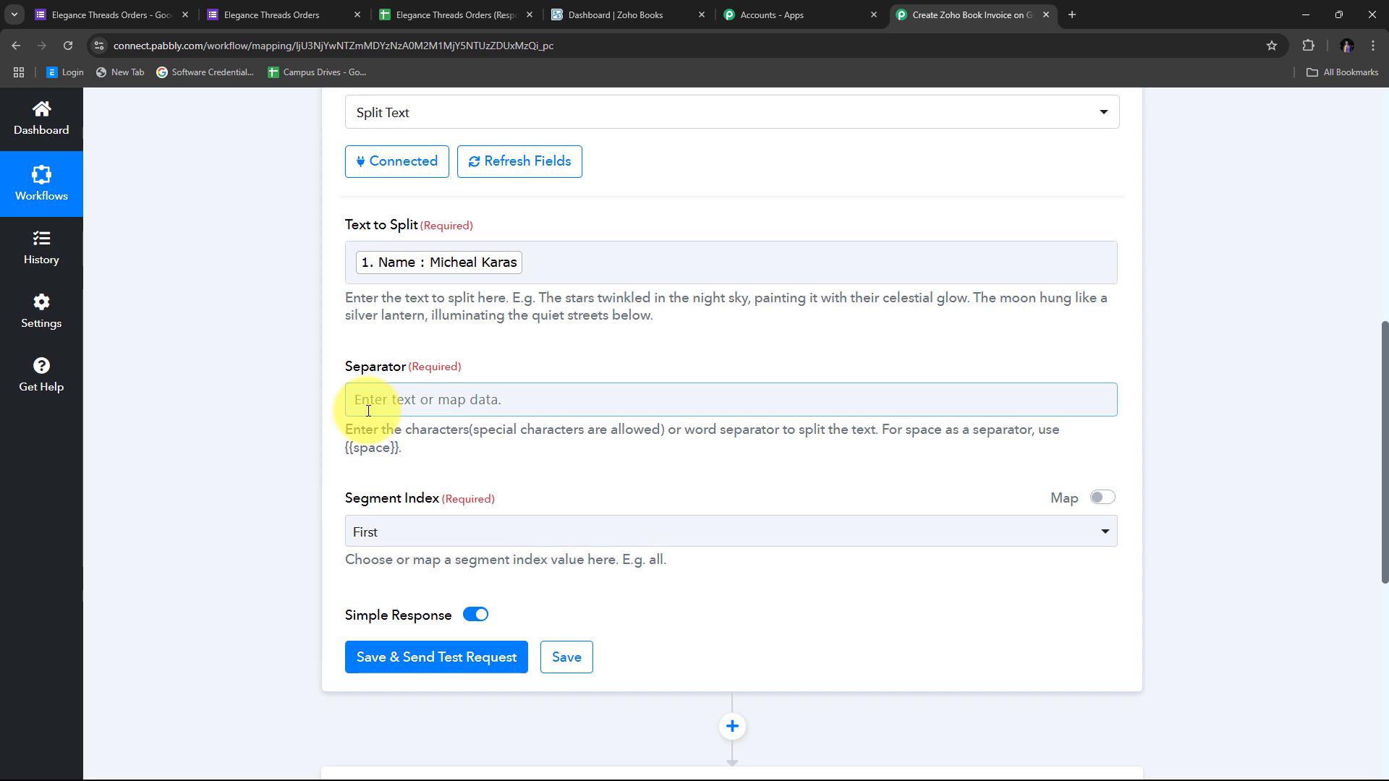
pyautogui.click(481, 274)
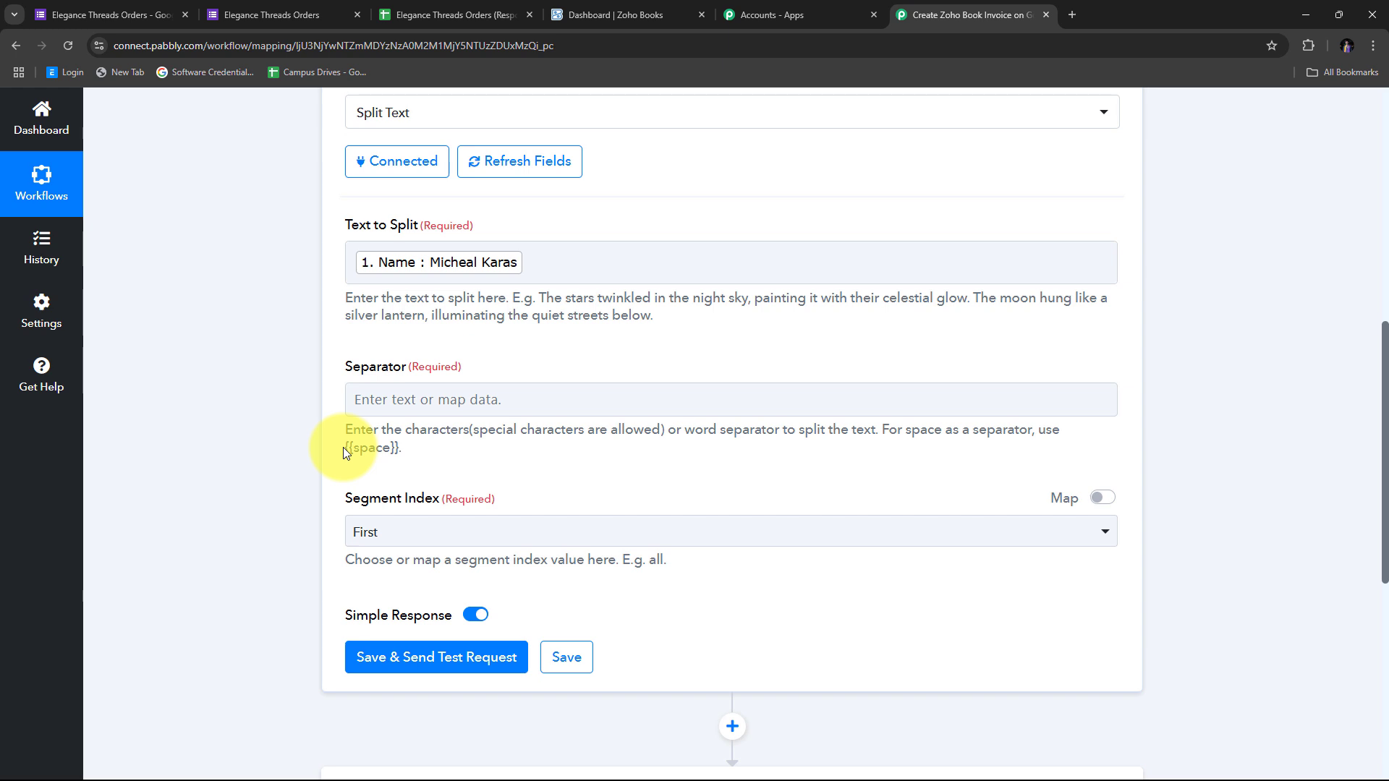
pyautogui.click(390, 397)
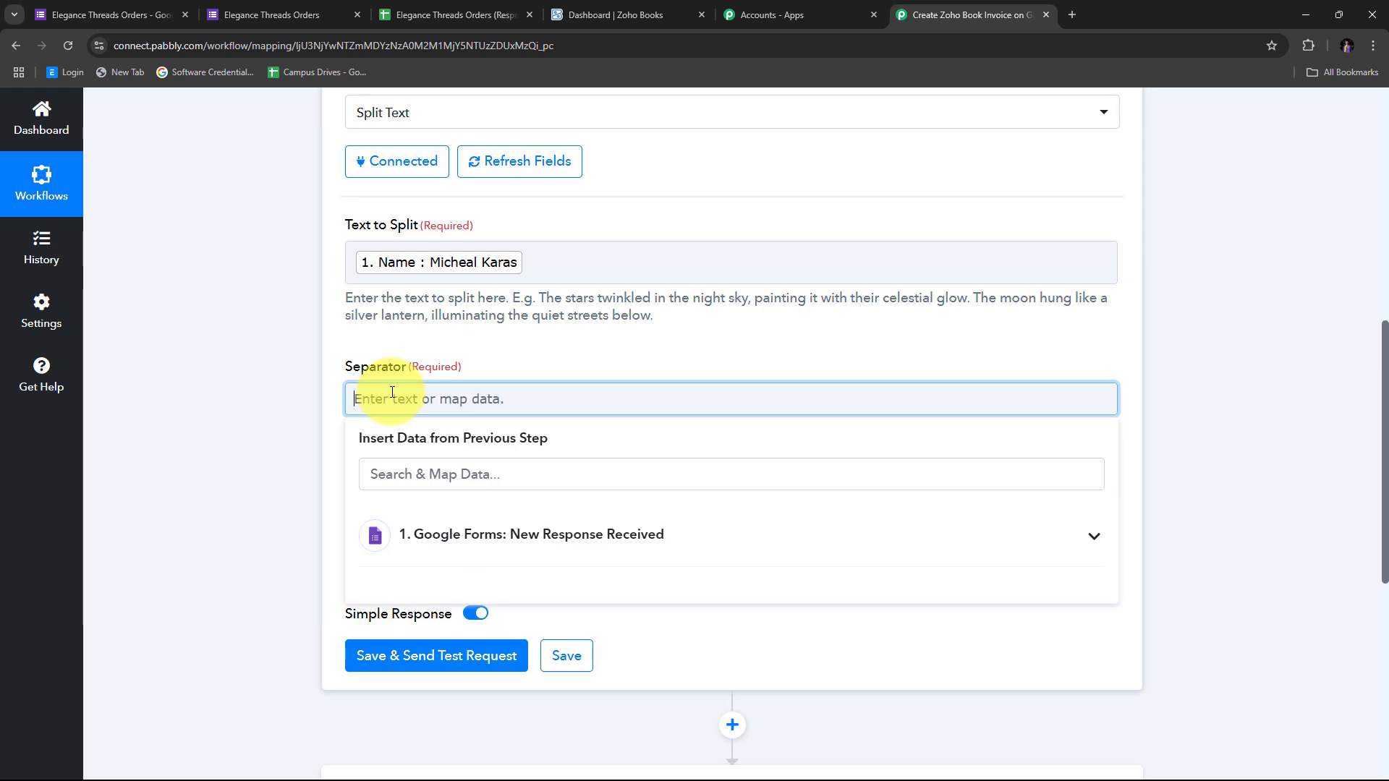
pyautogui.write('{{space}}')
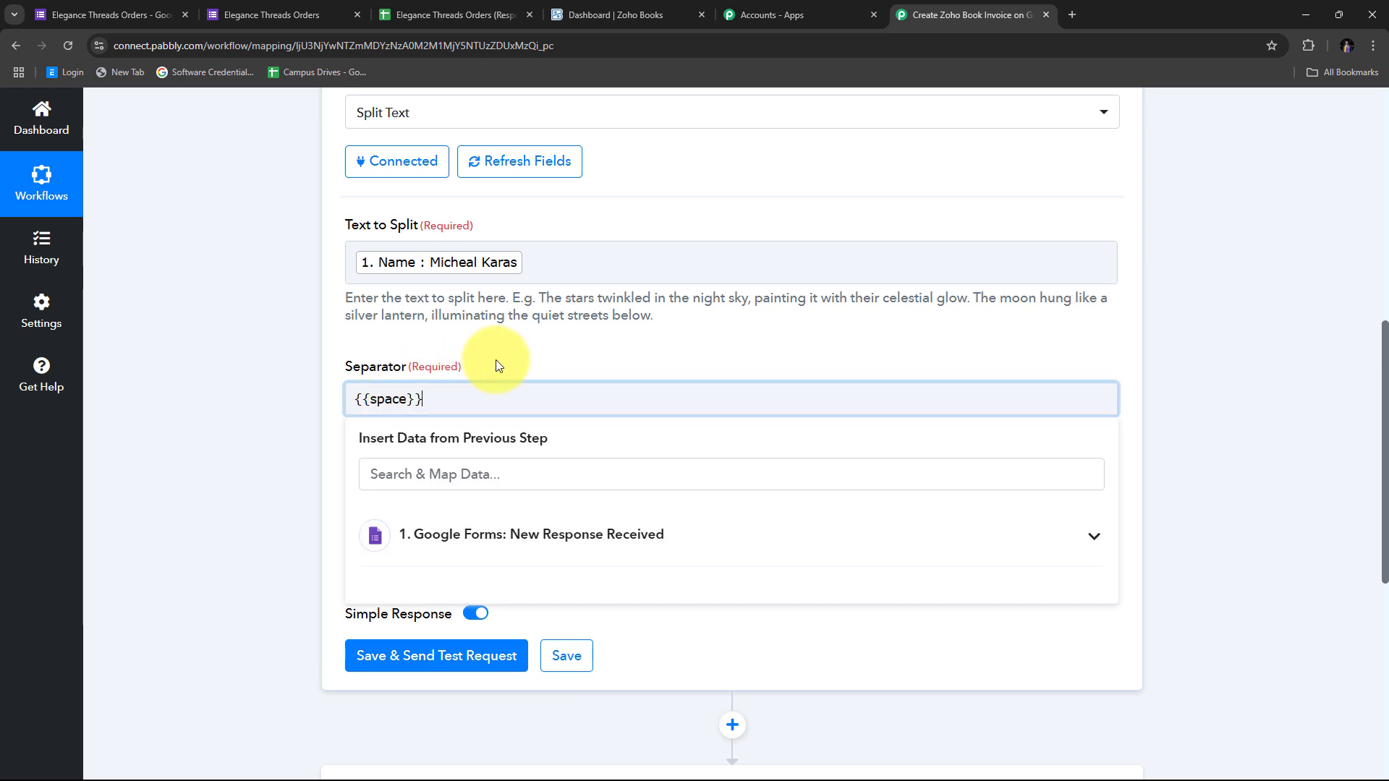
pyautogui.click(481, 346)
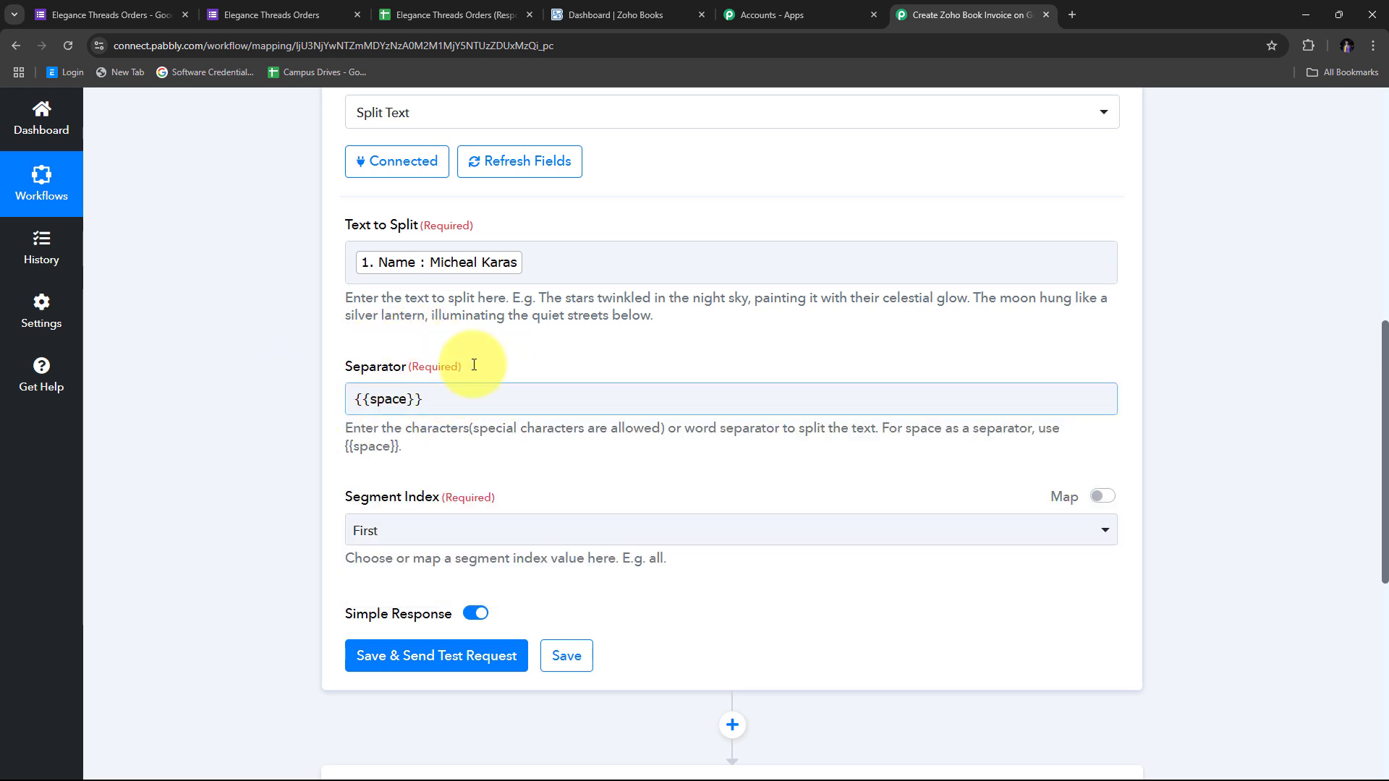
pyautogui.scroll(-2, 493, 354)
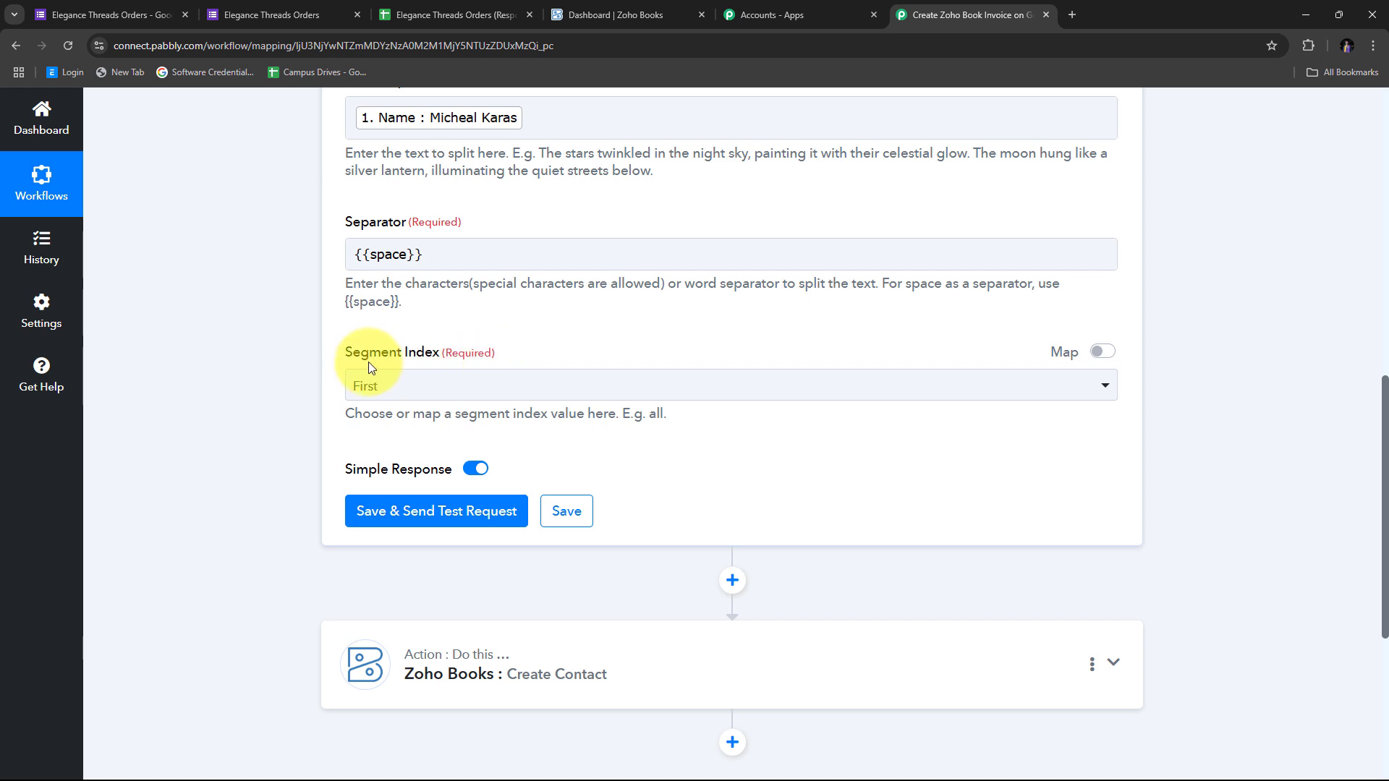
pyautogui.click(371, 382)
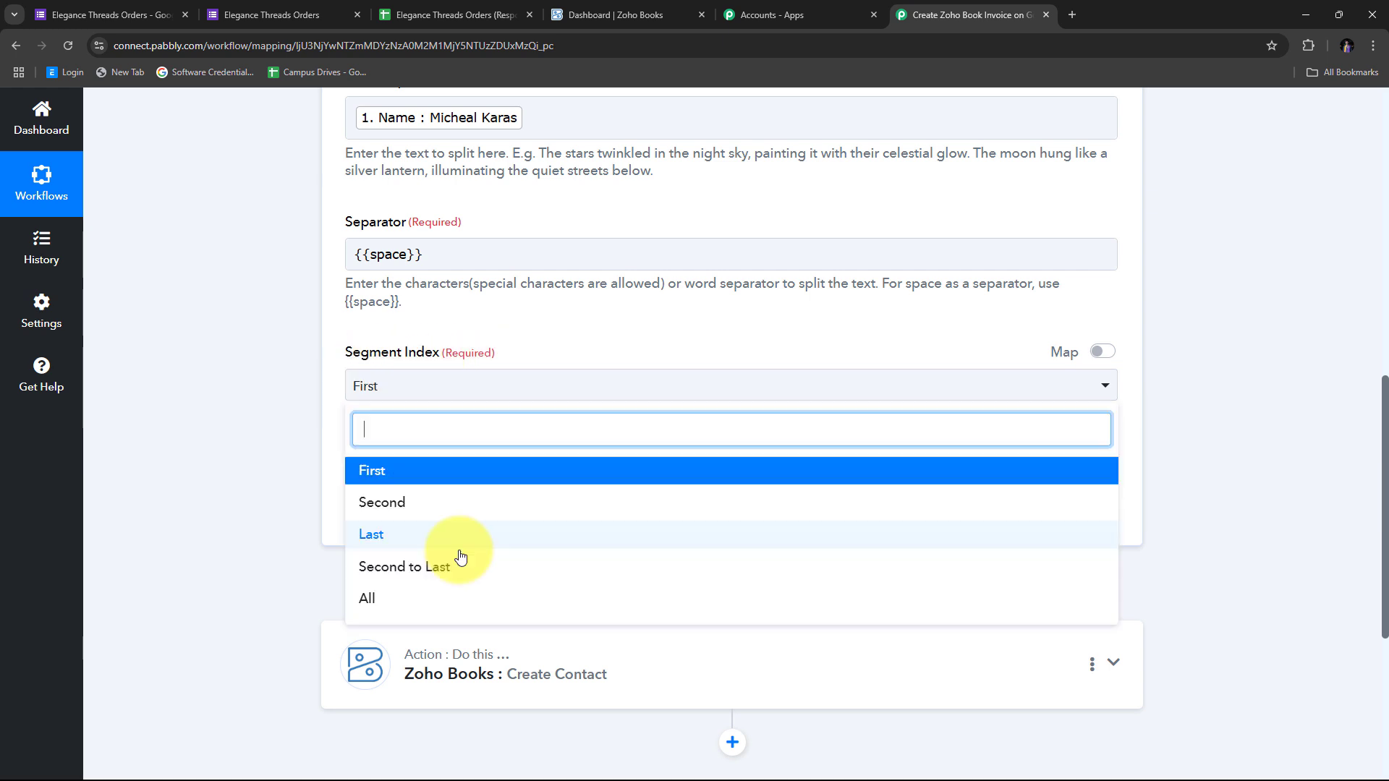
pyautogui.click(376, 601)
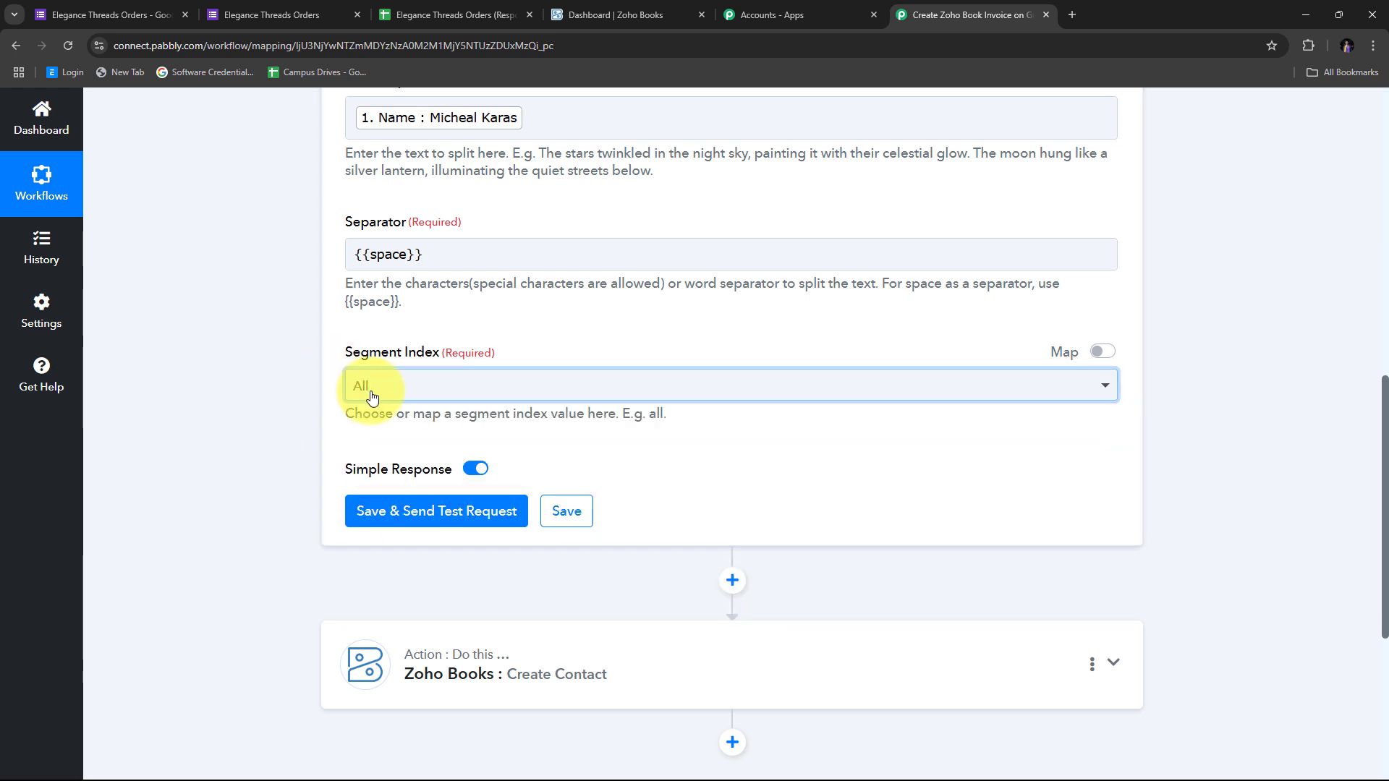
pyautogui.scroll(2, 371, 395)
pyautogui.scroll(-3, 371, 397)
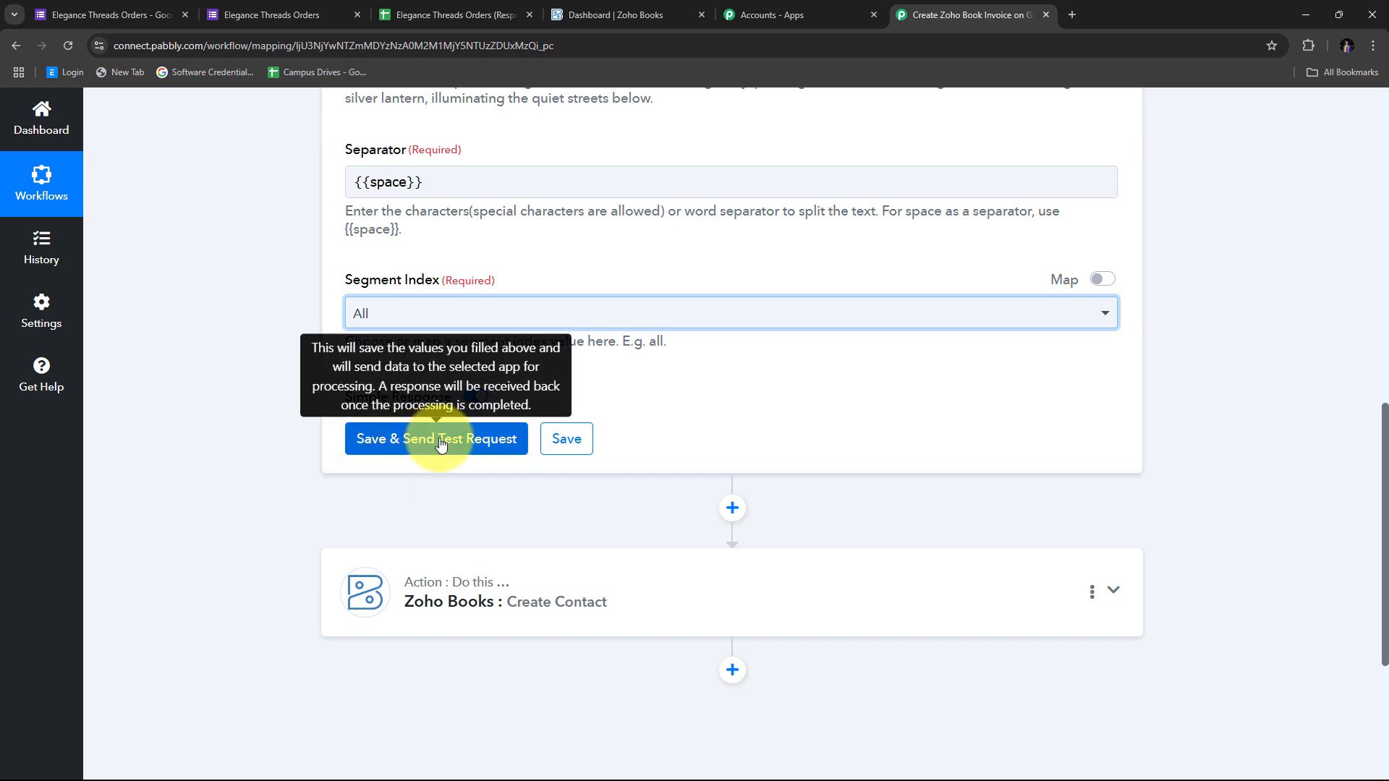
# Save and send a test request, confirming first and last name return separately
pyautogui.click(413, 447)
pyautogui.scroll(-1, 958, 384)
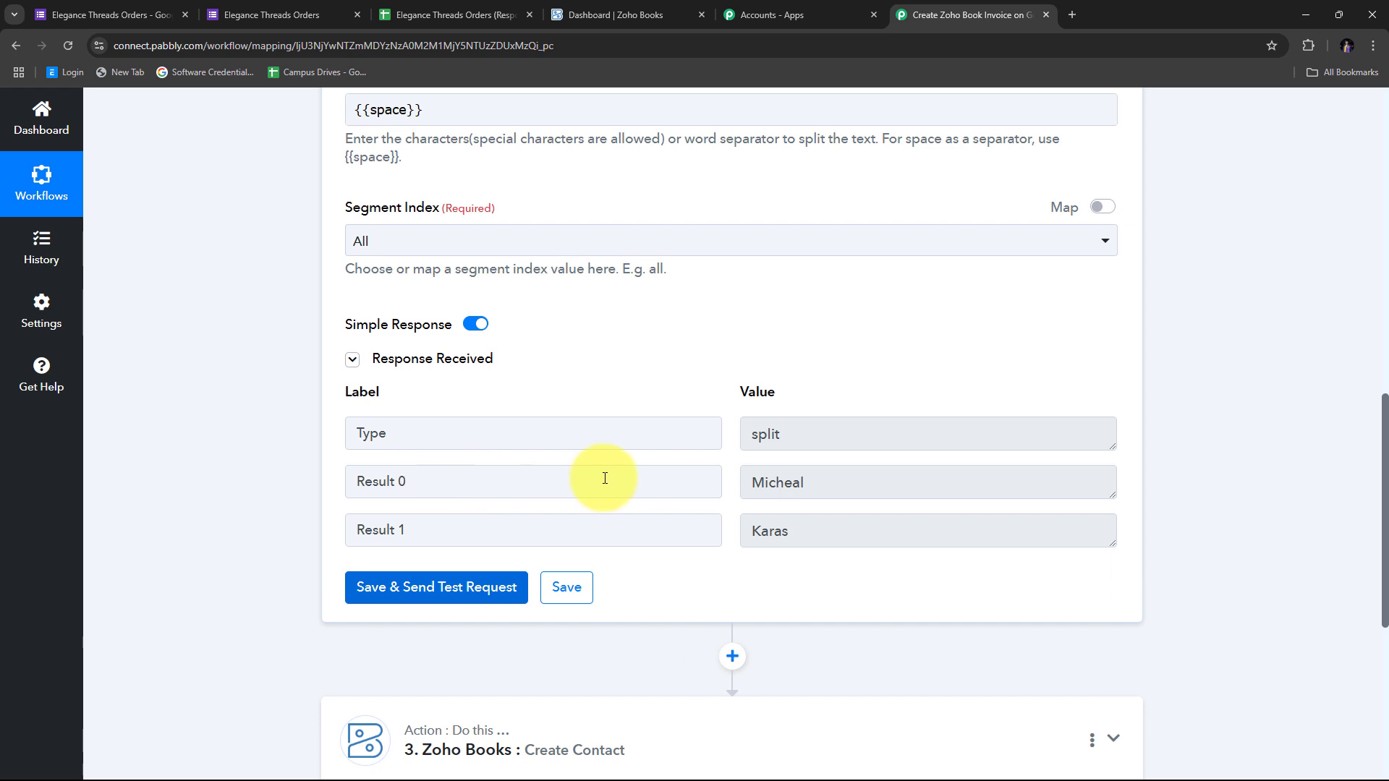
pyautogui.moveTo(926, 485); pyautogui.dragTo(597, 483)
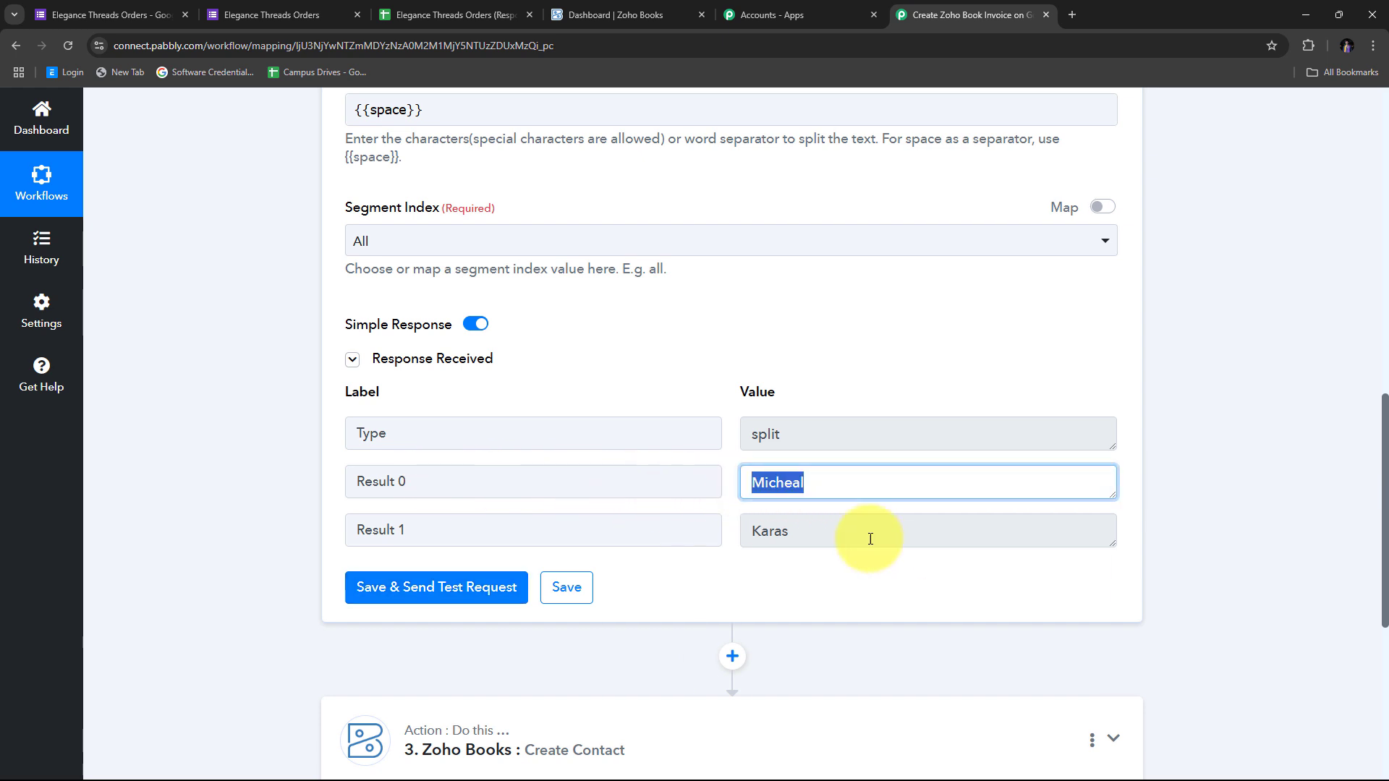
pyautogui.moveTo(869, 536); pyautogui.dragTo(675, 536)
pyautogui.scroll(-5, 728, 404)
pyautogui.scroll(4, 497, 379)
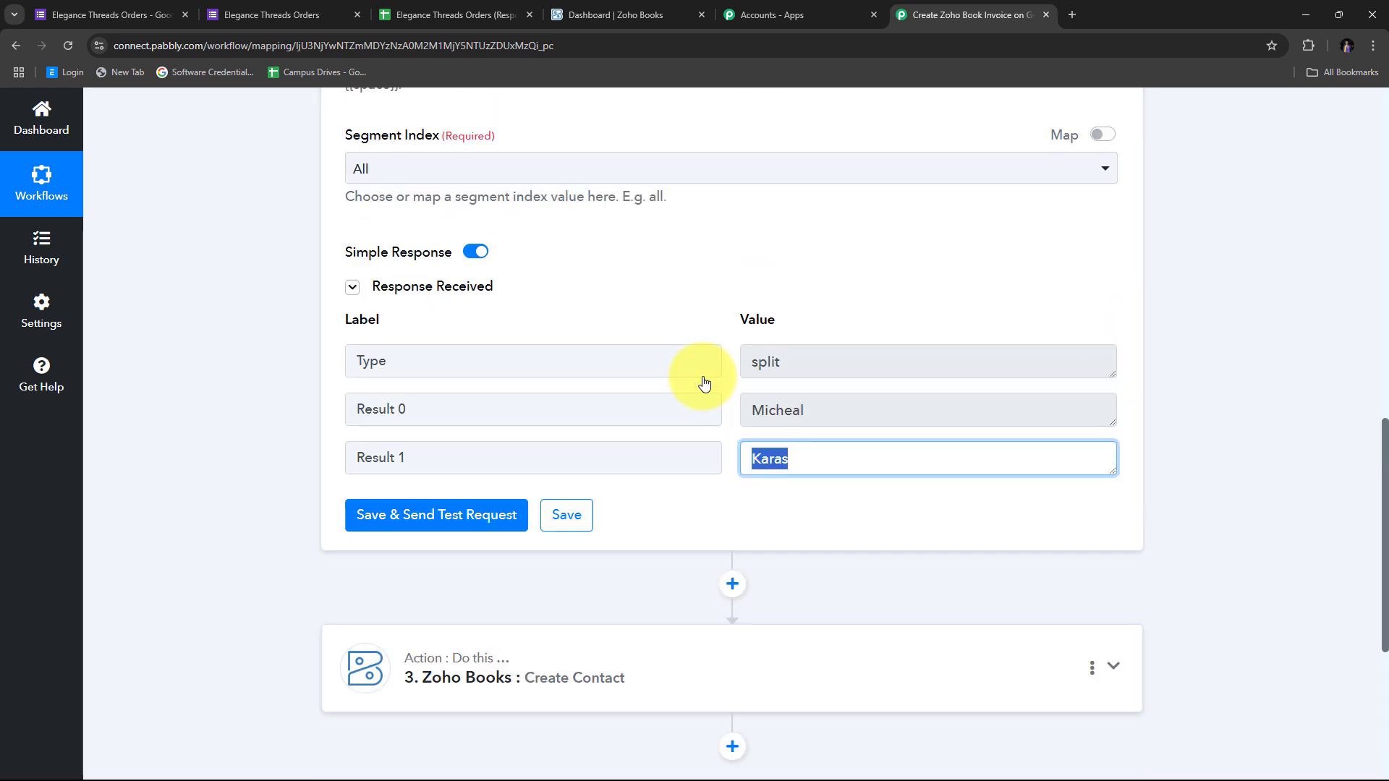
pyautogui.scroll(-3, 707, 384)
# Map Split Text Result 0 into the Zoho contact person's First Name
pyautogui.click(1113, 450)
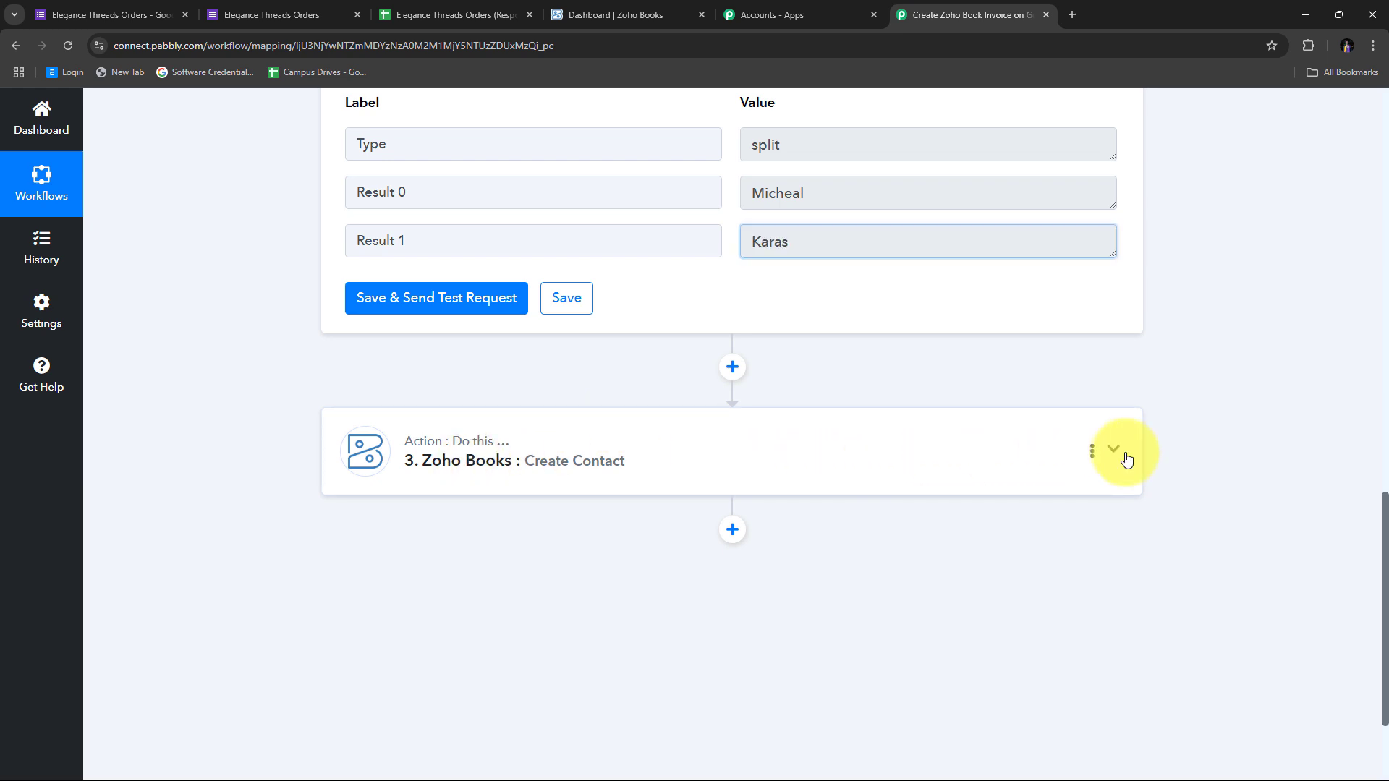
pyautogui.scroll(-10, 790, 423)
pyautogui.scroll(-7, 789, 412)
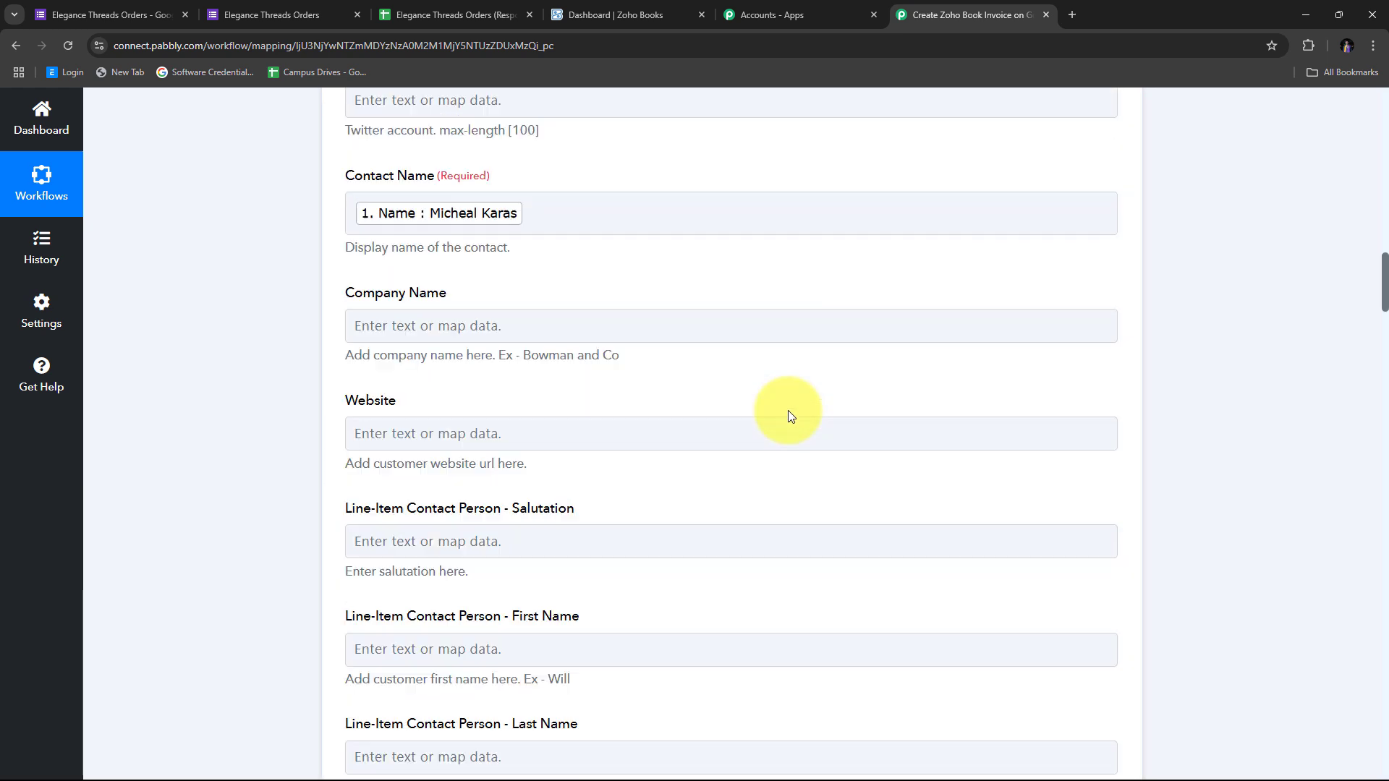
pyautogui.scroll(-2, 688, 431)
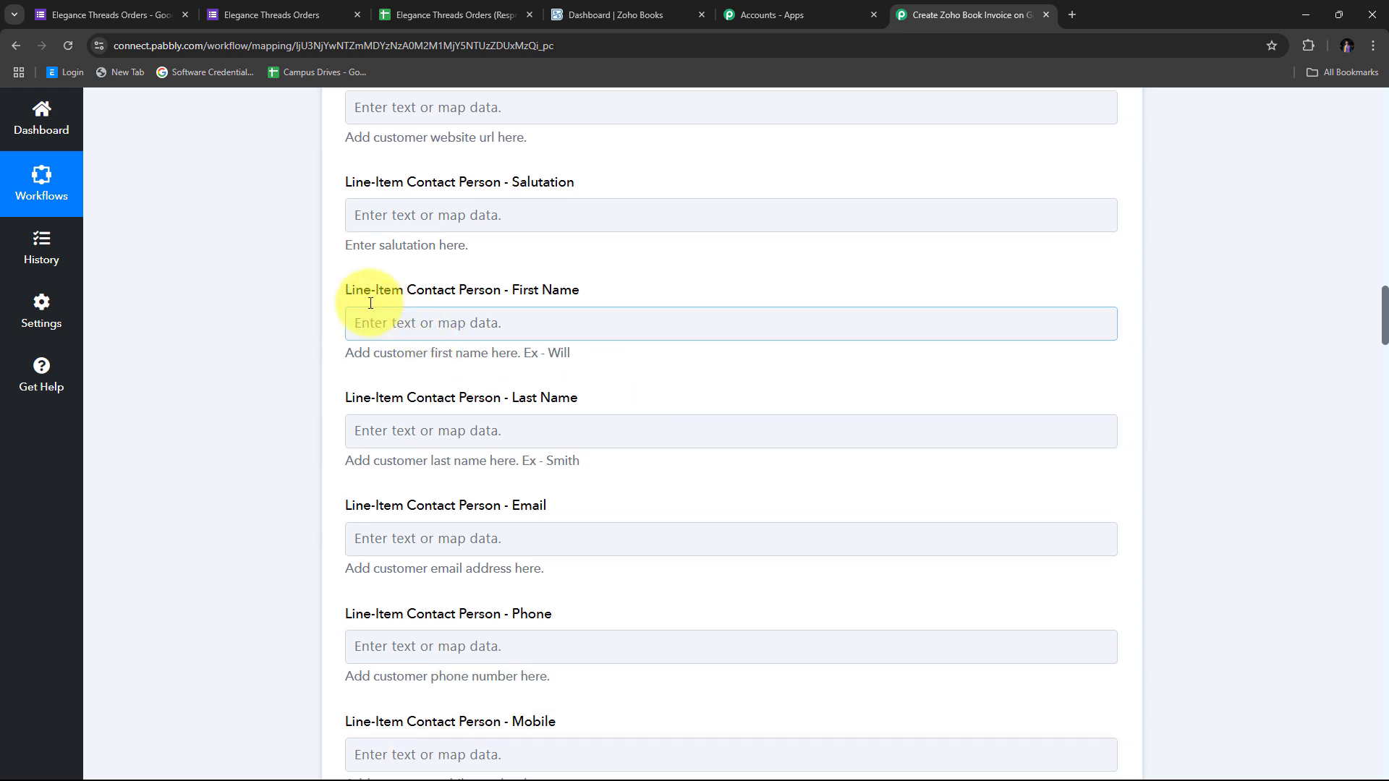
pyautogui.click(396, 320)
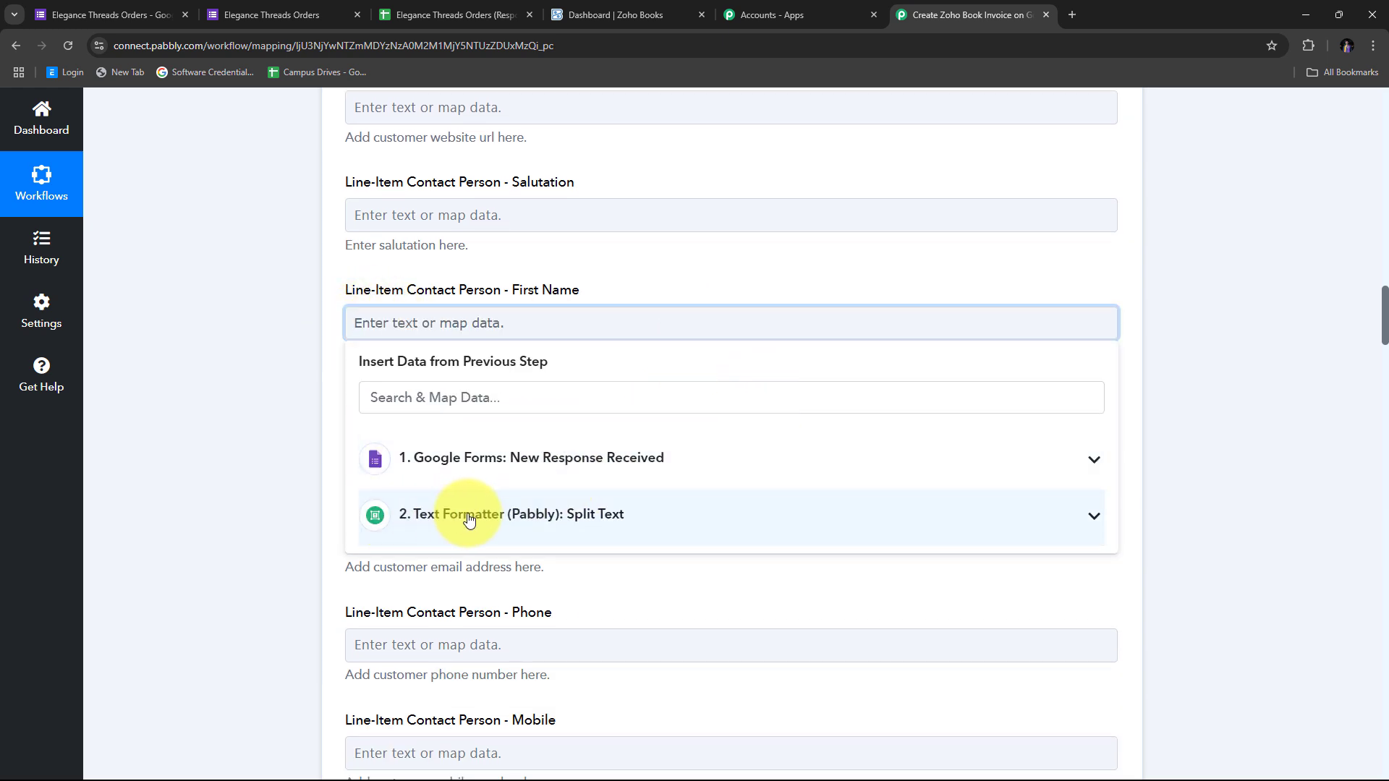
pyautogui.click(478, 519)
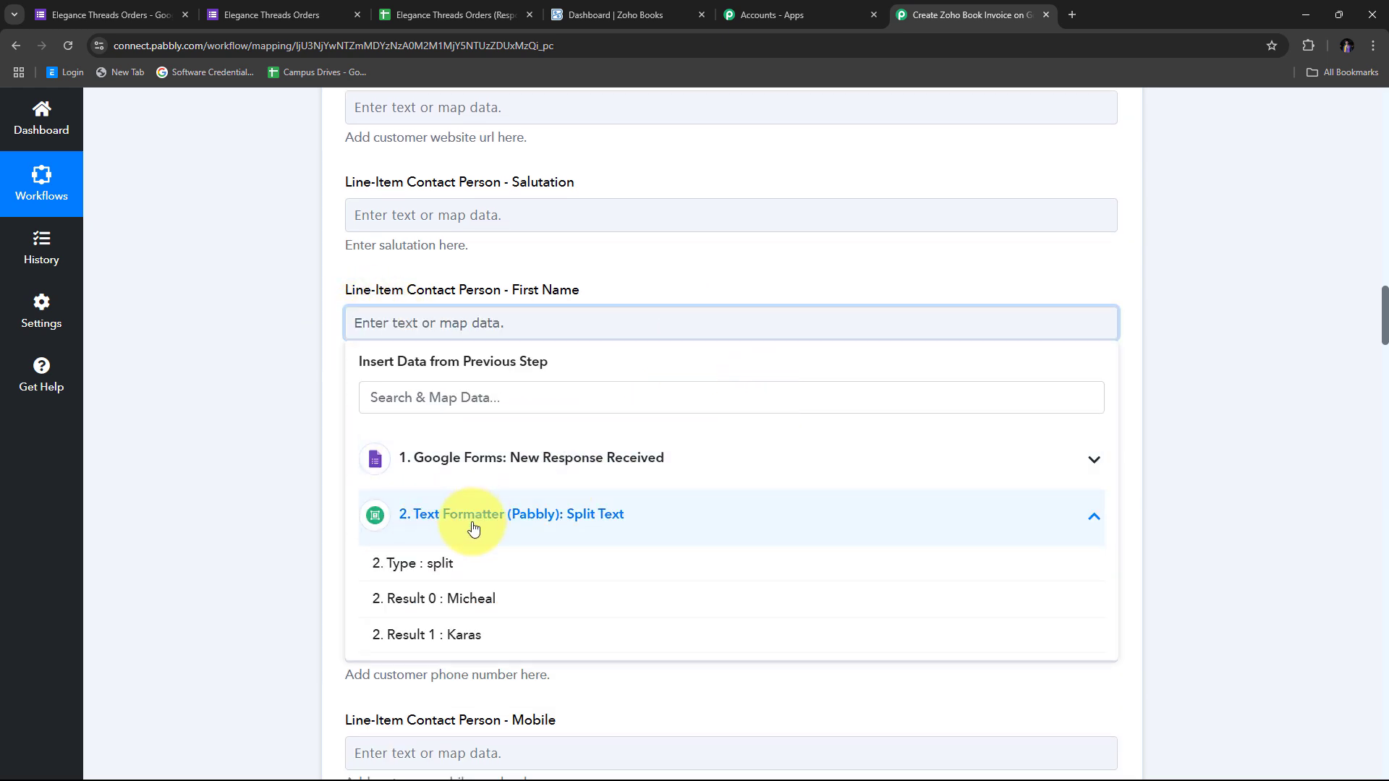
pyautogui.click(448, 604)
pyautogui.click(272, 353)
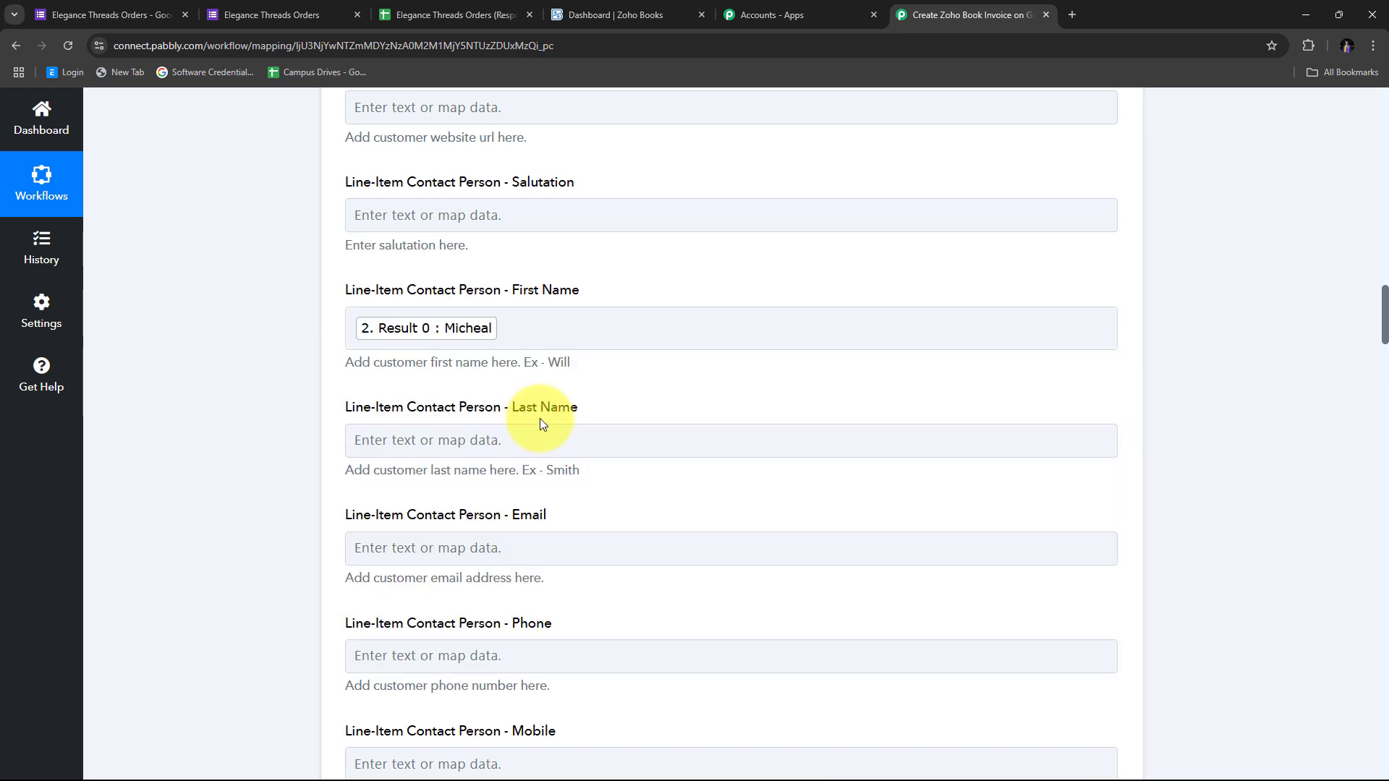
# Map Result 1 into Last Name and begin mapping the form's Email and Phone Number
pyautogui.scroll(-1, 546, 419)
pyautogui.click(379, 372)
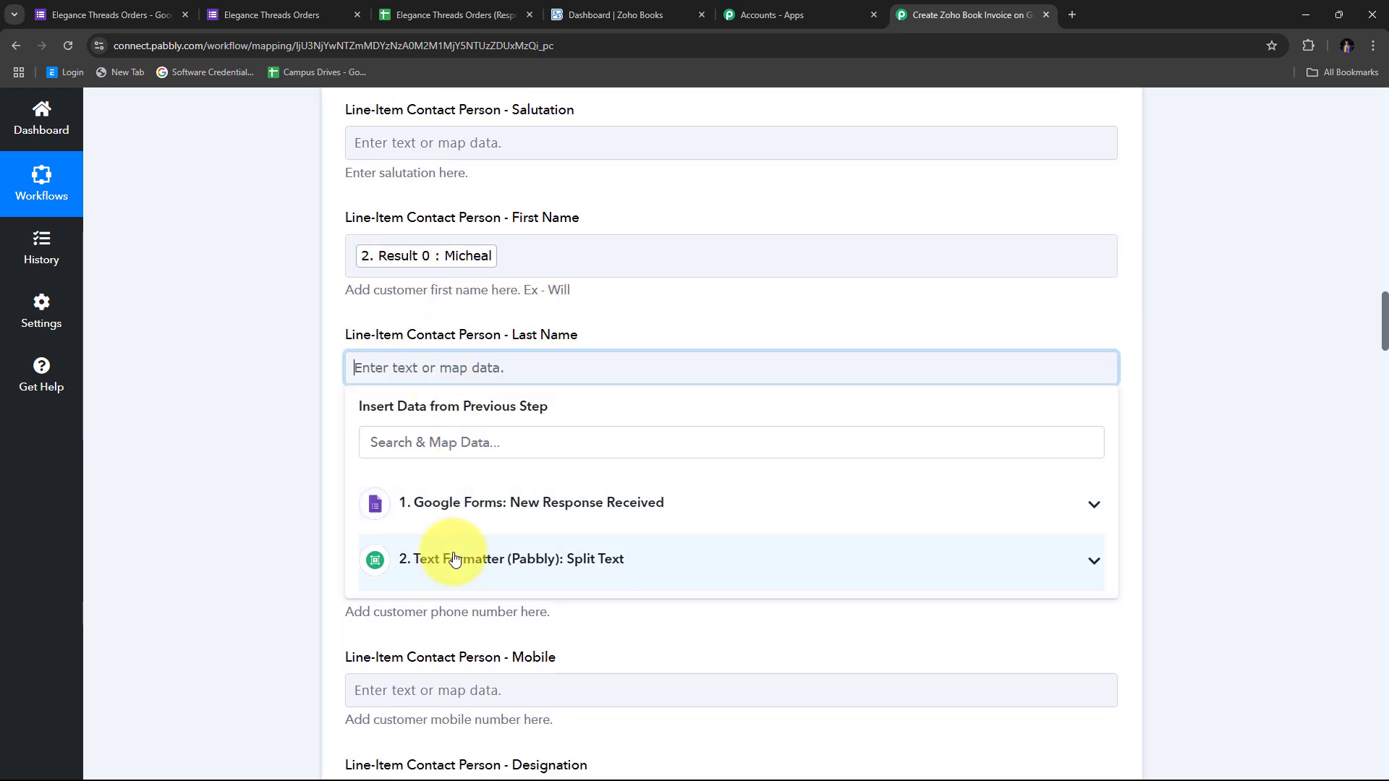
pyautogui.click(487, 561)
pyautogui.scroll(-2, 476, 539)
pyautogui.click(476, 539)
pyautogui.click(147, 251)
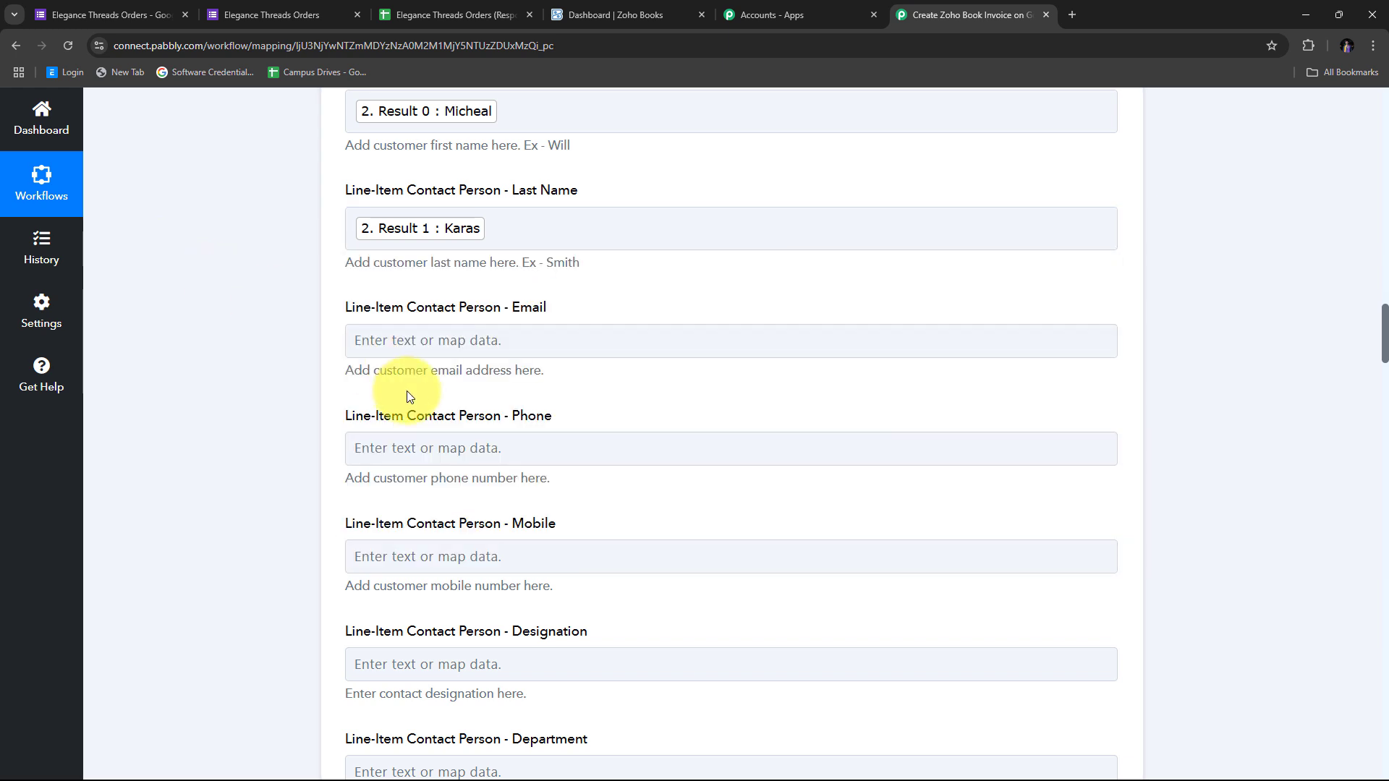
pyautogui.scroll(1, 521, 322)
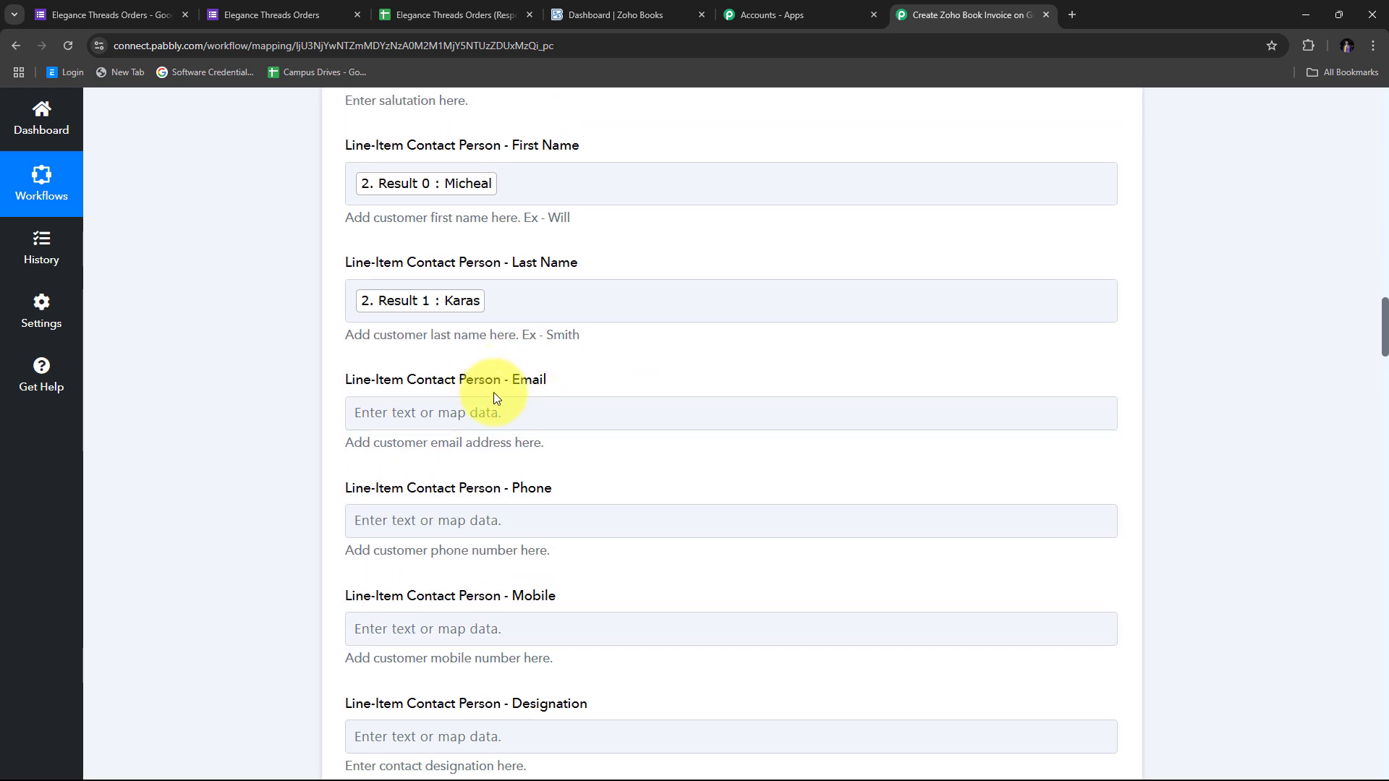
pyautogui.scroll(-1, 589, 396)
pyautogui.click(547, 443)
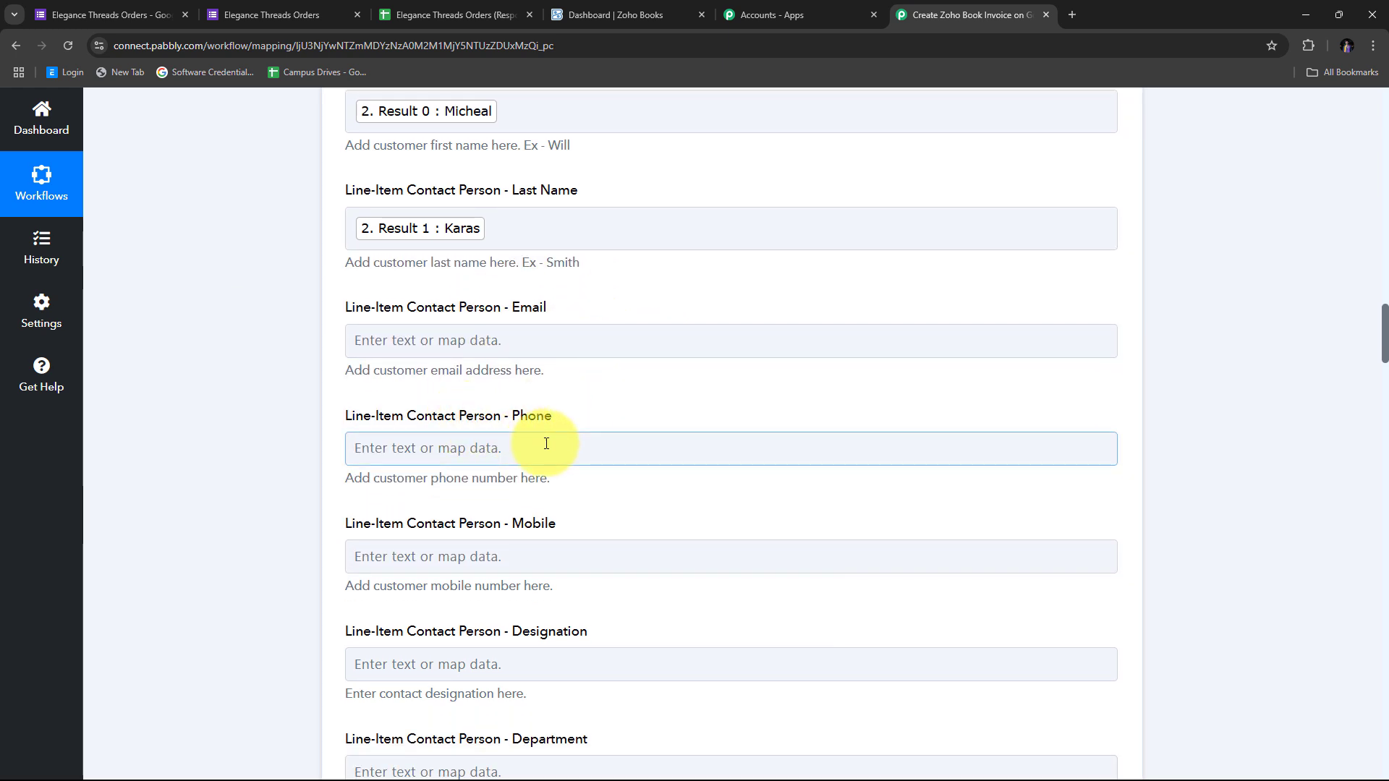
pyautogui.click(506, 337)
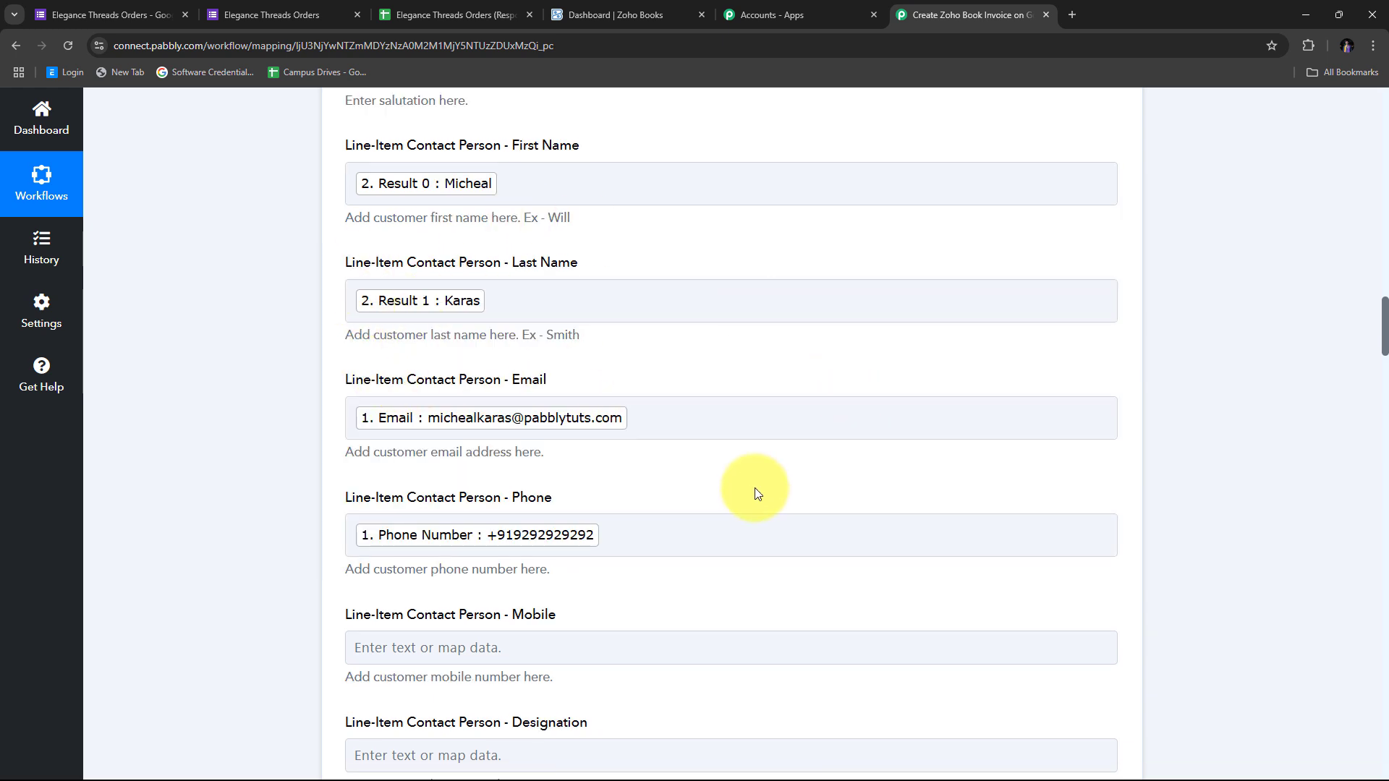
# Switch Is Taxable to mapped input and delete its preset {{##boolean:true##}} value
pyautogui.scroll(-15, 772, 402)
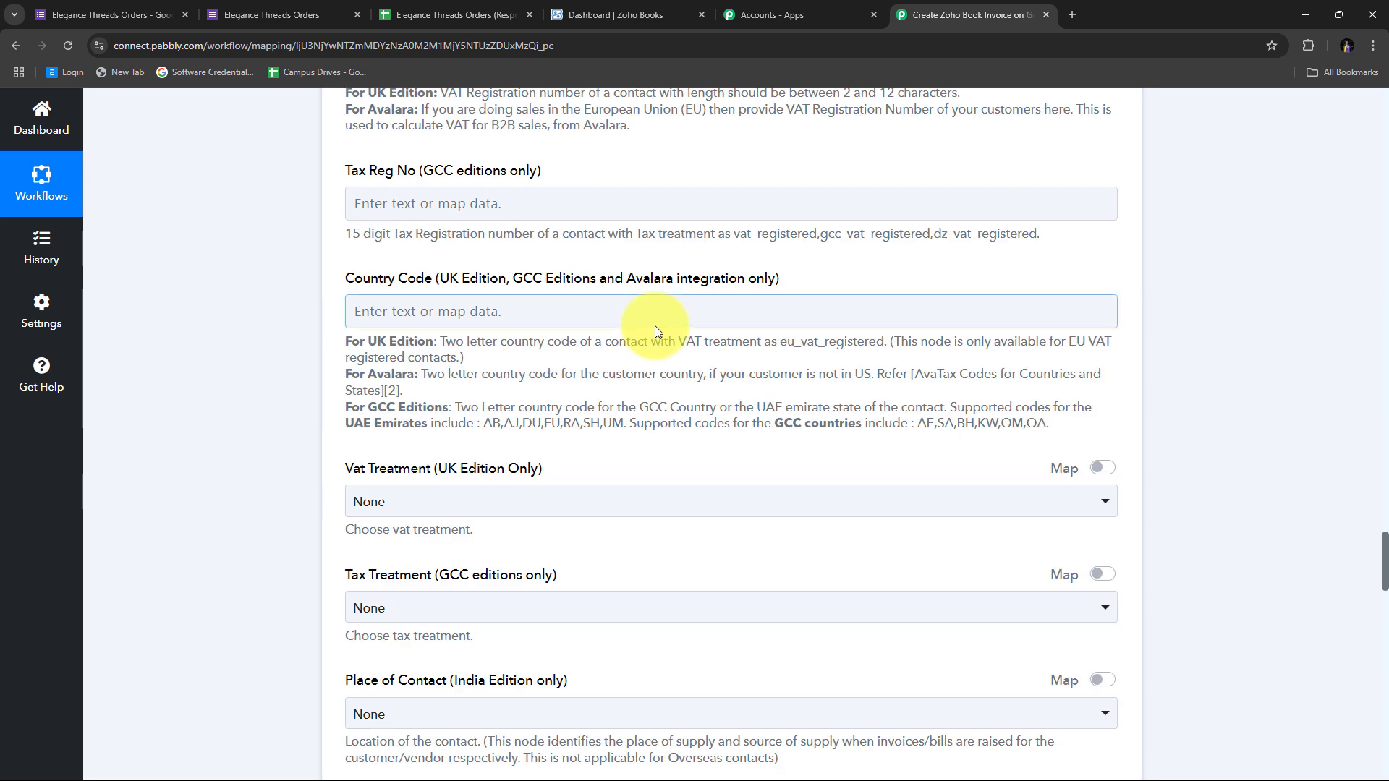
pyautogui.scroll(-5, 654, 325)
pyautogui.scroll(4, 654, 325)
pyautogui.scroll(-1, 654, 325)
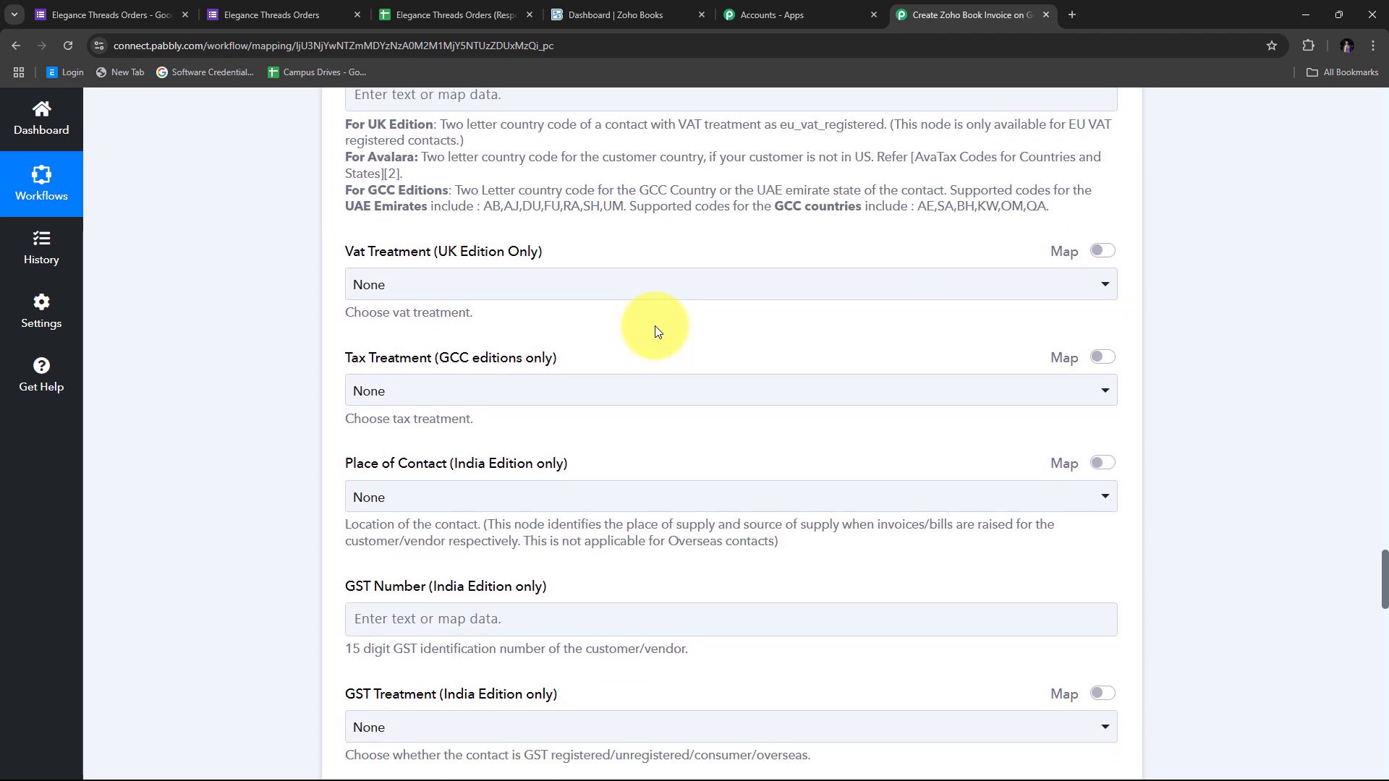
pyautogui.scroll(-4, 656, 329)
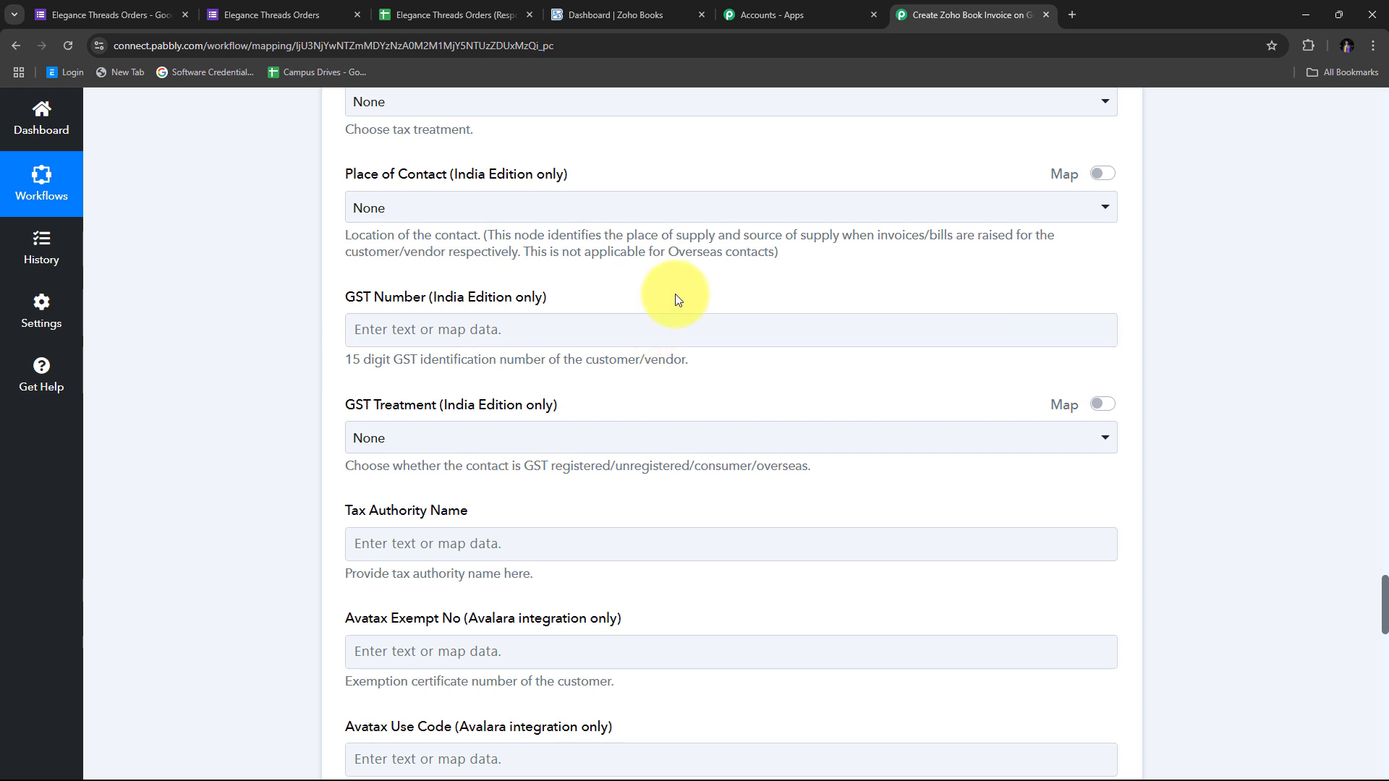
pyautogui.scroll(2, 661, 312)
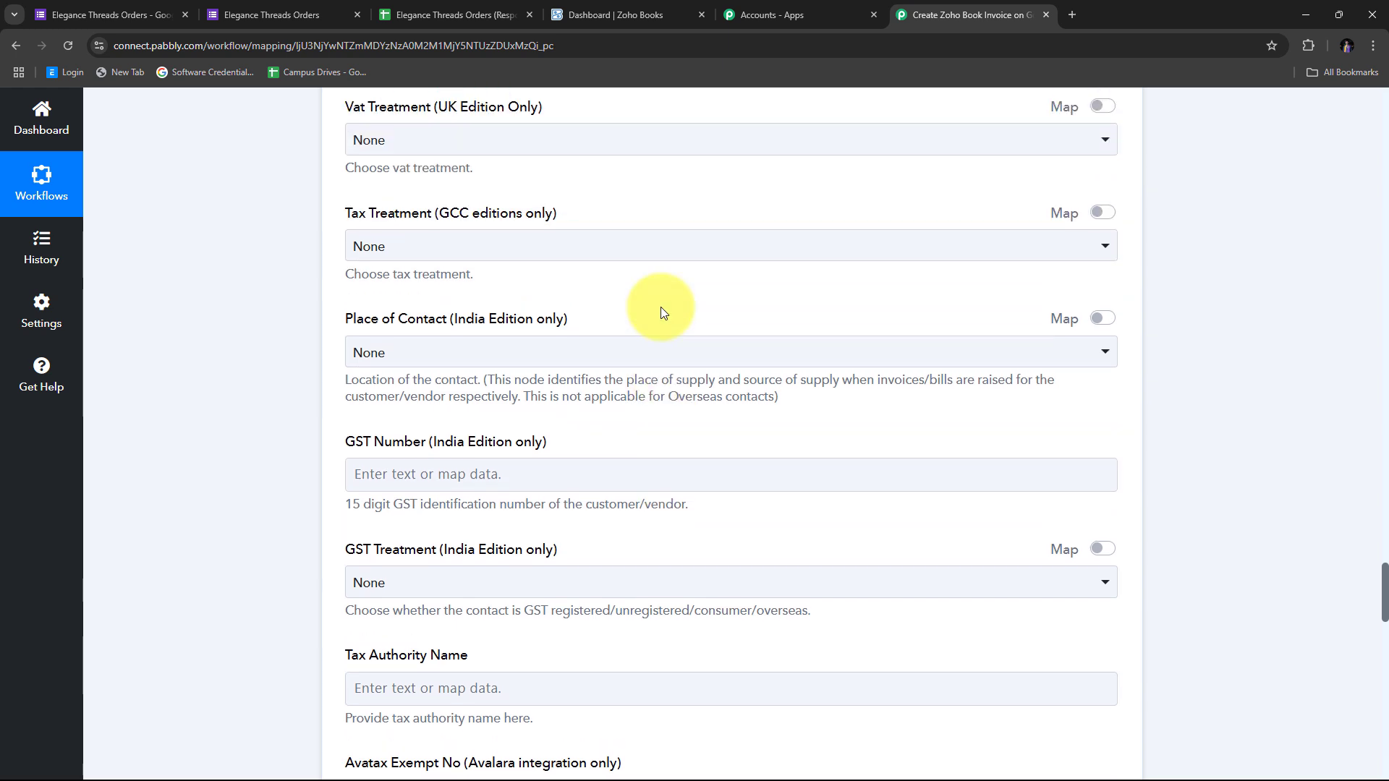
pyautogui.scroll(-5, 661, 310)
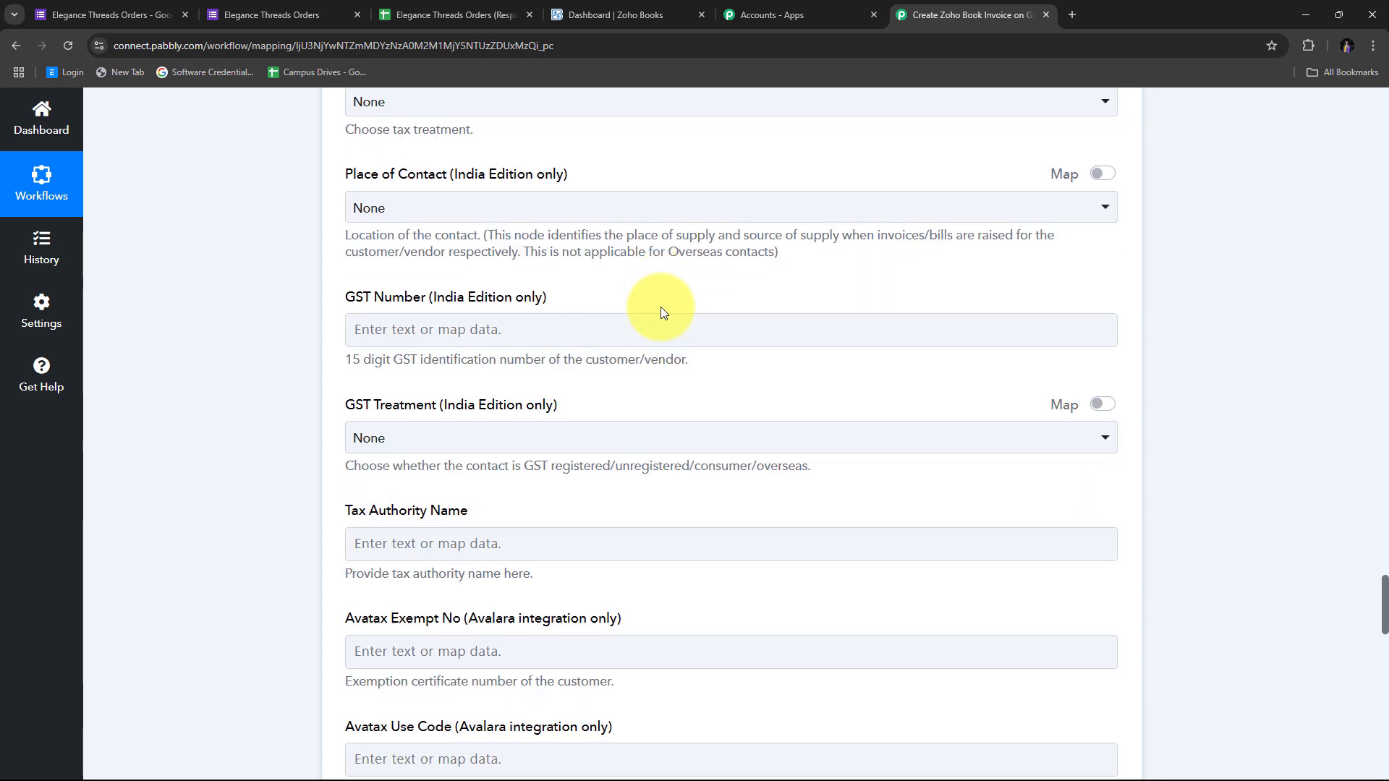
pyautogui.scroll(-9, 665, 313)
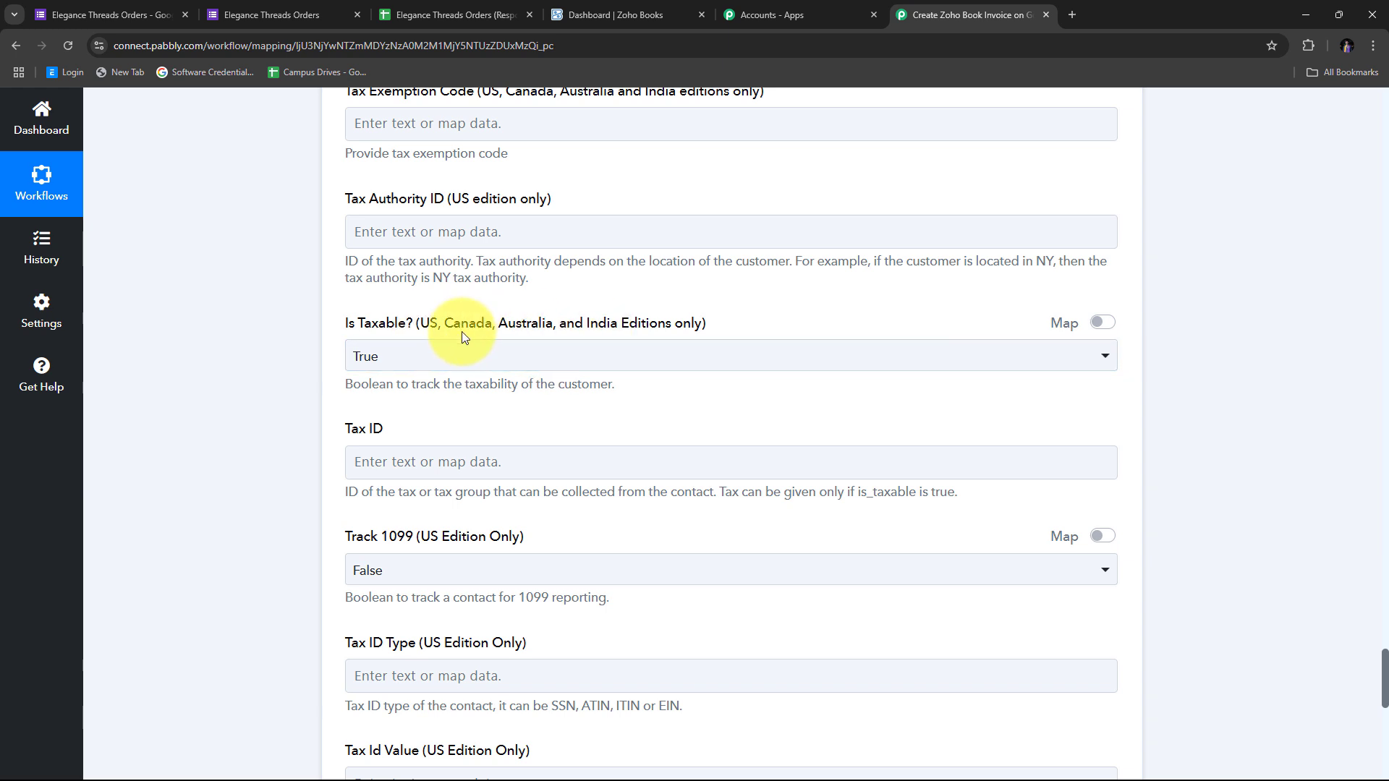
pyautogui.click(1102, 323)
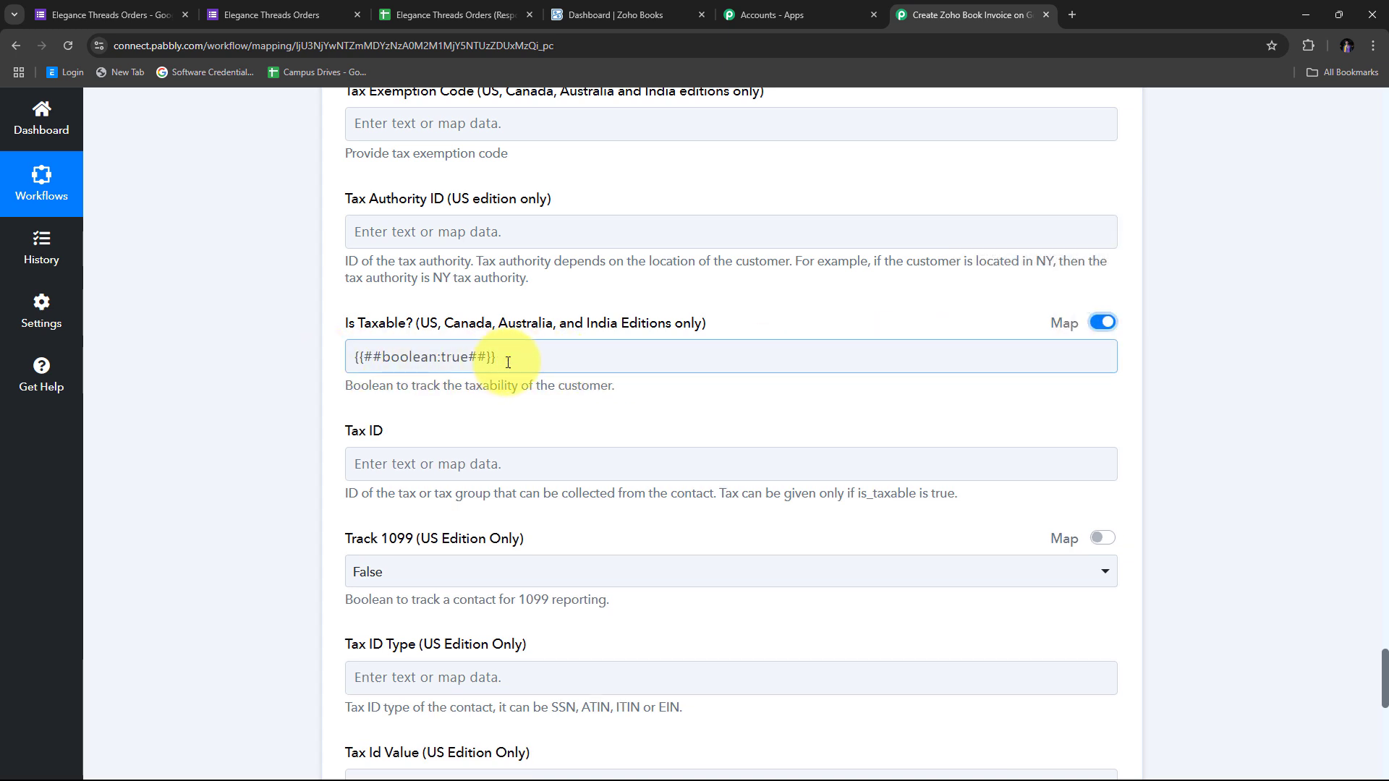
pyautogui.moveTo(510, 358); pyautogui.dragTo(341, 357)
pyautogui.press('BackSpace')
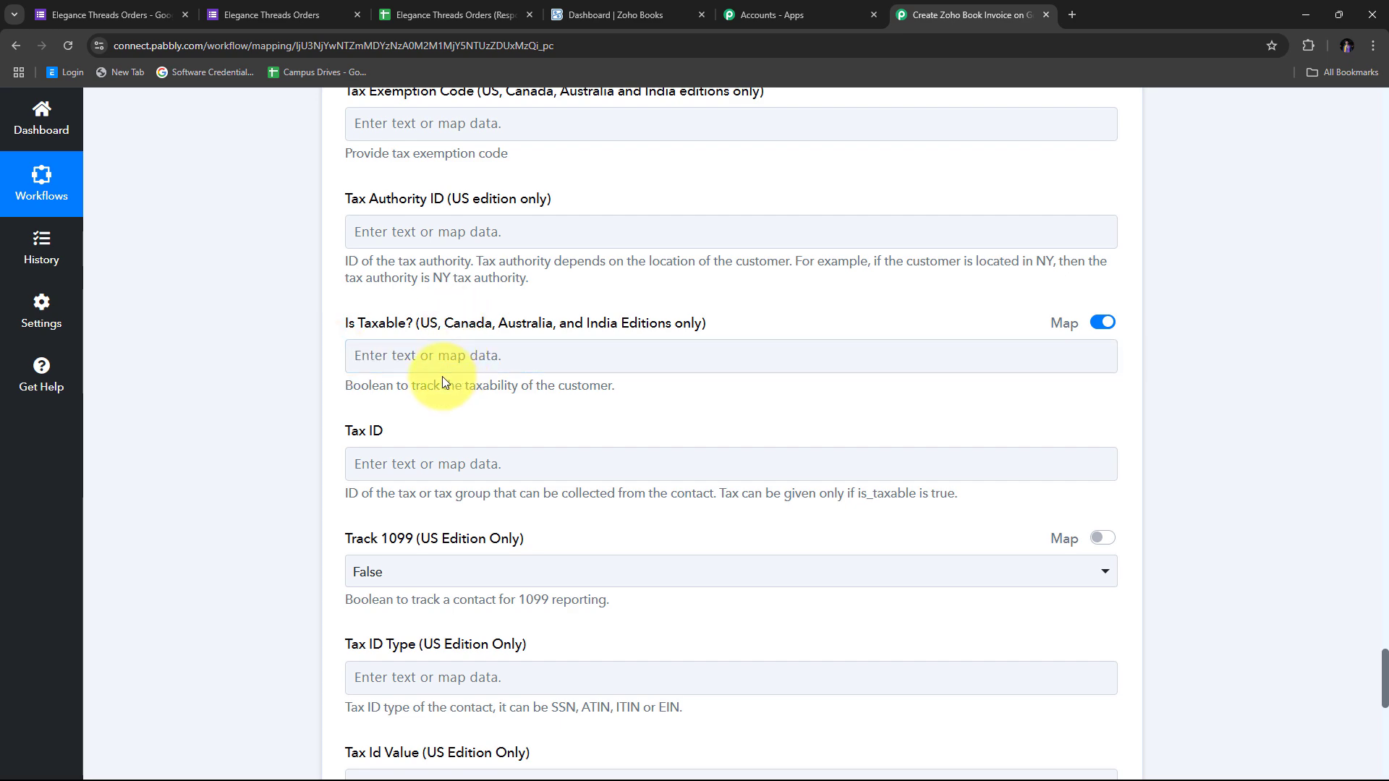
pyautogui.click(457, 355)
# Review the rest of the Create Contact form, leaving billing address, tax and tag fields blank
pyautogui.scroll(5, 458, 355)
pyautogui.scroll(20, 457, 355)
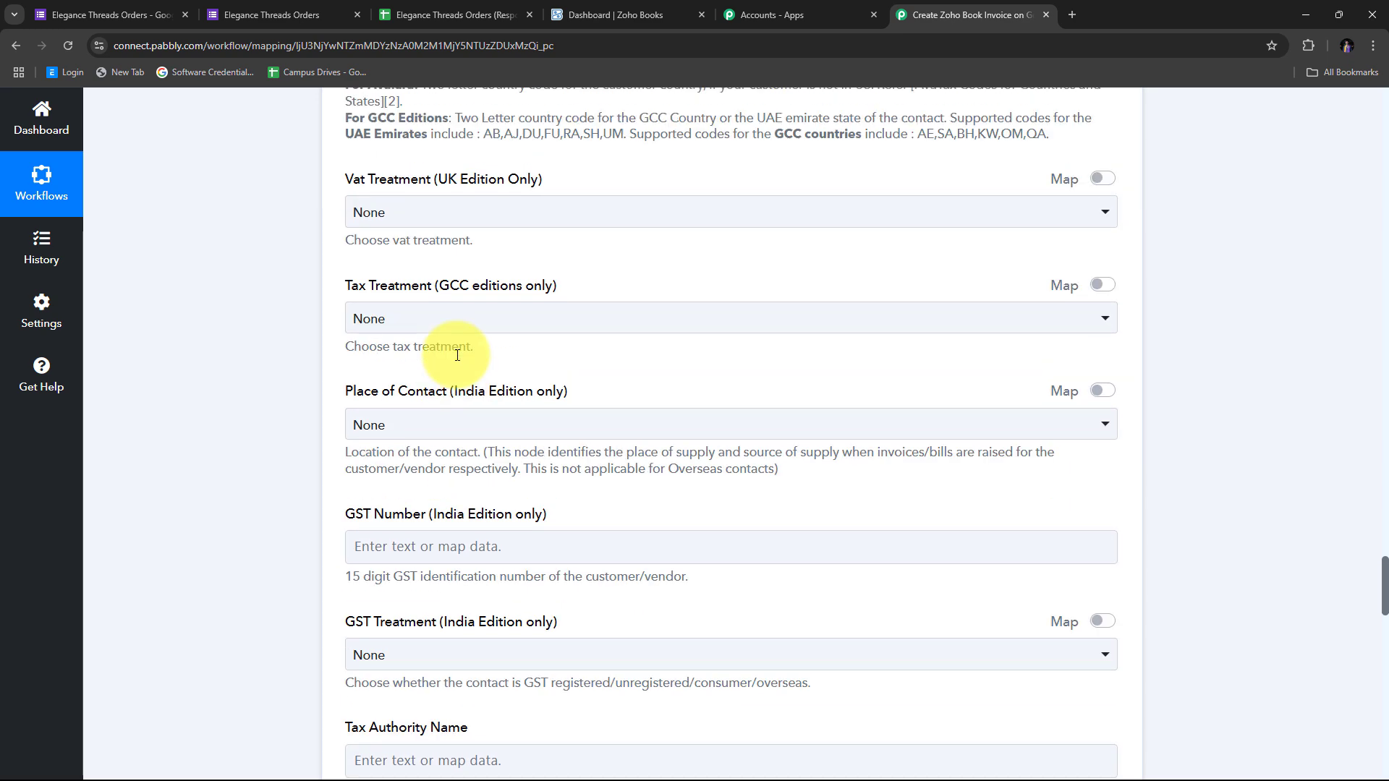
pyautogui.scroll(19, 457, 355)
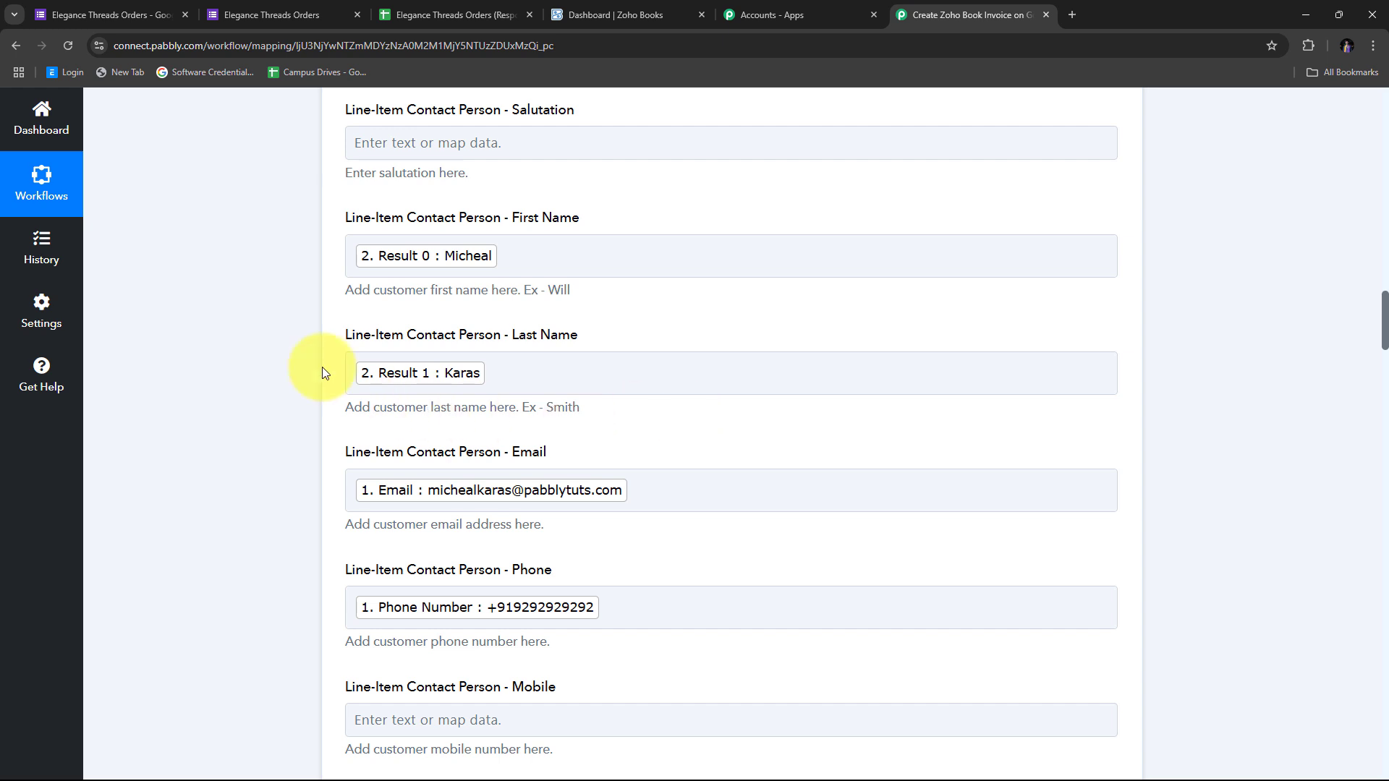
pyautogui.click(629, 361)
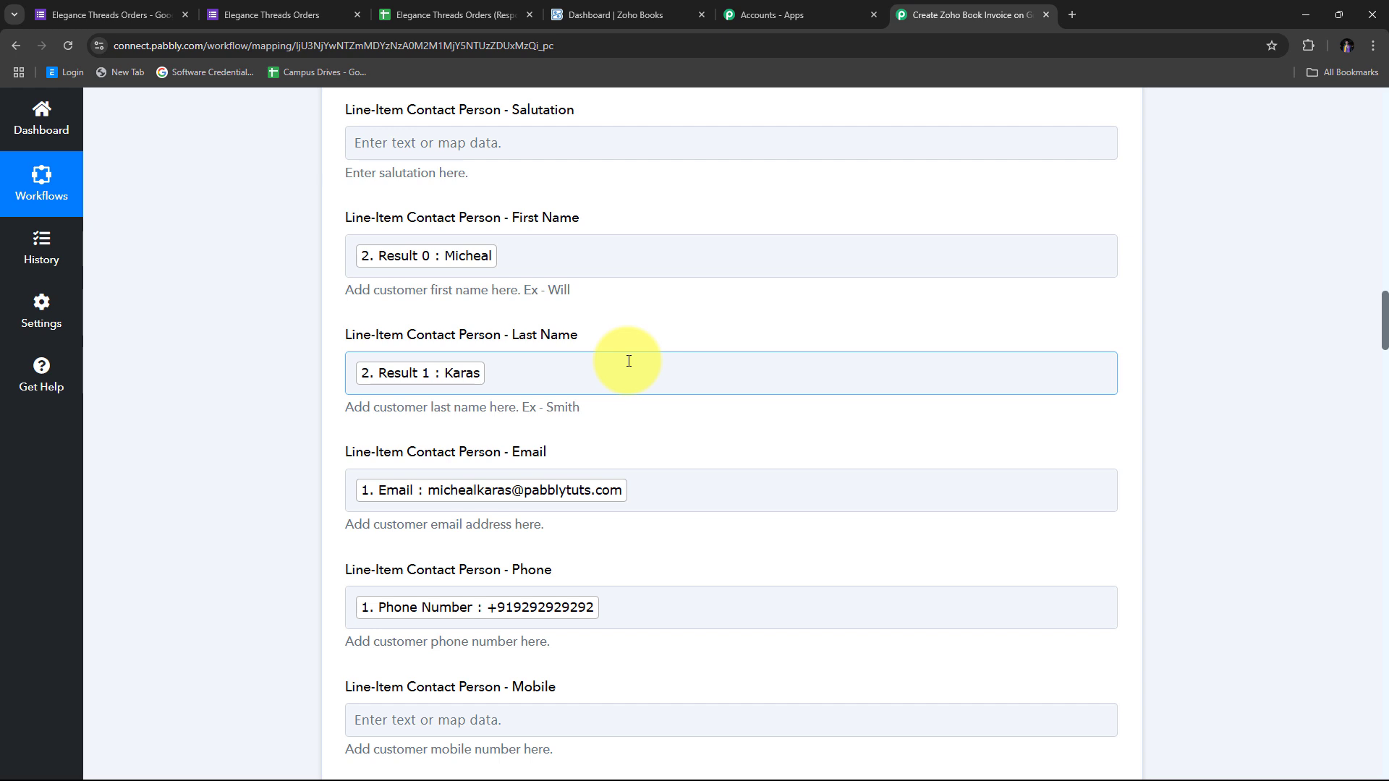
pyautogui.scroll(-10, 827, 345)
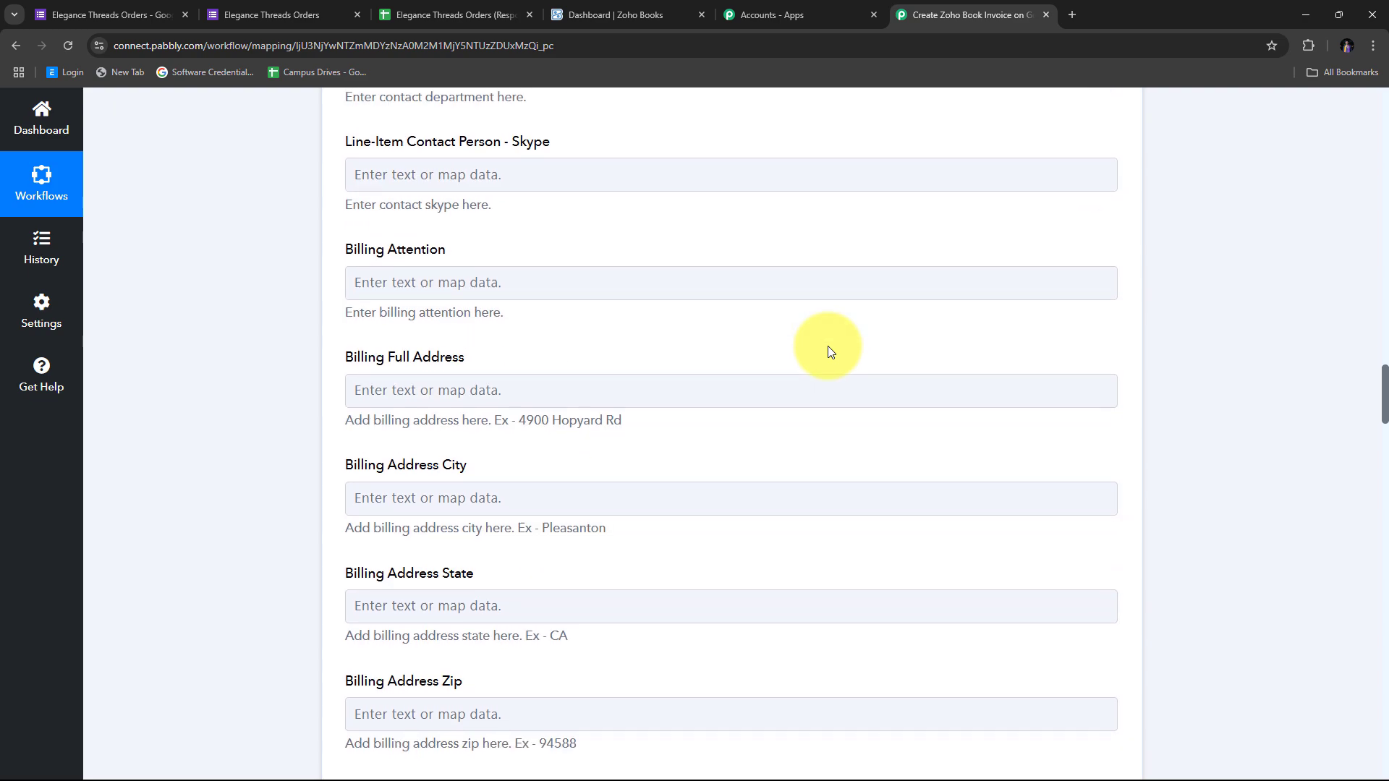
pyautogui.scroll(-20, 828, 352)
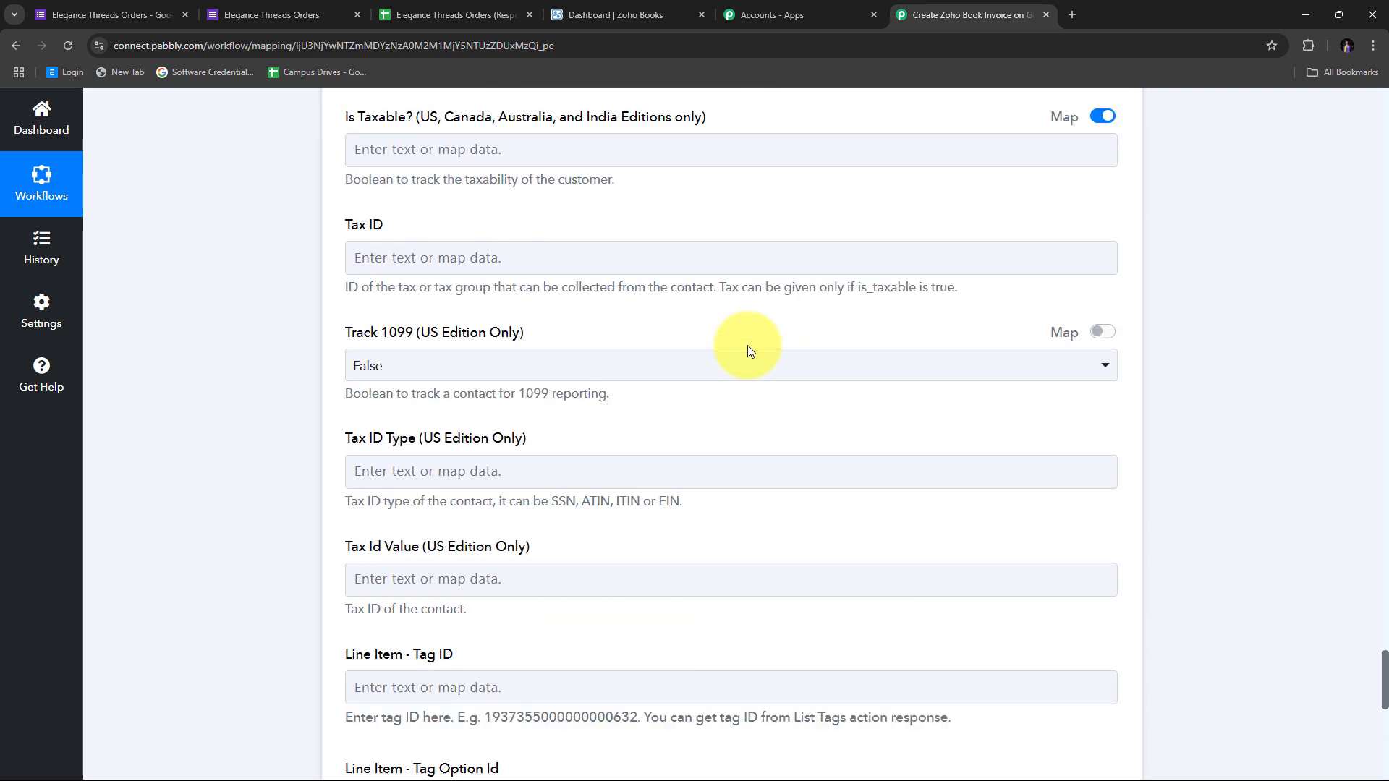
pyautogui.scroll(-10, 748, 345)
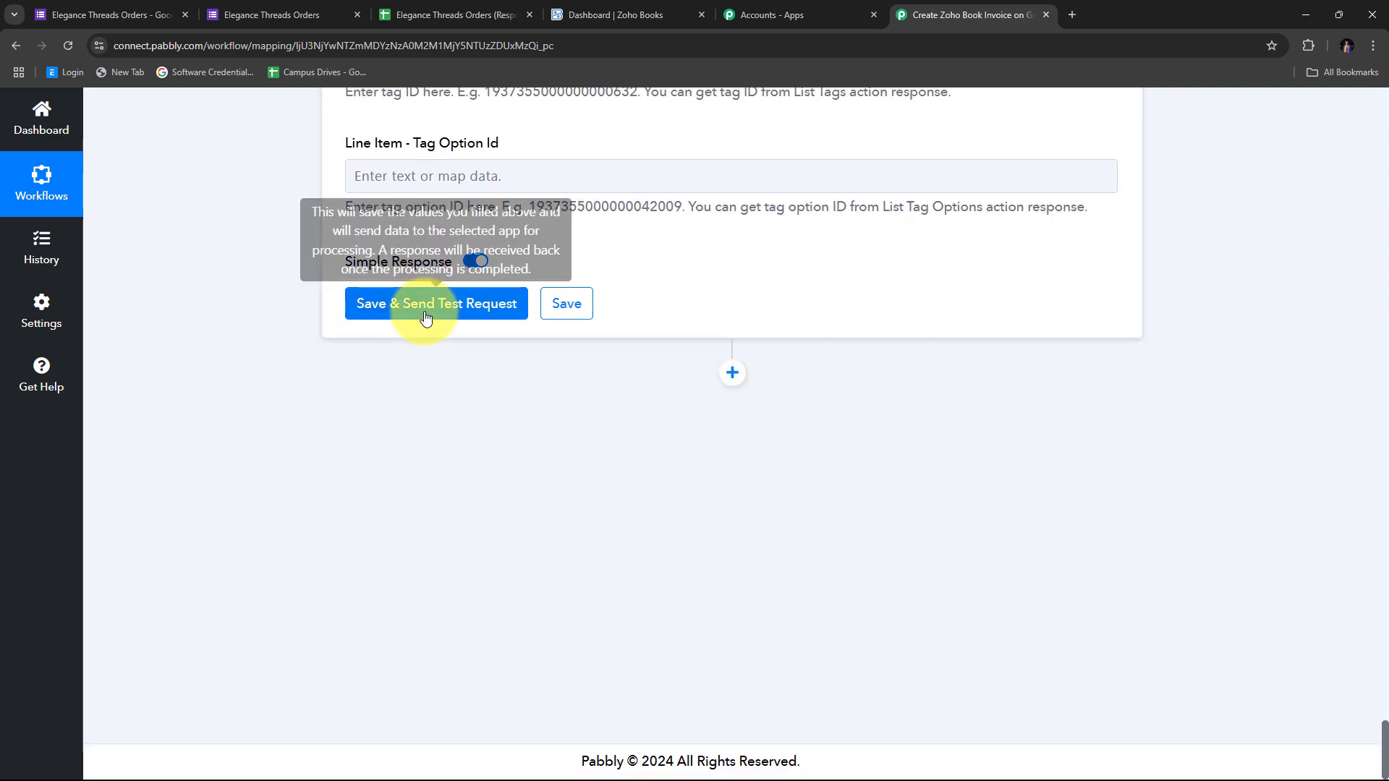
# Save and test the Create Contact step, confirming Code 0 'The contact has been added.'
pyautogui.click(448, 310)
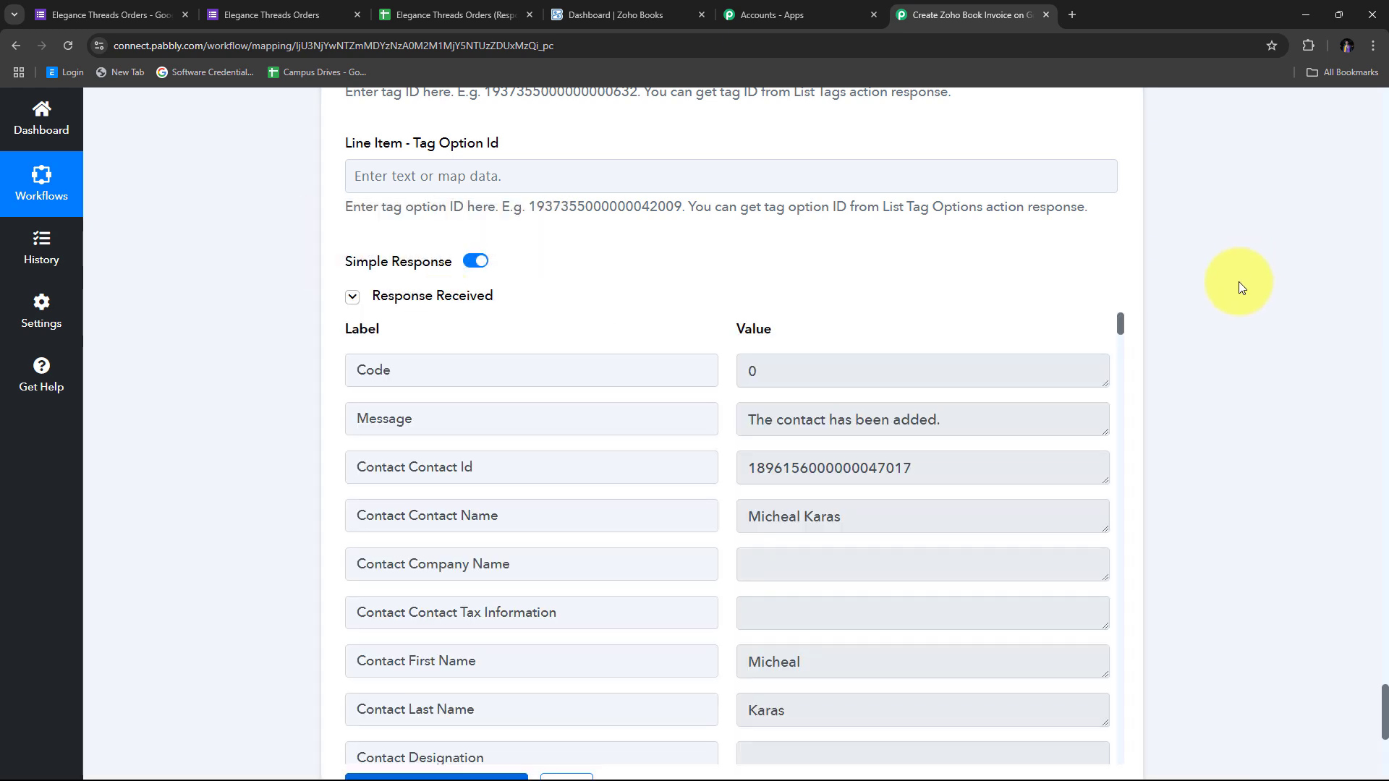
pyautogui.scroll(-2, 1215, 347)
pyautogui.scroll(-3, 731, 347)
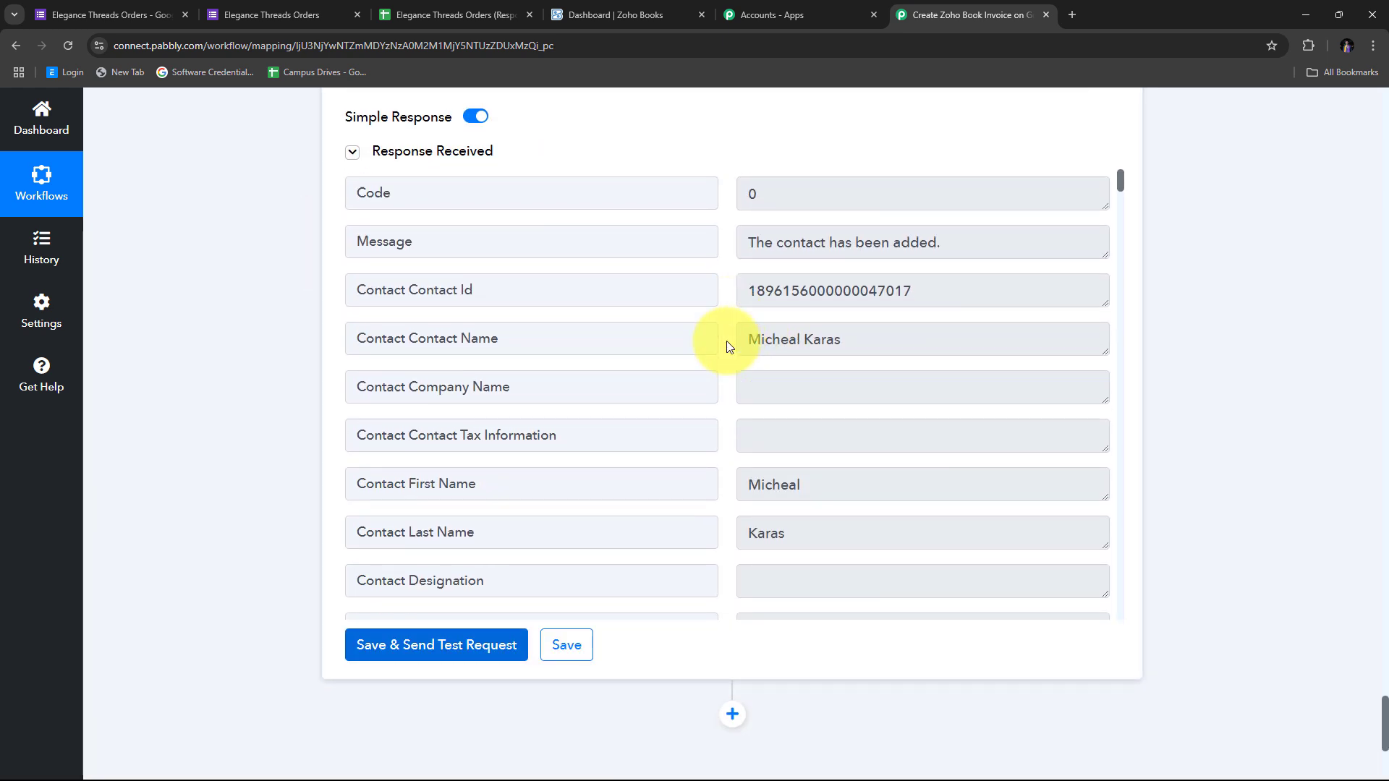
pyautogui.scroll(3, 726, 346)
pyautogui.scroll(-5, 727, 346)
pyautogui.scroll(5, 727, 346)
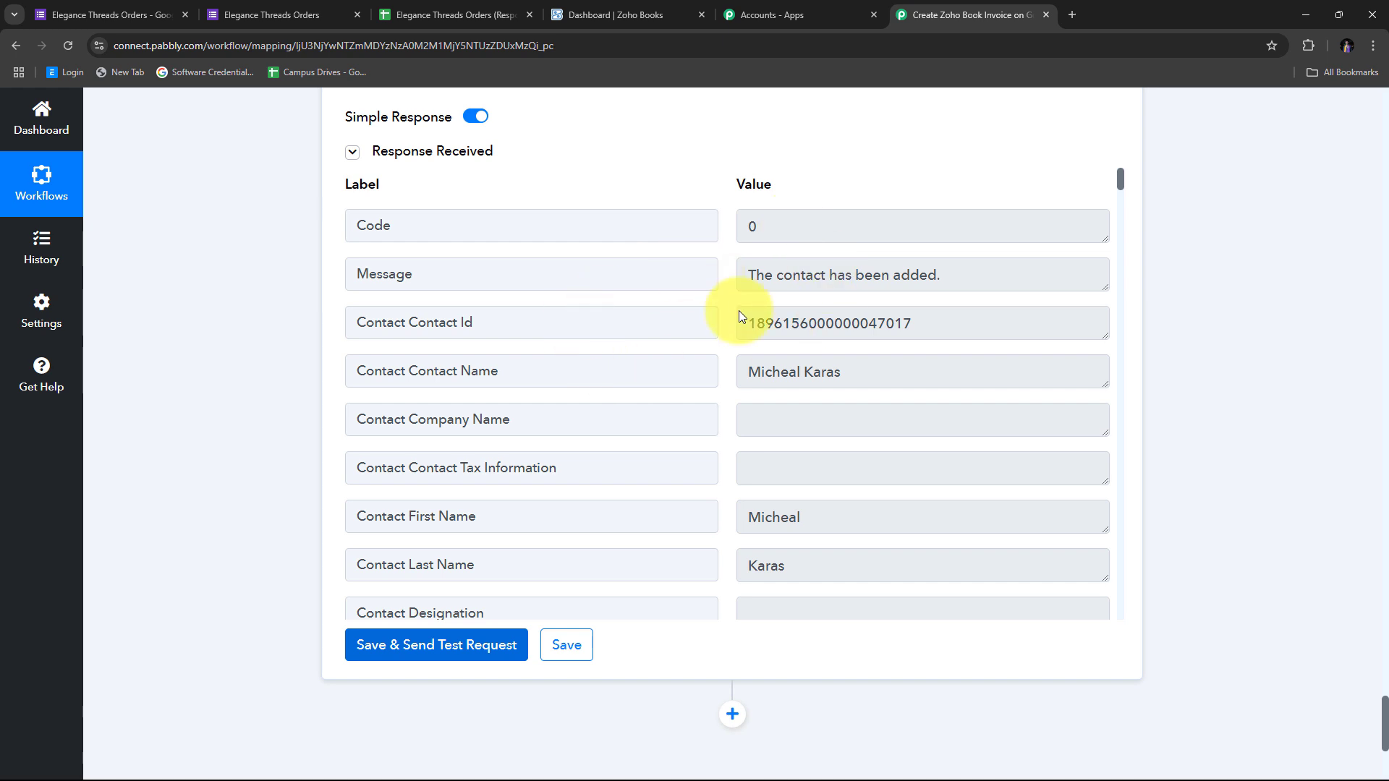
pyautogui.click(628, 17)
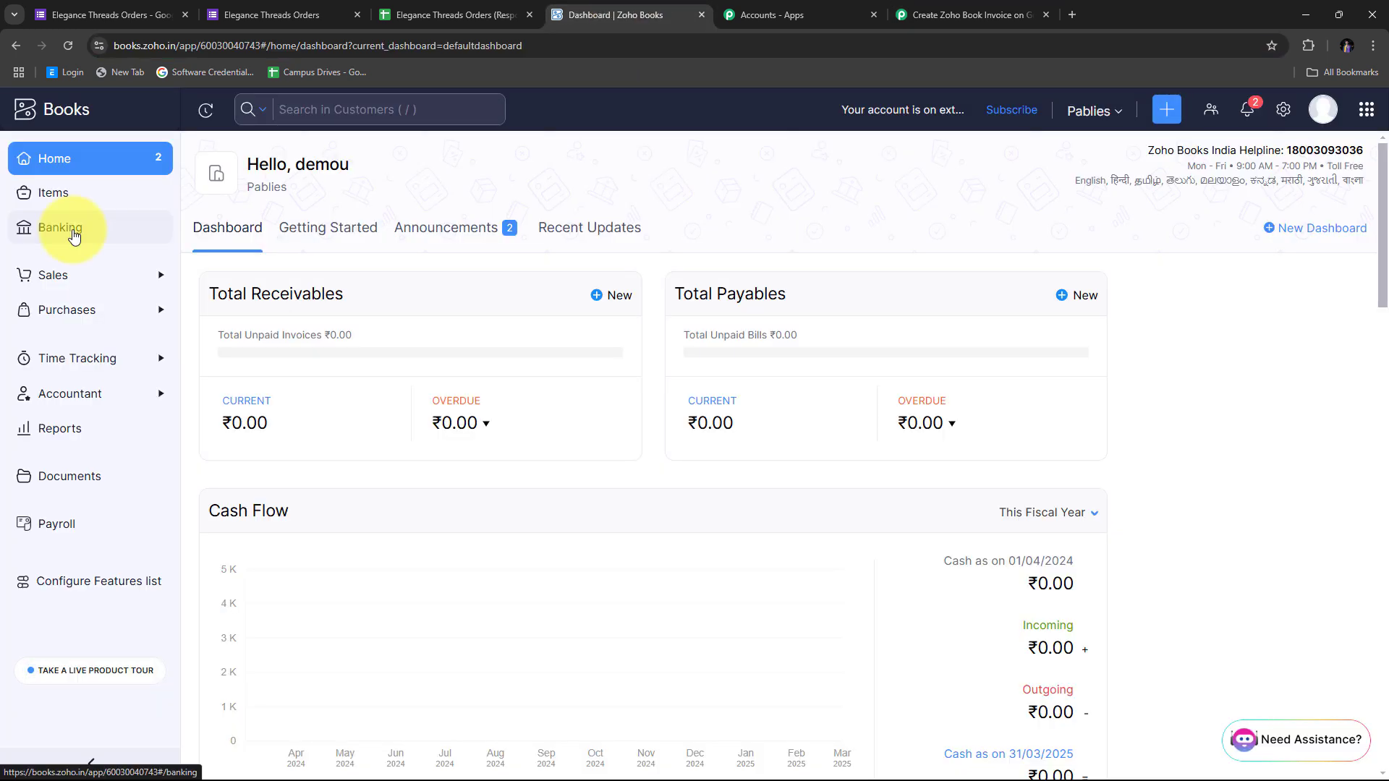
# Search Zoho Books for 'custo' to reach All Customers and confirm the test contact is listed
pyautogui.click(303, 109)
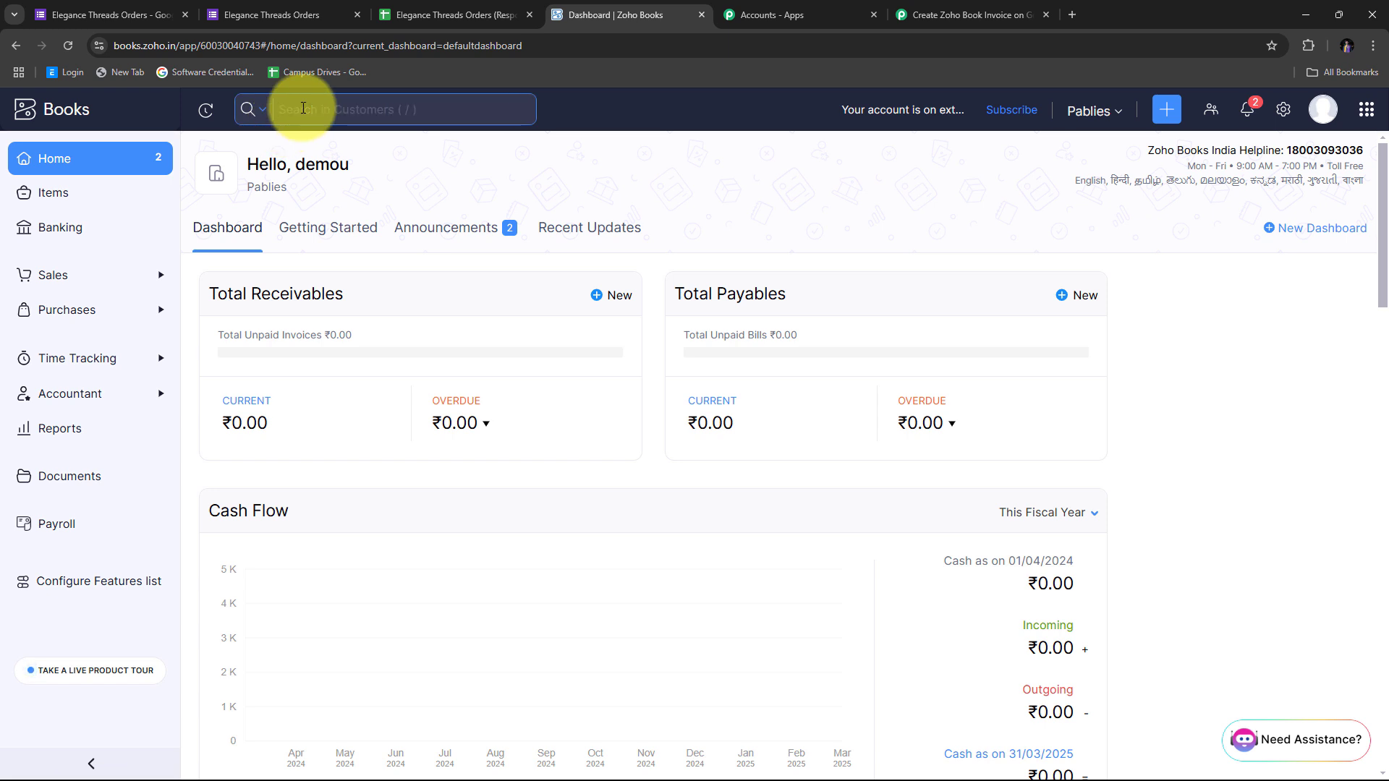
pyautogui.write('custo')
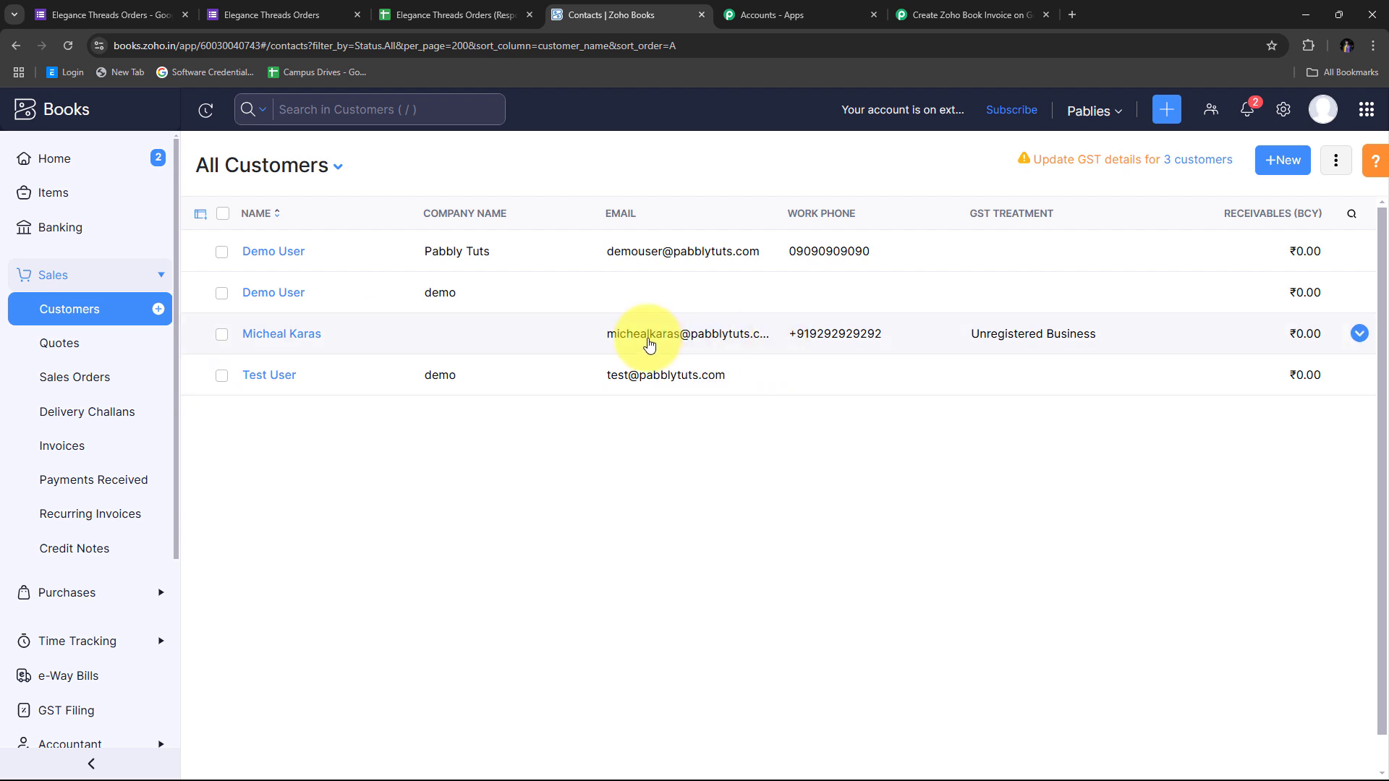
pyautogui.click(933, 14)
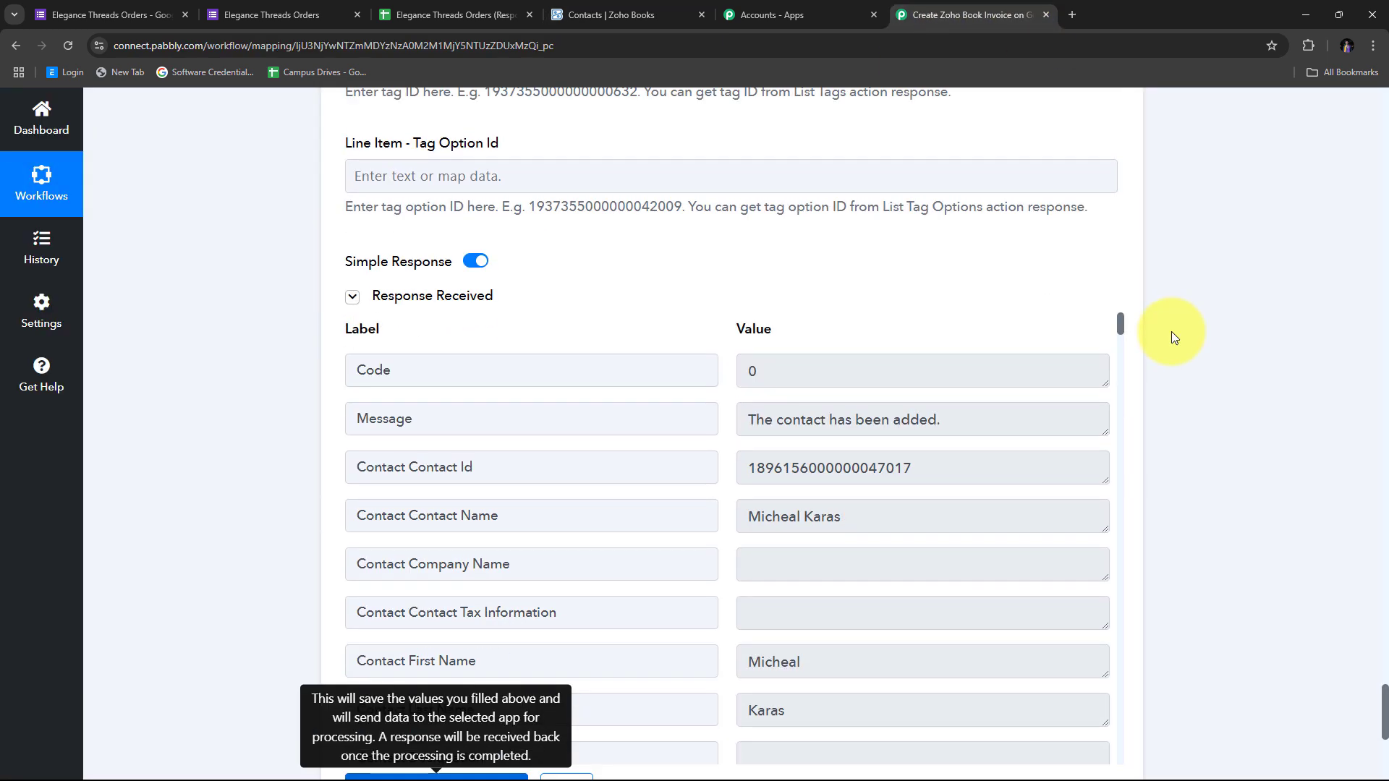
pyautogui.scroll(-2, 1172, 332)
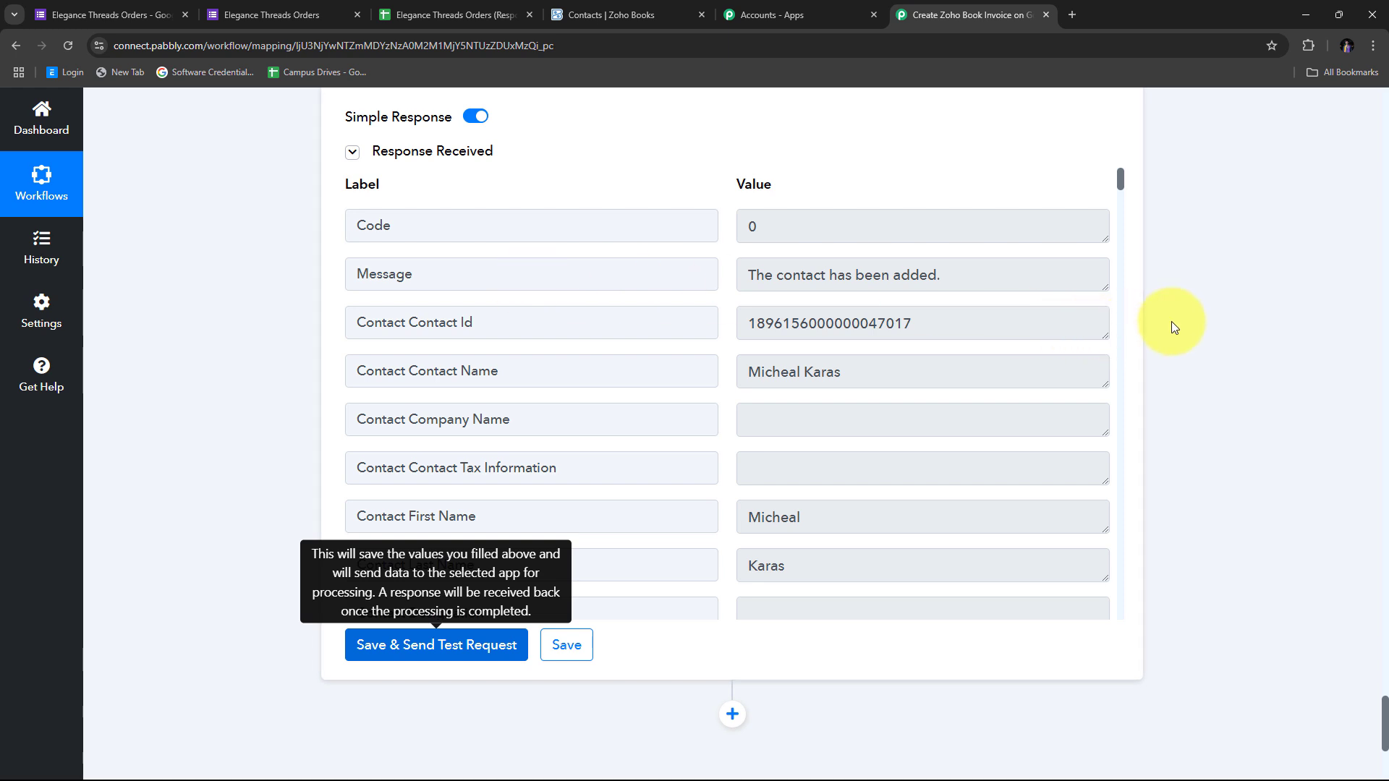
pyautogui.scroll(-4, 1230, 336)
# Add a Zoho Books 'Create Sales Invoice' action below the contact step using the existing Zoho Books connection
pyautogui.click(732, 426)
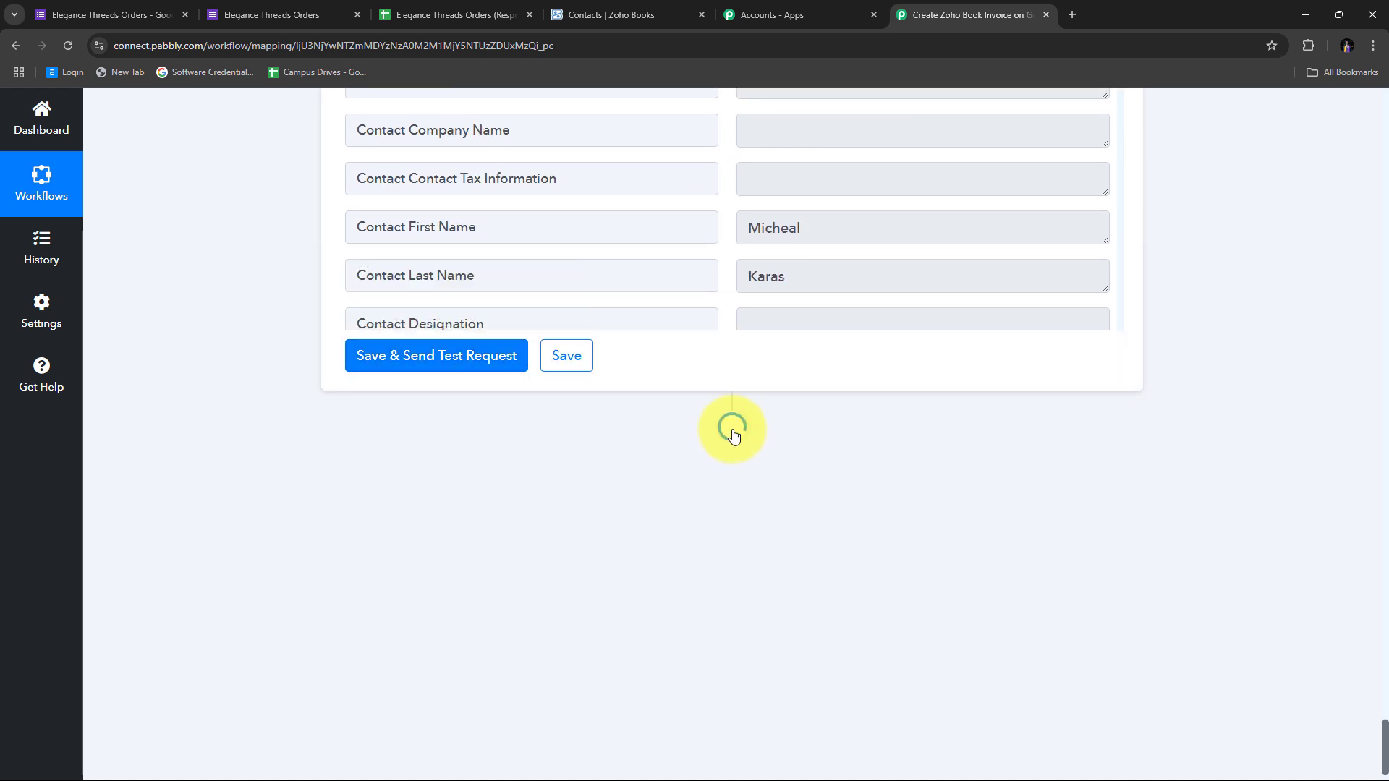
pyautogui.click(405, 390)
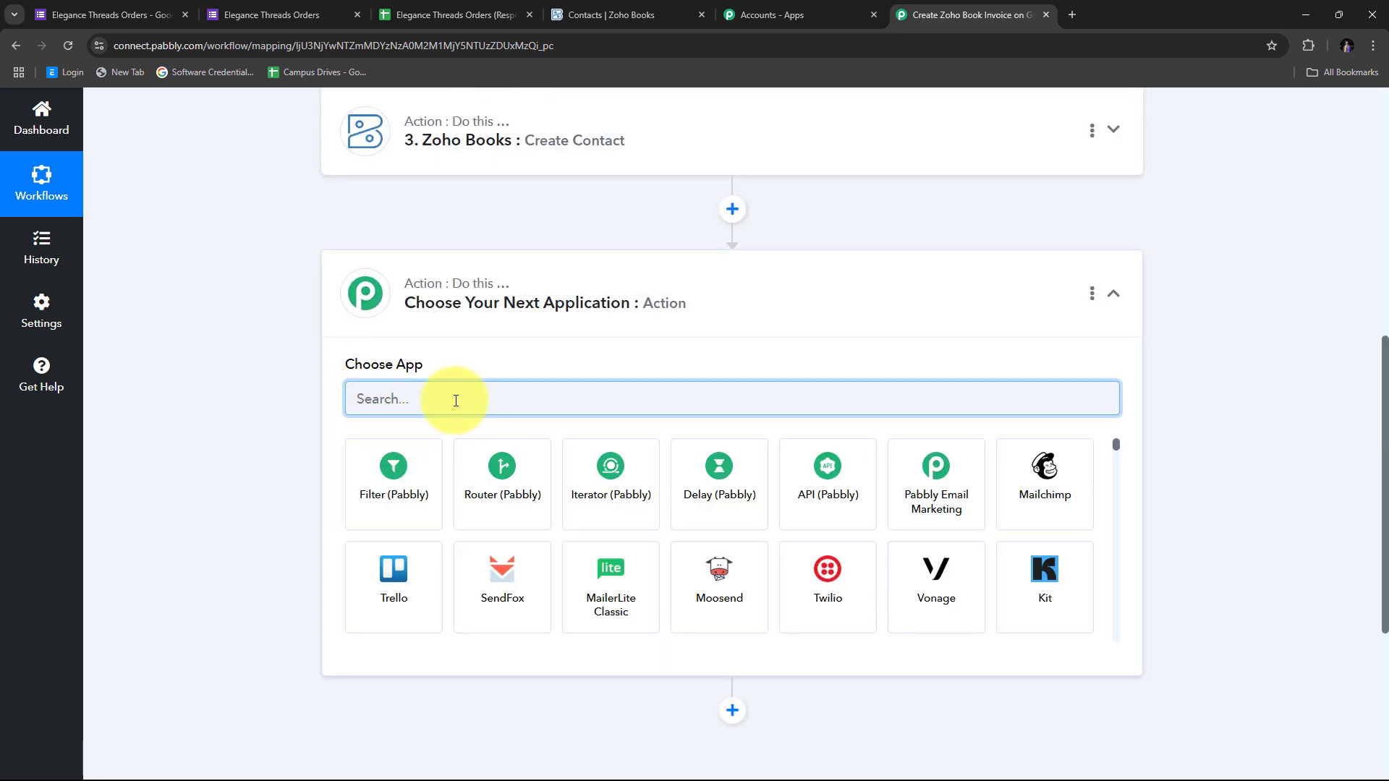
pyautogui.write('Zoho Books')
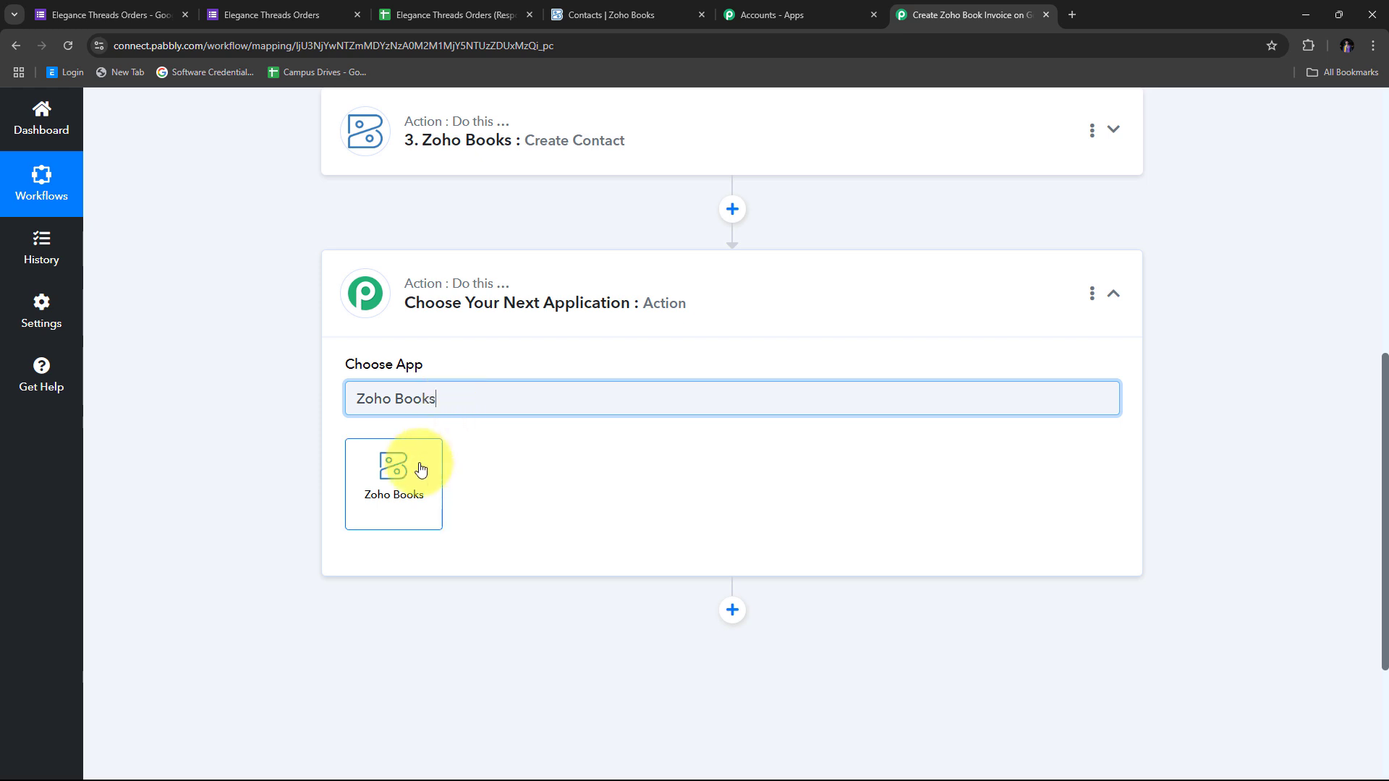
pyautogui.click(387, 468)
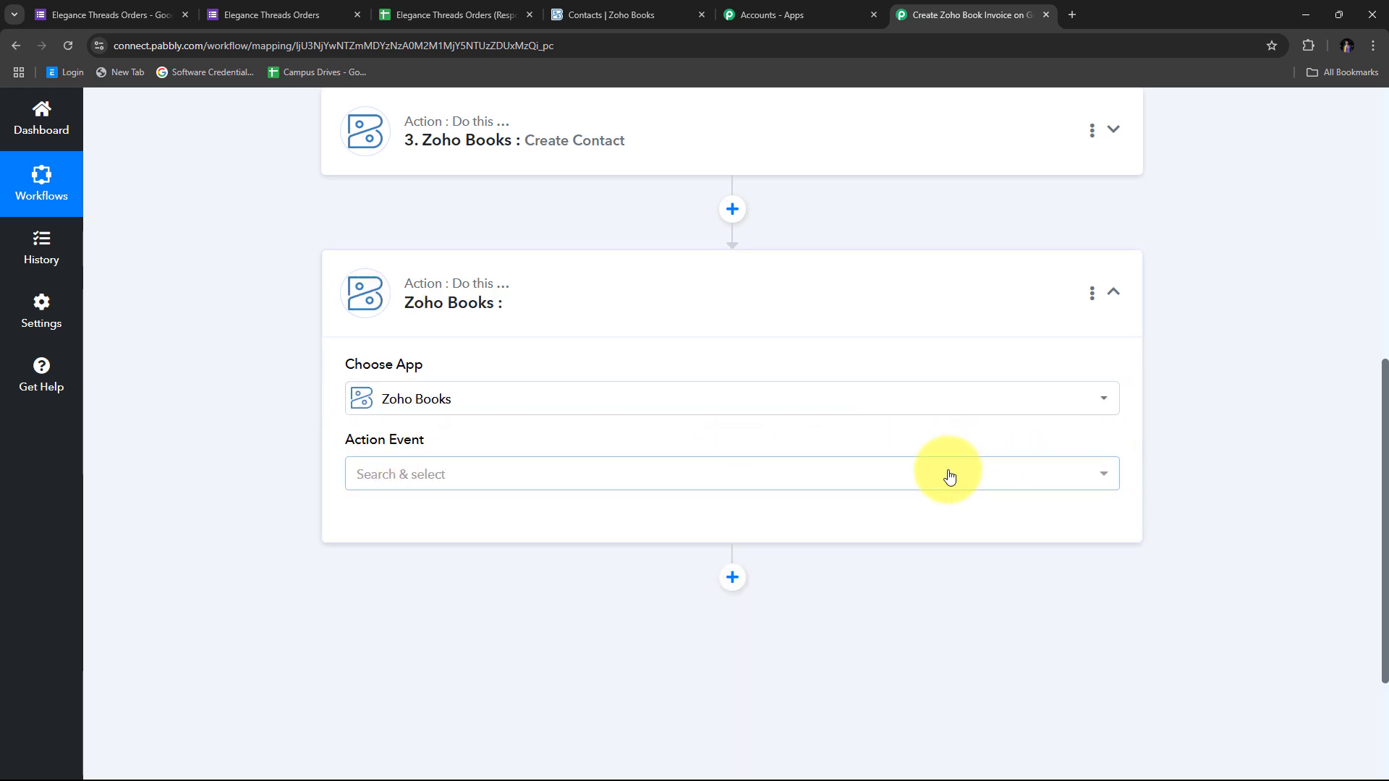
pyautogui.click(544, 476)
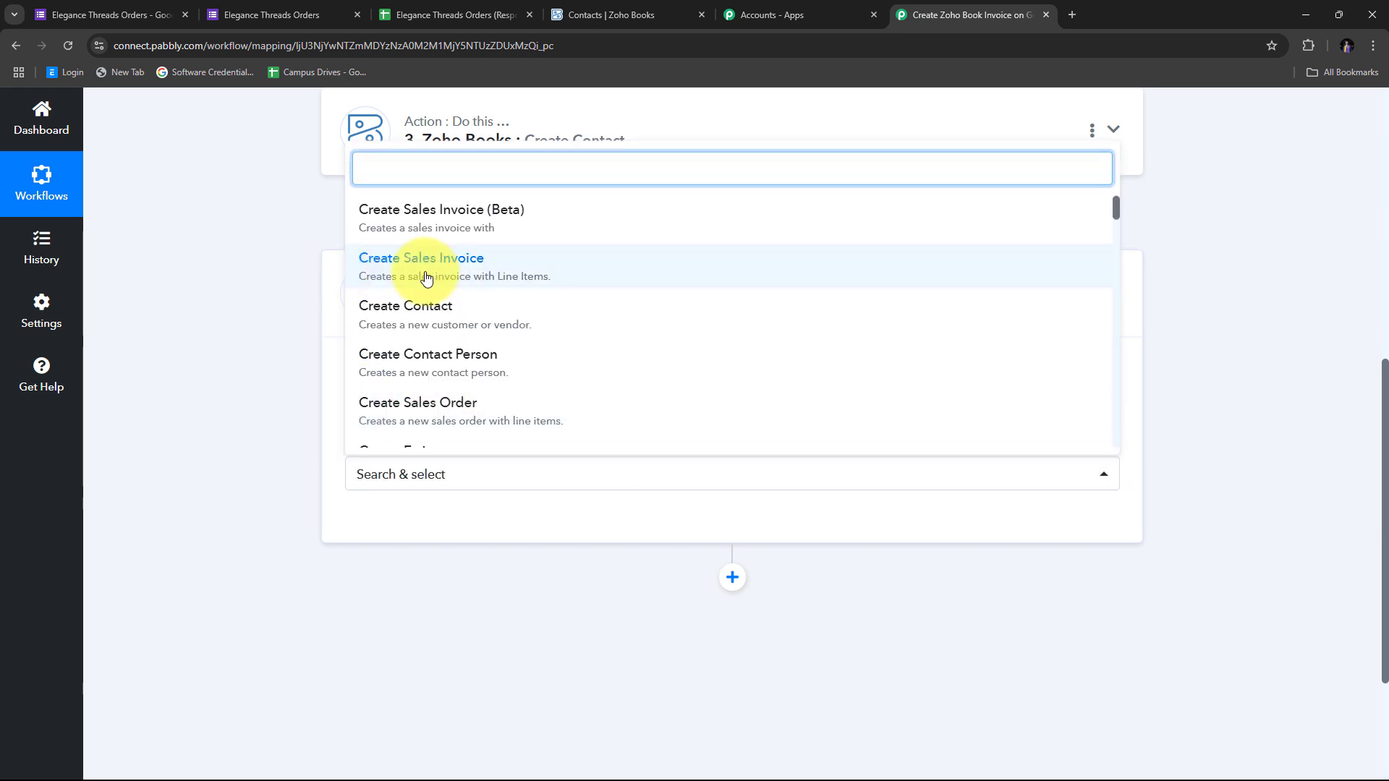
pyautogui.click(485, 277)
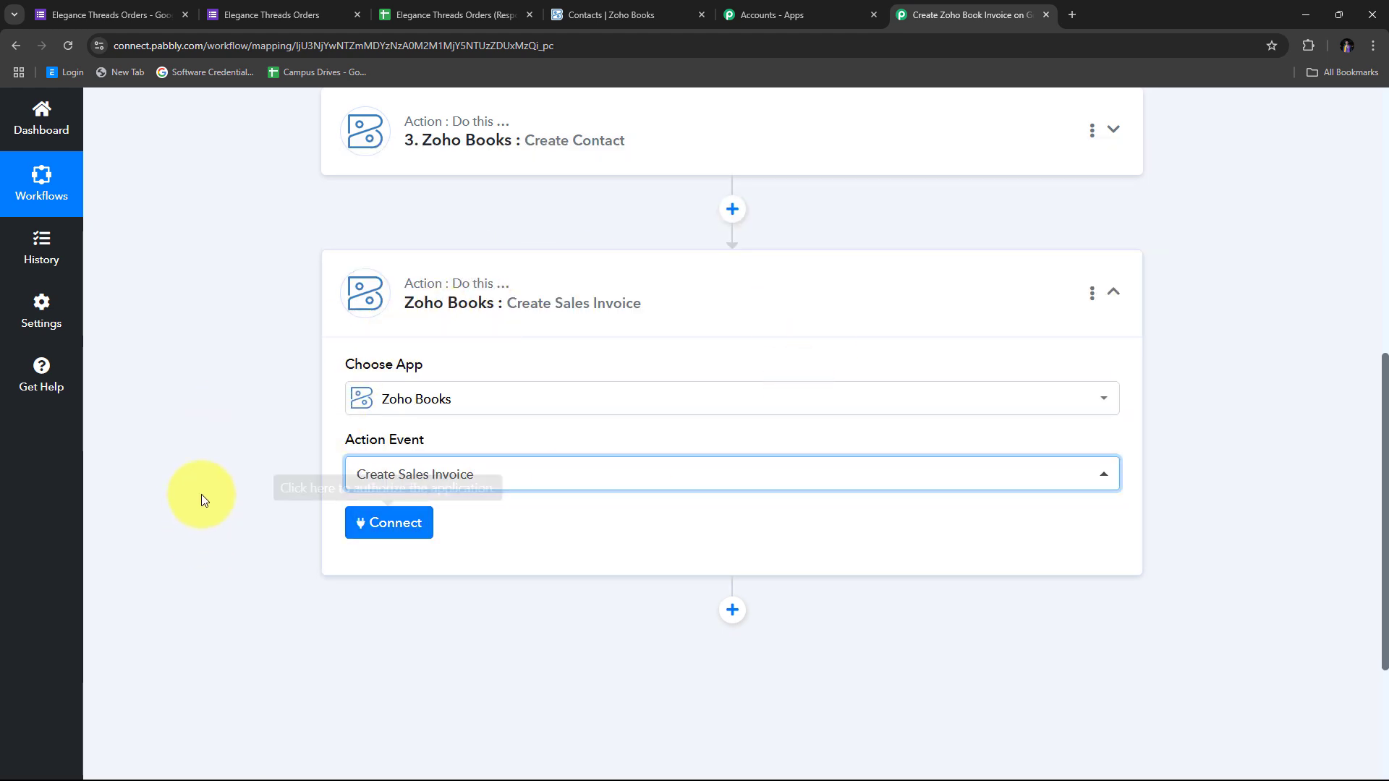
pyautogui.click(399, 524)
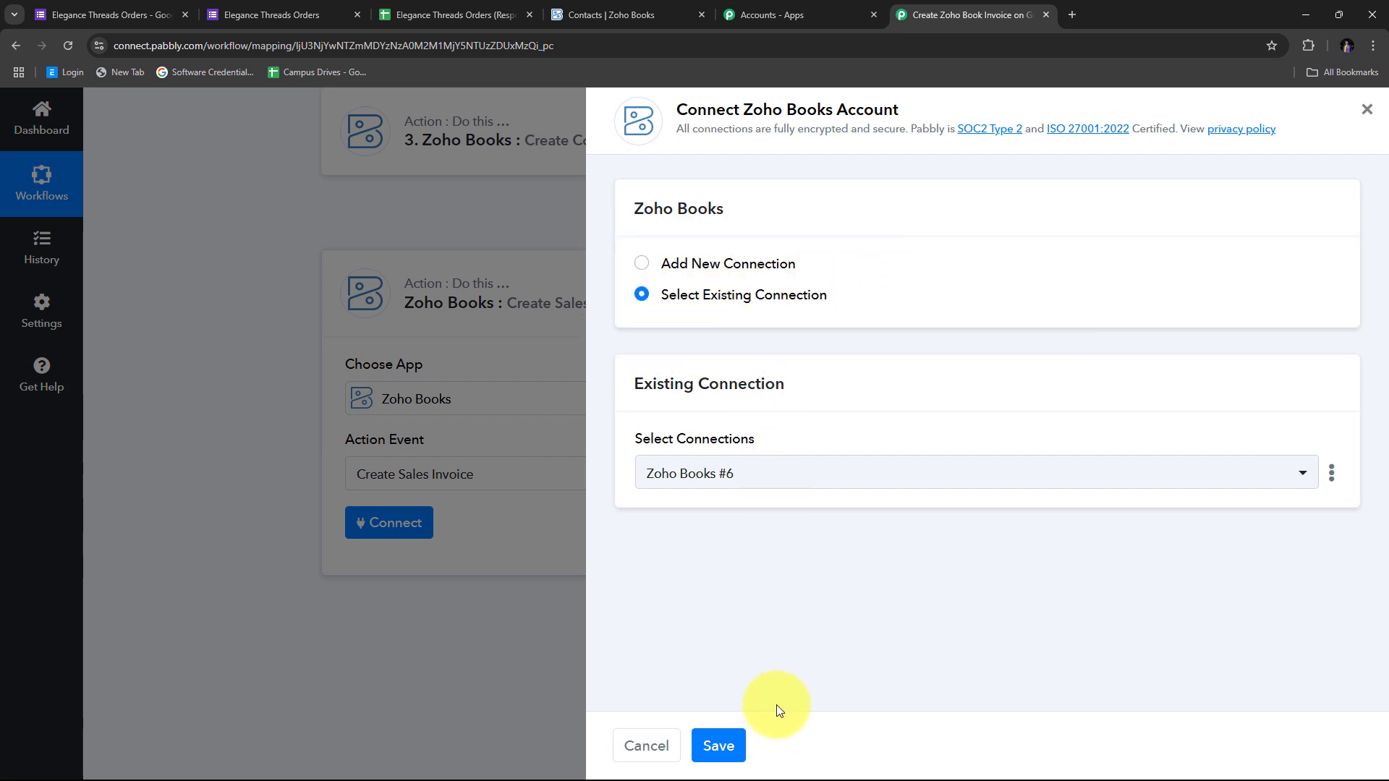
pyautogui.click(719, 748)
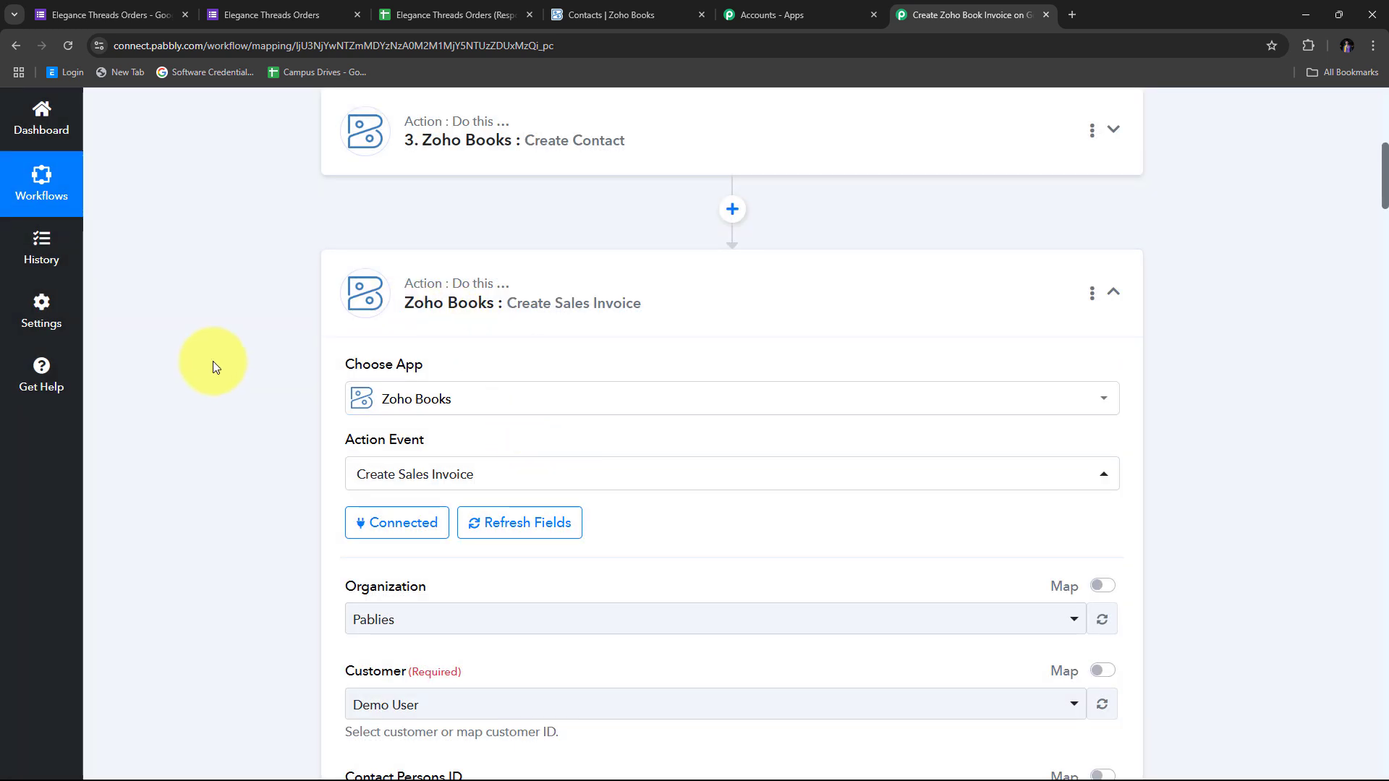
# Scroll through the Create Sales Invoice fields to check Organization Pablies and the preset Customer
pyautogui.scroll(-8, 726, 342)
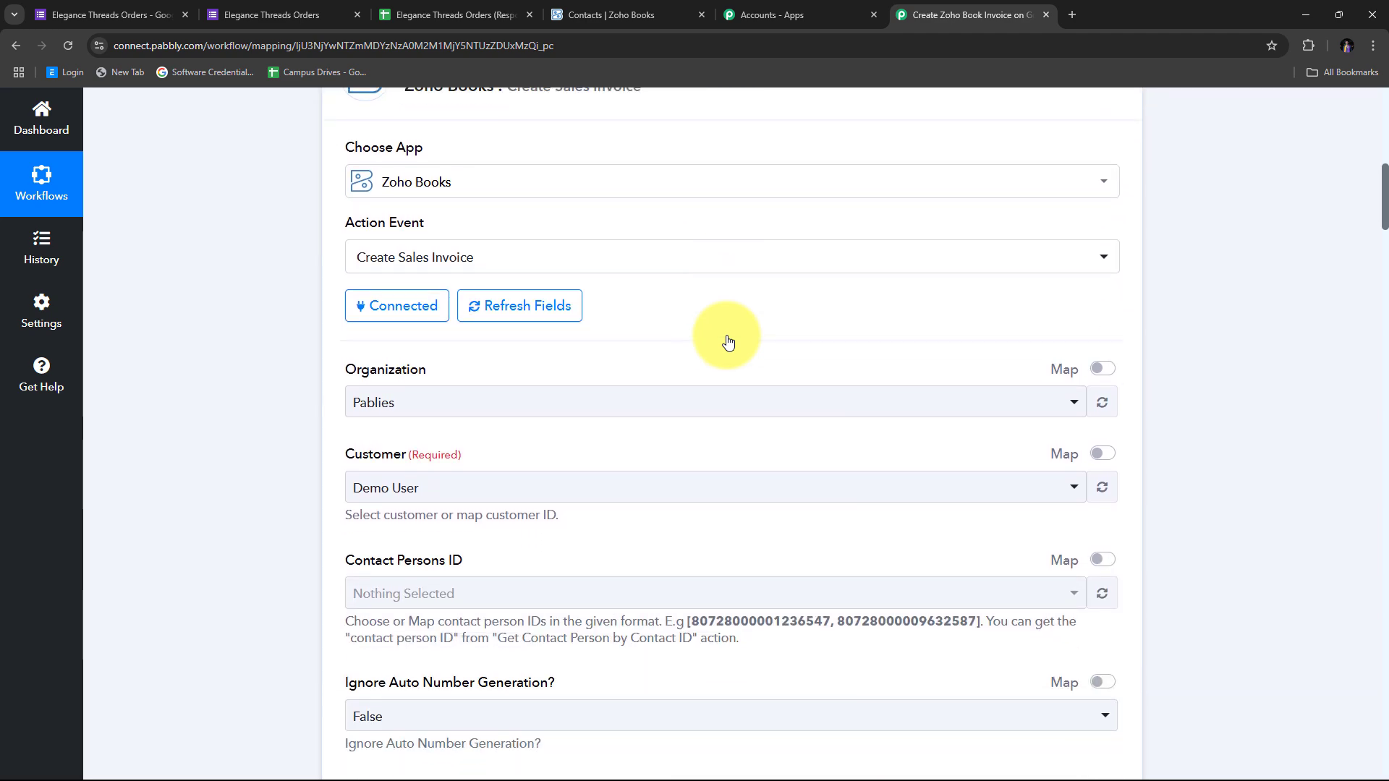
pyautogui.scroll(-16, 726, 335)
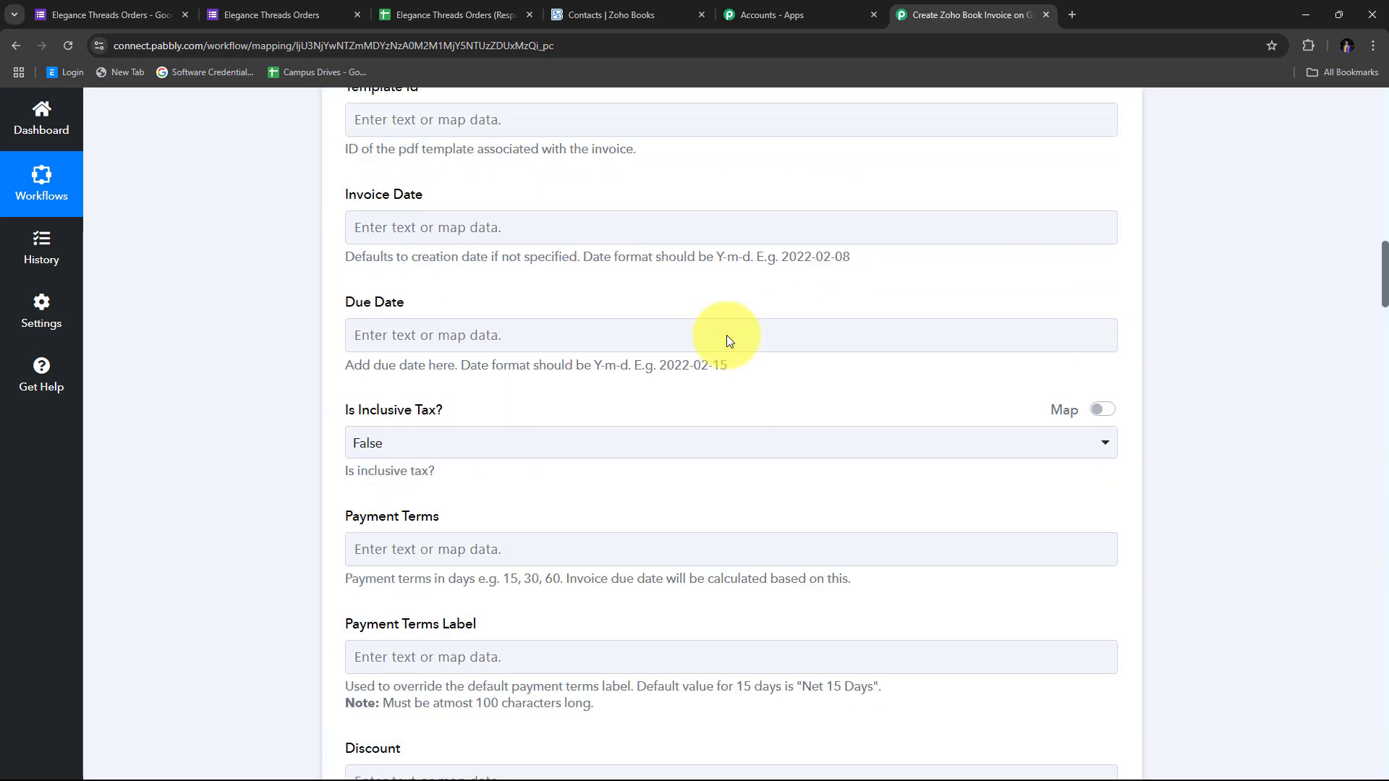
pyautogui.scroll(20, 562, 376)
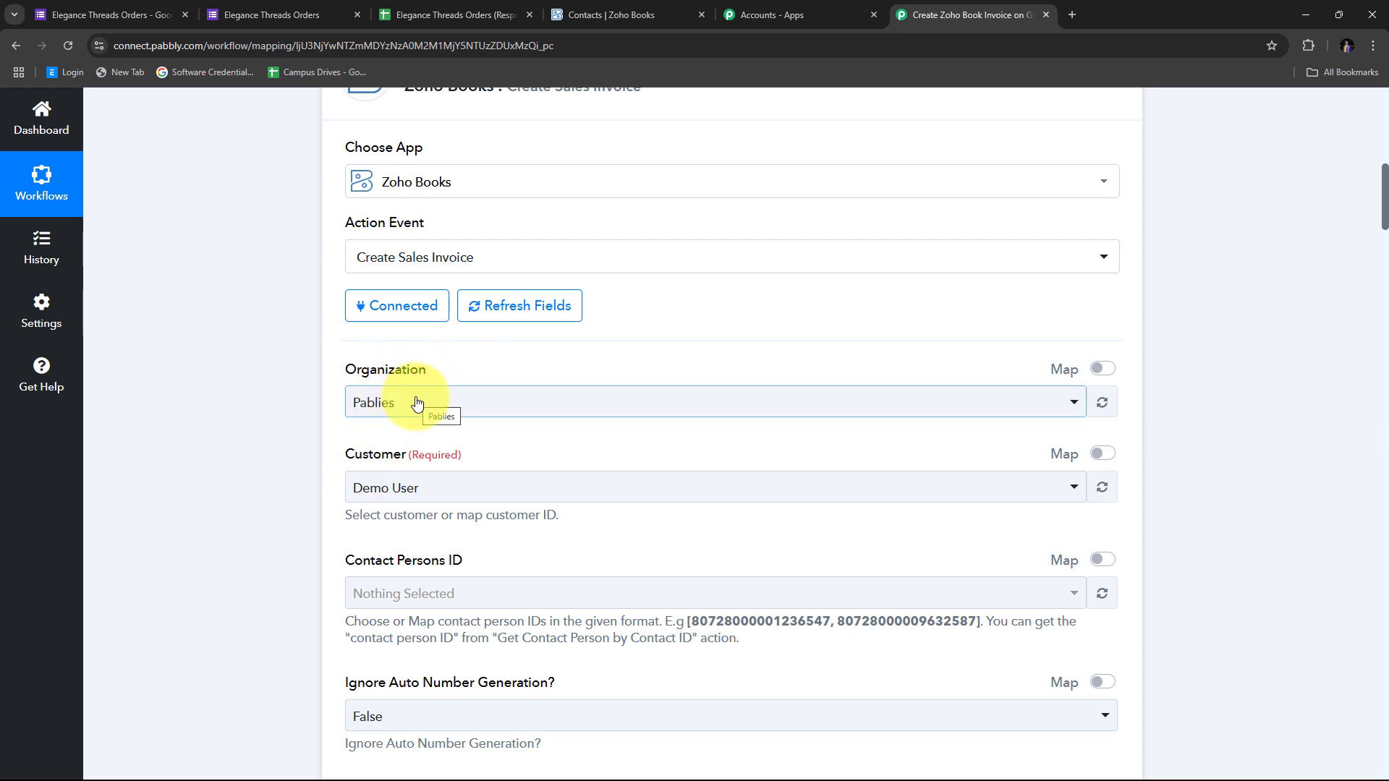
pyautogui.scroll(-1, 417, 403)
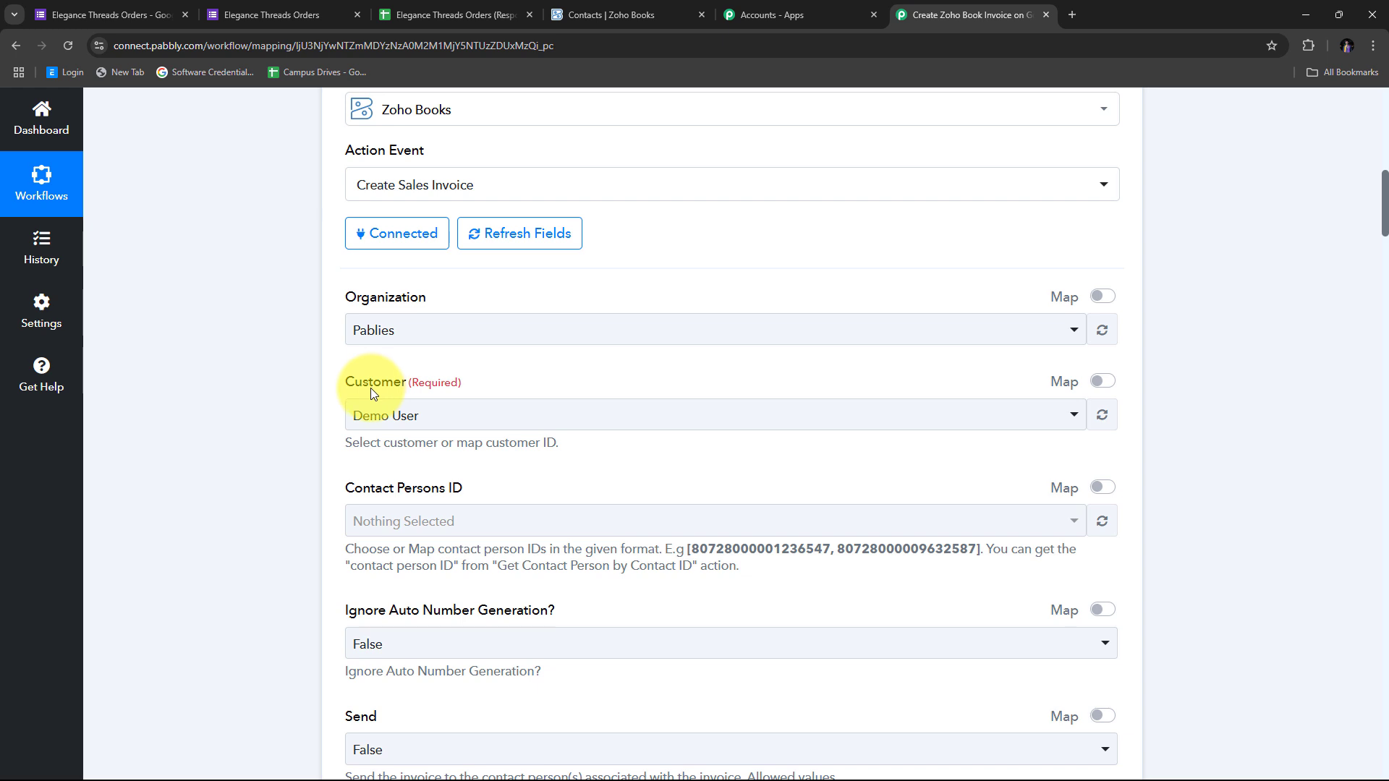
# Replace the invoice's default Customer ID with the Contact Id from the Create Contact step
pyautogui.click(1104, 383)
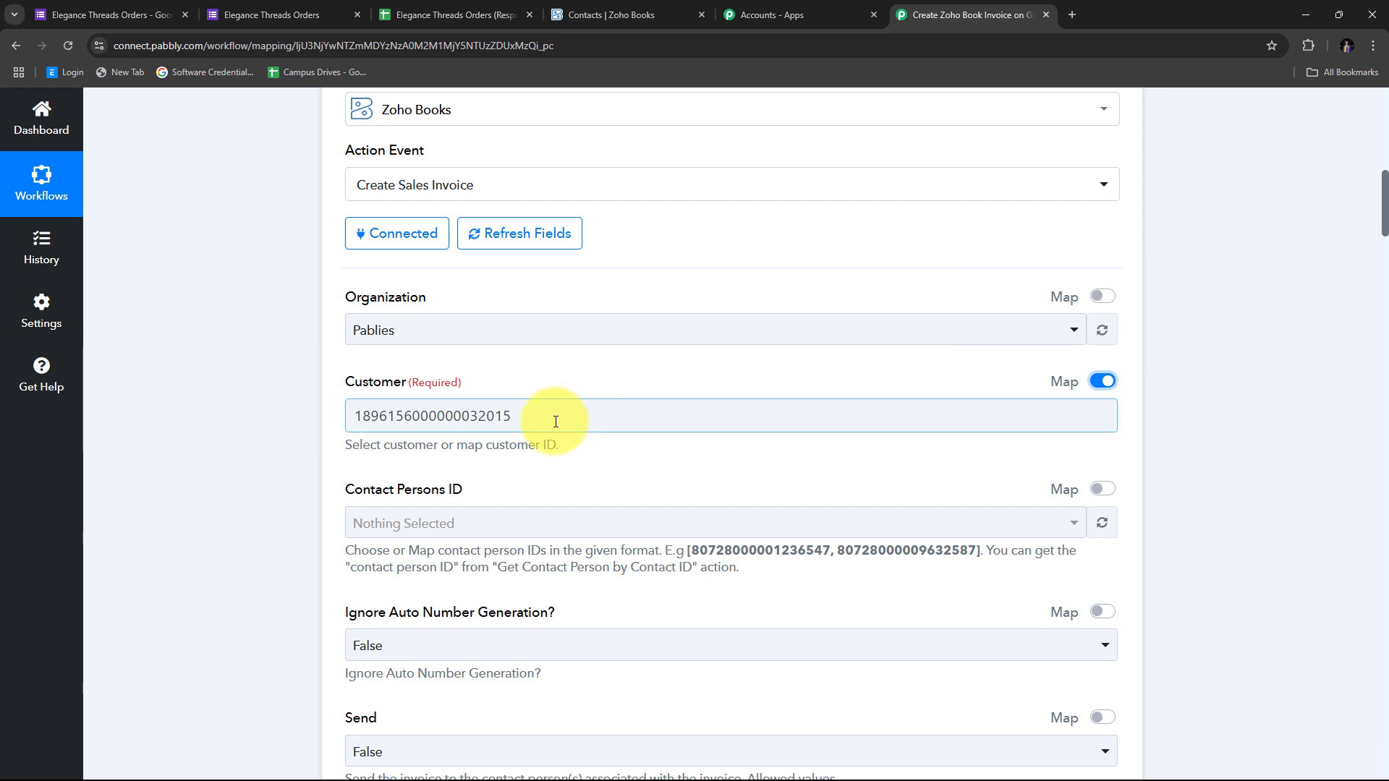
pyautogui.moveTo(552, 414); pyautogui.dragTo(289, 425)
pyautogui.press('BackSpace')
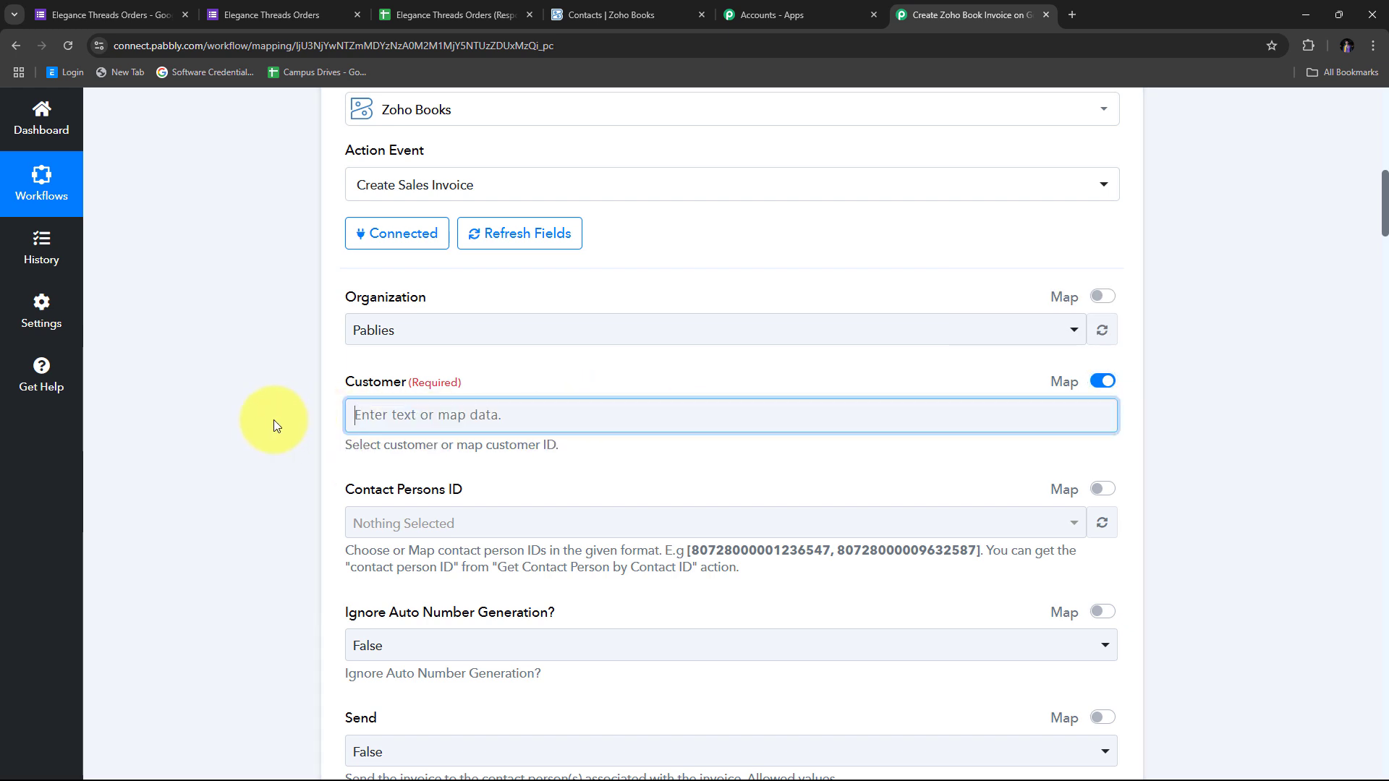
pyautogui.click(371, 414)
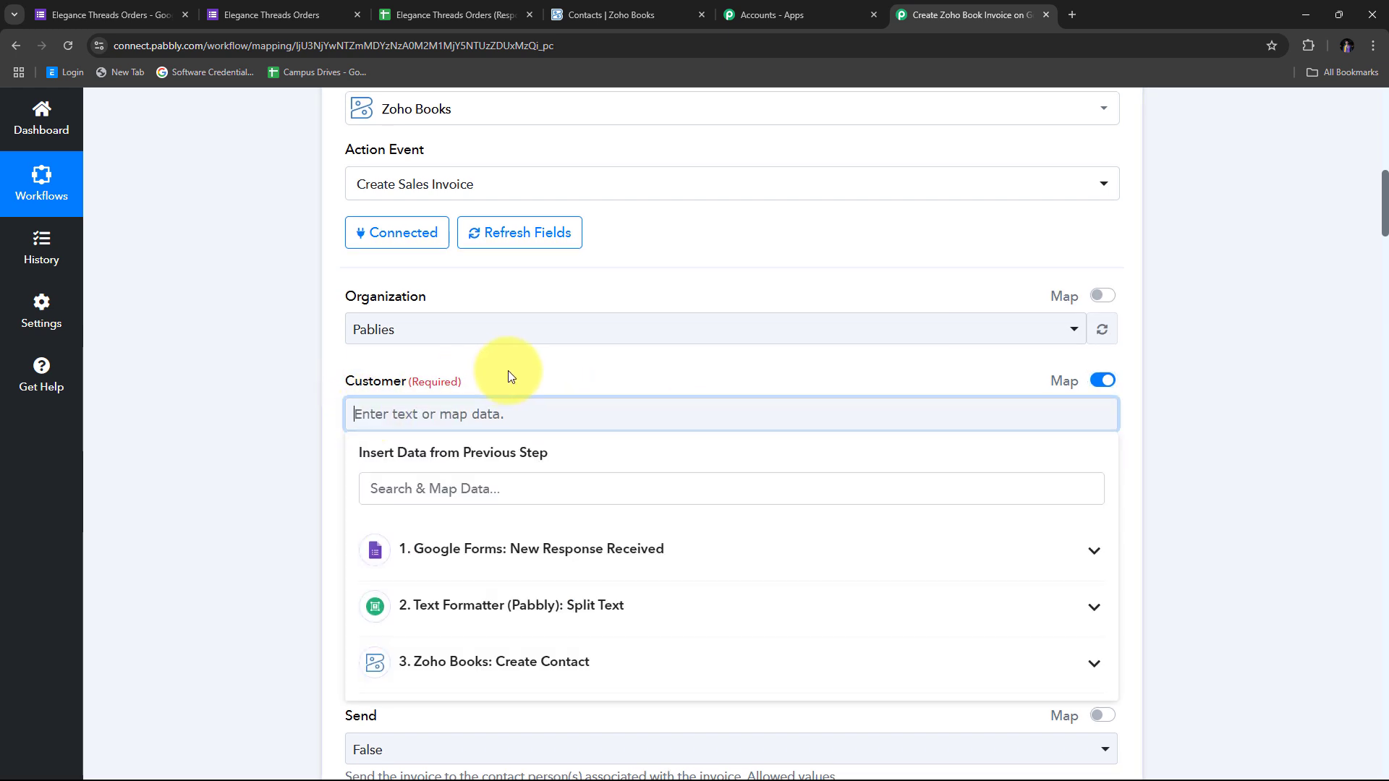
pyautogui.scroll(-1, 677, 434)
pyautogui.click(484, 598)
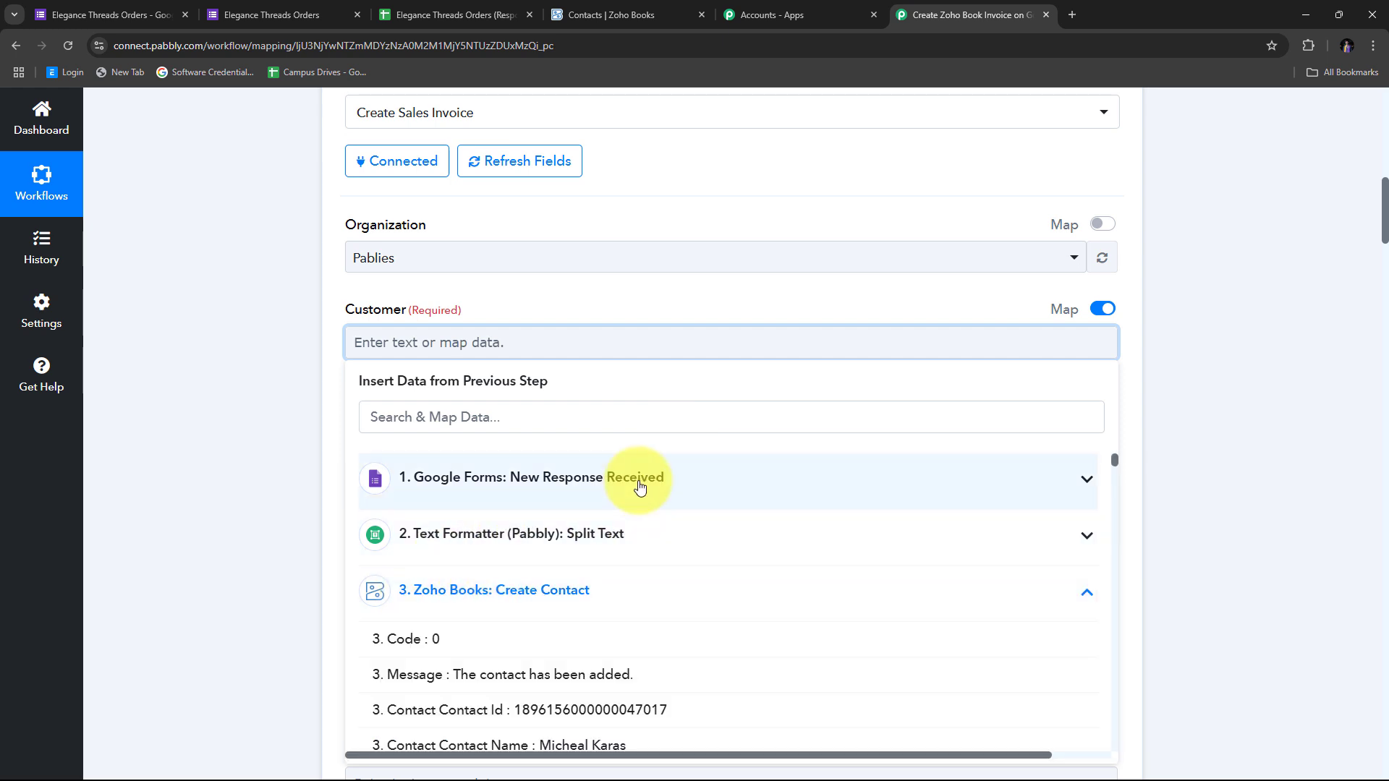
pyautogui.scroll(-2, 711, 446)
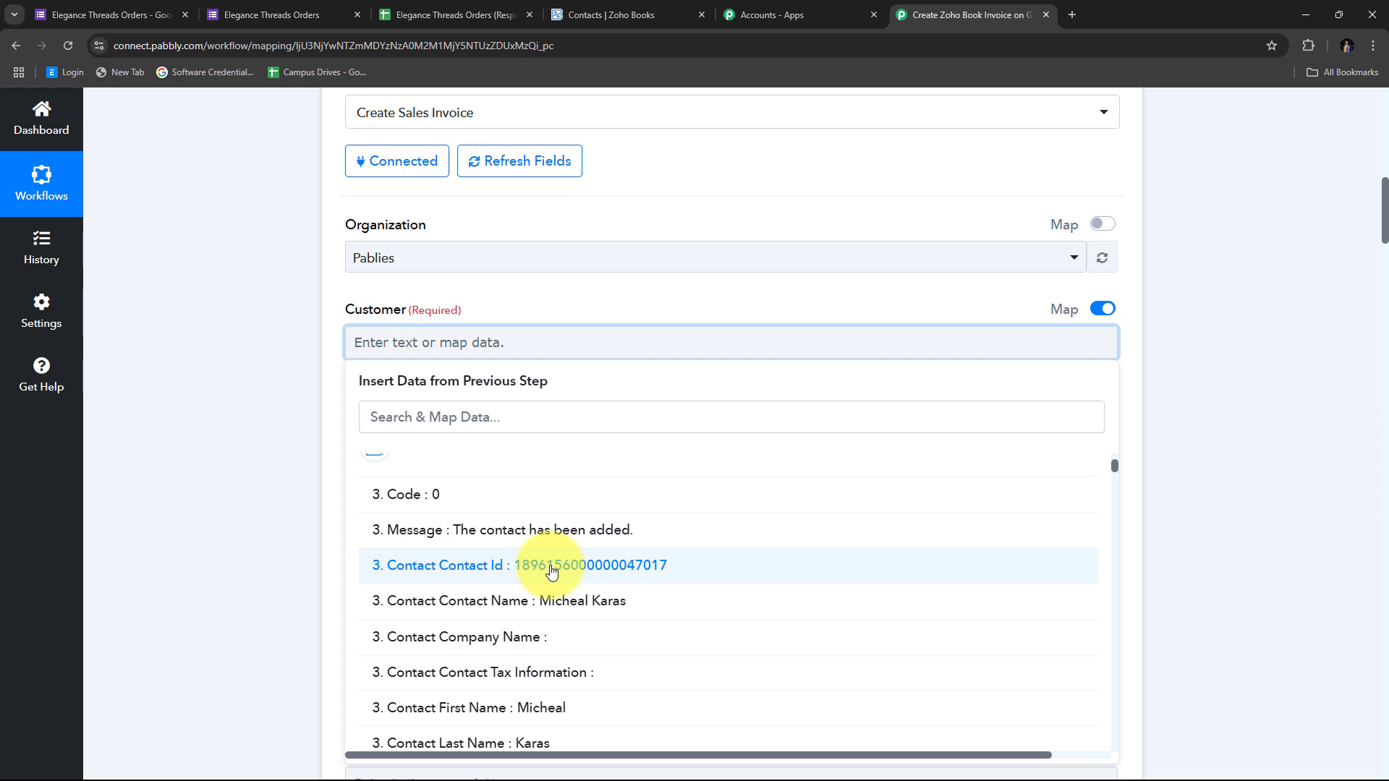
pyautogui.click(552, 571)
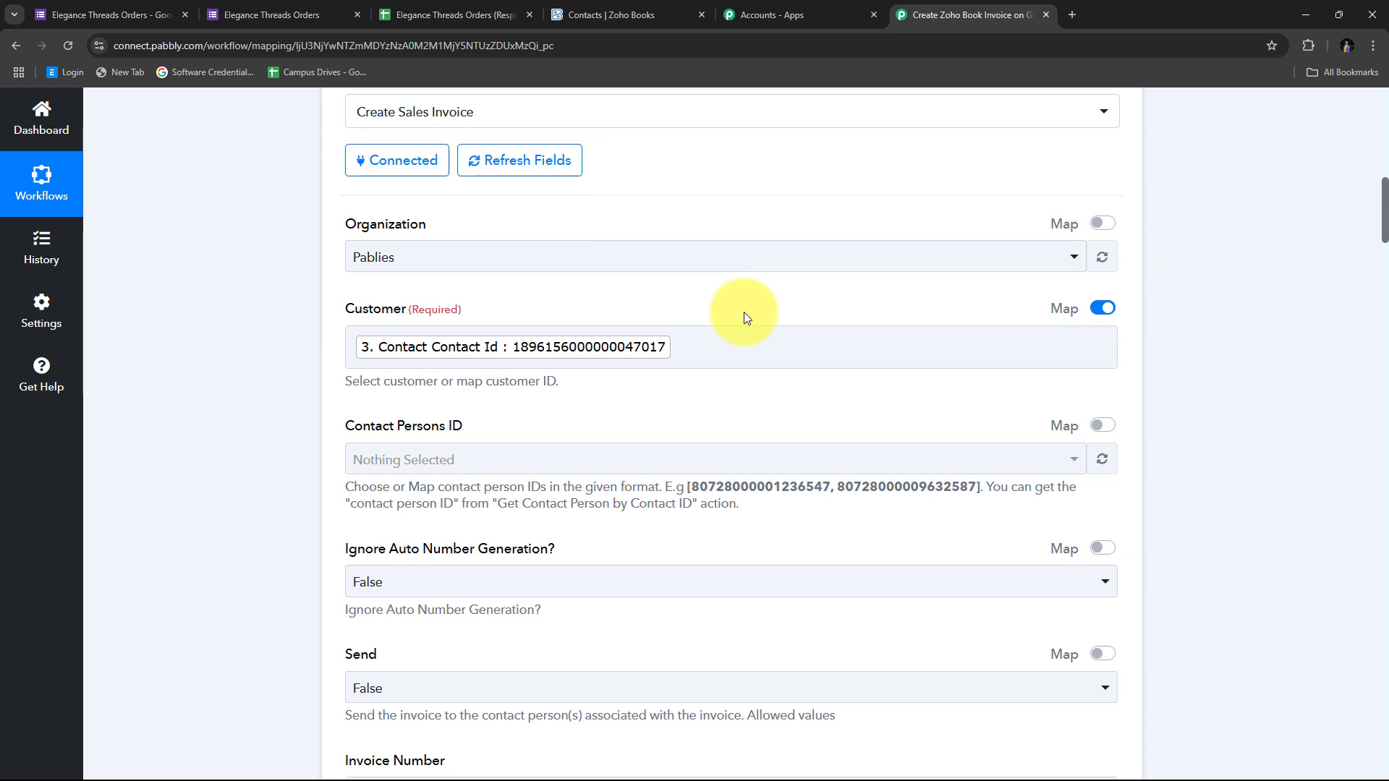
pyautogui.scroll(-10, 744, 311)
pyautogui.click(403, 335)
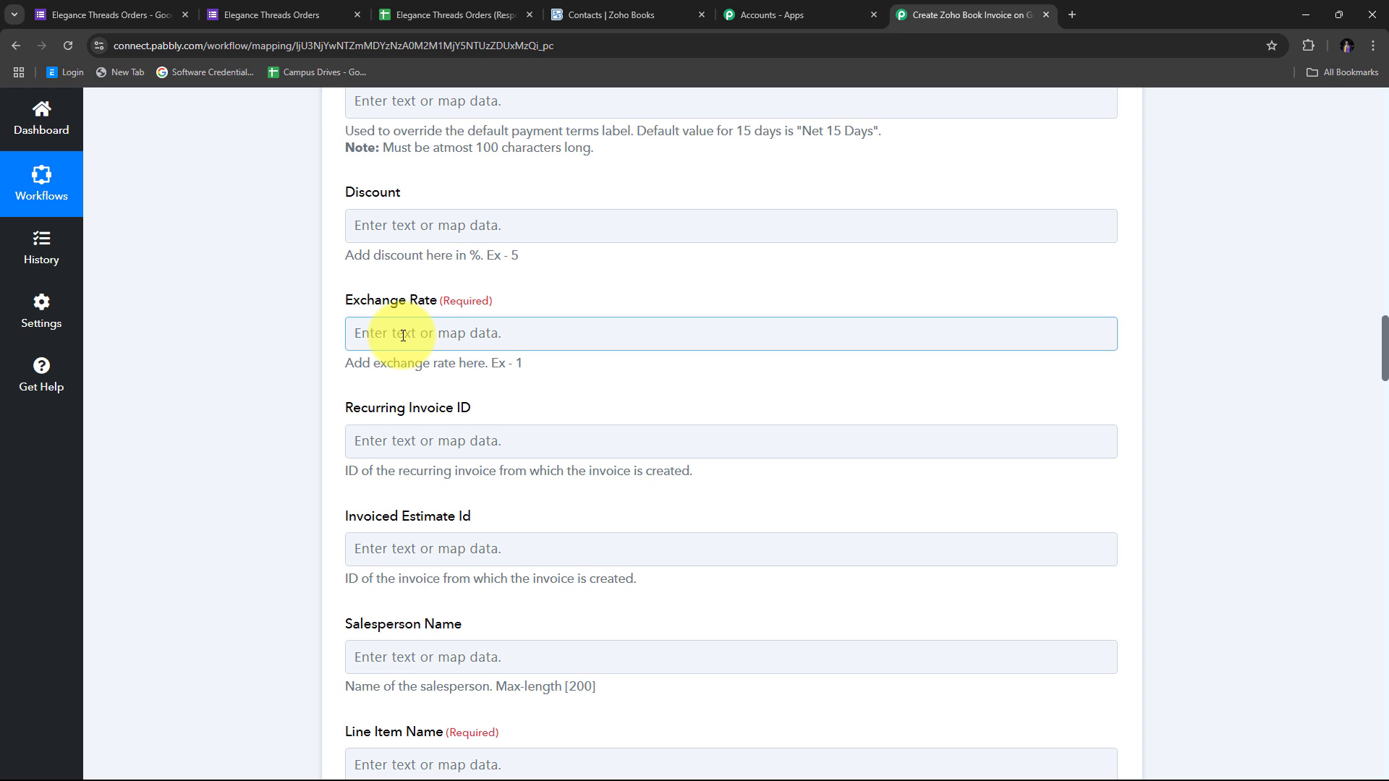
# Enter 1 as the sales invoice's Exchange Rate
pyautogui.click(403, 336)
pyautogui.write('1')
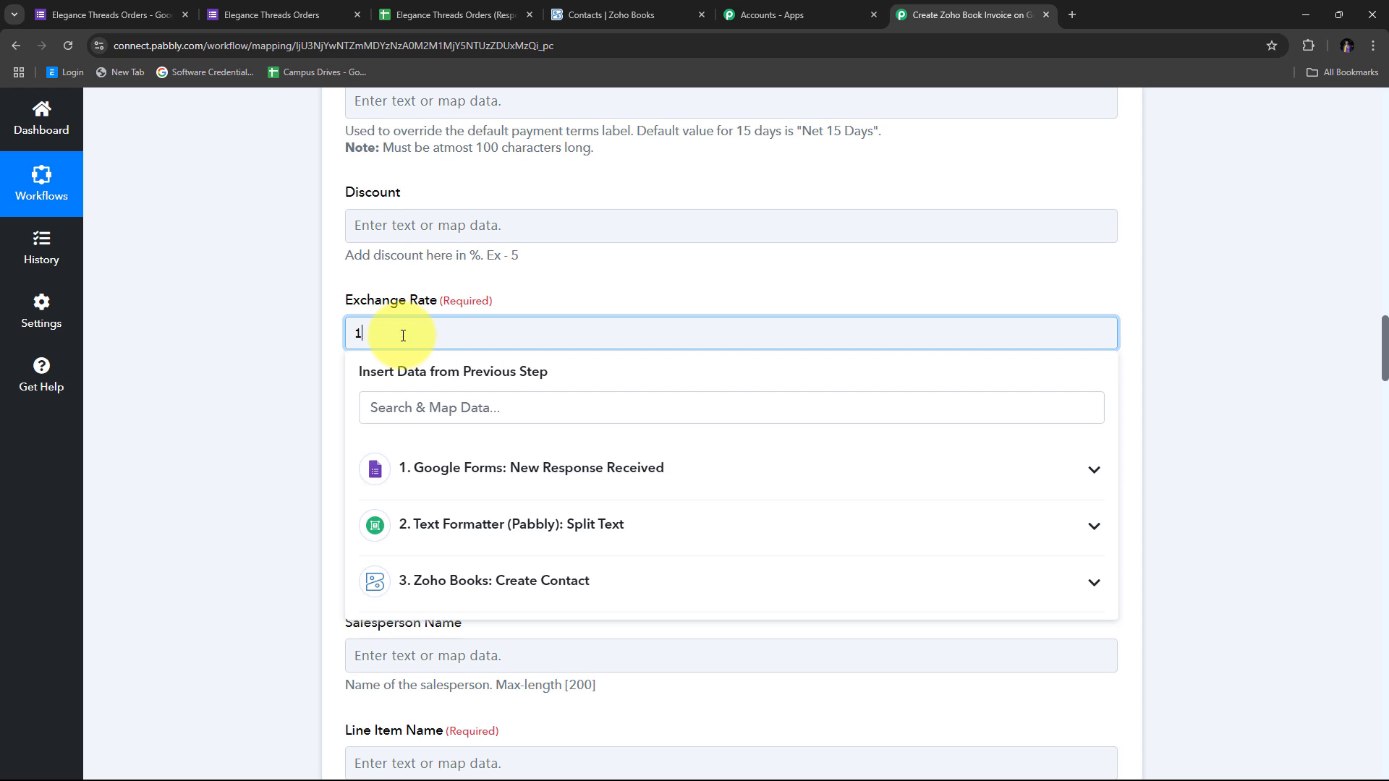
pyautogui.click(246, 320)
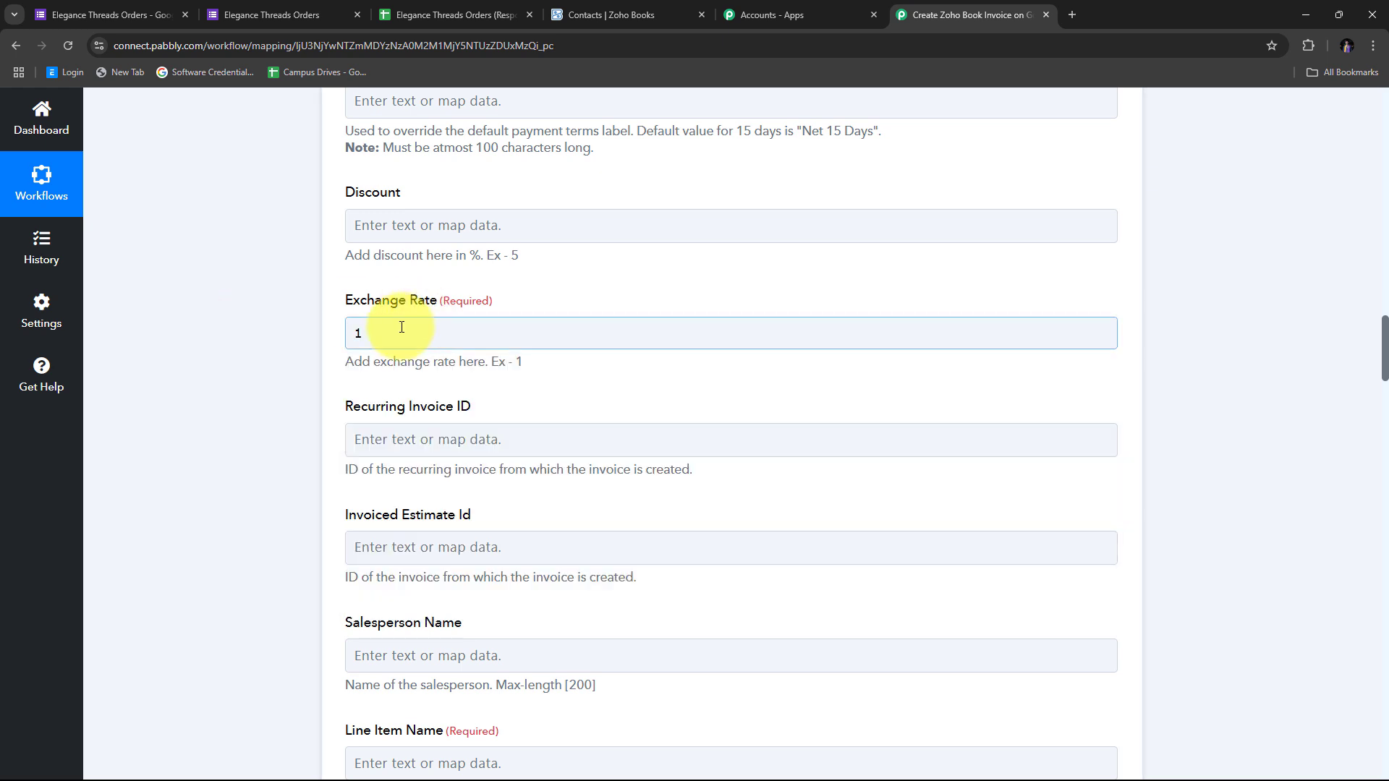
pyautogui.scroll(-4, 595, 313)
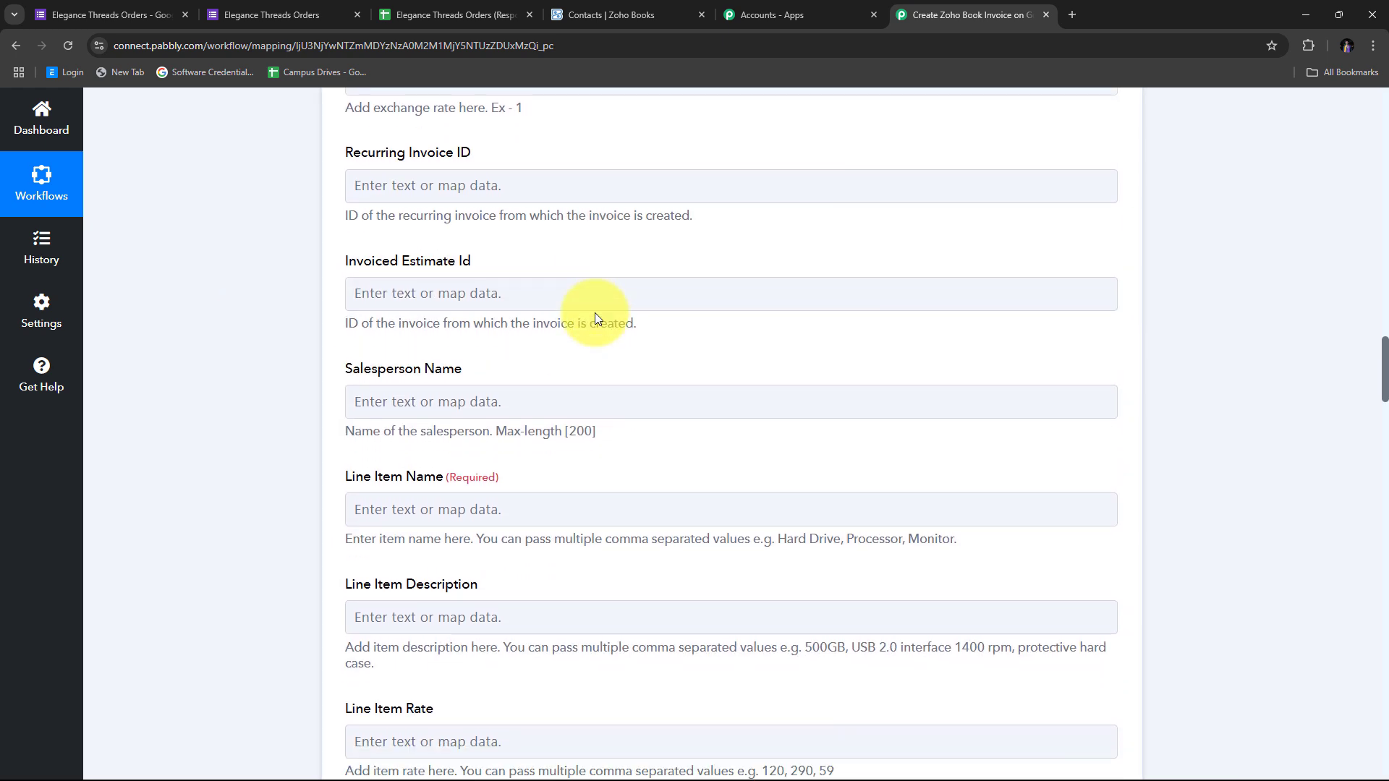
pyautogui.scroll(-3, 595, 312)
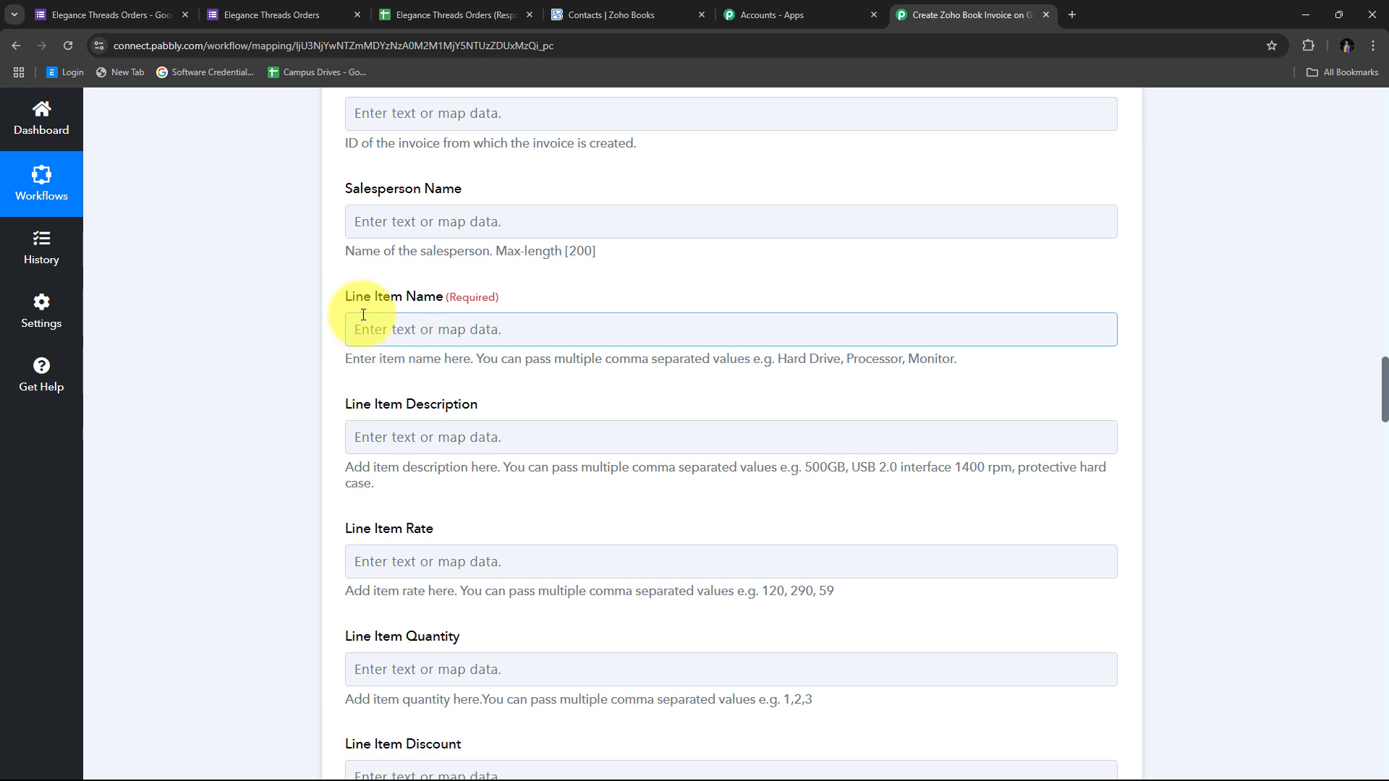
# Map the Google Forms Product answer into the invoice's Line Item Name
pyautogui.click(416, 330)
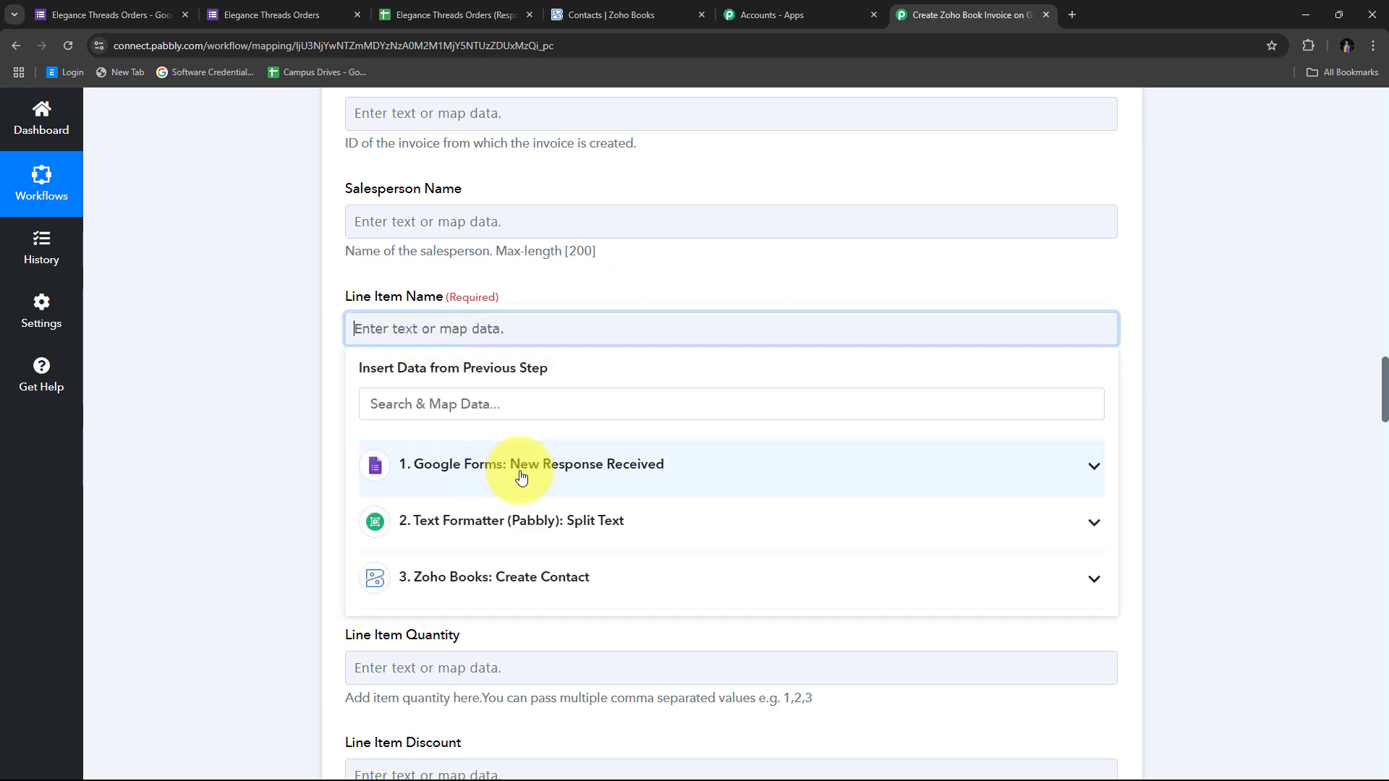
pyautogui.click(595, 466)
pyautogui.scroll(-4, 669, 456)
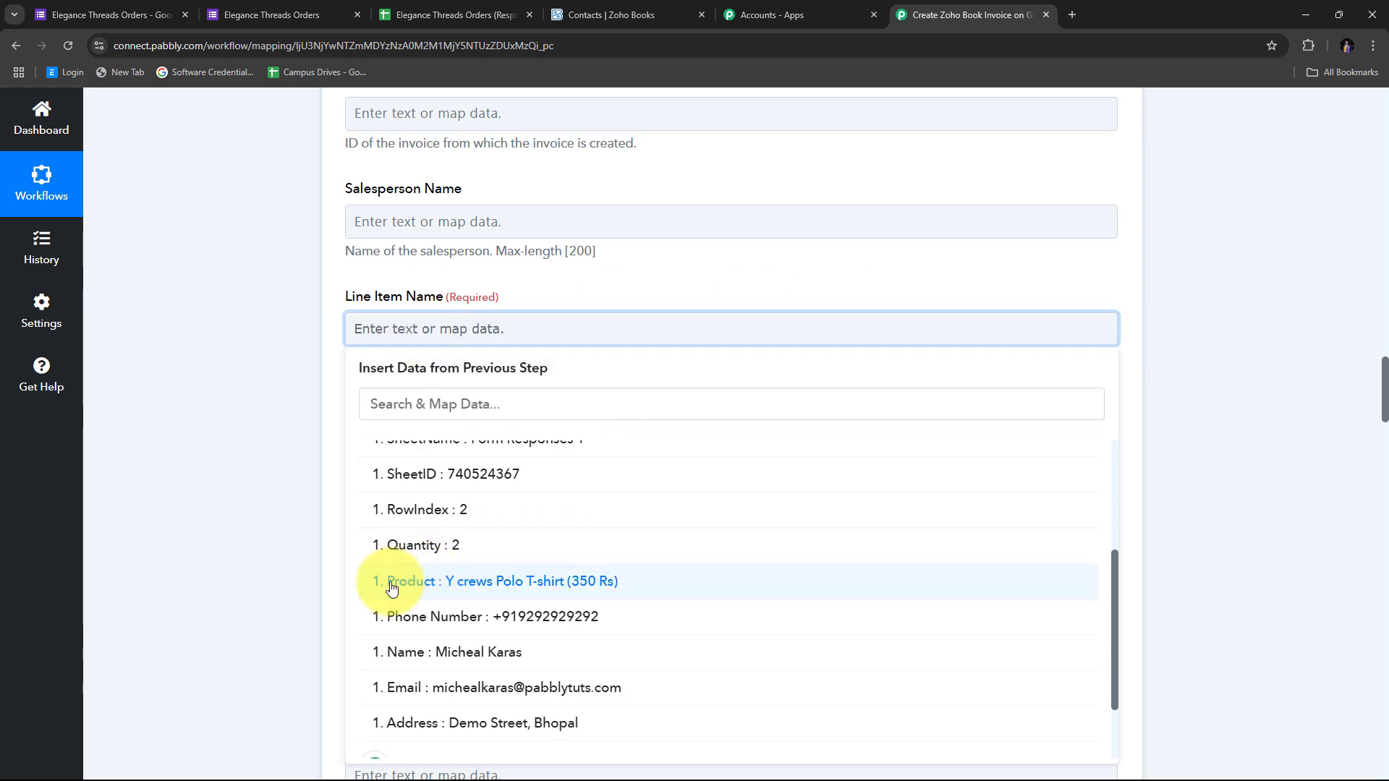
pyautogui.click(521, 588)
pyautogui.click(267, 380)
pyautogui.scroll(-2, 576, 340)
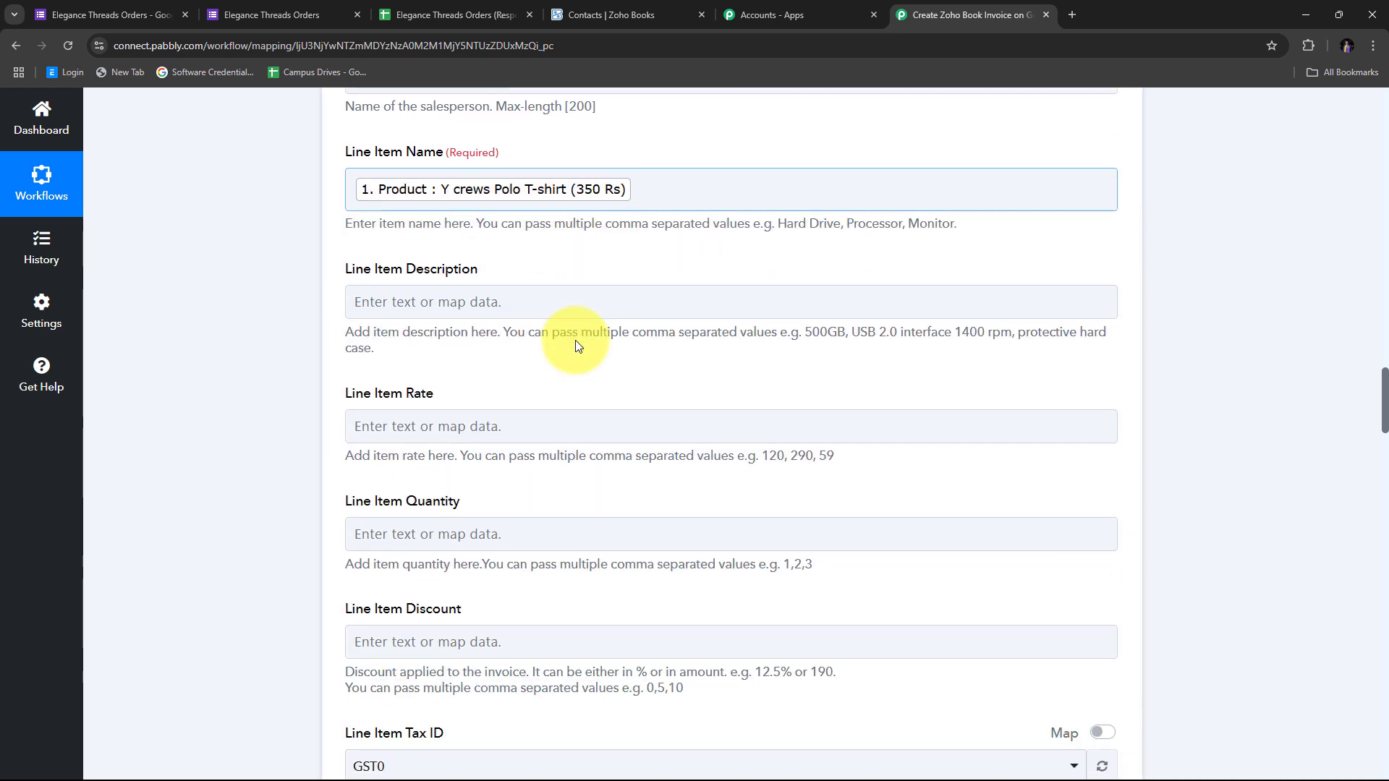
# Check Line Item Rate against the Product value, whose 350 Rs price sits inside the name
pyautogui.click(371, 426)
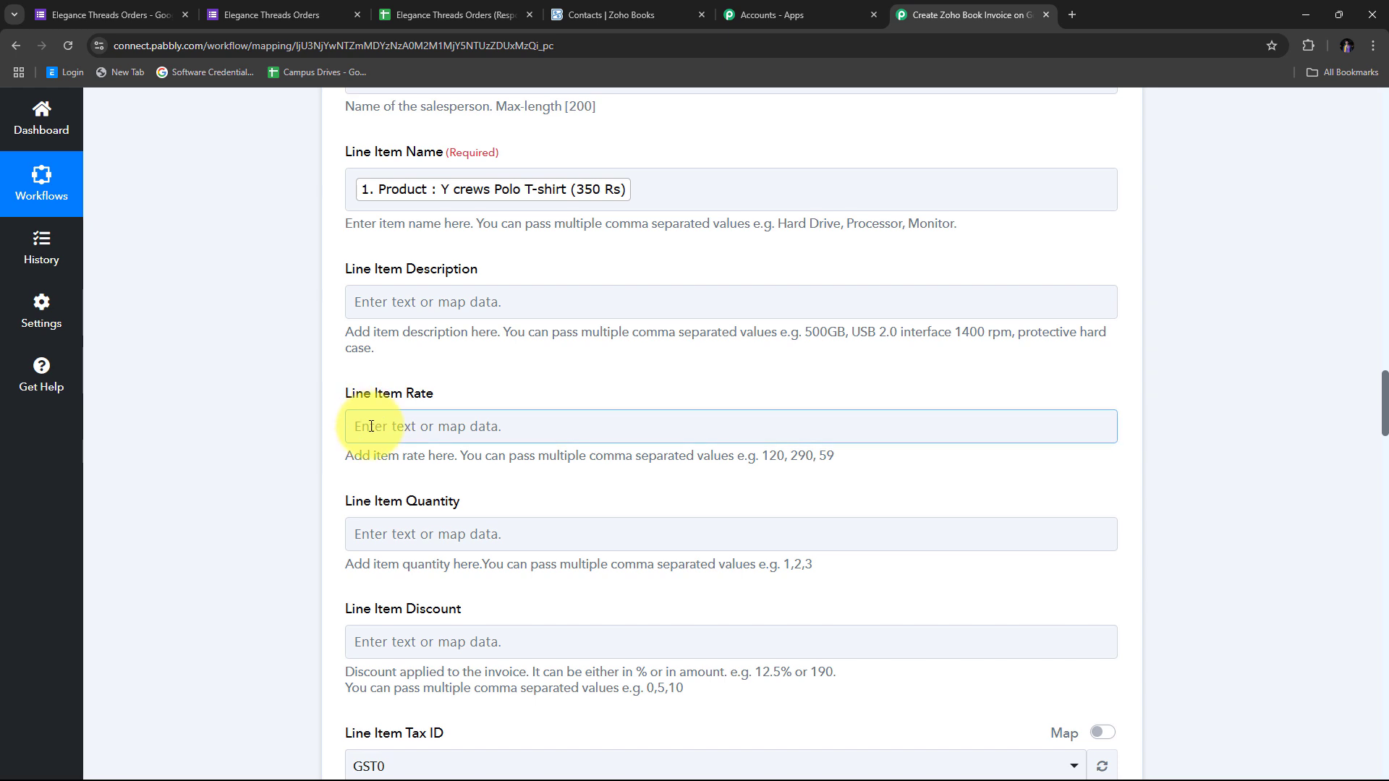
pyautogui.click(583, 200)
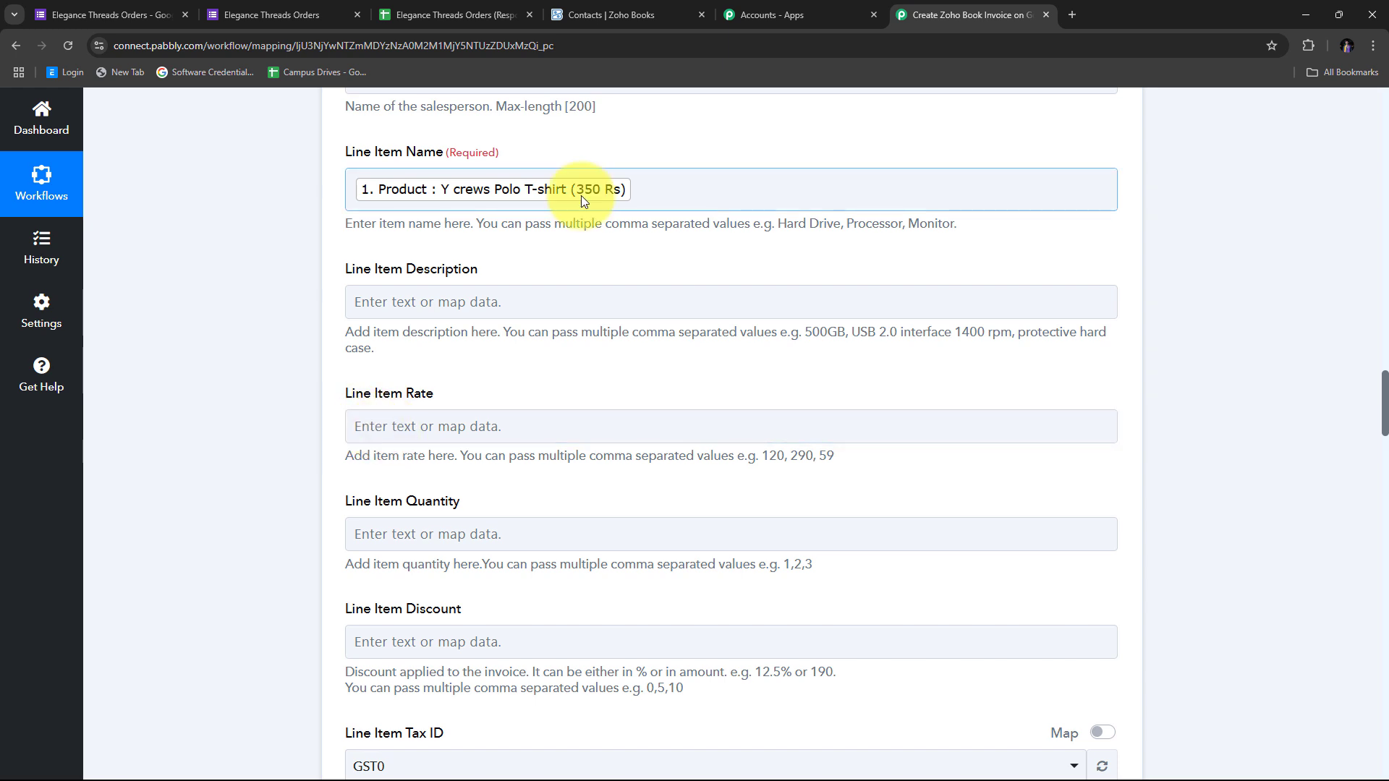
pyautogui.scroll(1, 586, 210)
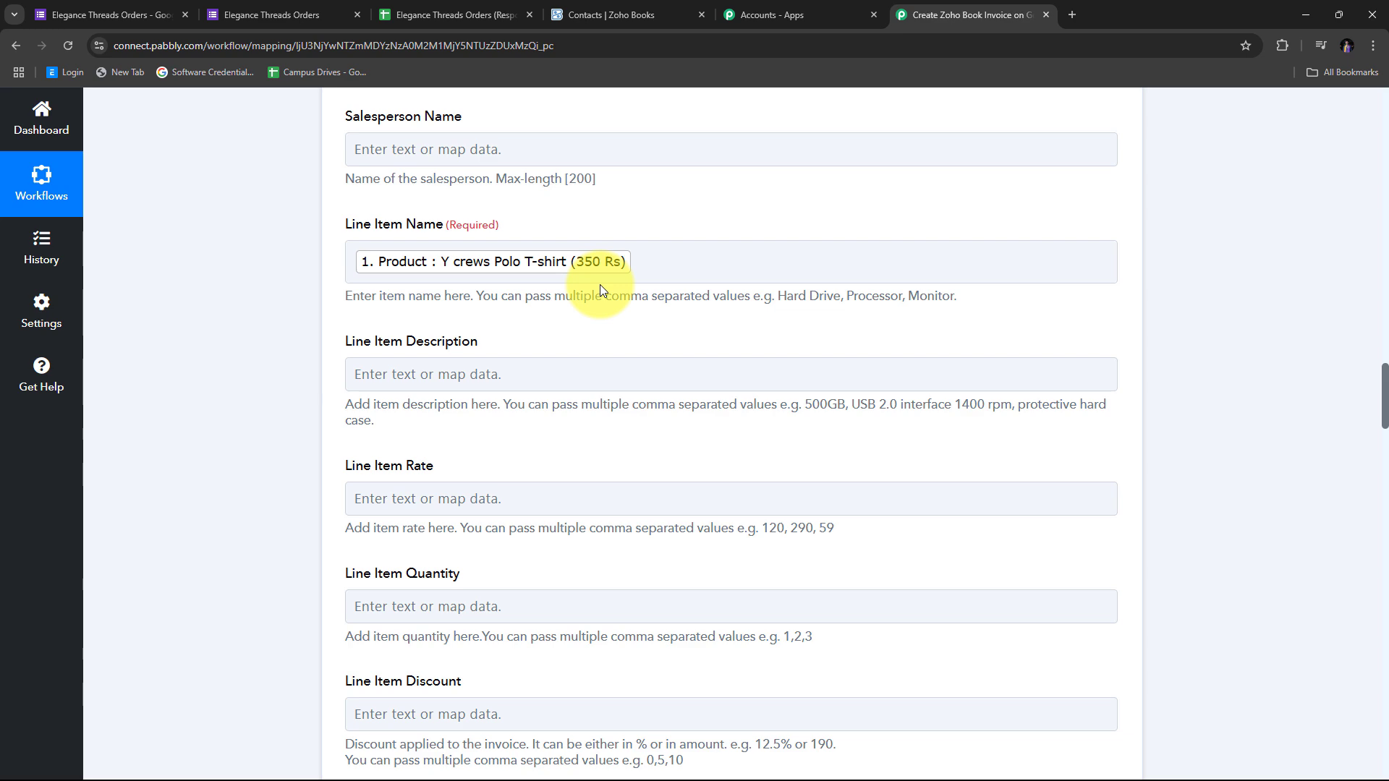
pyautogui.scroll(20, 791, 316)
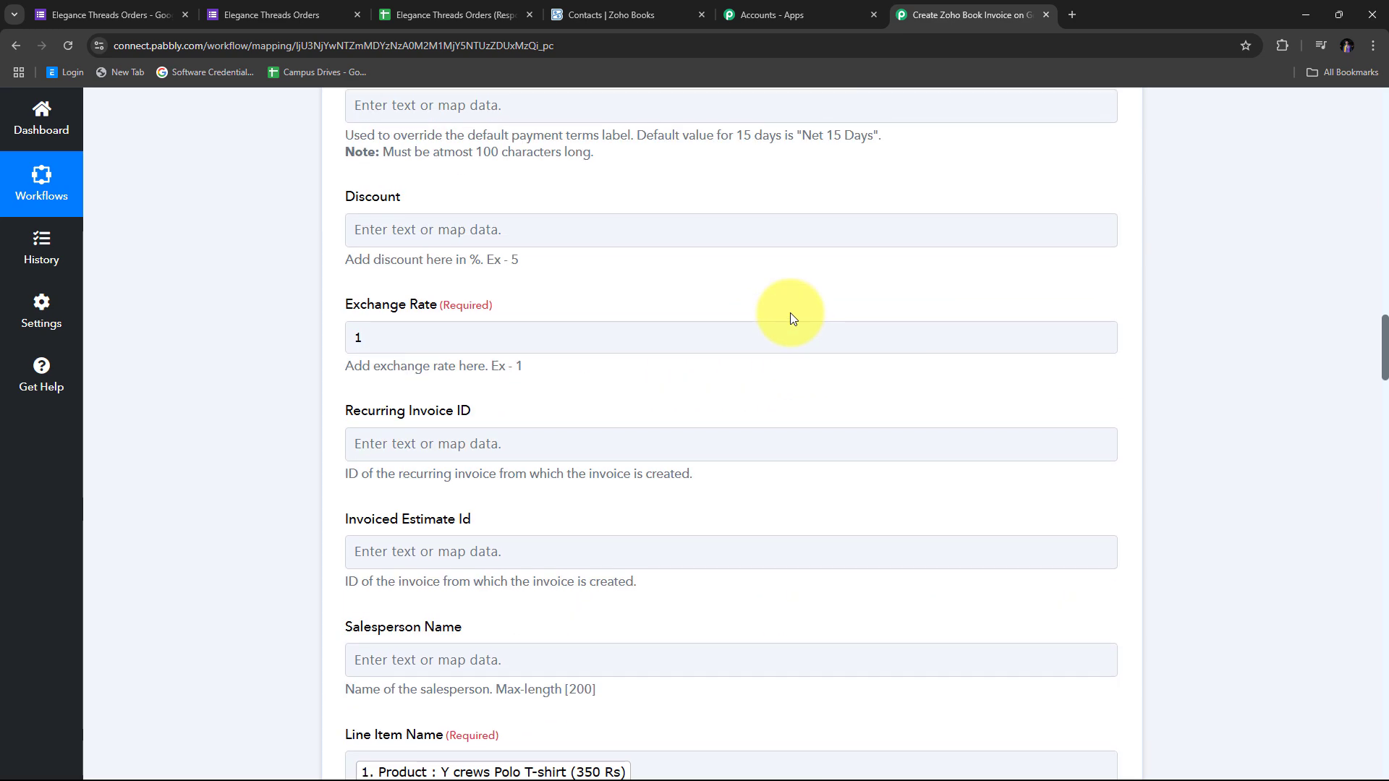
pyautogui.scroll(10, 790, 314)
pyautogui.scroll(-7, 791, 314)
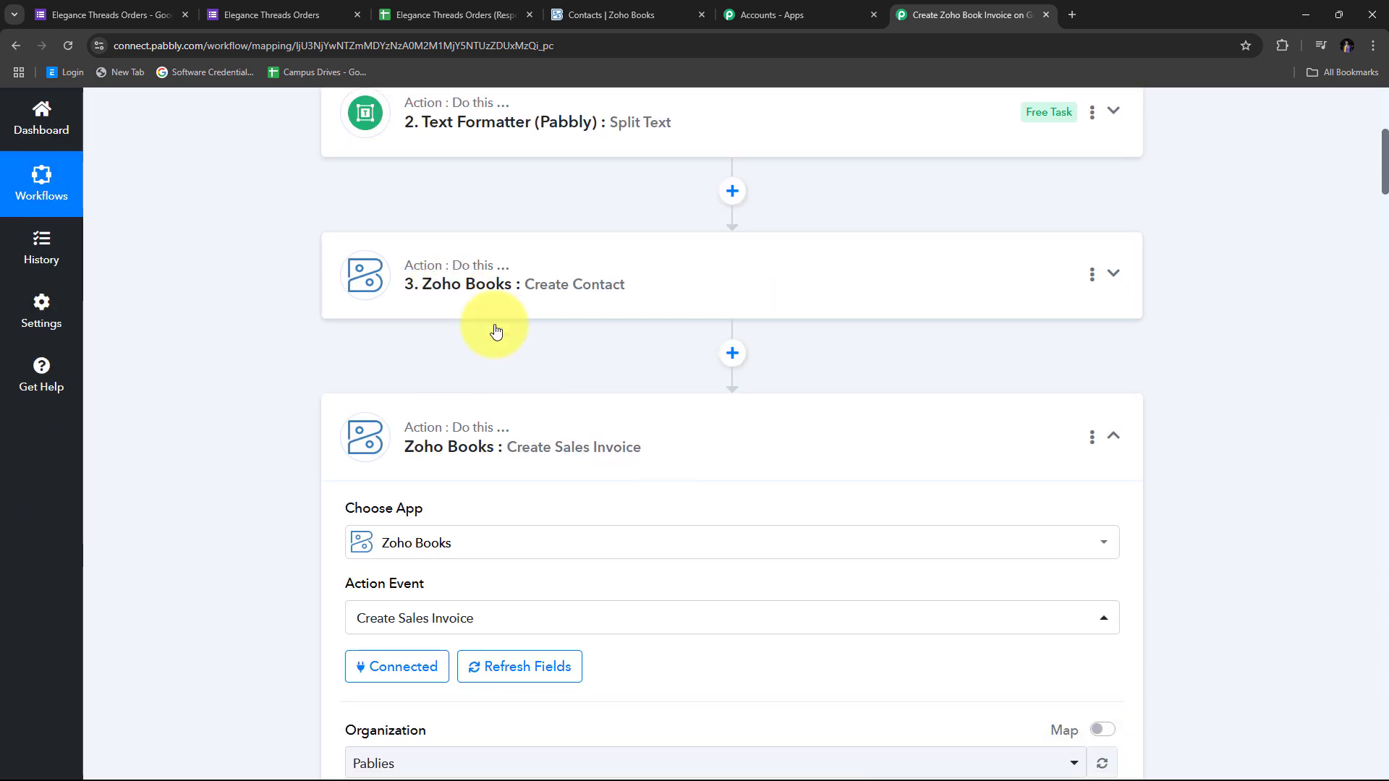
# Insert a connected Text Formatter (Pabbly) Text Parser step before the sales invoice step
pyautogui.click(732, 354)
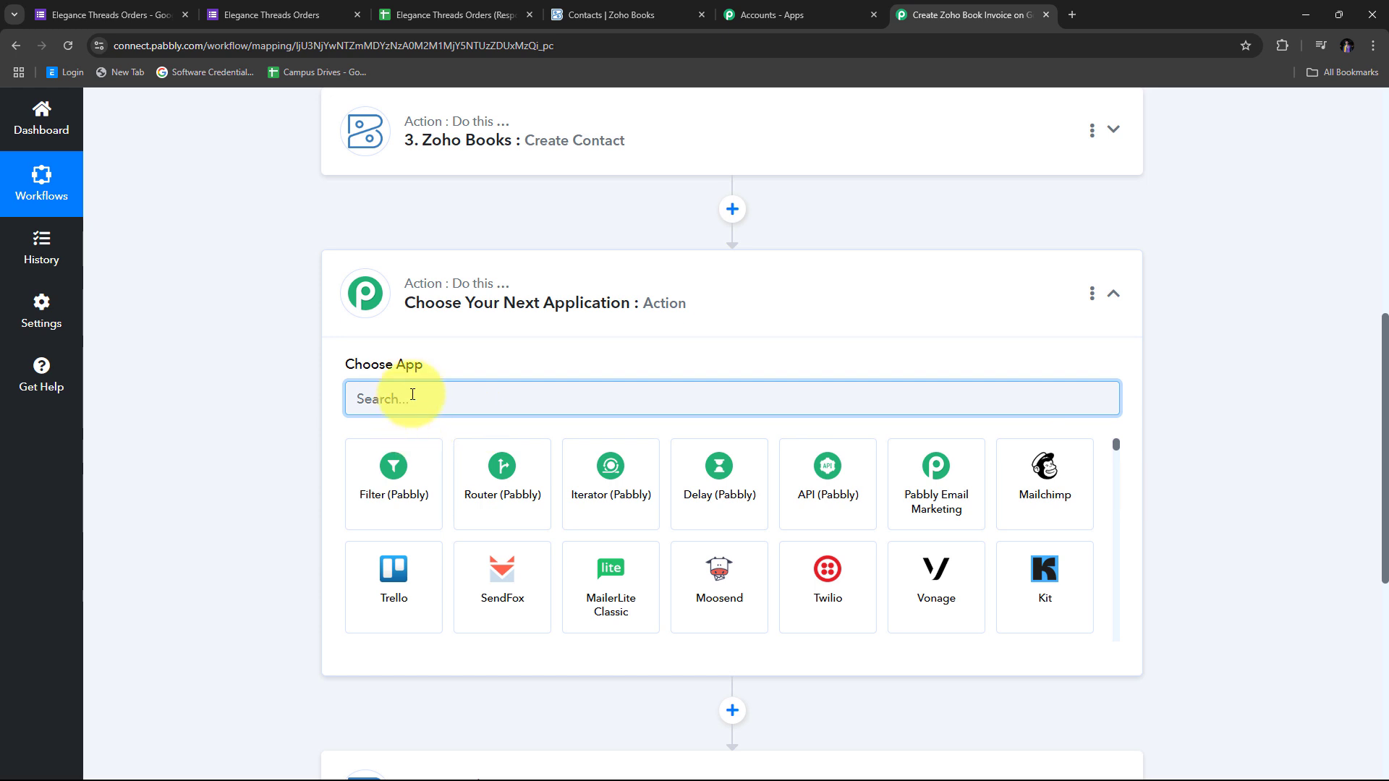
pyautogui.write('Text')
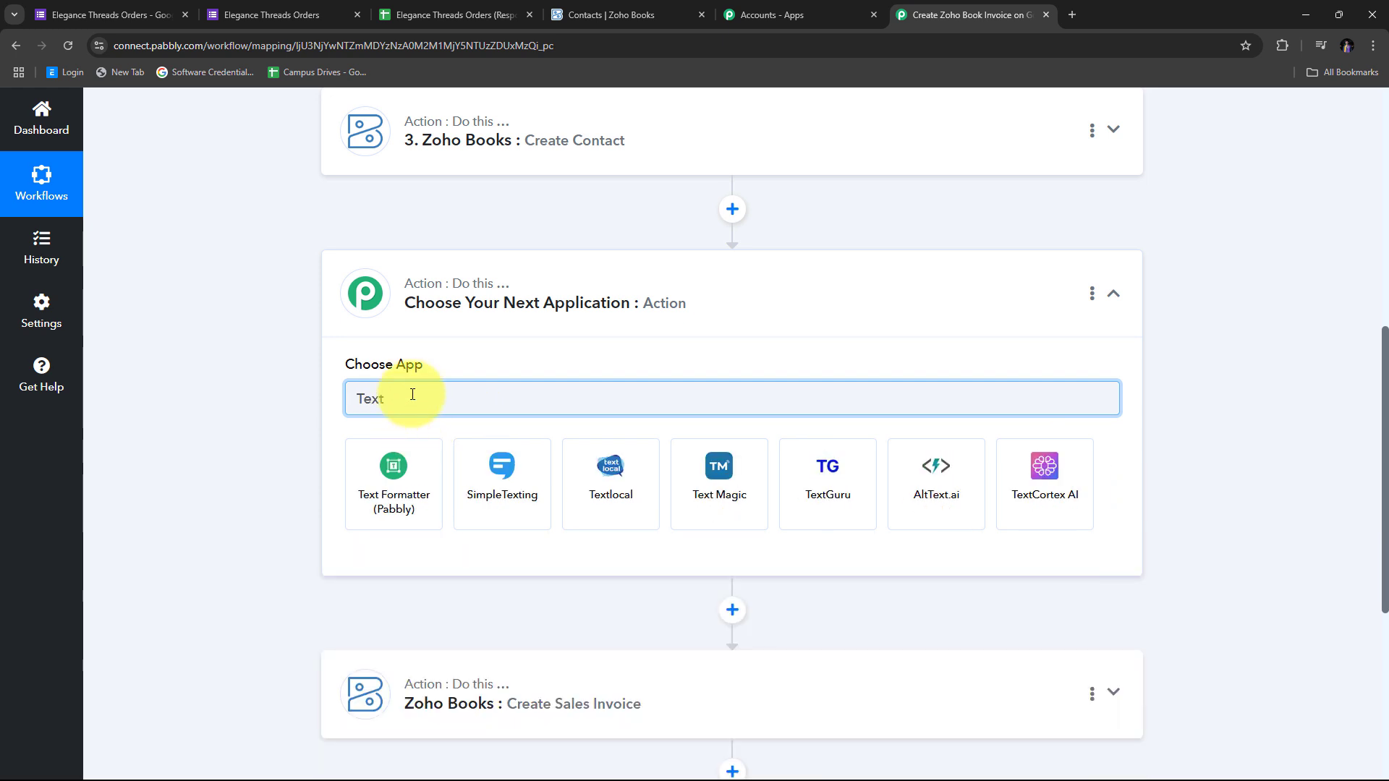
pyautogui.click(408, 480)
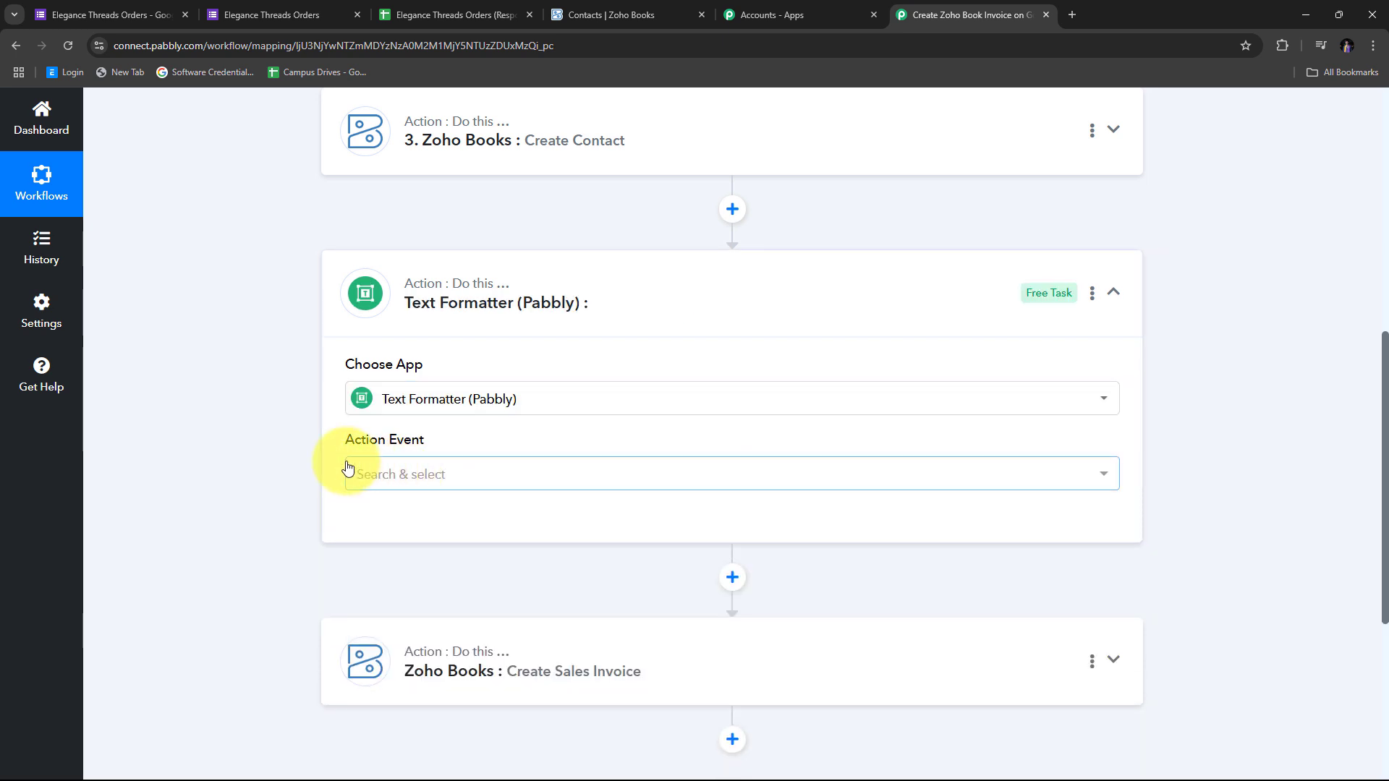
pyautogui.click(736, 479)
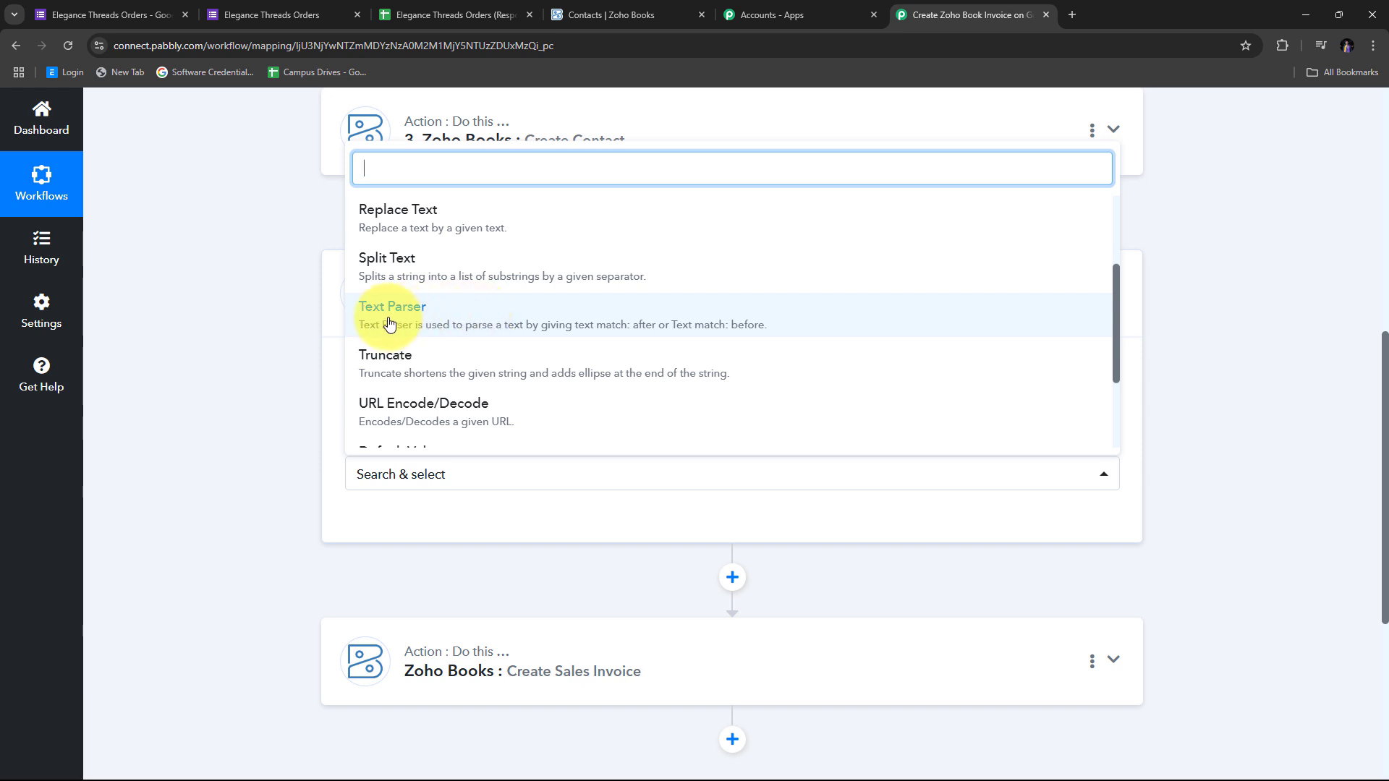
pyautogui.click(471, 325)
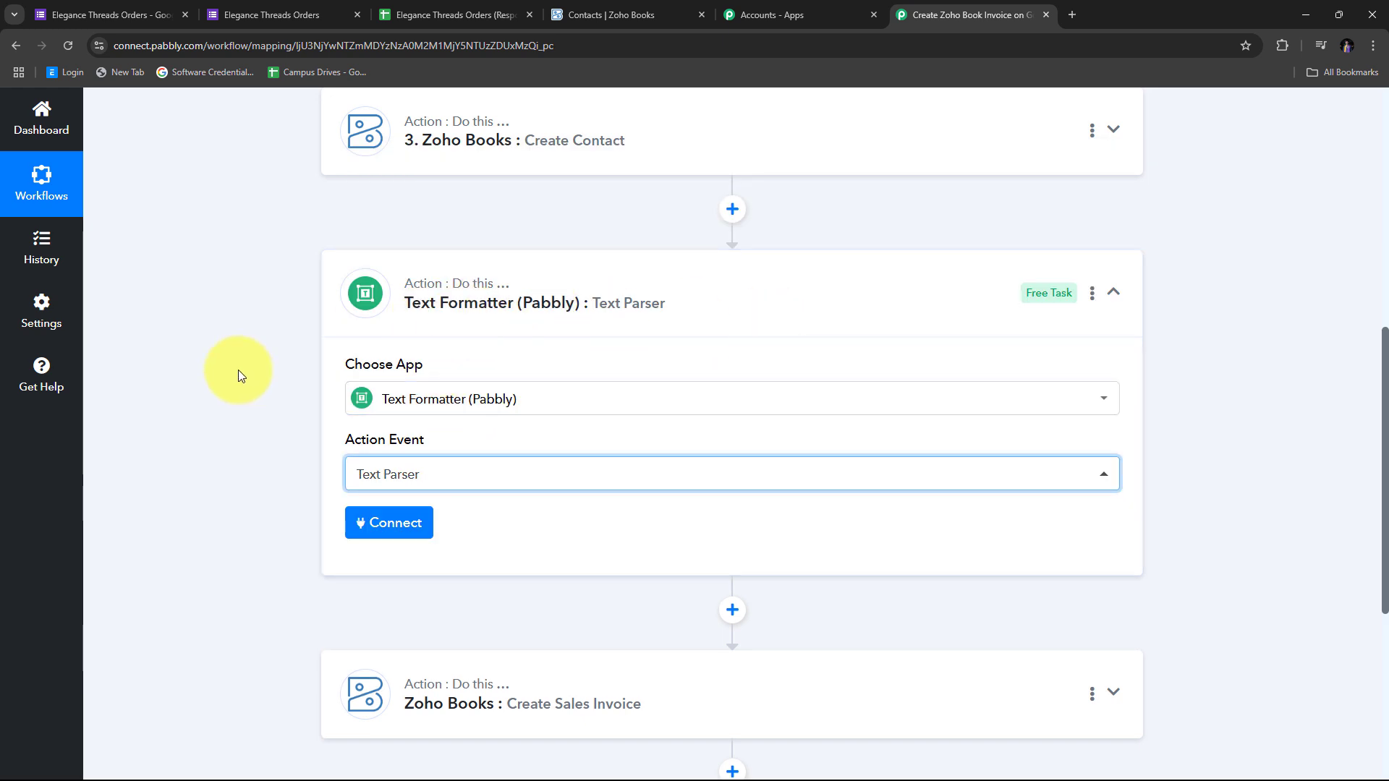
pyautogui.click(376, 521)
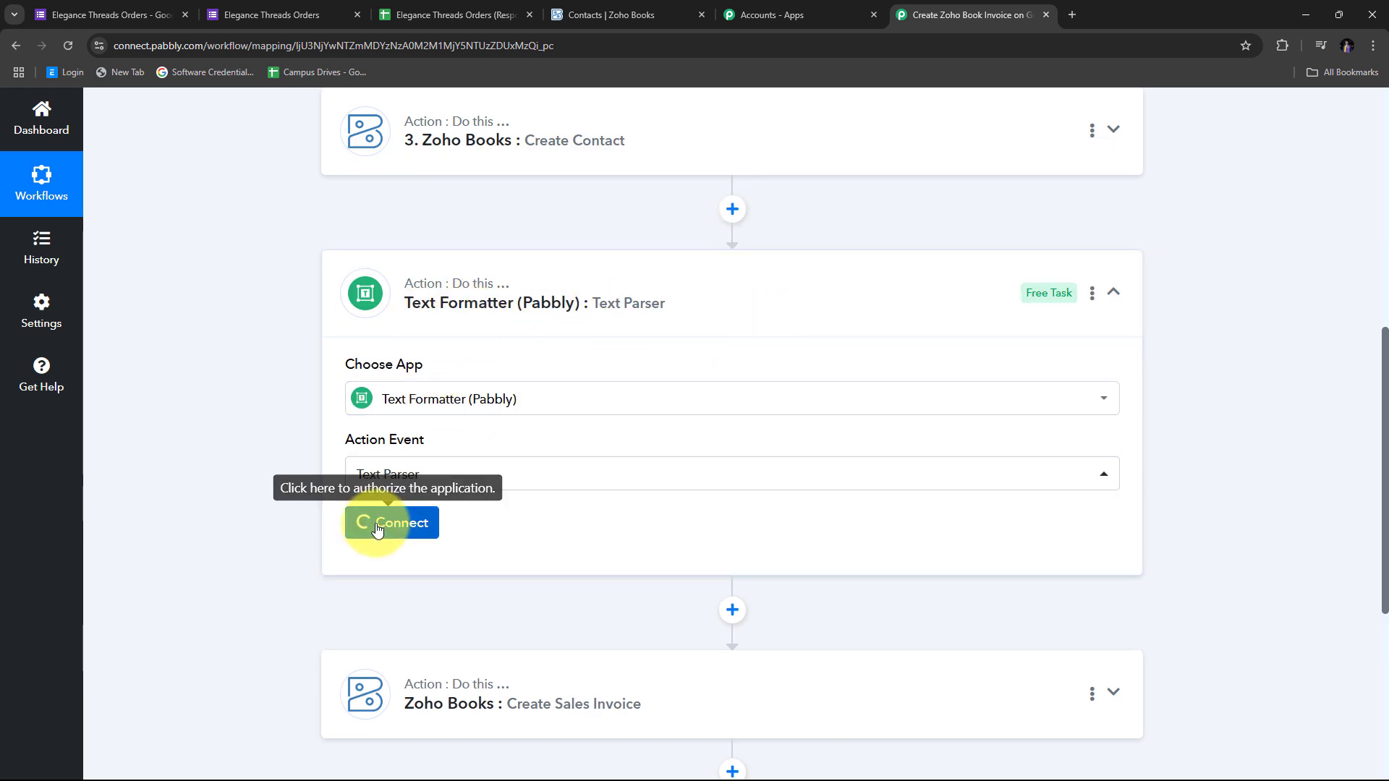
pyautogui.scroll(-3, 651, 409)
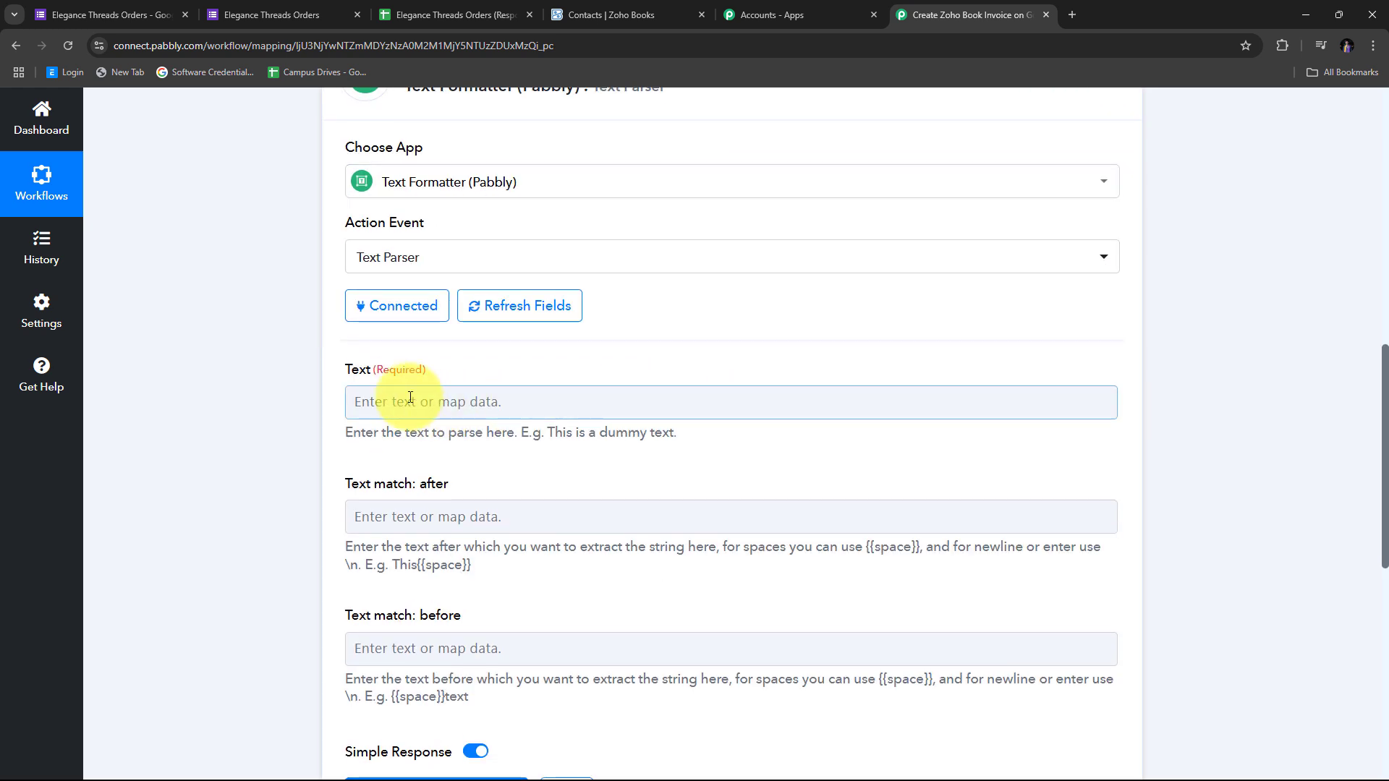
# Map the Google Forms Product answer, Y crews Polo T-shirt (350 Rs), into the Text Parser's Text field
pyautogui.scroll(-1, 498, 380)
pyautogui.click(392, 339)
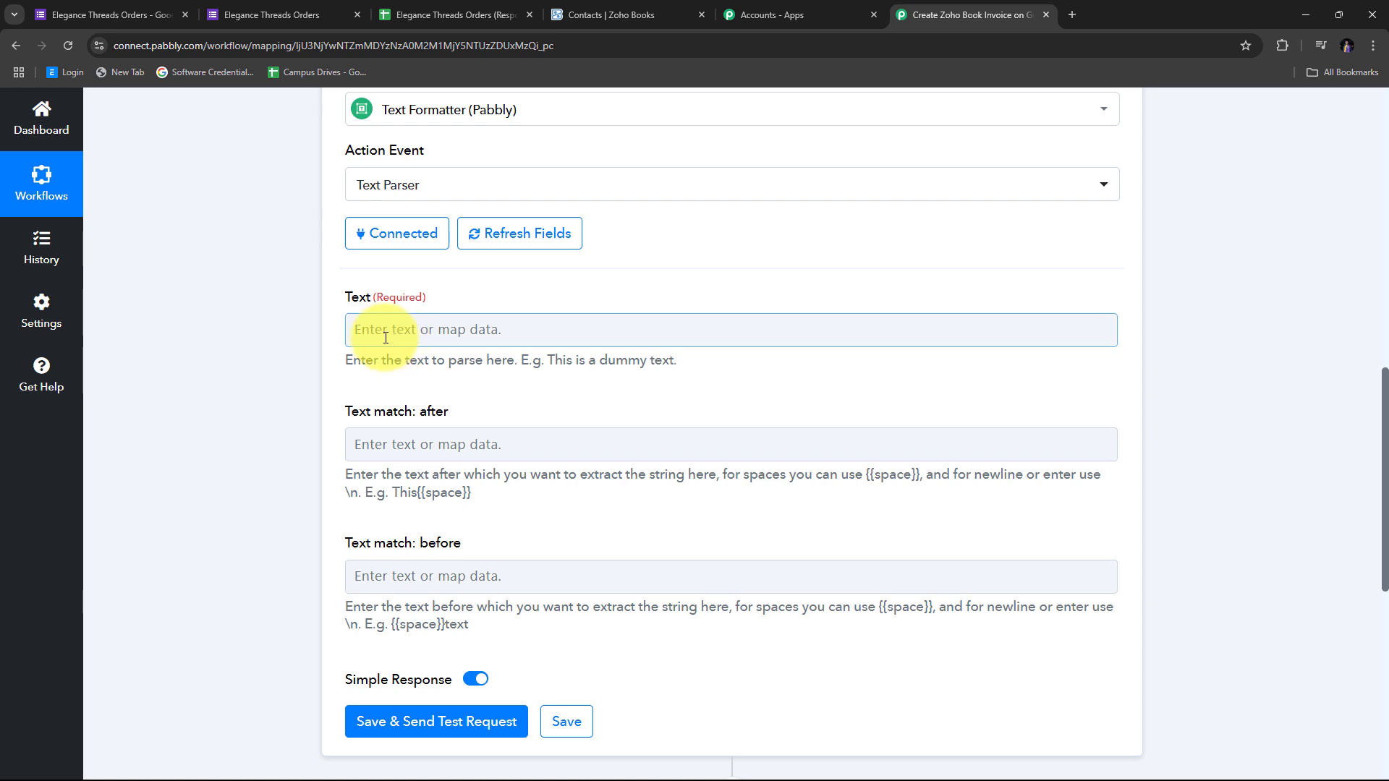
pyautogui.click(589, 327)
pyautogui.scroll(-2, 404, 351)
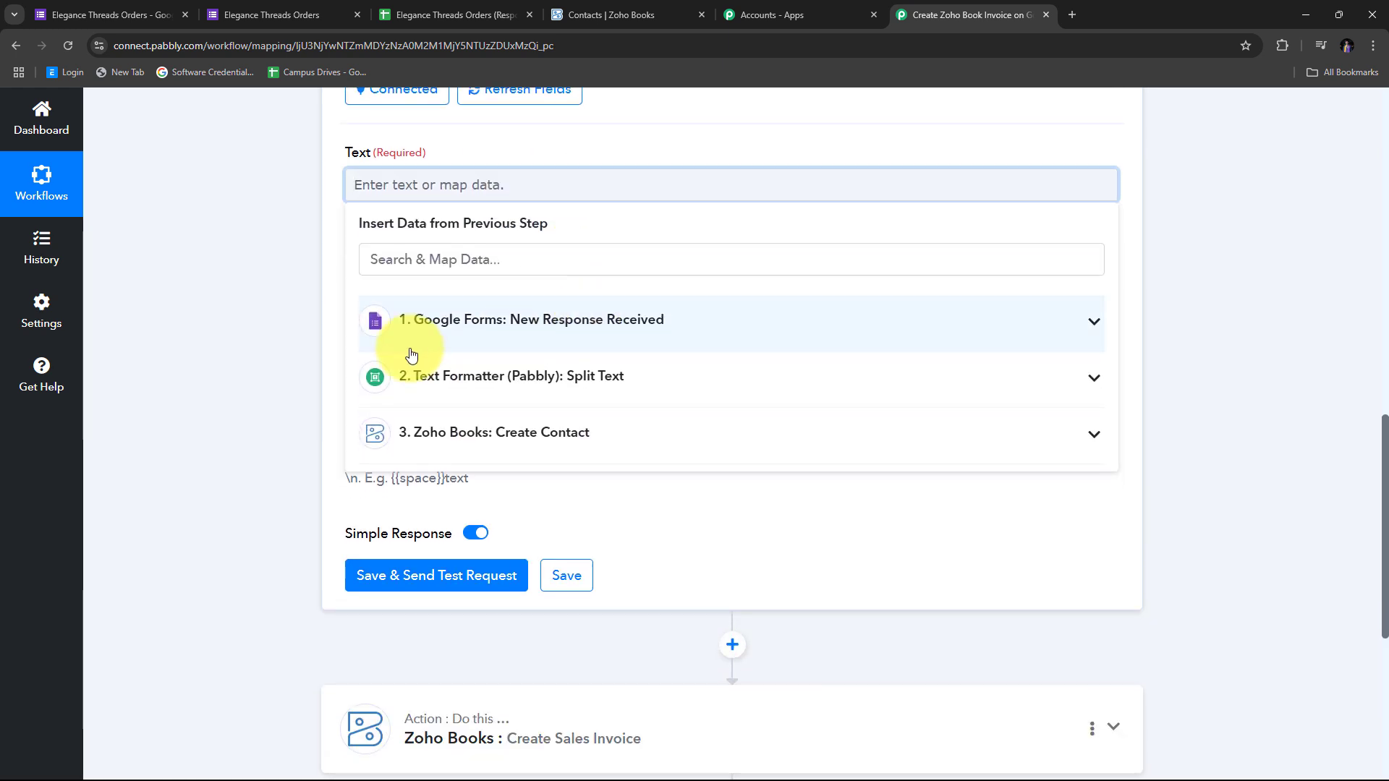
pyautogui.click(614, 338)
pyautogui.scroll(-3, 605, 471)
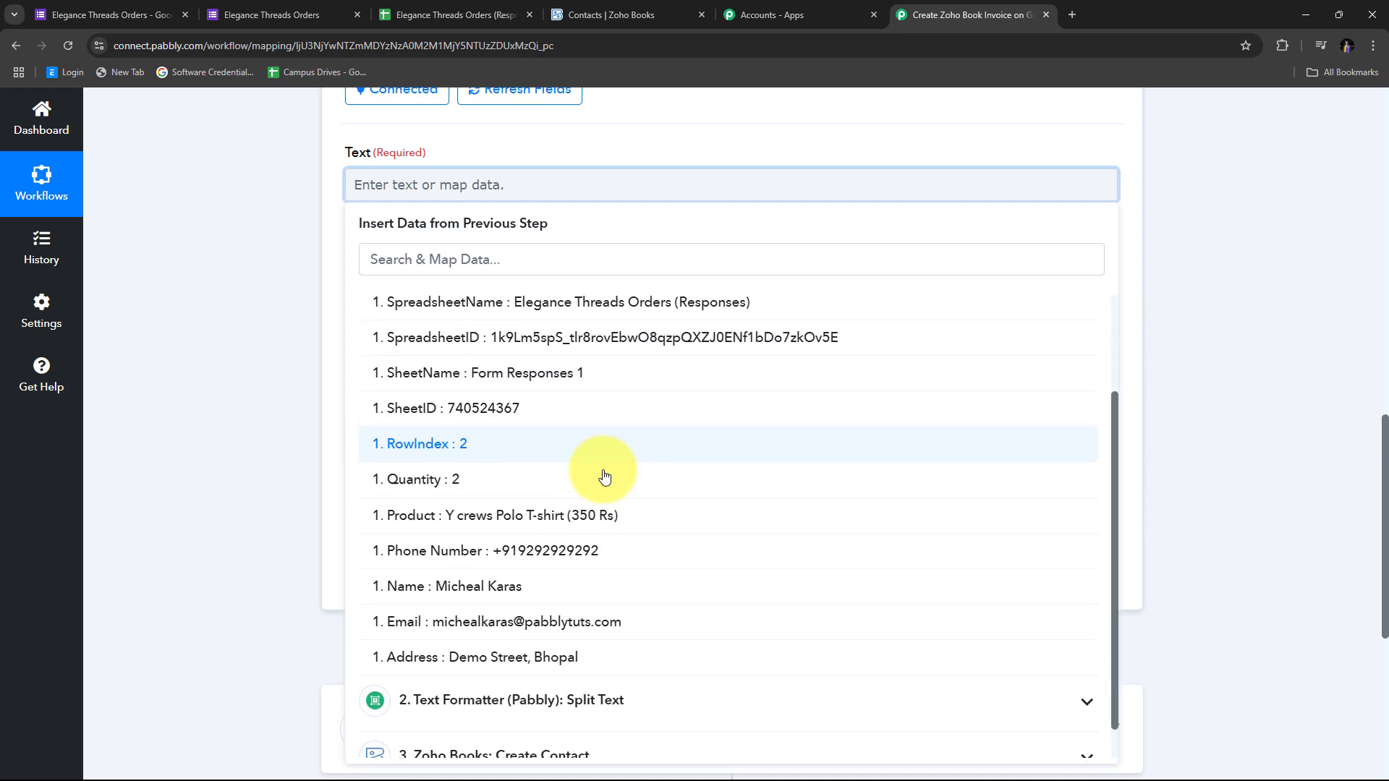
pyautogui.click(563, 512)
pyautogui.click(327, 272)
pyautogui.scroll(1, 336, 282)
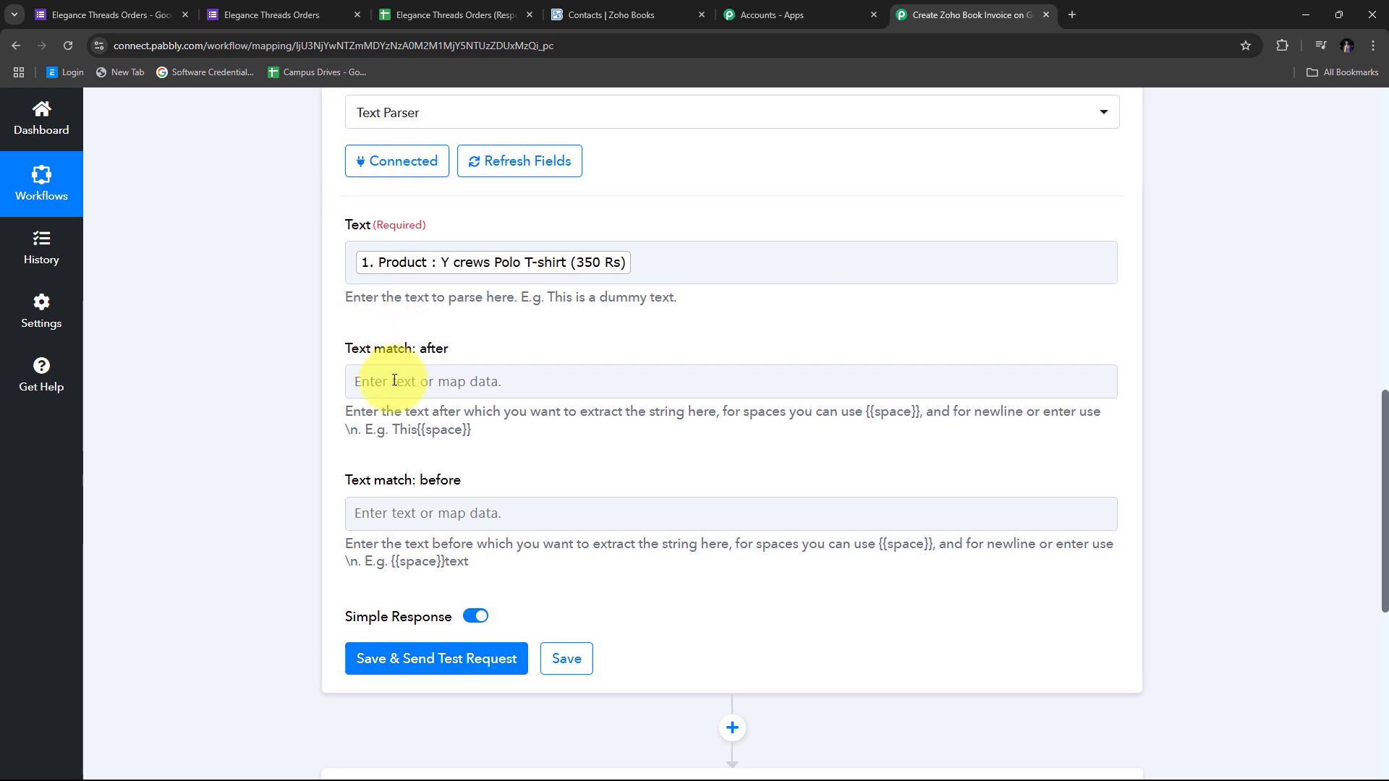
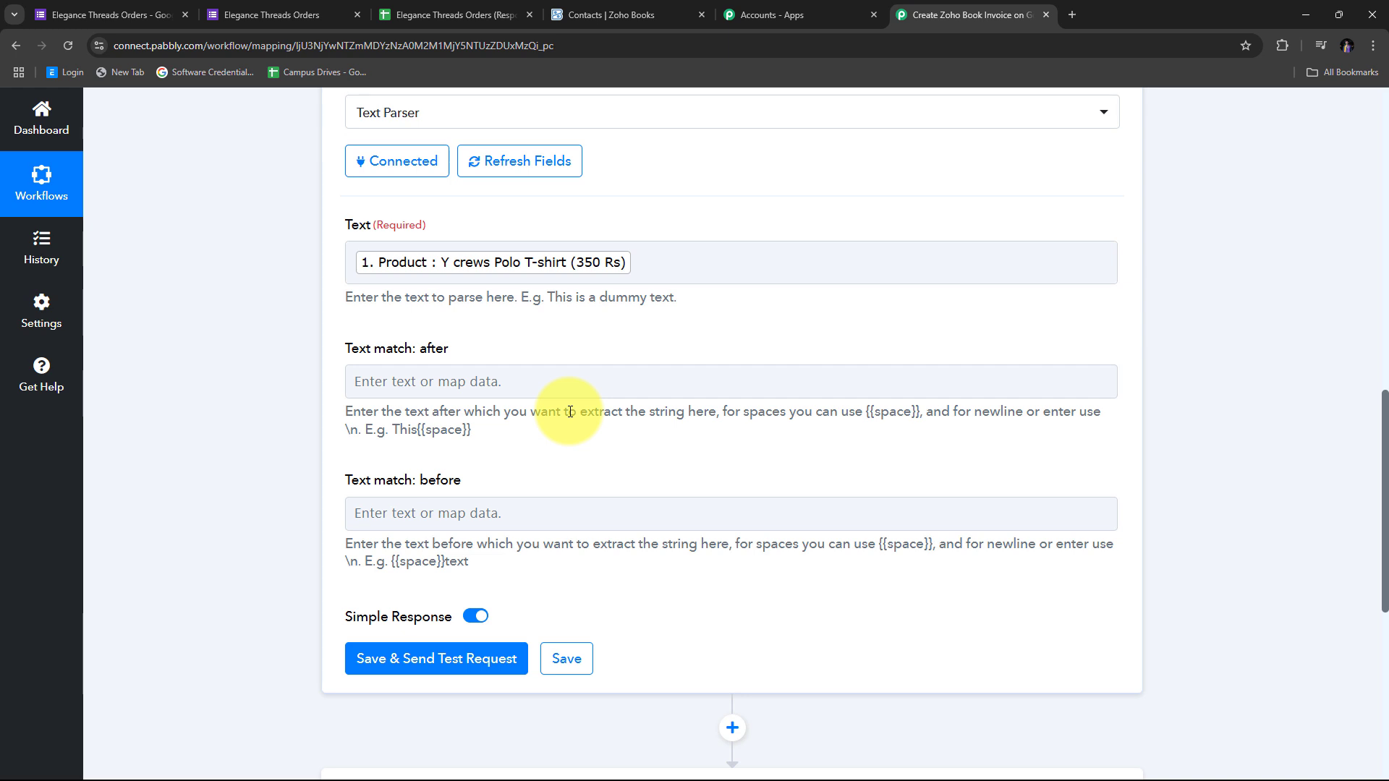
# Set the Text Parser's Text match: after to ( and Text match: before to )
pyautogui.click(379, 377)
pyautogui.write('9')
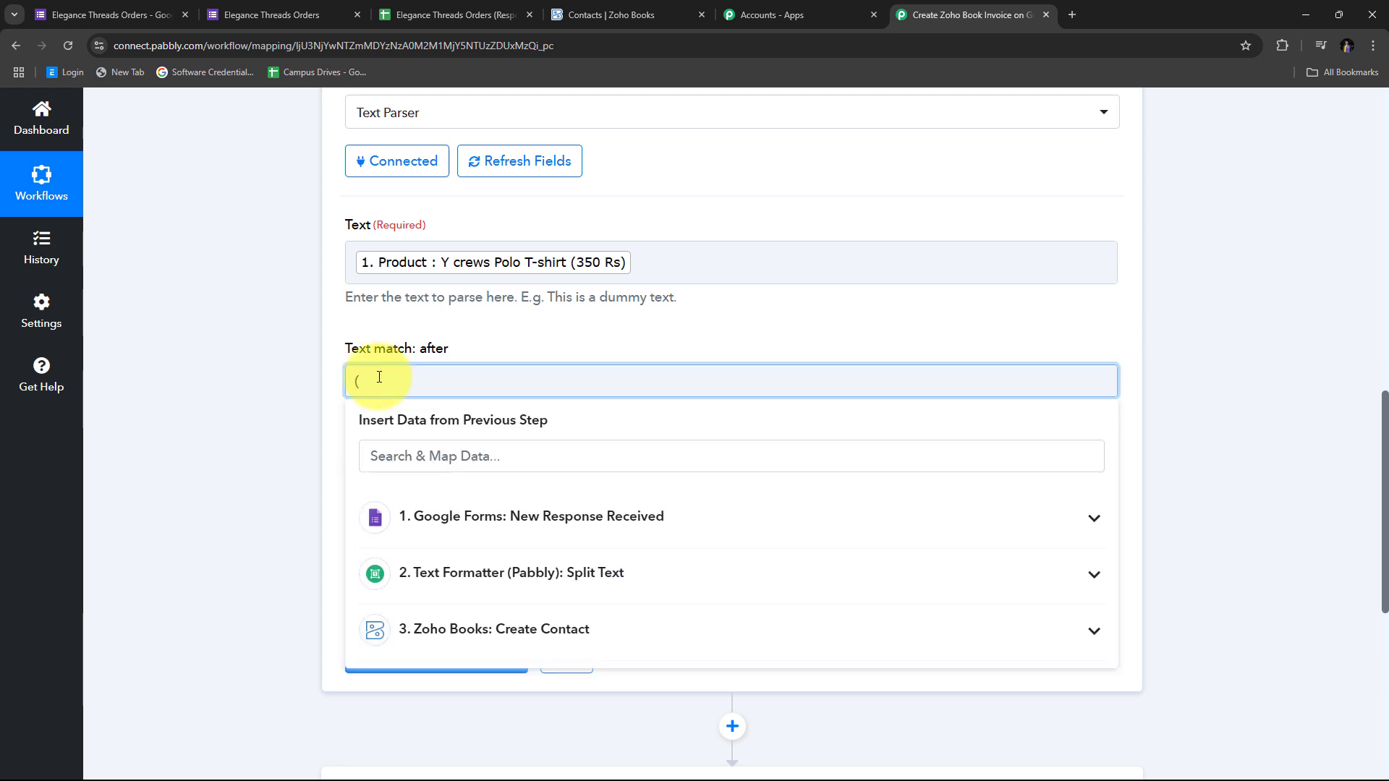
pyautogui.click(273, 384)
pyautogui.click(373, 519)
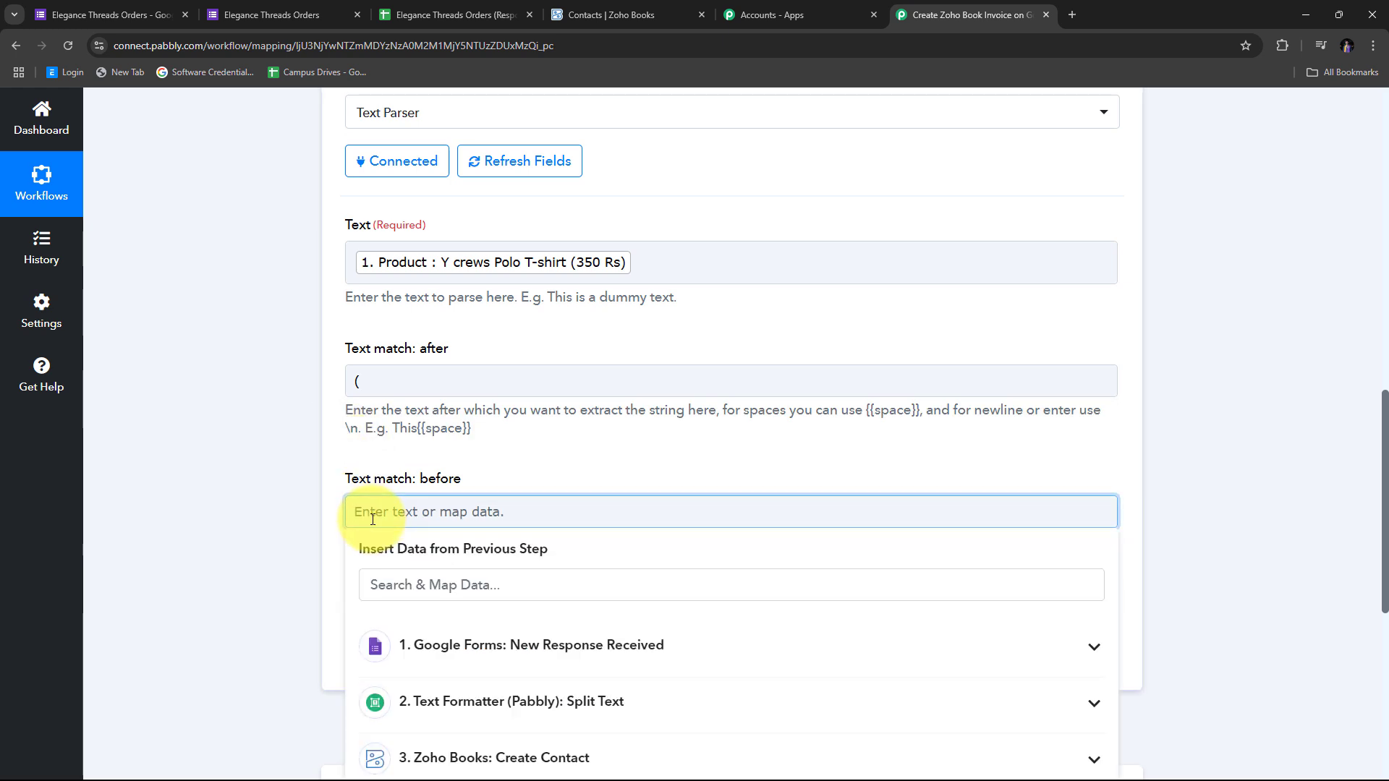
pyautogui.write(')')
pyautogui.click(533, 465)
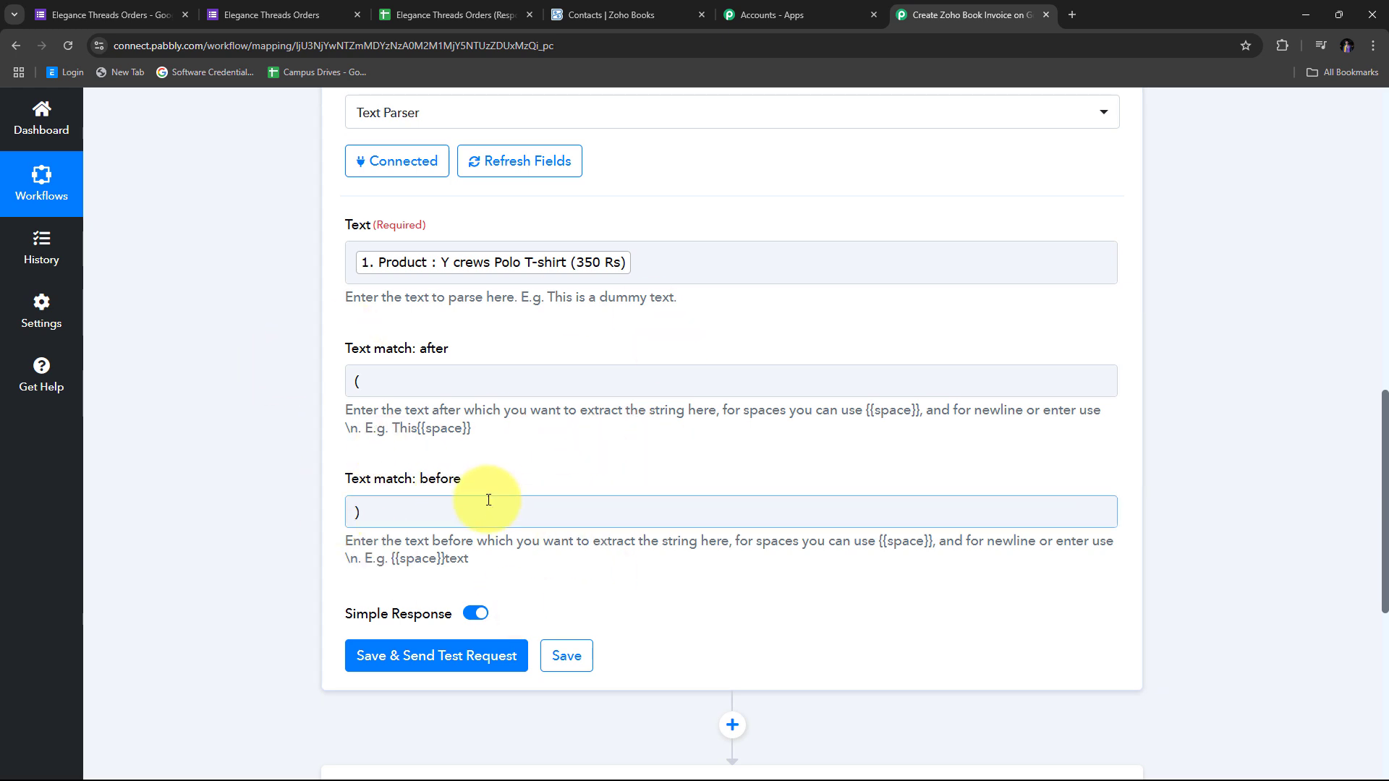
# Save and test the Text Parser, confirming it returns 350 Rs
pyautogui.scroll(-1, 584, 432)
pyautogui.scroll(-1, 584, 433)
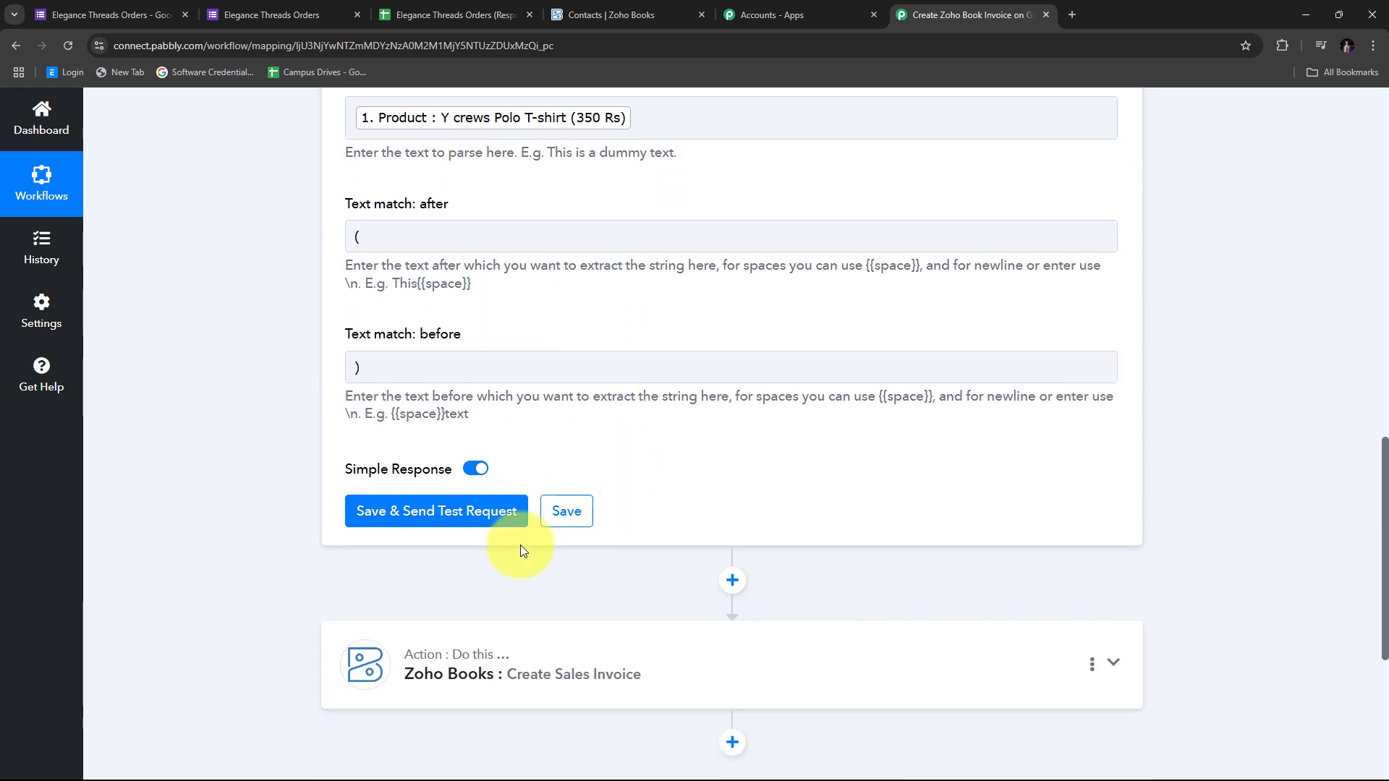
pyautogui.click(412, 516)
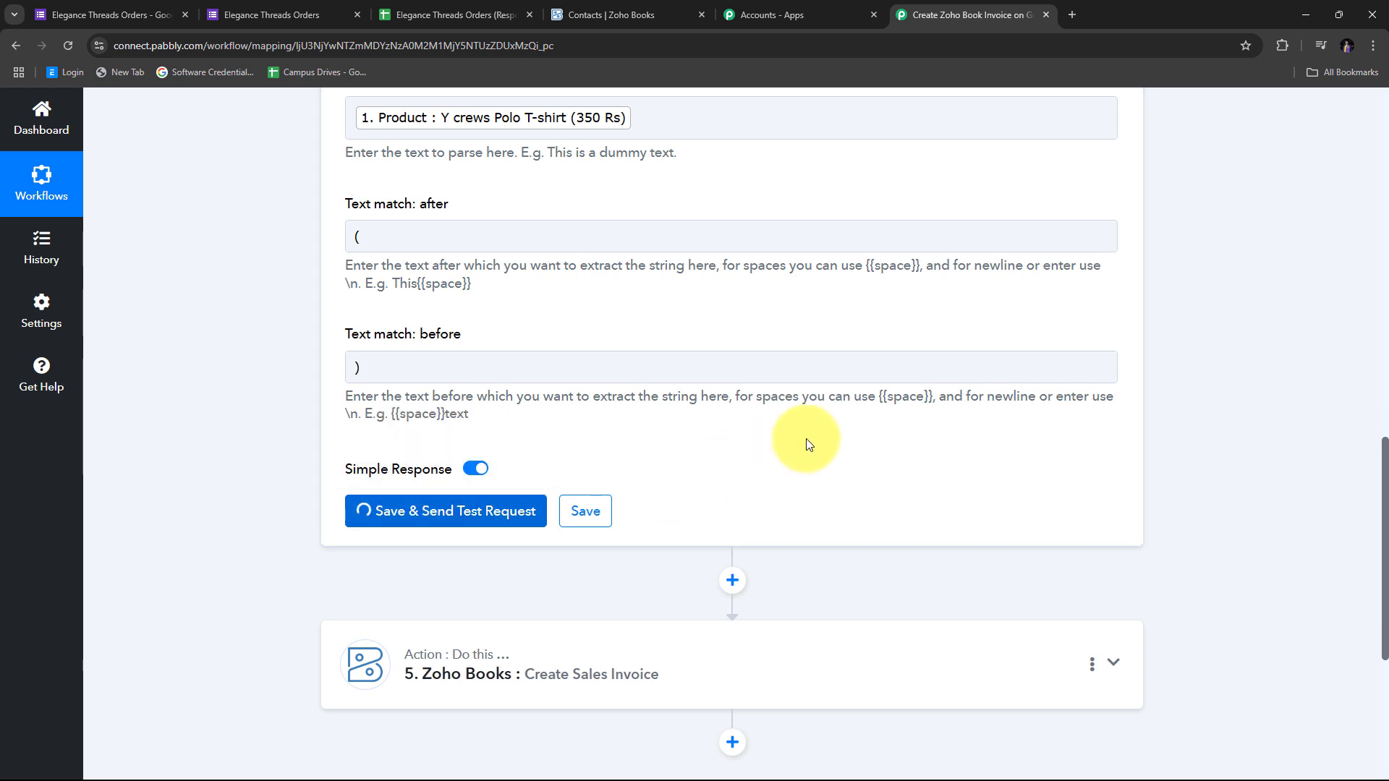
pyautogui.scroll(-2, 868, 427)
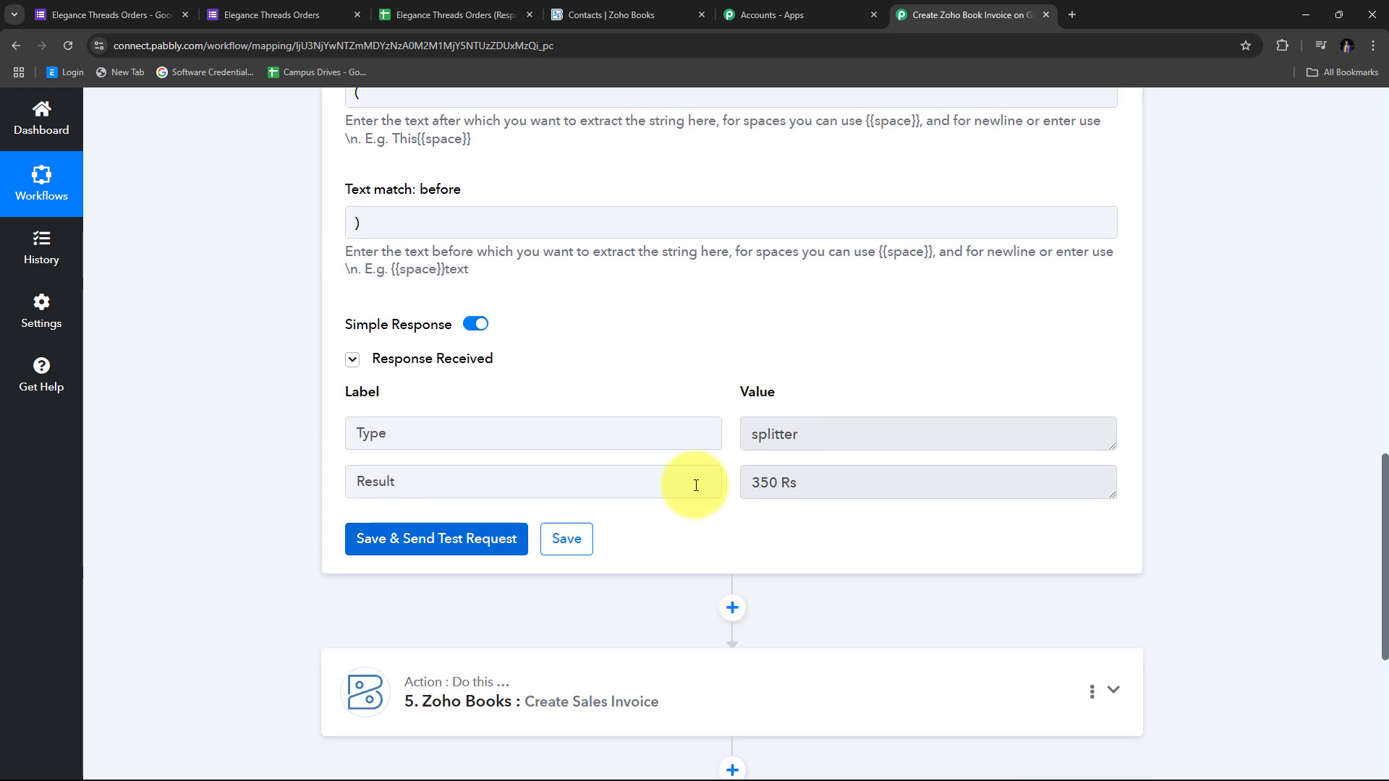
pyautogui.moveTo(844, 484); pyautogui.dragTo(657, 487)
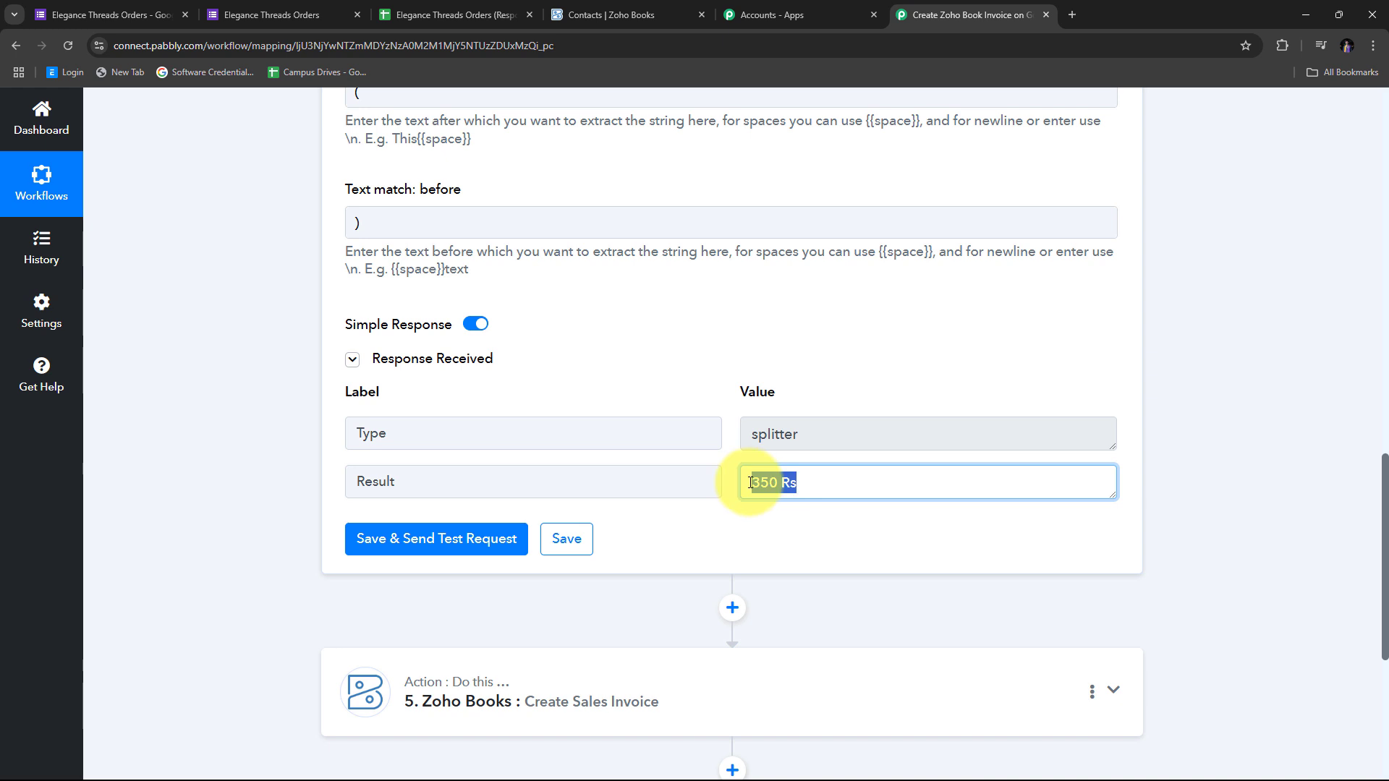
pyautogui.scroll(-2, 816, 486)
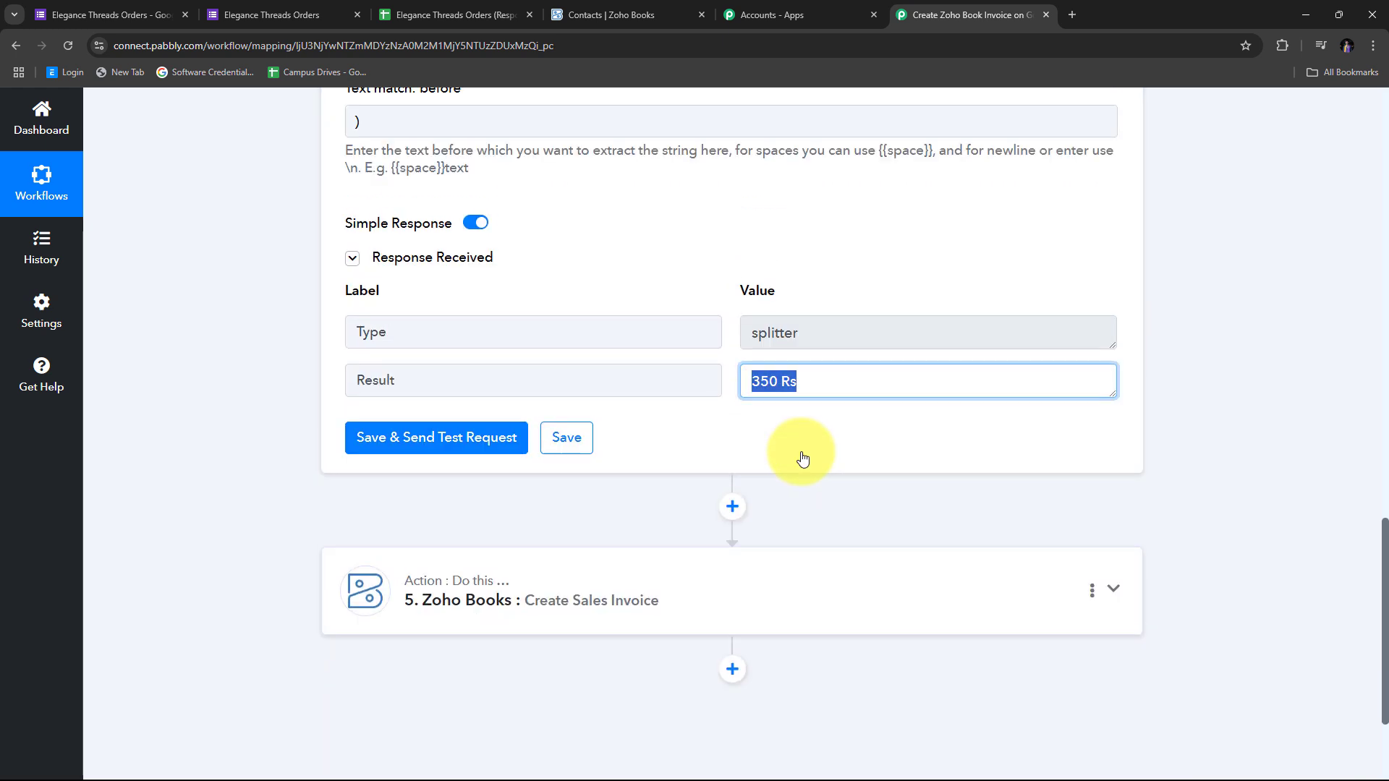
pyautogui.scroll(-2, 803, 458)
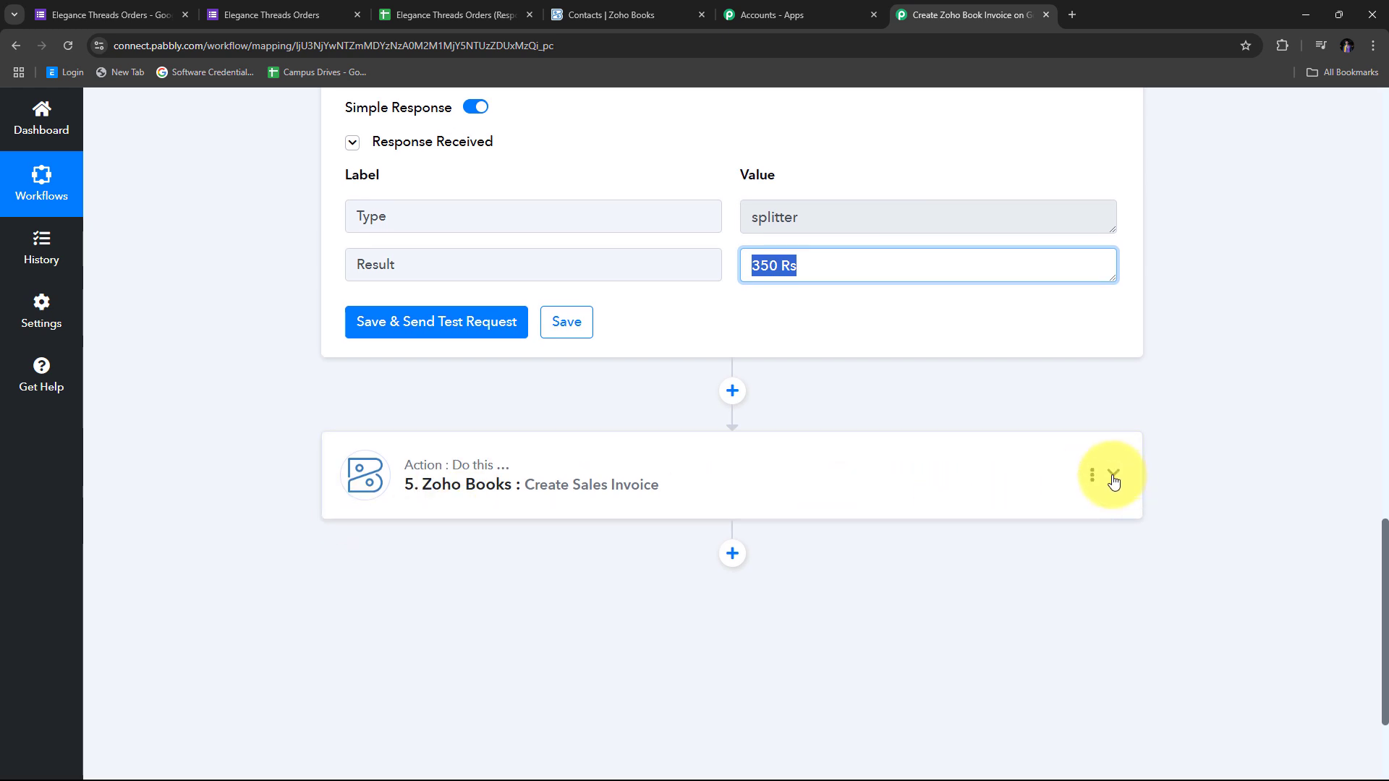
# Map the Text Parser's Result (350 Rs) into the invoice step's Line Item Rate
pyautogui.click(1114, 478)
pyautogui.scroll(2, 771, 407)
pyautogui.click(410, 427)
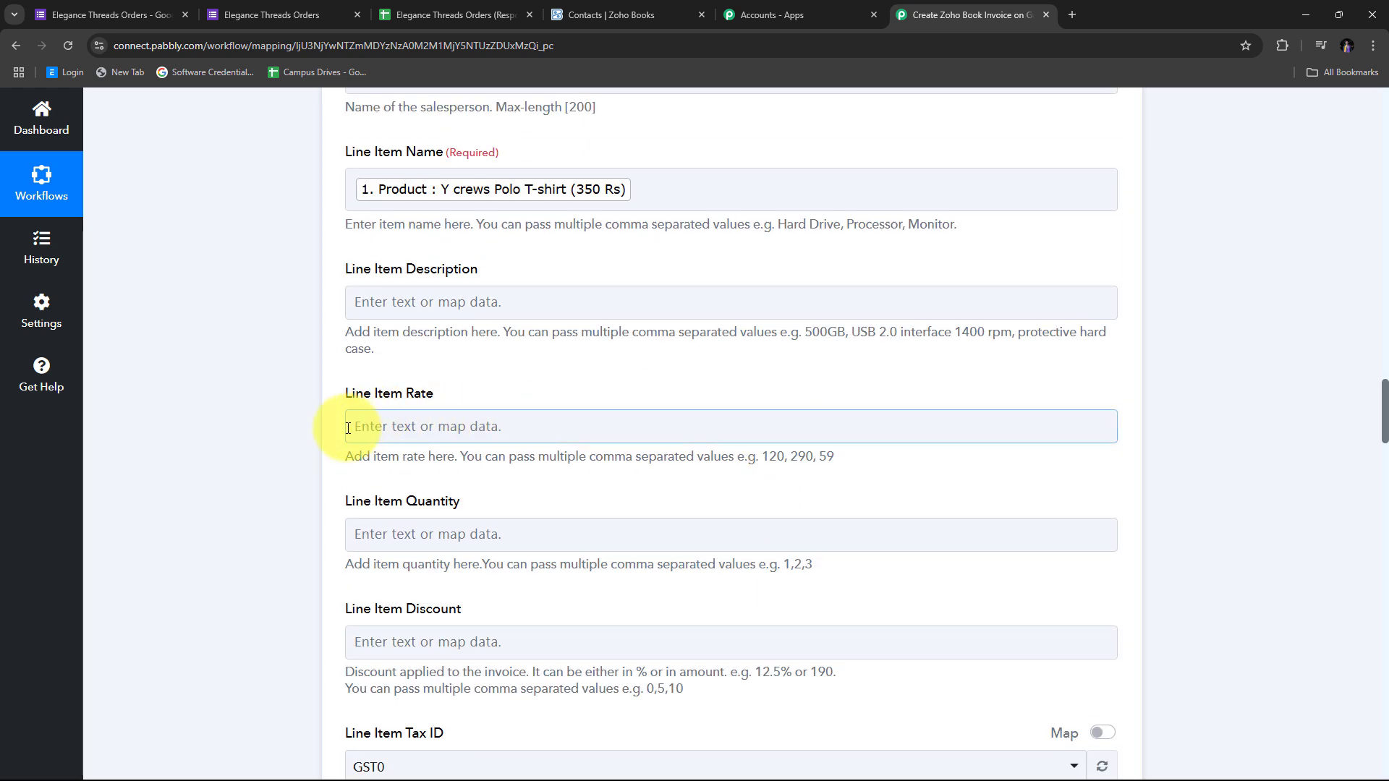
pyautogui.click(481, 425)
pyautogui.scroll(-1, 670, 310)
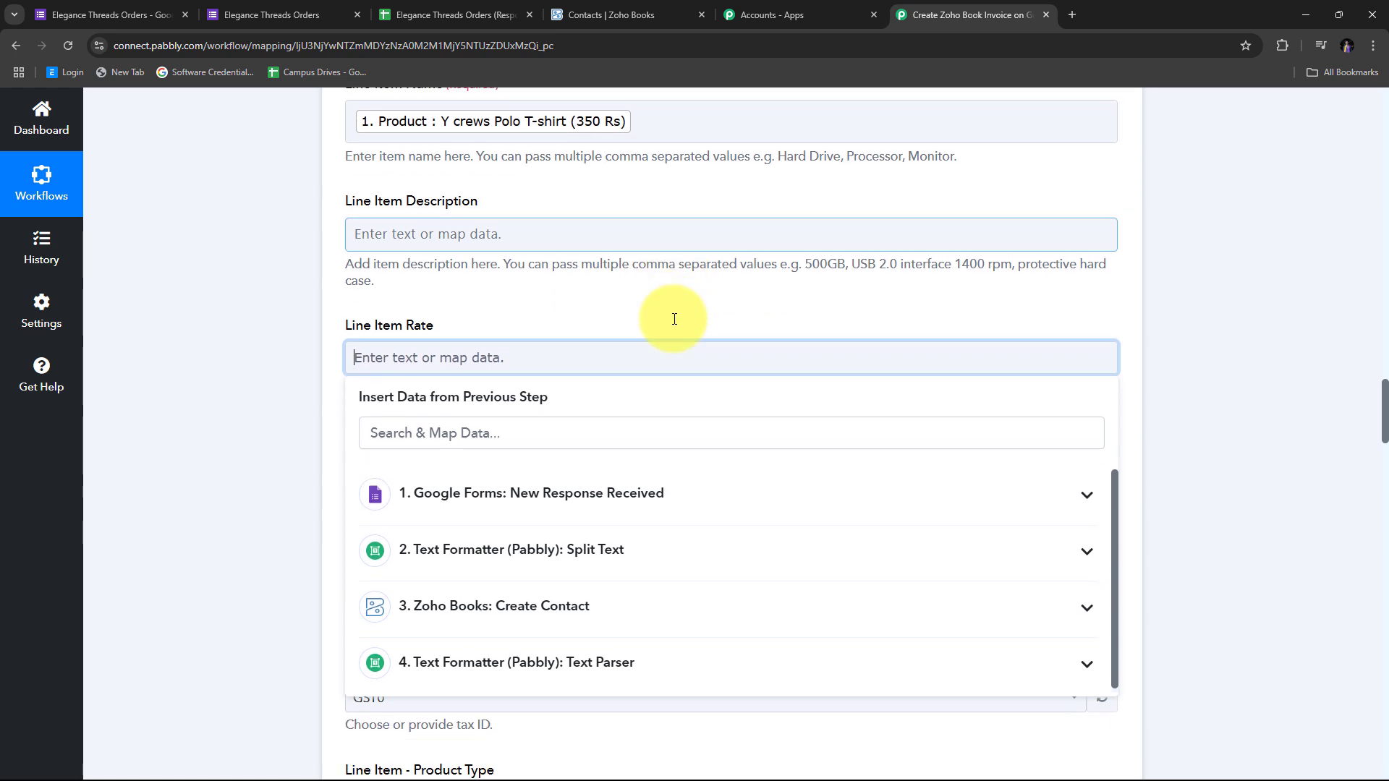
pyautogui.scroll(-1, 506, 607)
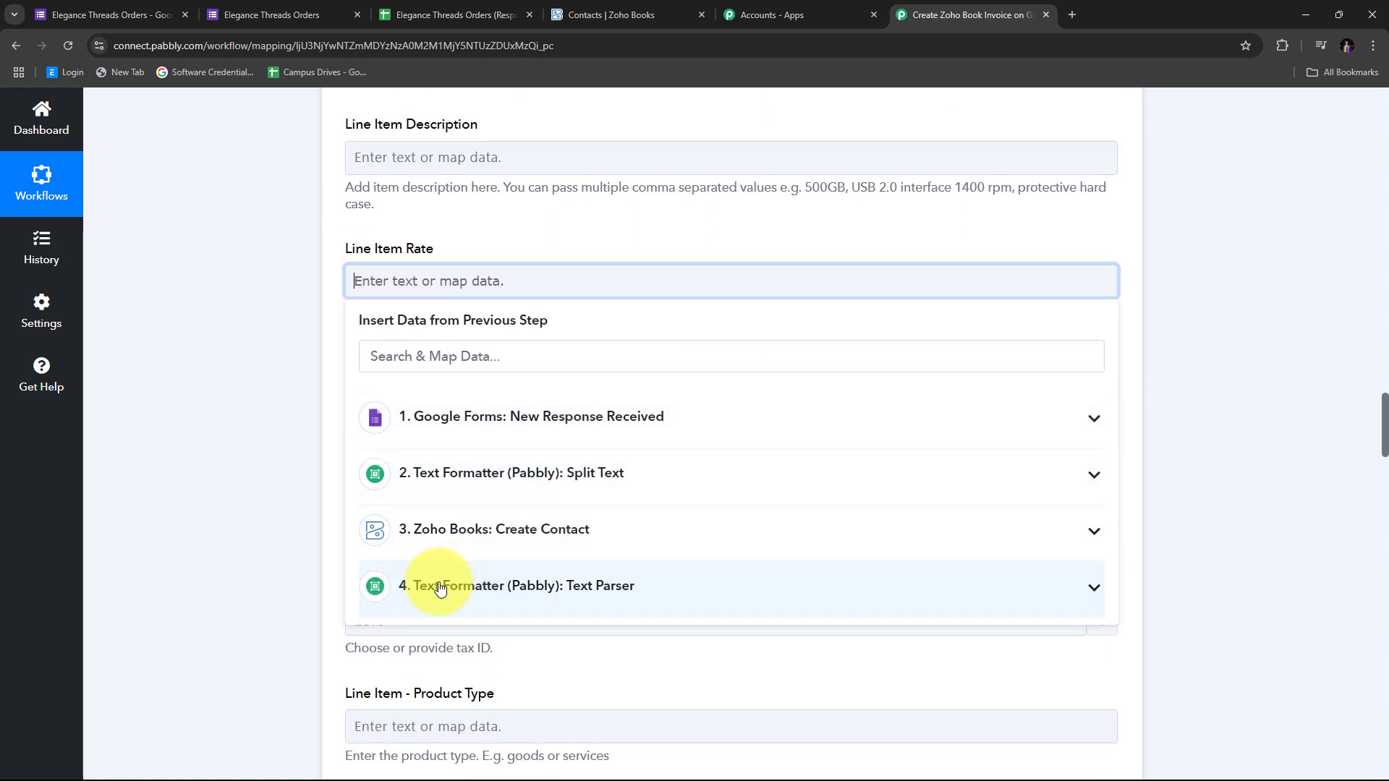
pyautogui.click(615, 586)
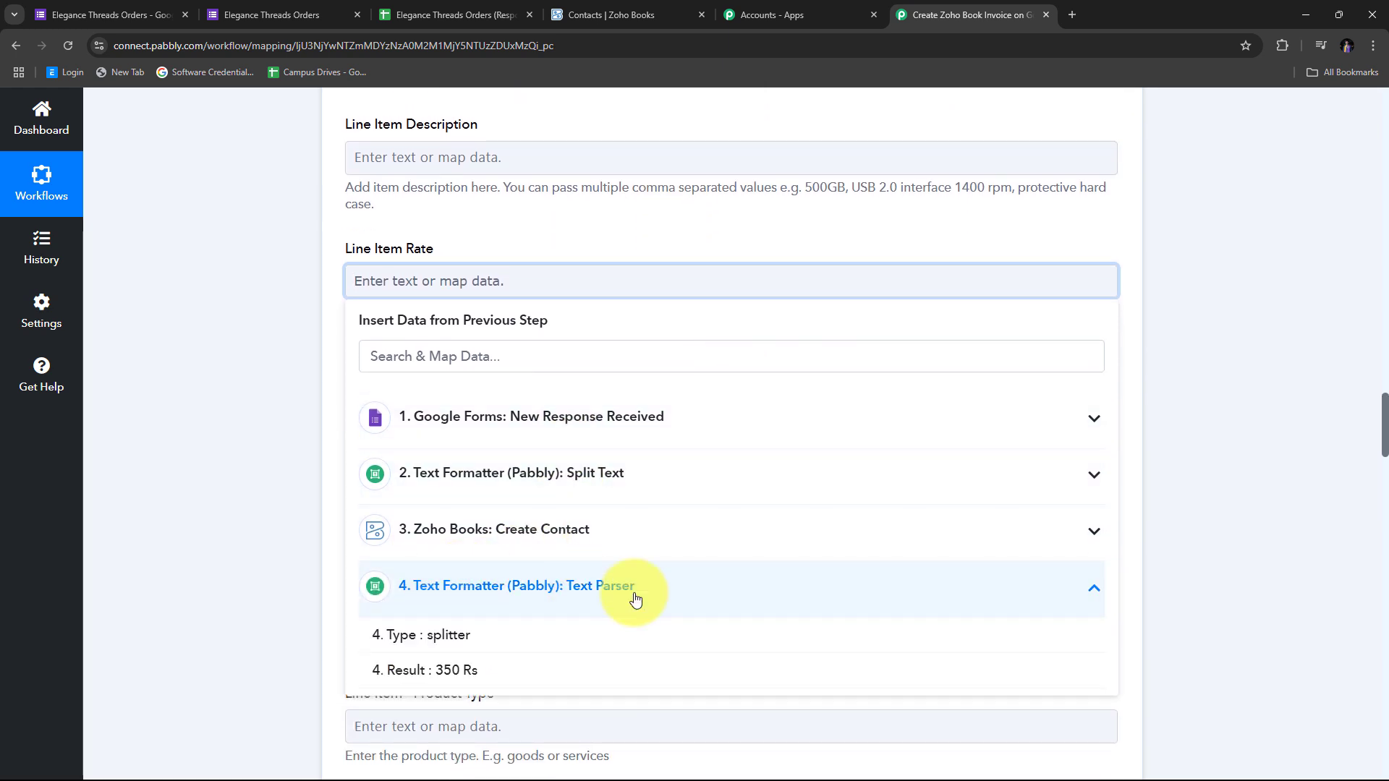
pyautogui.click(461, 680)
pyautogui.click(312, 409)
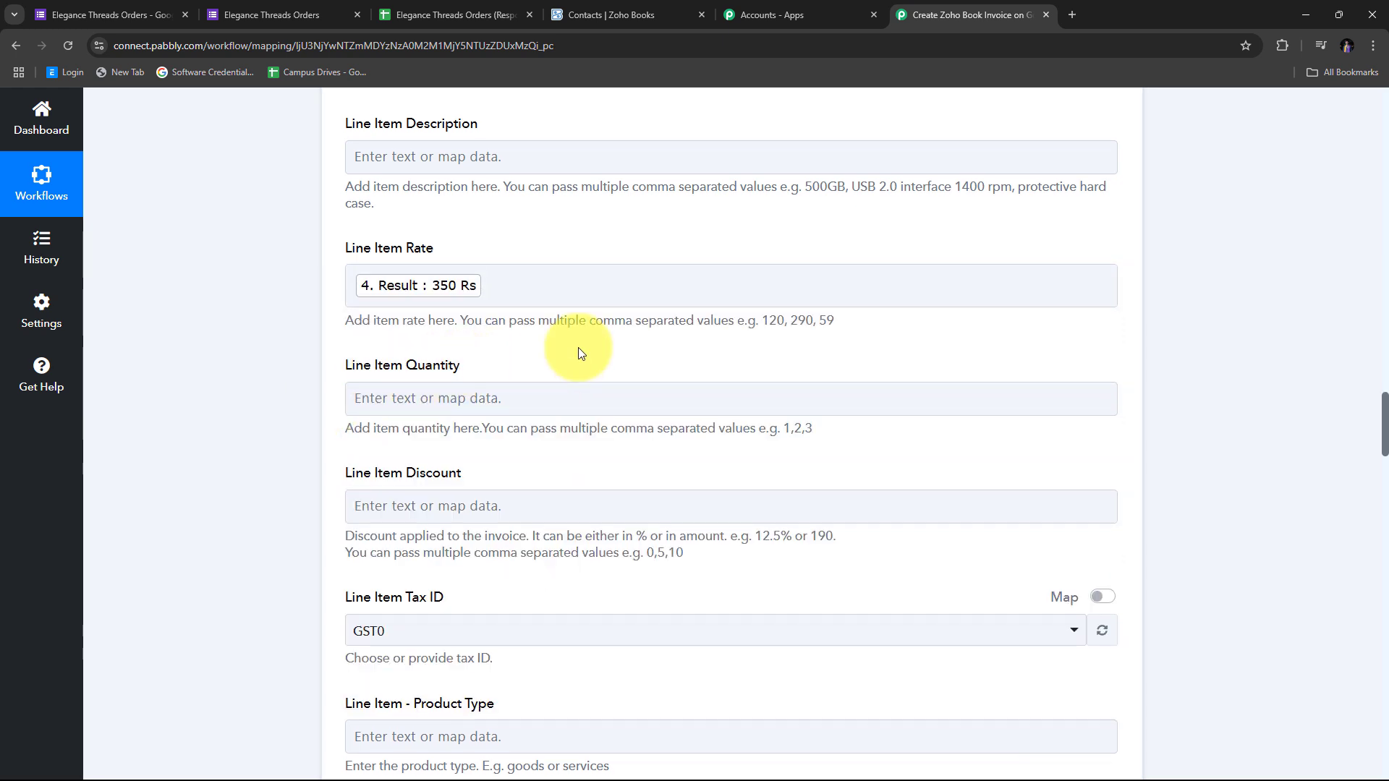
# Map the Google Forms Quantity answer (2) into Line Item Quantity
pyautogui.scroll(-1, 434, 344)
pyautogui.click(407, 328)
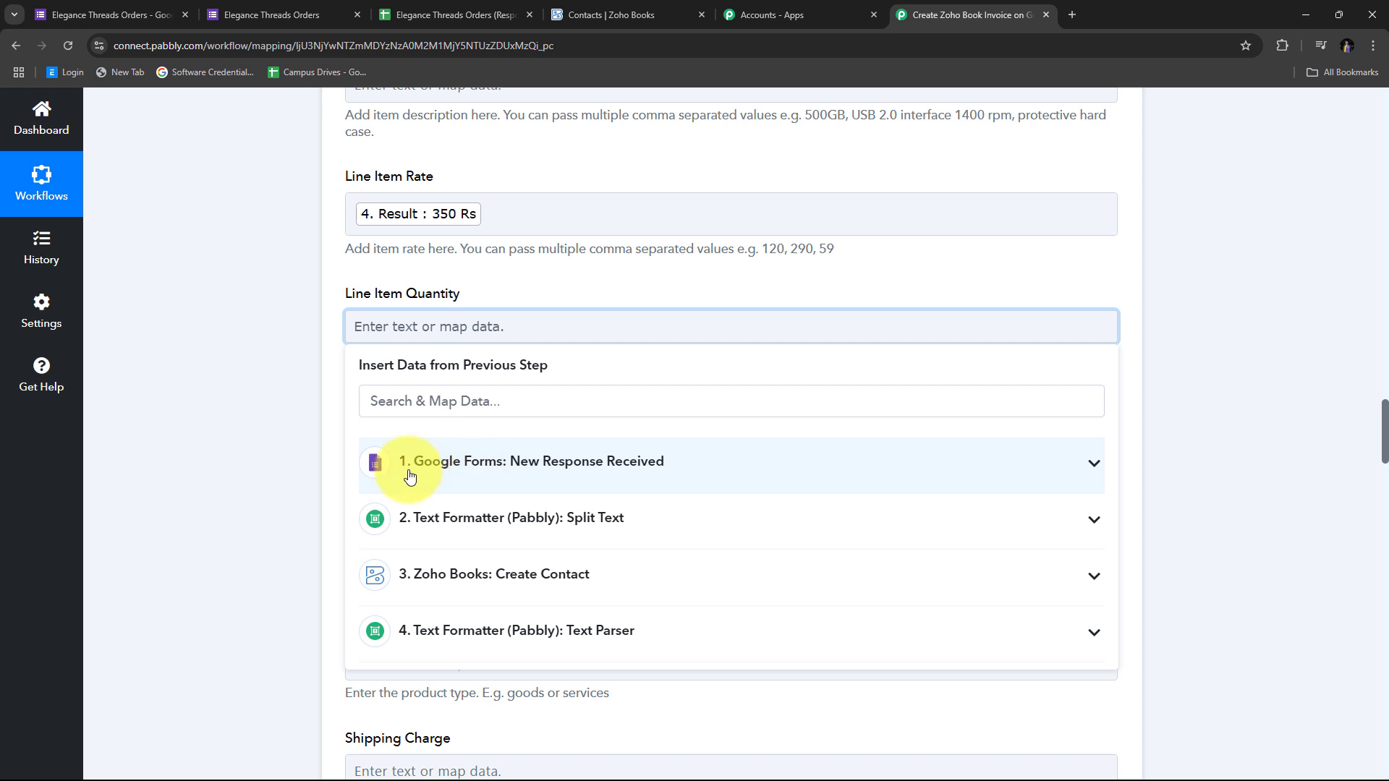
pyautogui.click(554, 481)
pyautogui.scroll(-3, 557, 483)
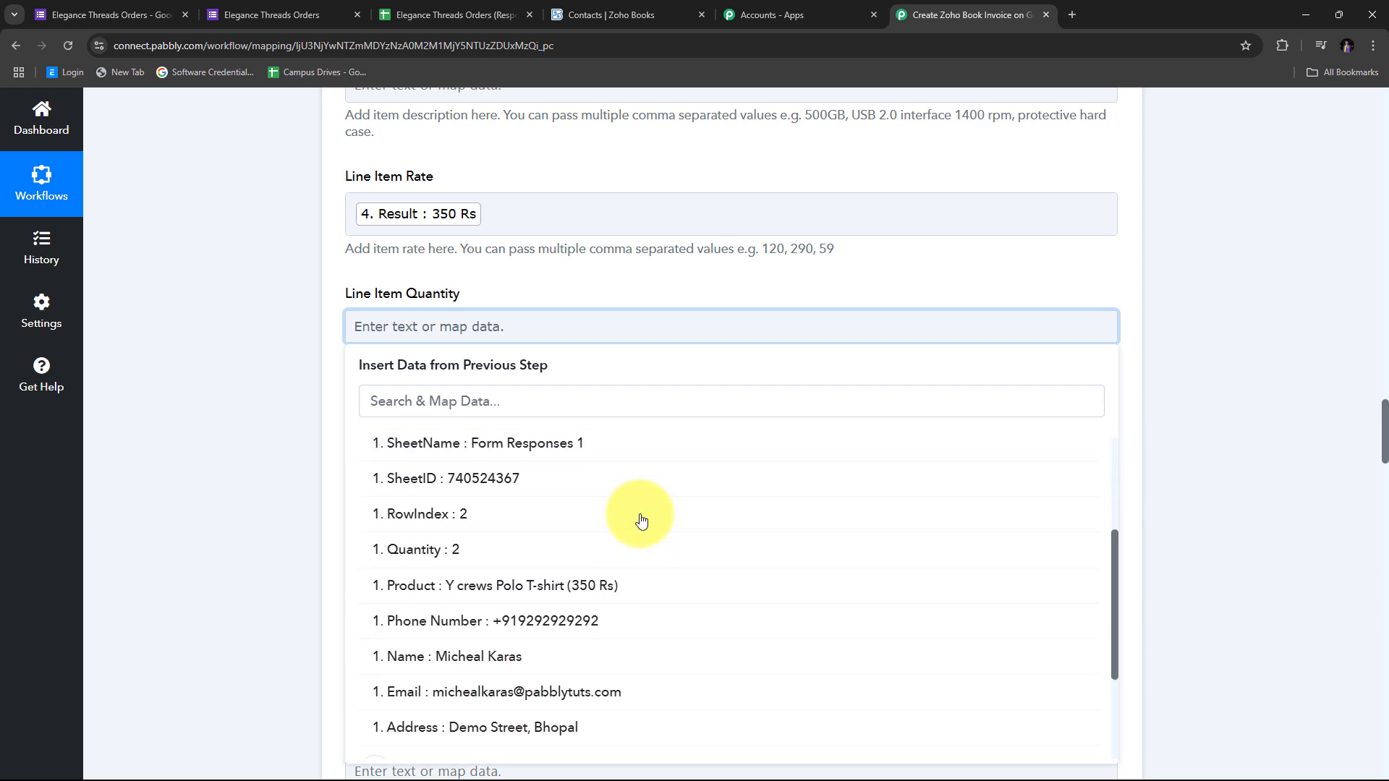
pyautogui.click(455, 552)
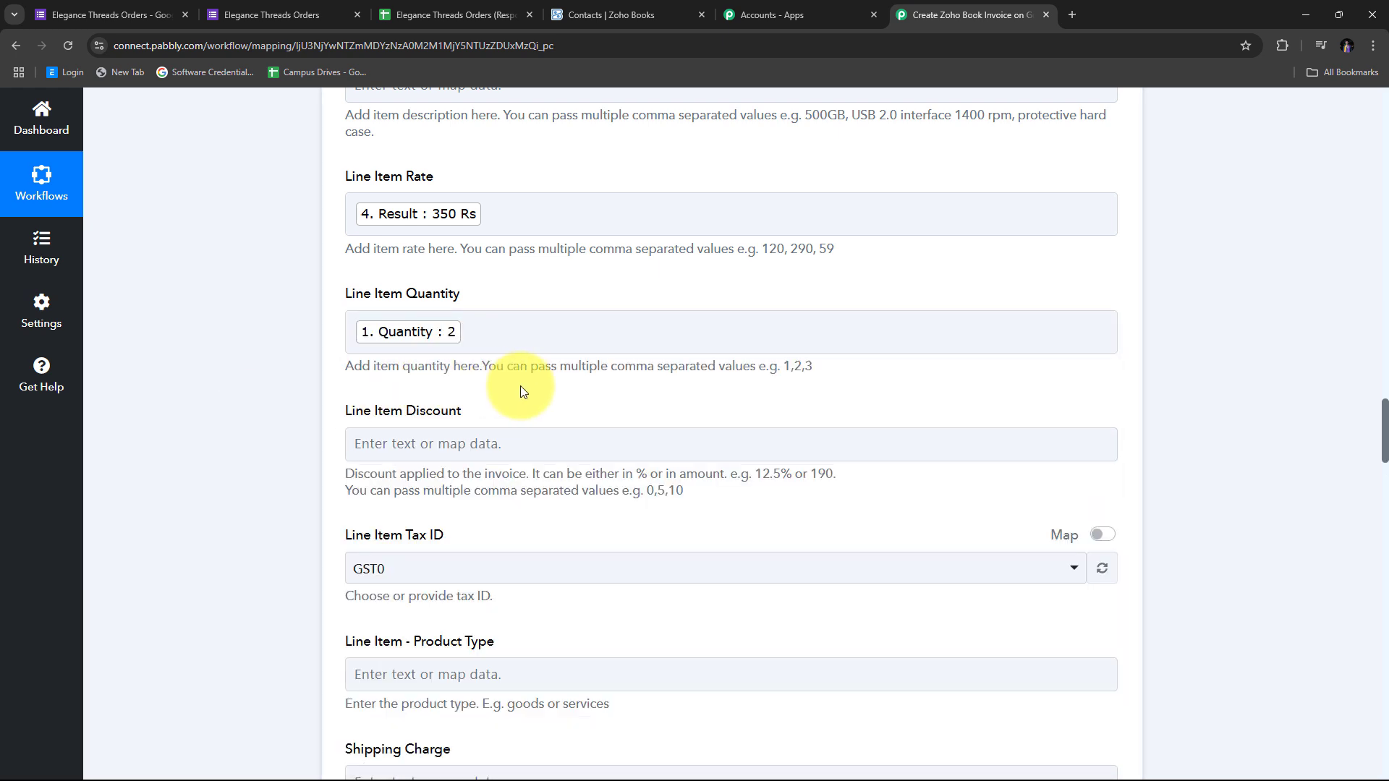
pyautogui.scroll(5, 539, 385)
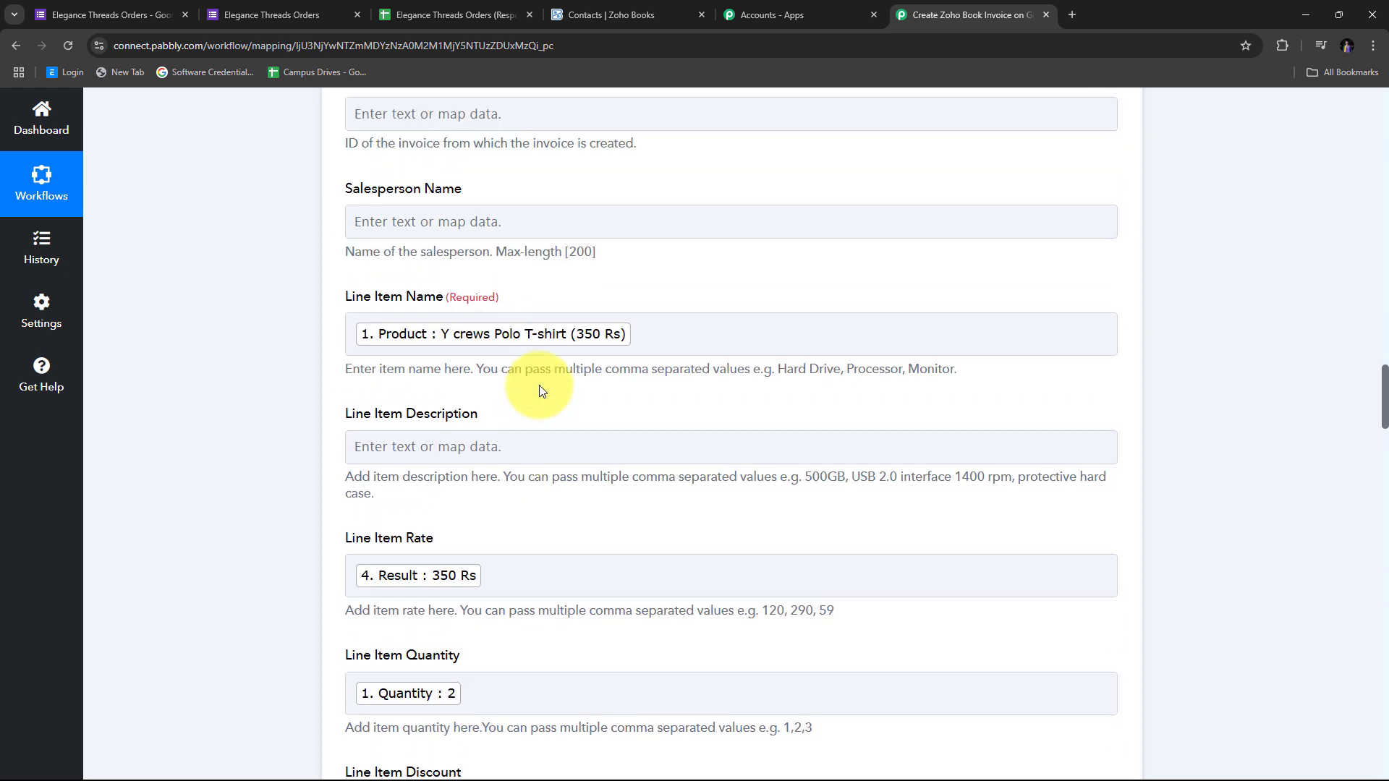
pyautogui.scroll(-4, 540, 385)
pyautogui.scroll(3, 568, 403)
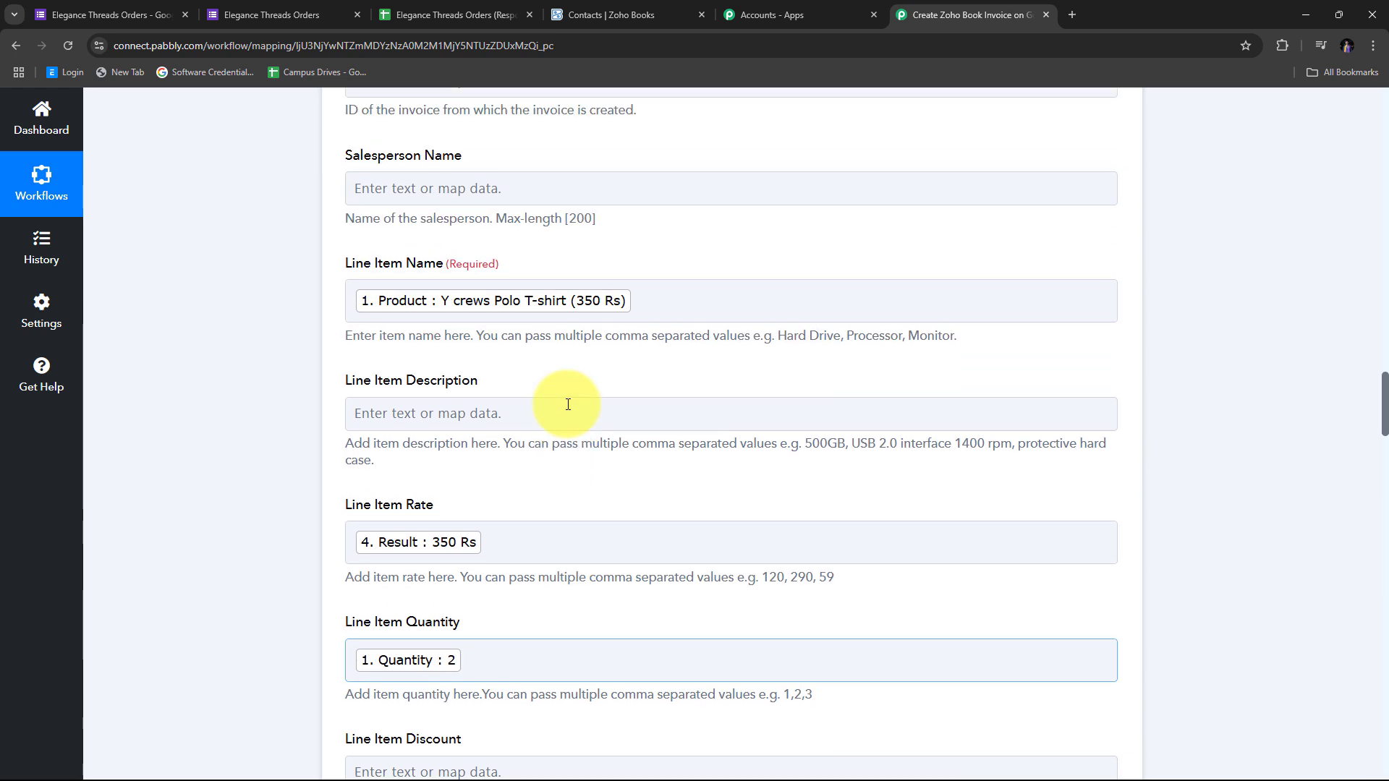
pyautogui.scroll(-2, 568, 408)
pyautogui.scroll(-4, 568, 409)
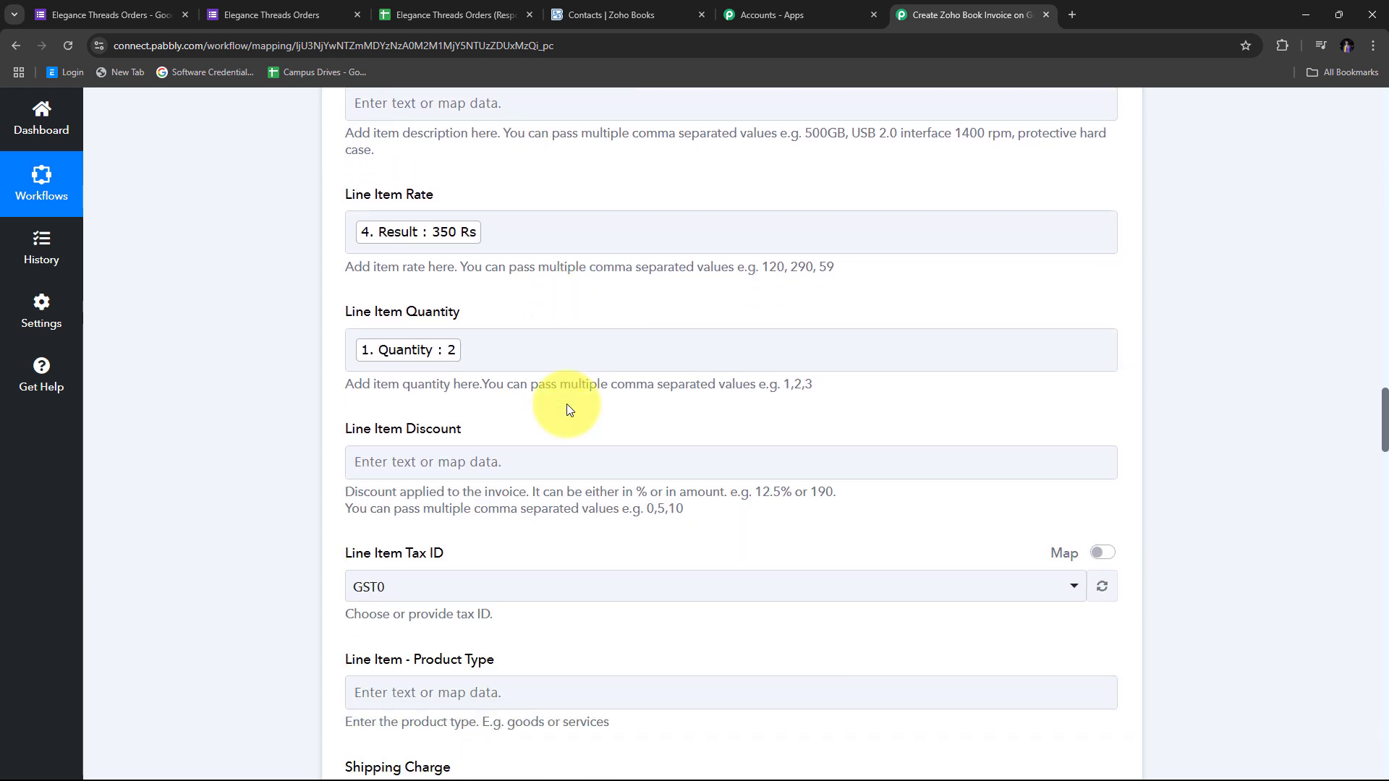
pyautogui.scroll(-2, 566, 403)
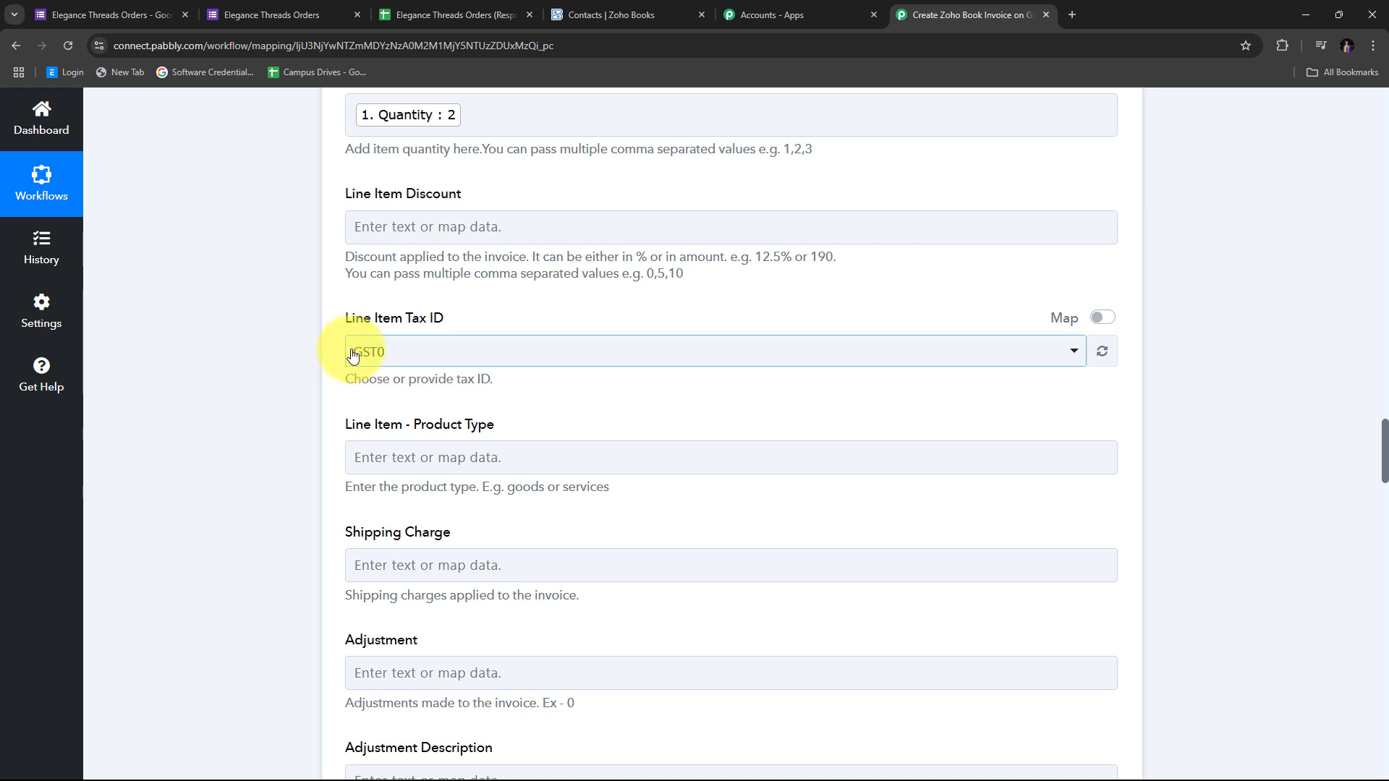
# Switch Line Item Tax ID to a mapped value and leave it empty
pyautogui.click(446, 367)
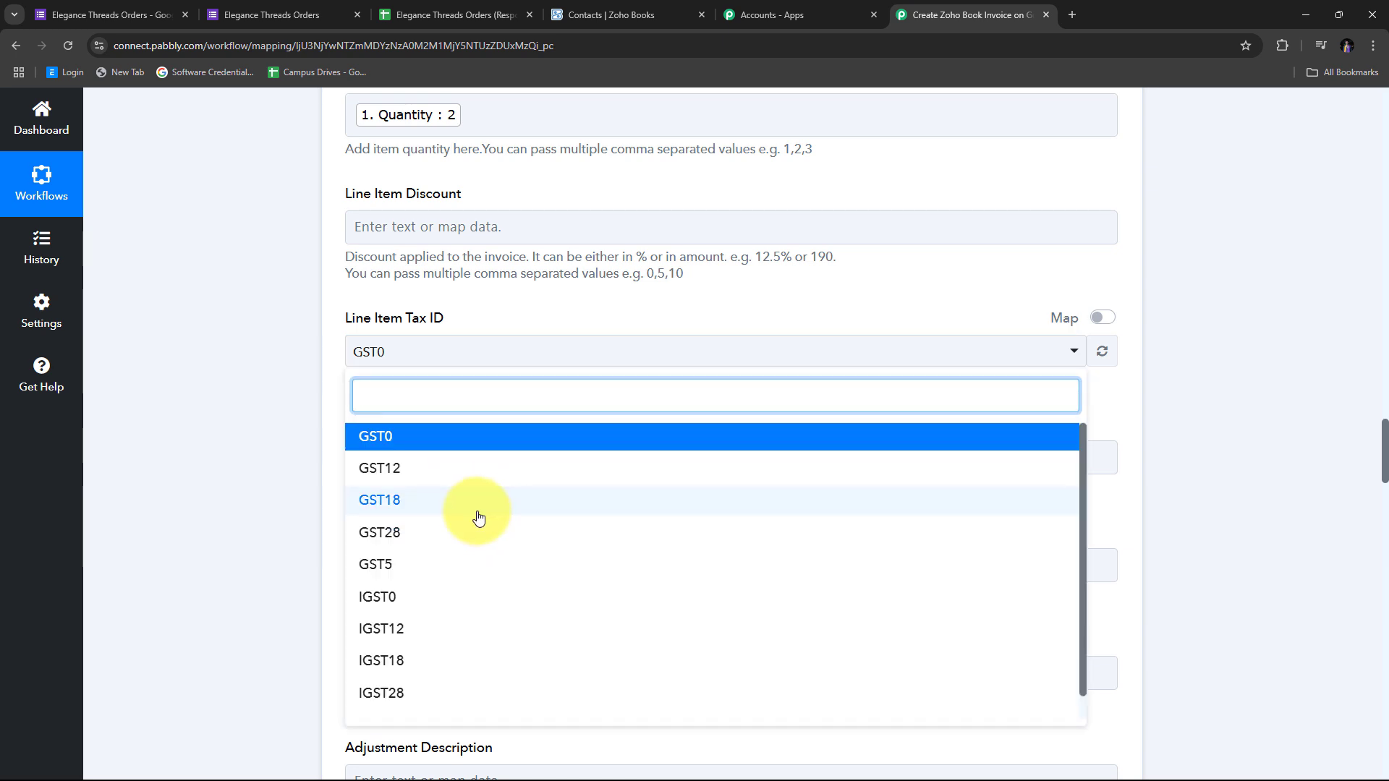
pyautogui.click(443, 436)
pyautogui.scroll(1, 432, 409)
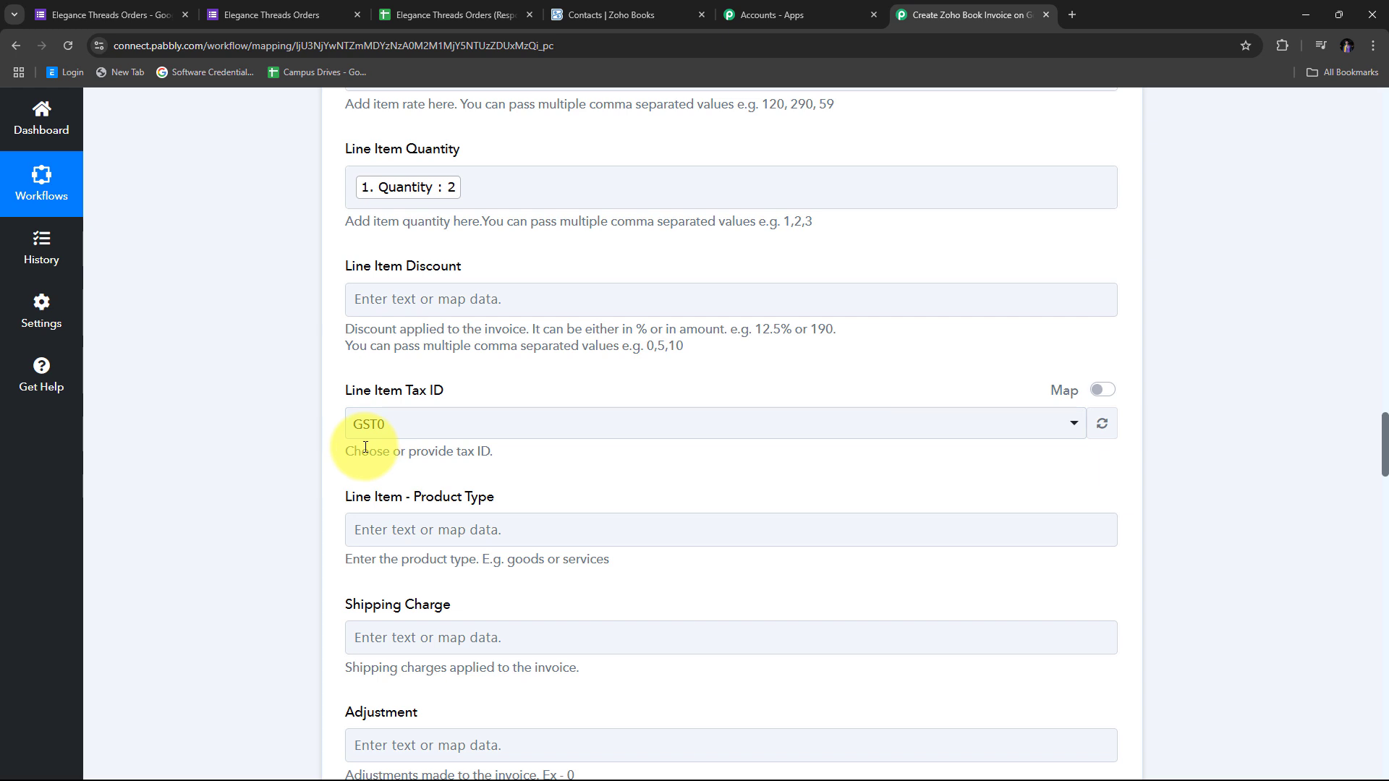
pyautogui.click(1103, 391)
pyautogui.moveTo(614, 428); pyautogui.dragTo(330, 425)
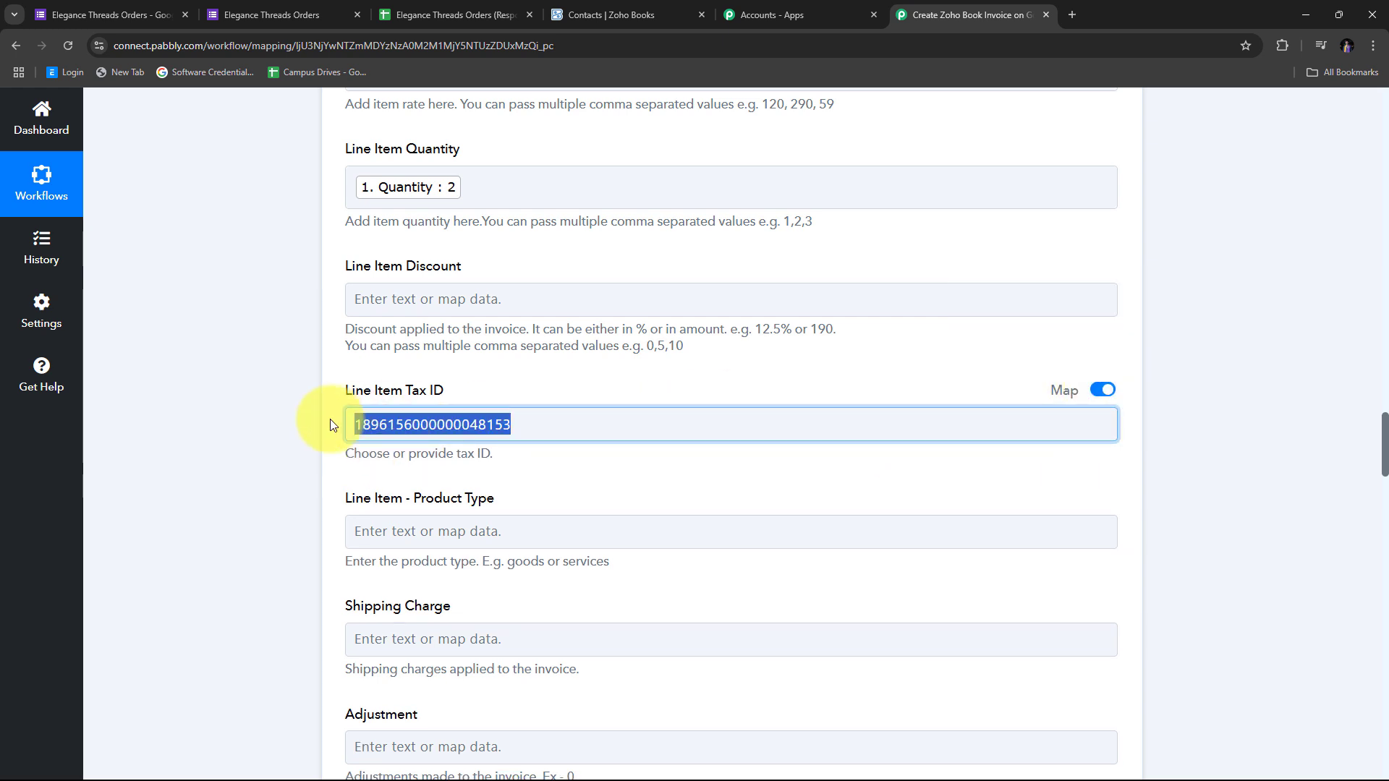
pyautogui.press('BackSpace')
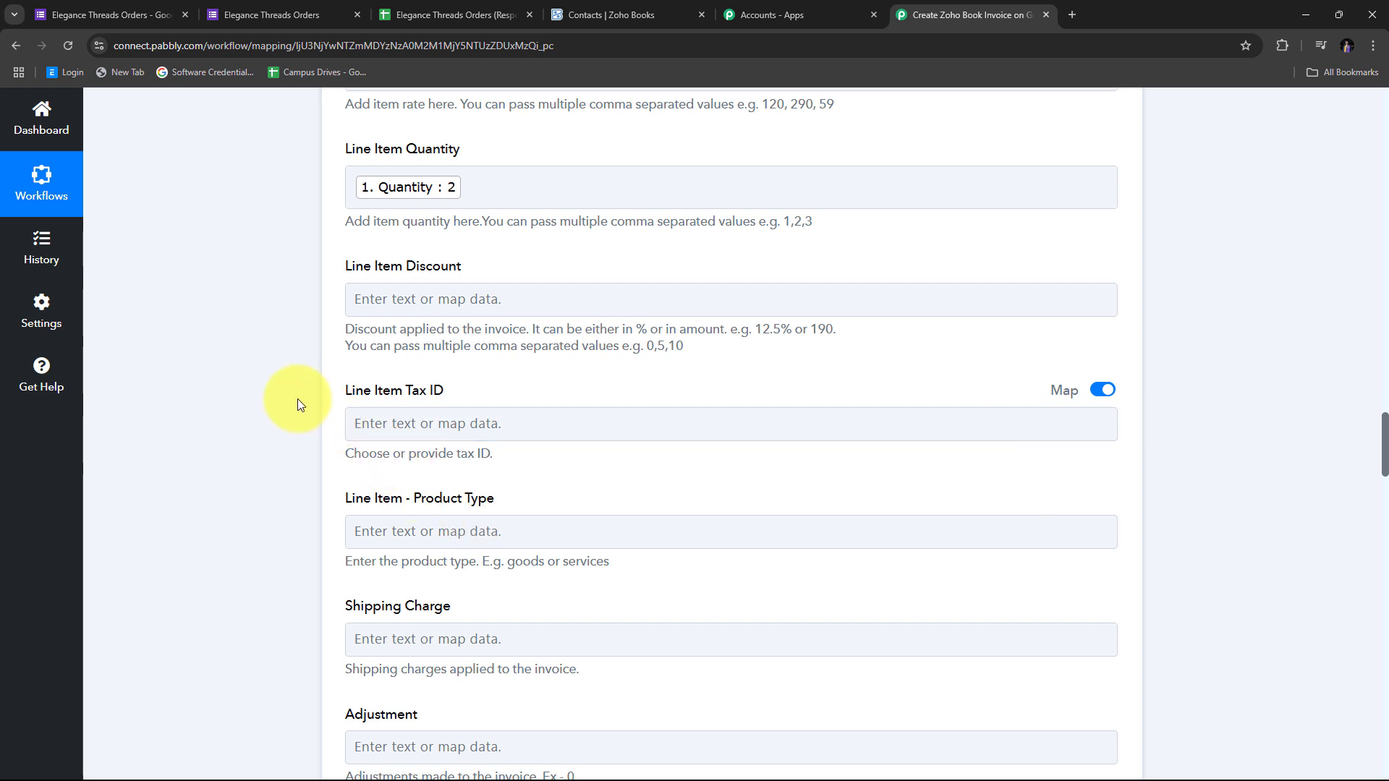
pyautogui.scroll(-9, 338, 289)
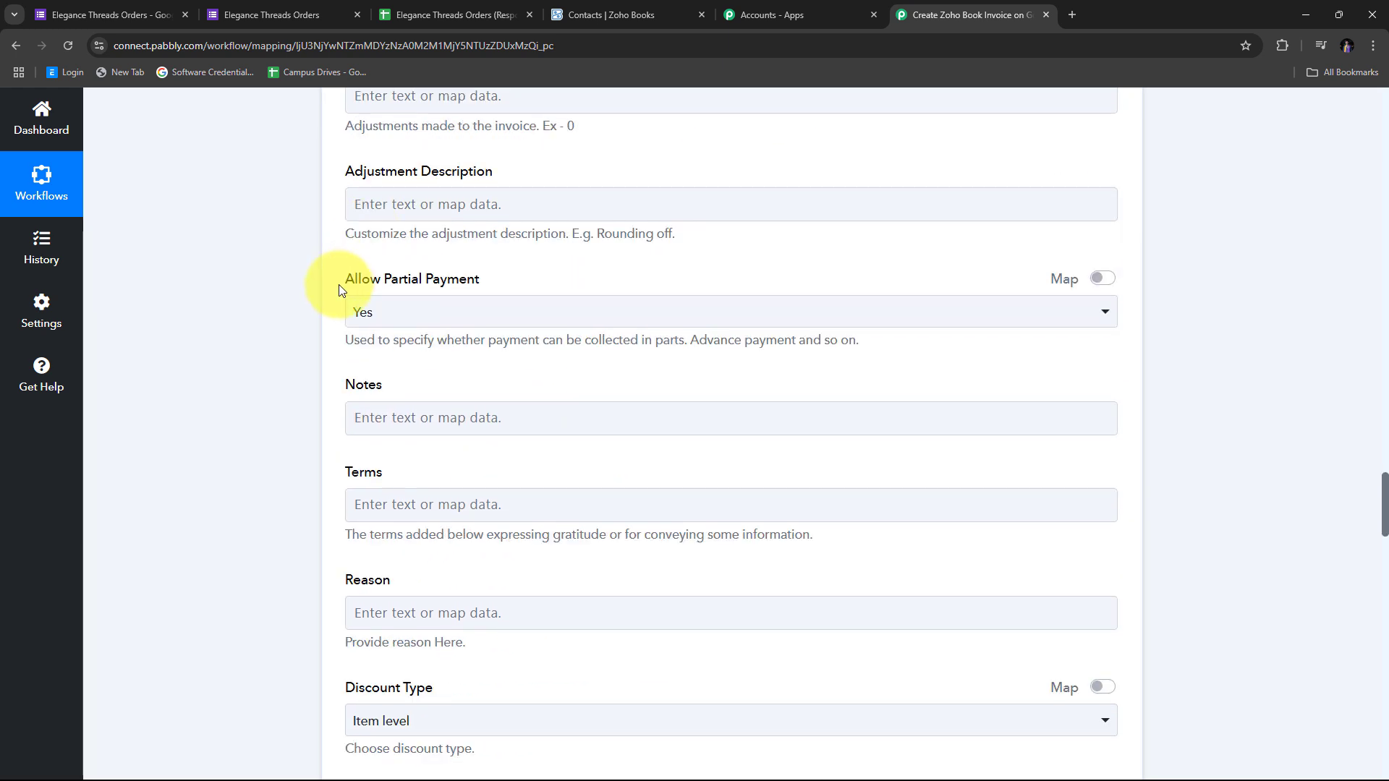
pyautogui.scroll(1, 362, 373)
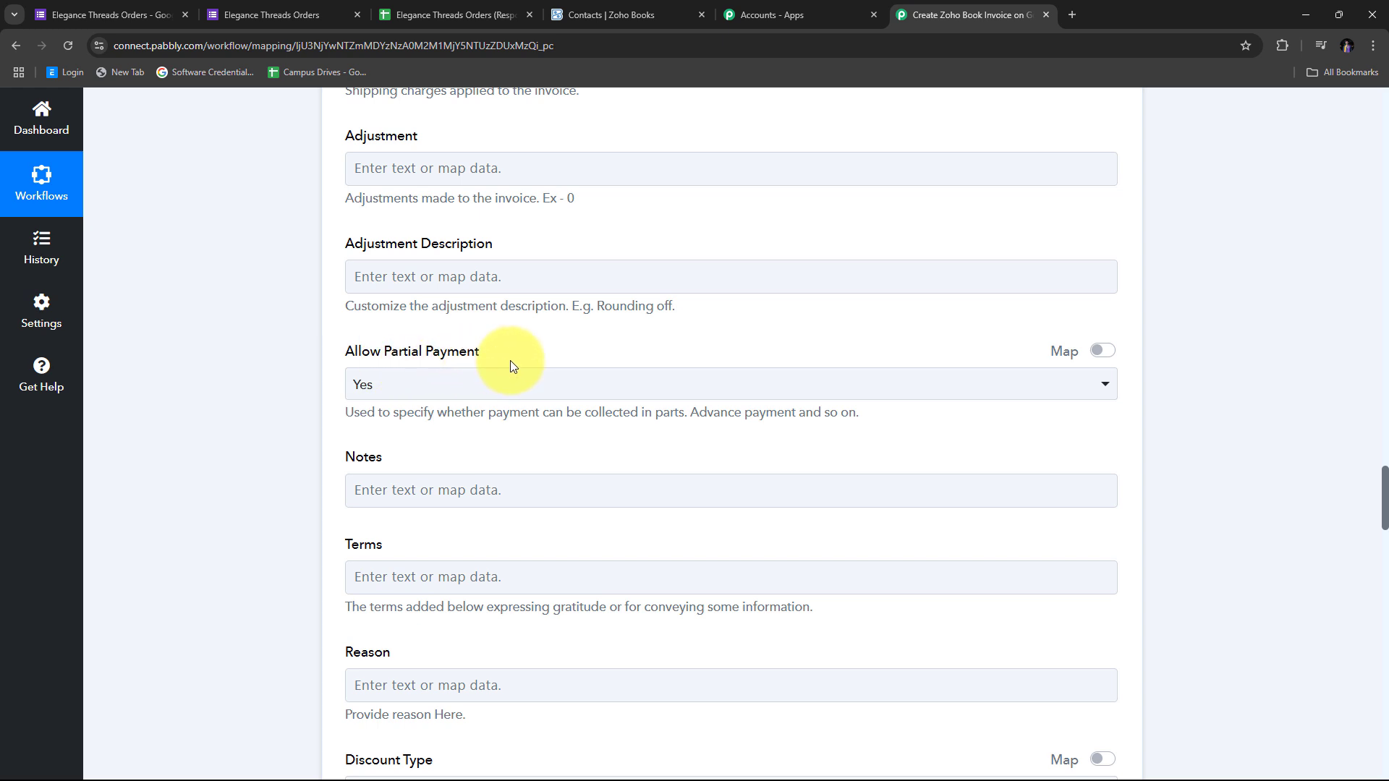
# Set Allow Partial Payment to No, then save and test the Zoho Books invoice step
pyautogui.click(649, 391)
pyautogui.click(403, 496)
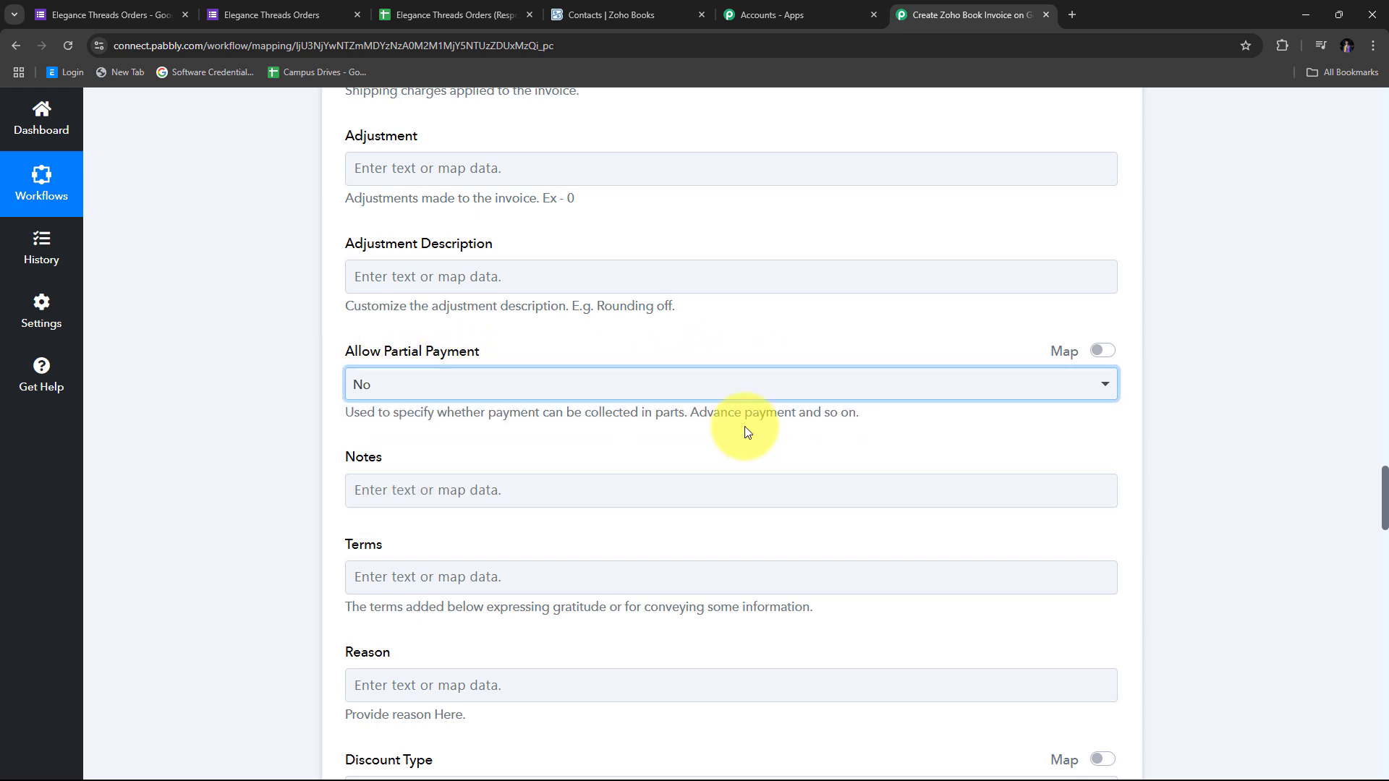
pyautogui.scroll(-15, 748, 432)
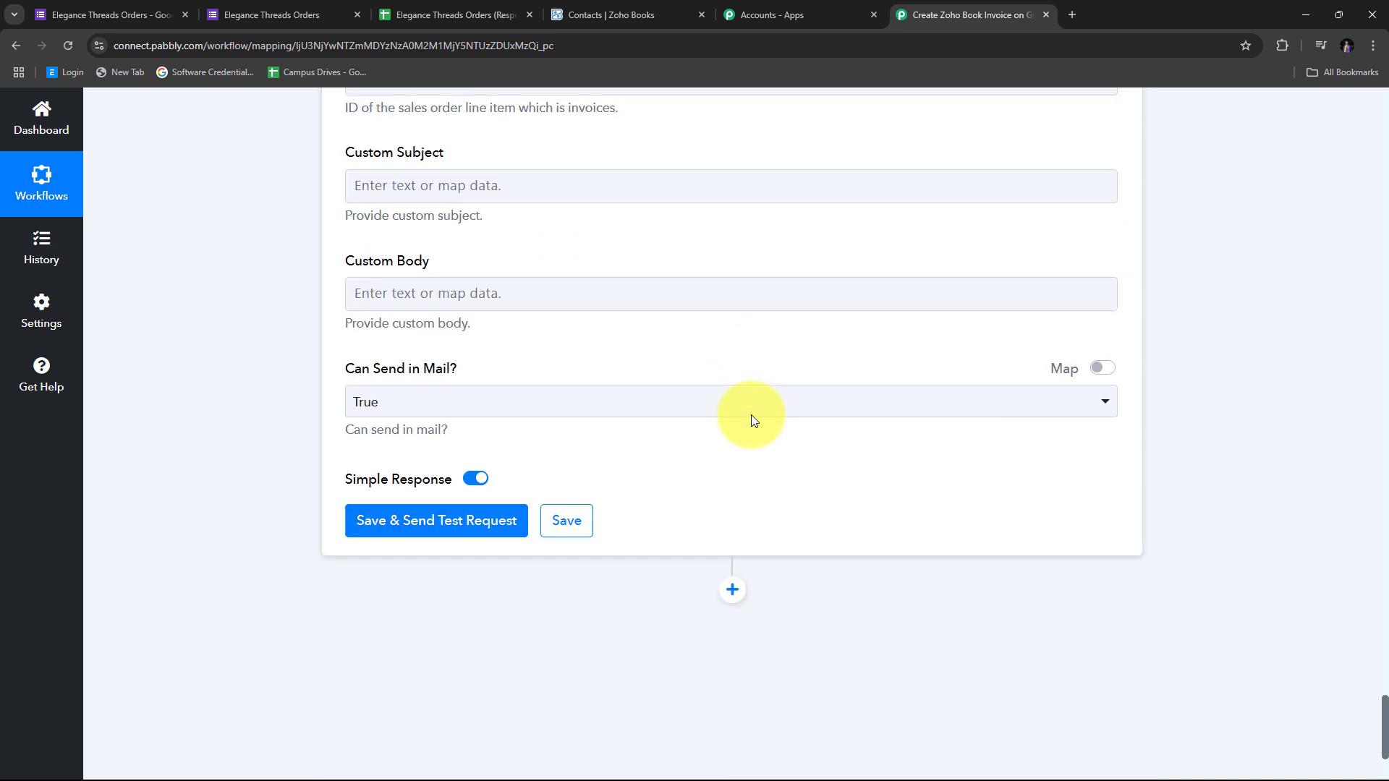
pyautogui.scroll(-2, 751, 419)
pyautogui.scroll(-1, 723, 499)
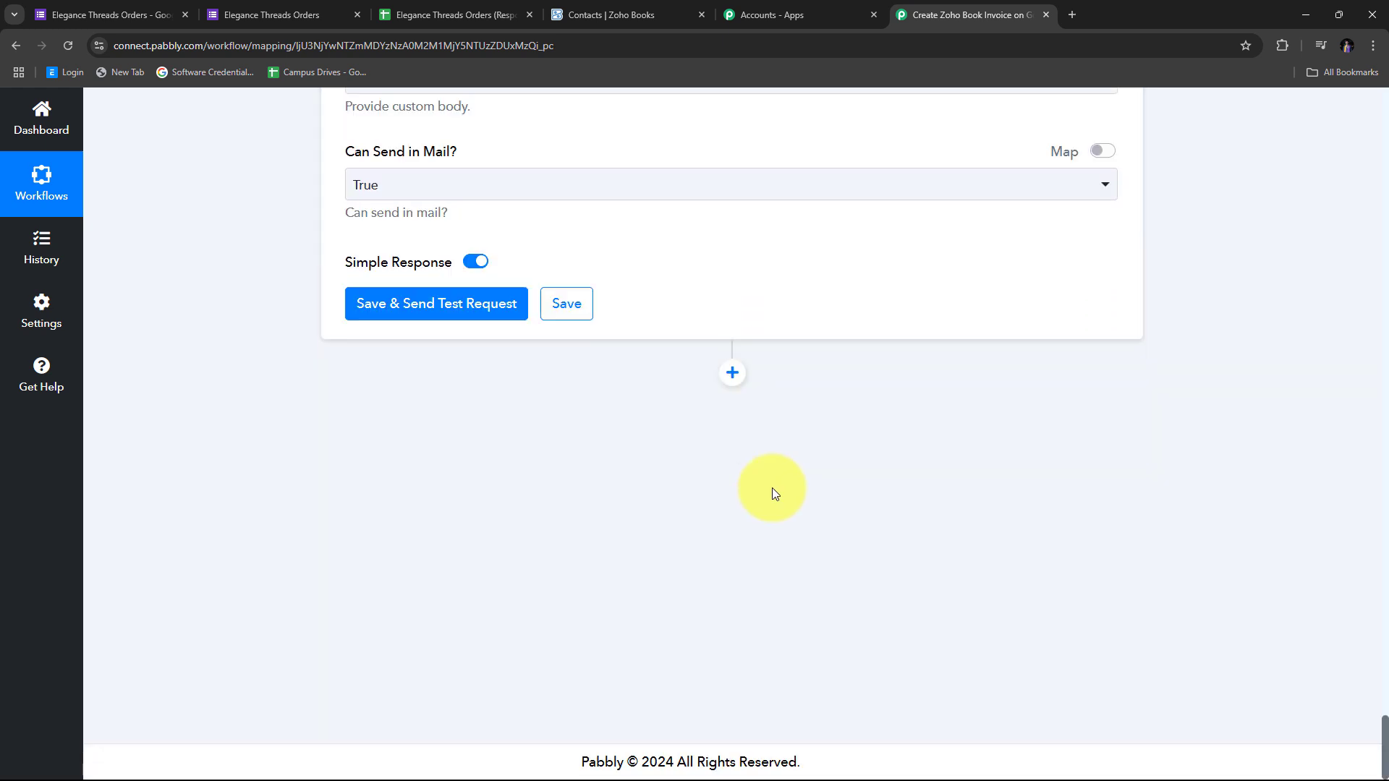
pyautogui.click(449, 319)
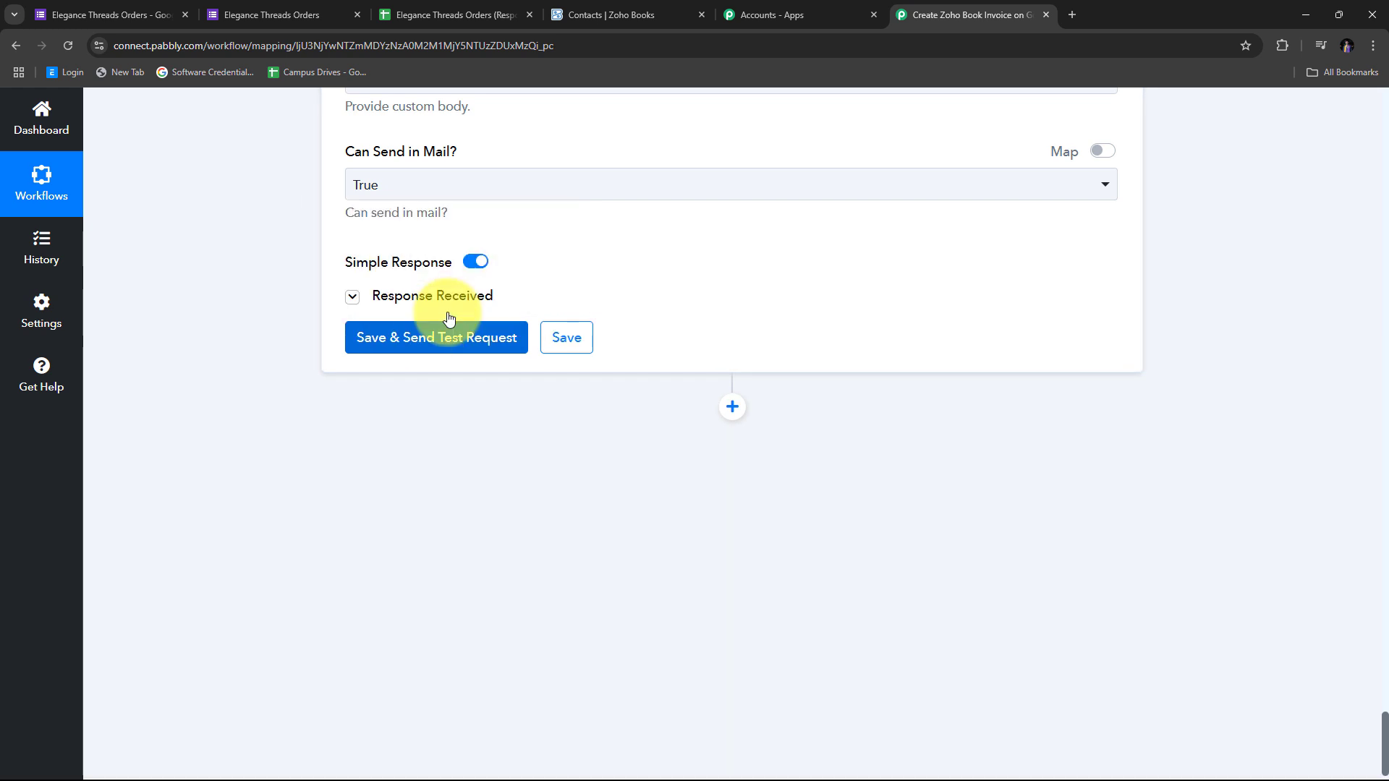
# Check the test response shows invoice INV-000004, then switch to the Zoho Books customer list
pyautogui.scroll(-1, 1221, 380)
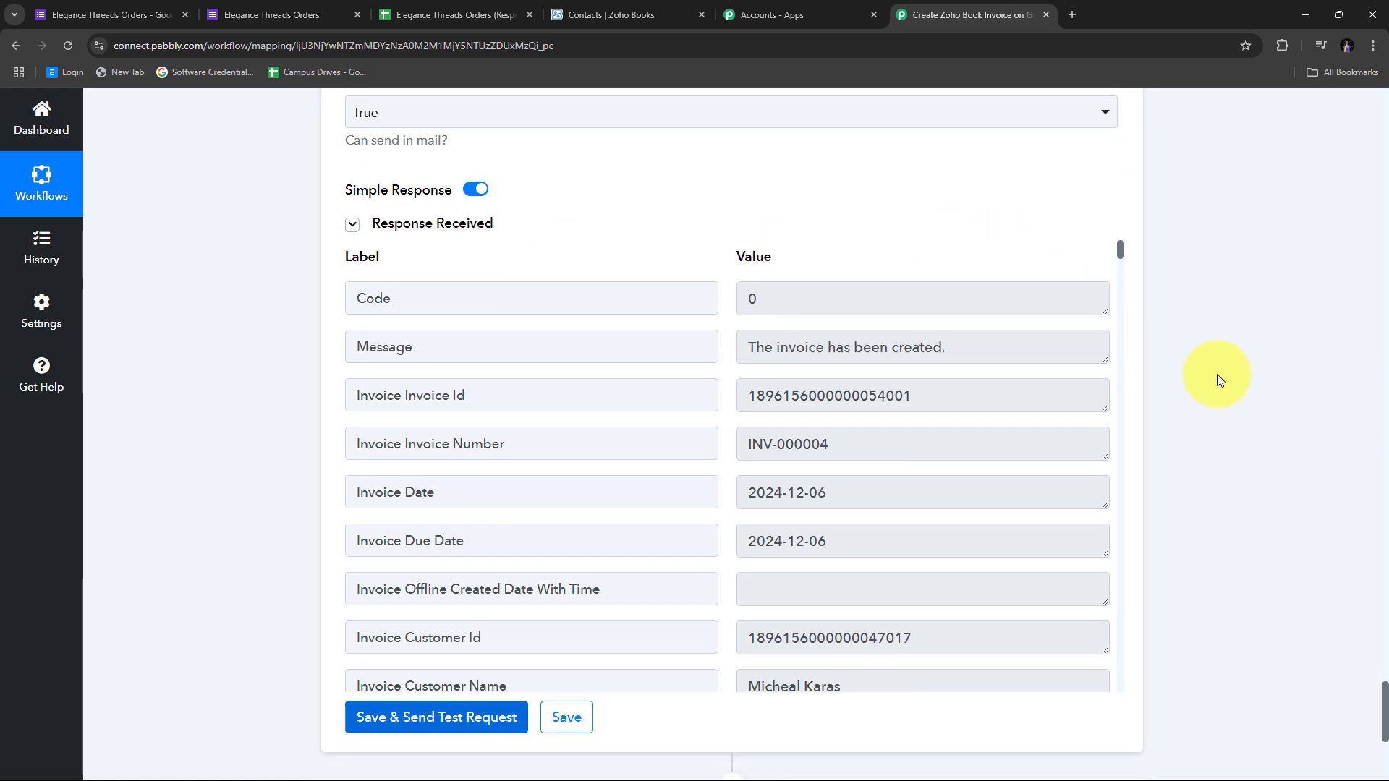
pyautogui.scroll(-2, 747, 379)
pyautogui.scroll(-3, 746, 379)
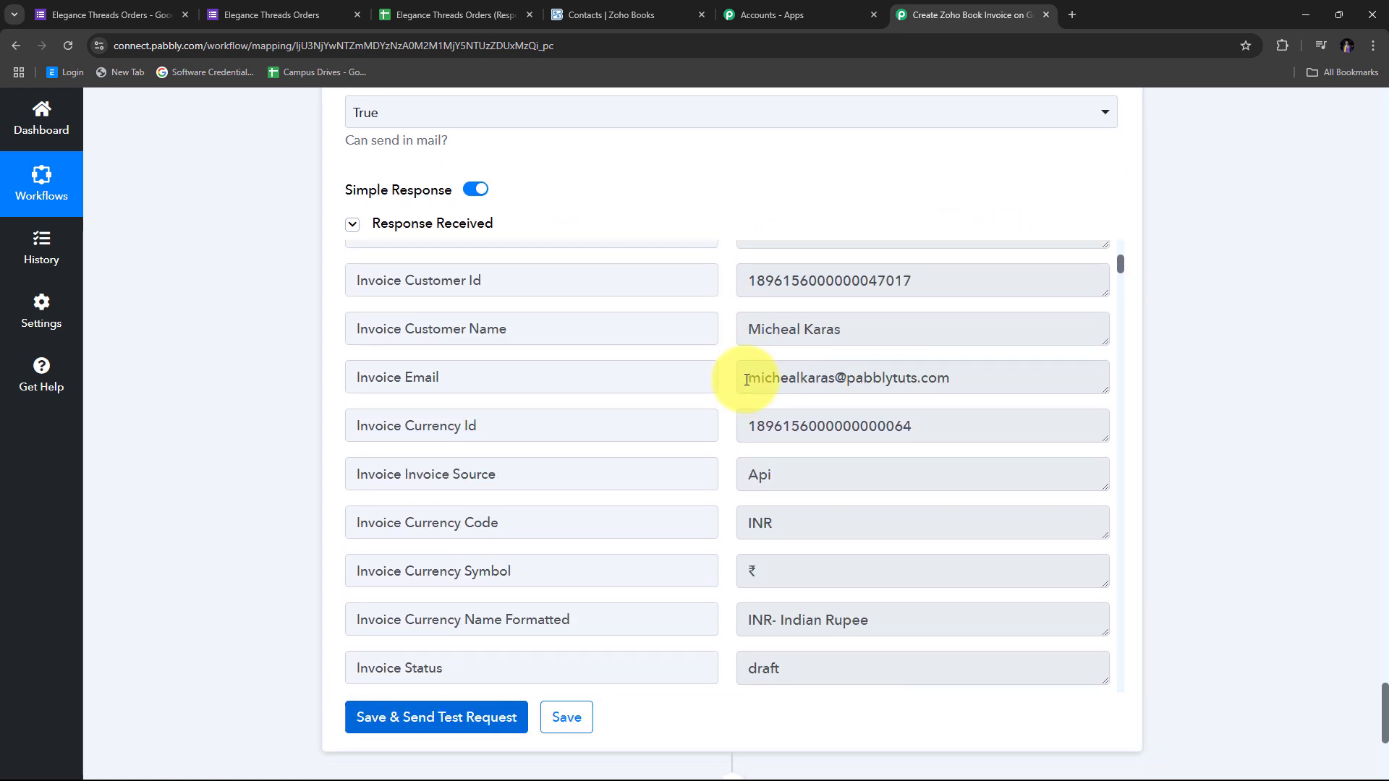
pyautogui.scroll(5, 747, 380)
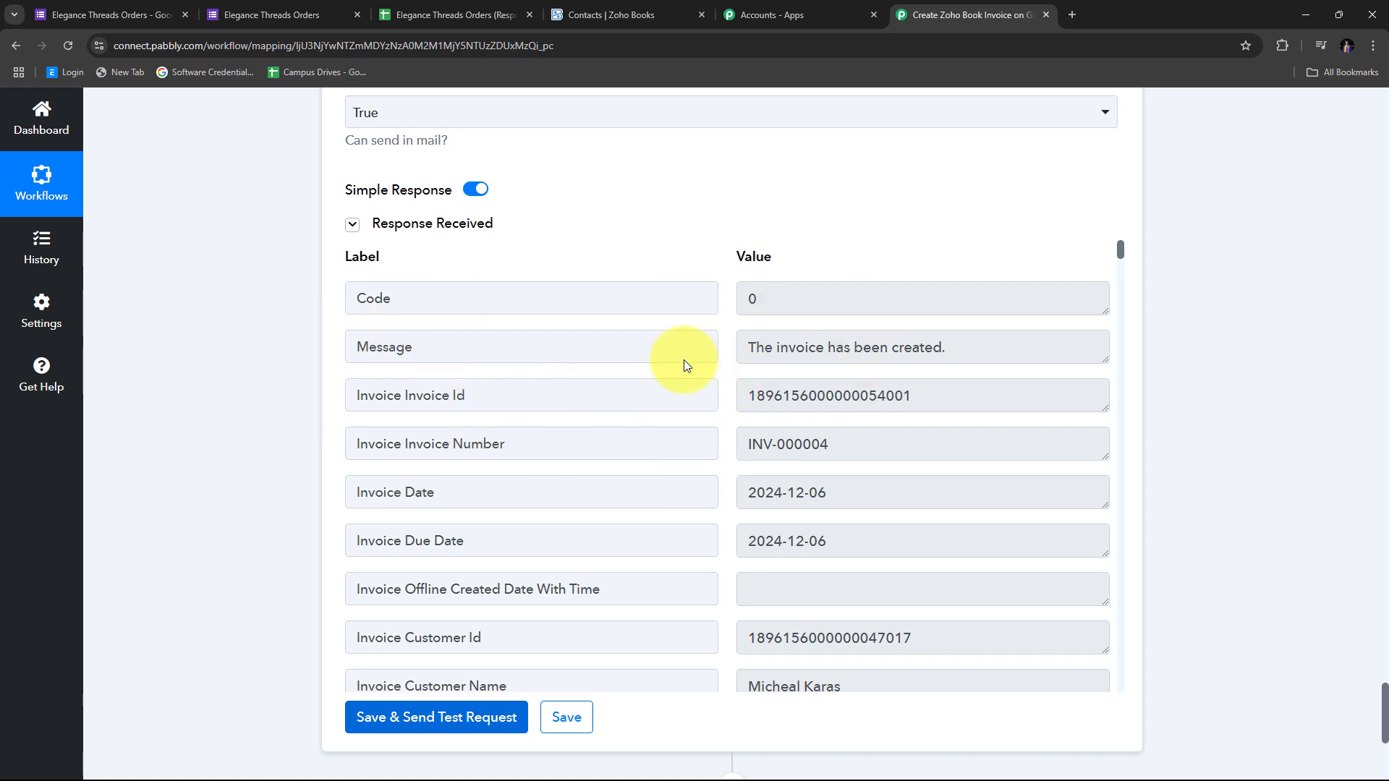
pyautogui.click(572, 14)
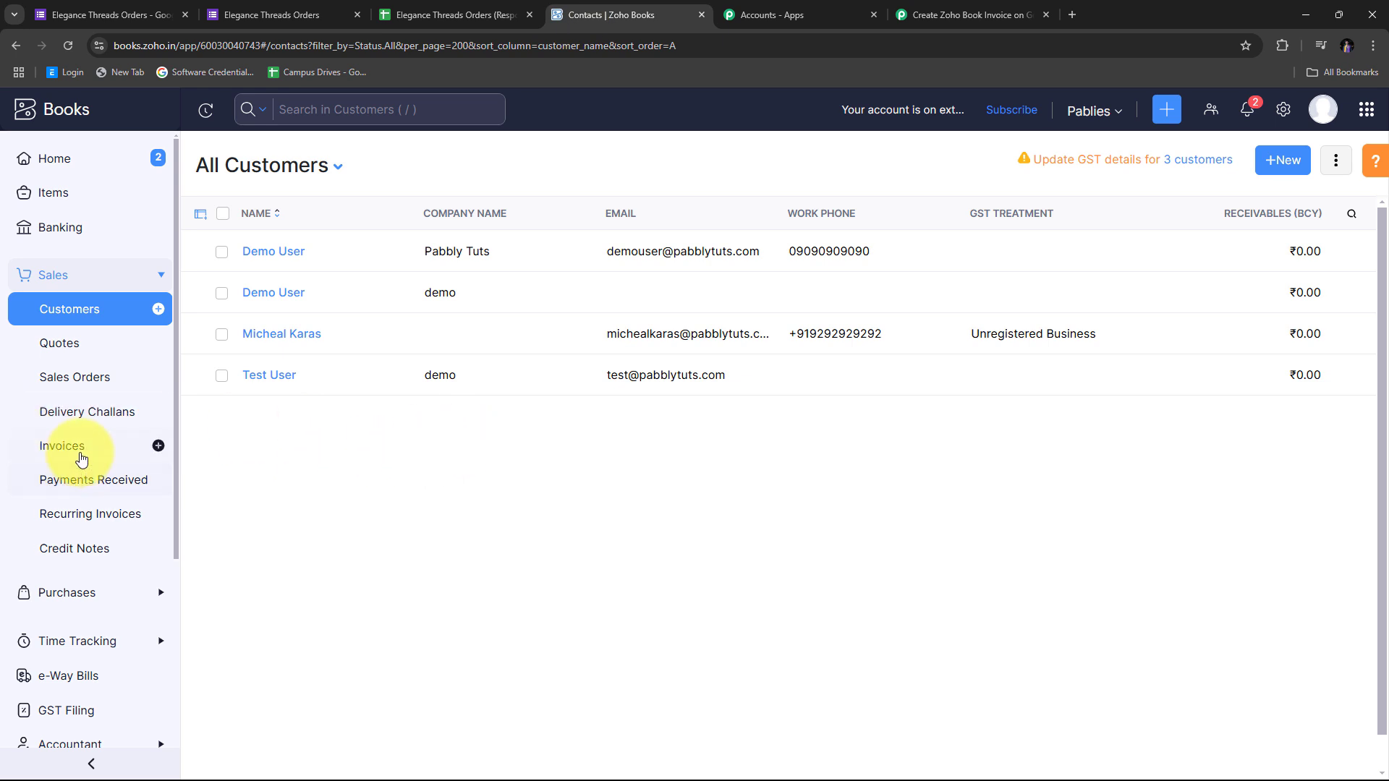
# Open draft invoice INV-000004 (₹700.00, 2 Polo T-shirts at 350.00) from the Invoices list
pyautogui.click(79, 458)
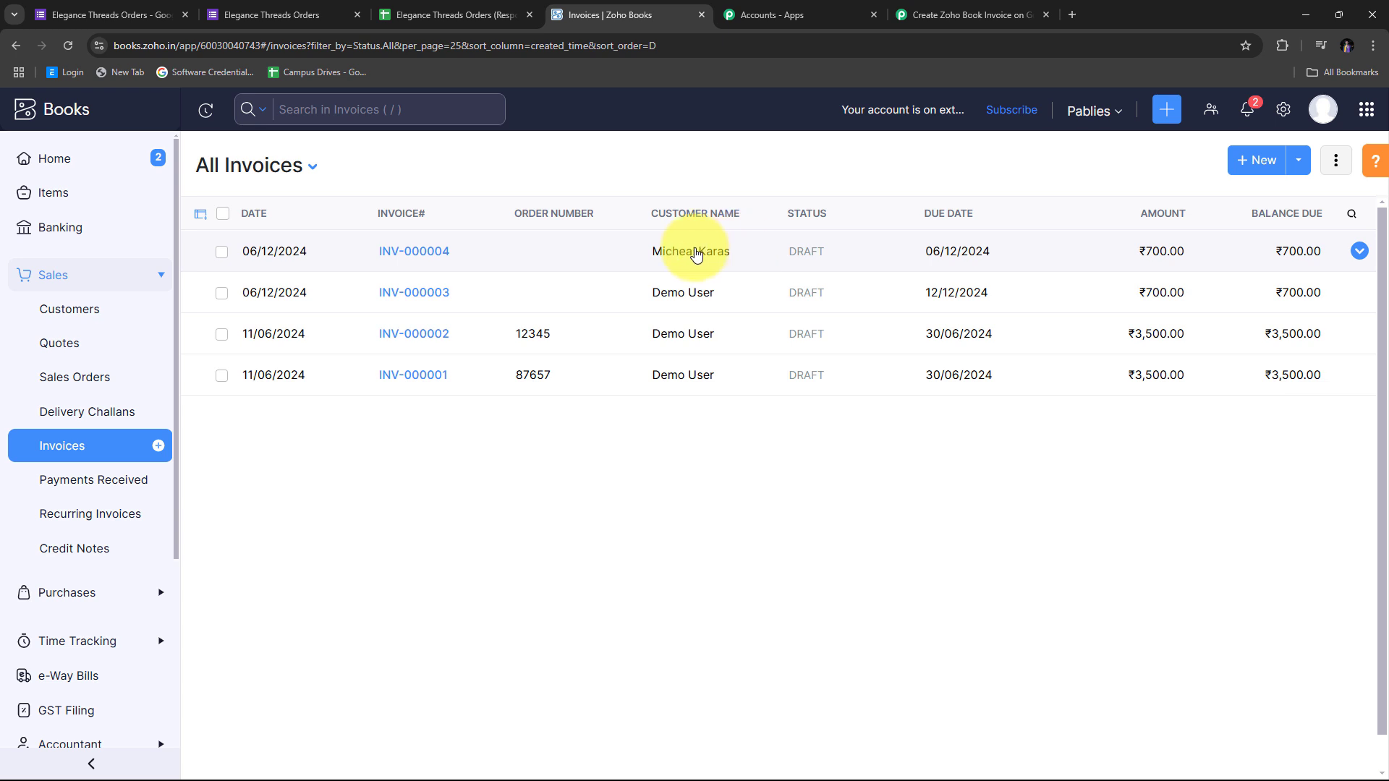
pyautogui.click(651, 251)
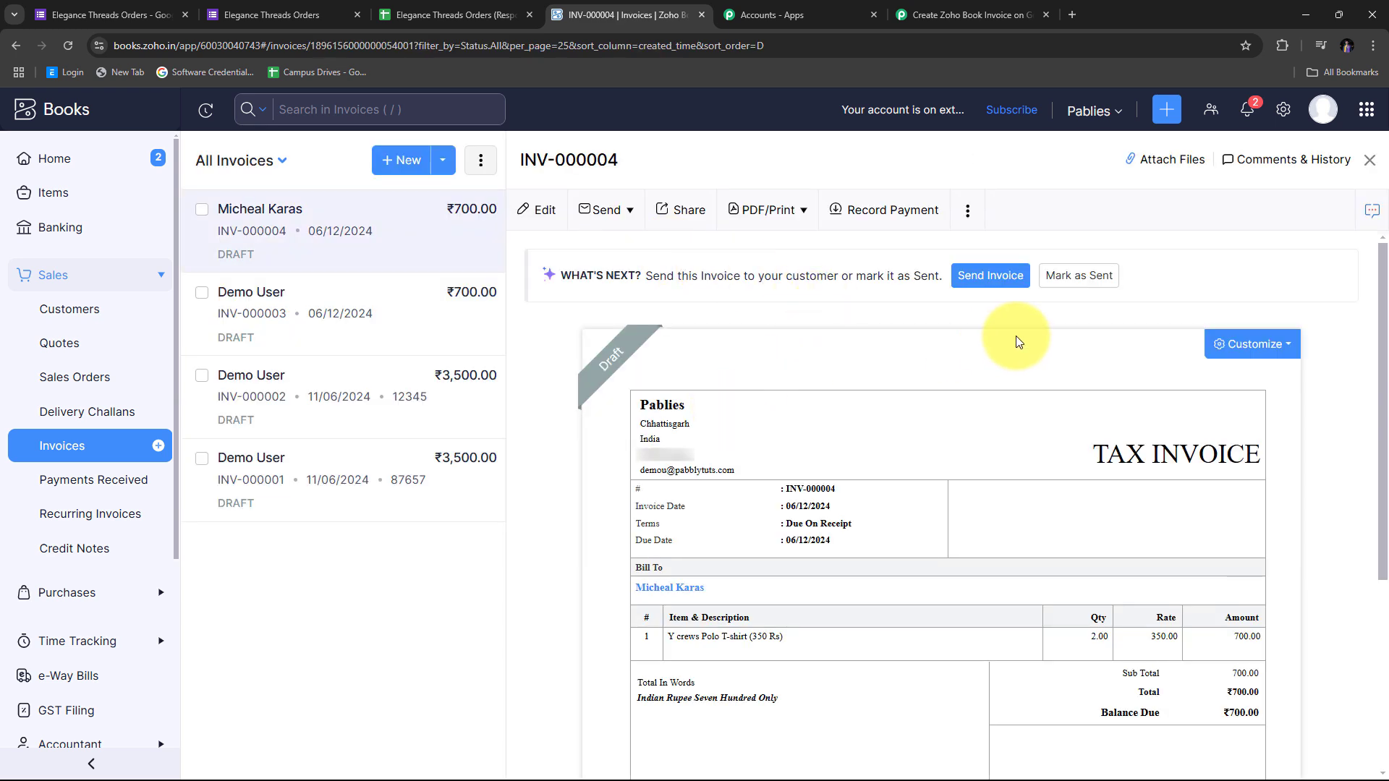
pyautogui.scroll(-3, 1010, 340)
pyautogui.scroll(2, 1013, 340)
pyautogui.scroll(-1, 1019, 341)
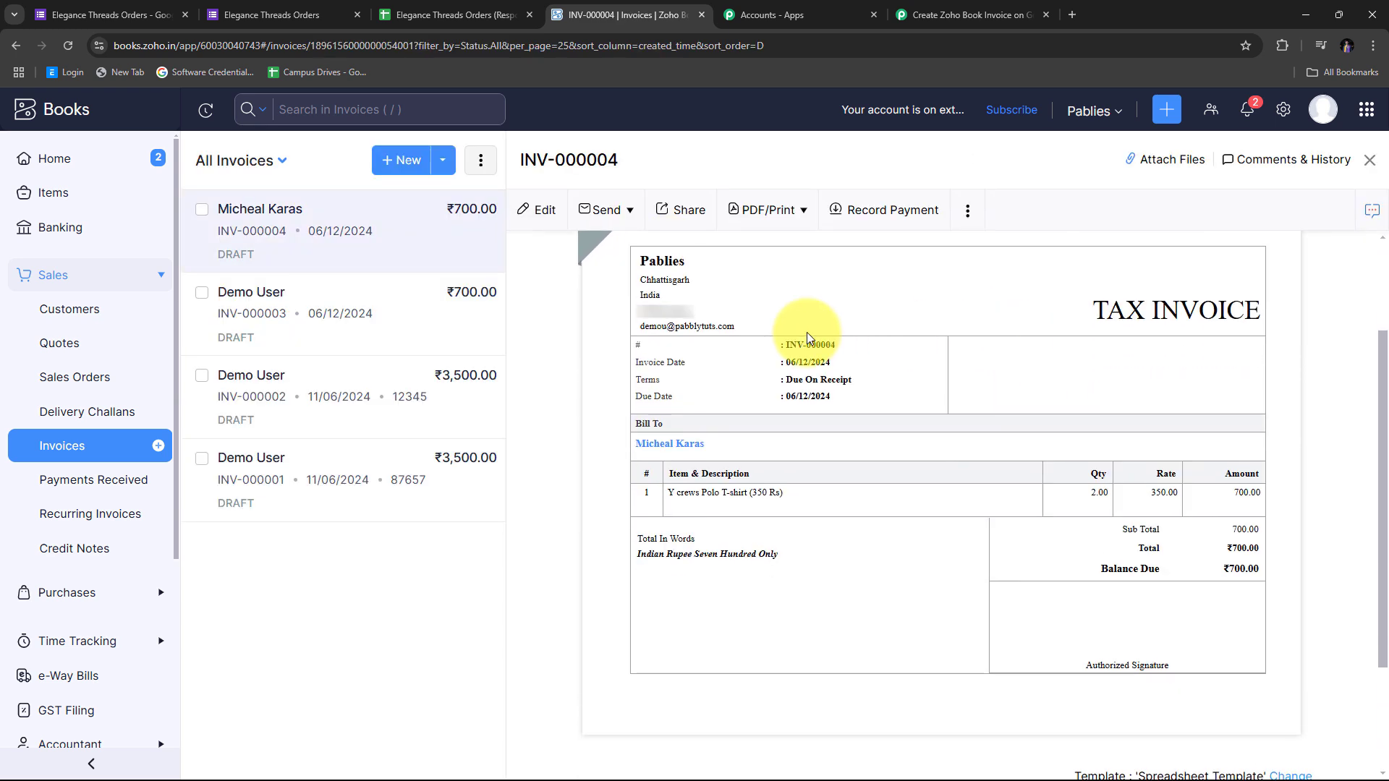
pyautogui.scroll(2, 911, 359)
pyautogui.scroll(-2, 999, 379)
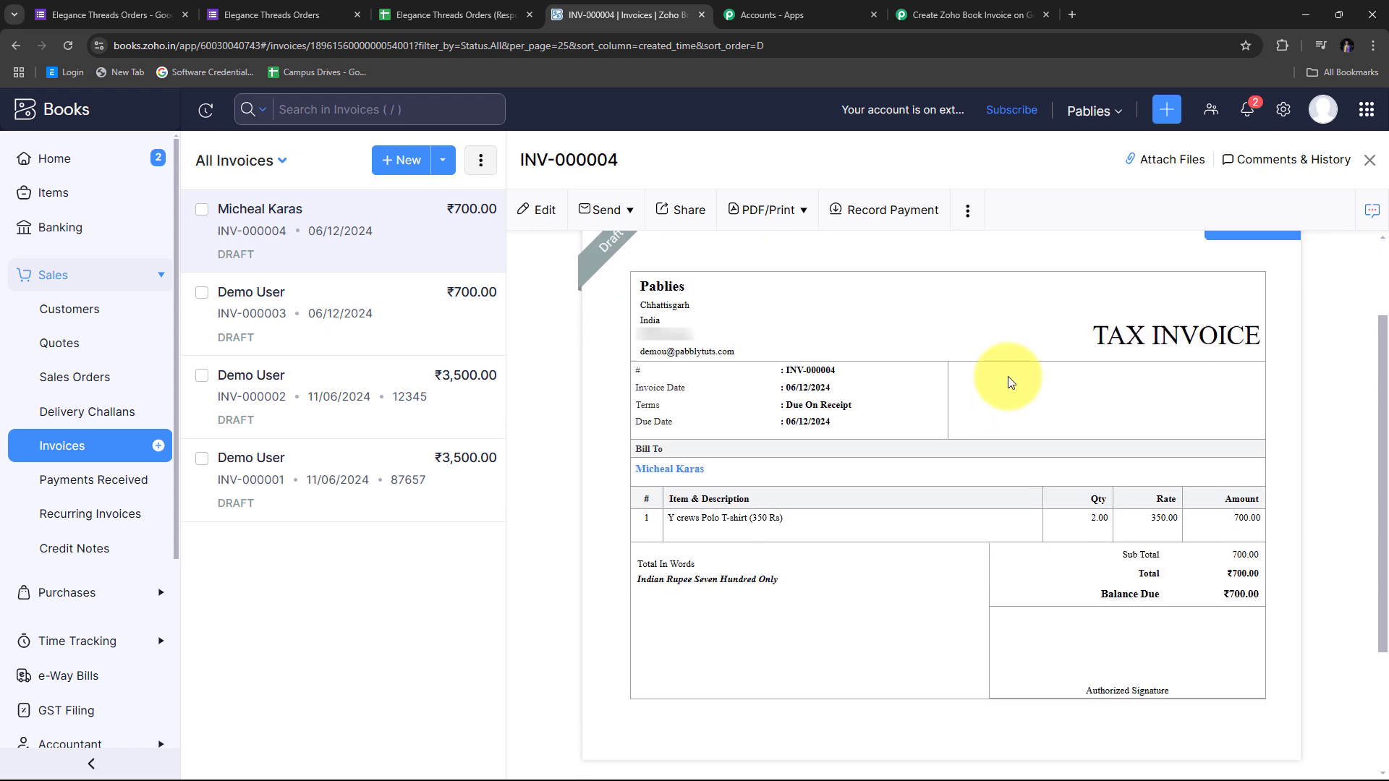
pyautogui.moveTo(738, 440); pyautogui.dragTo(611, 443)
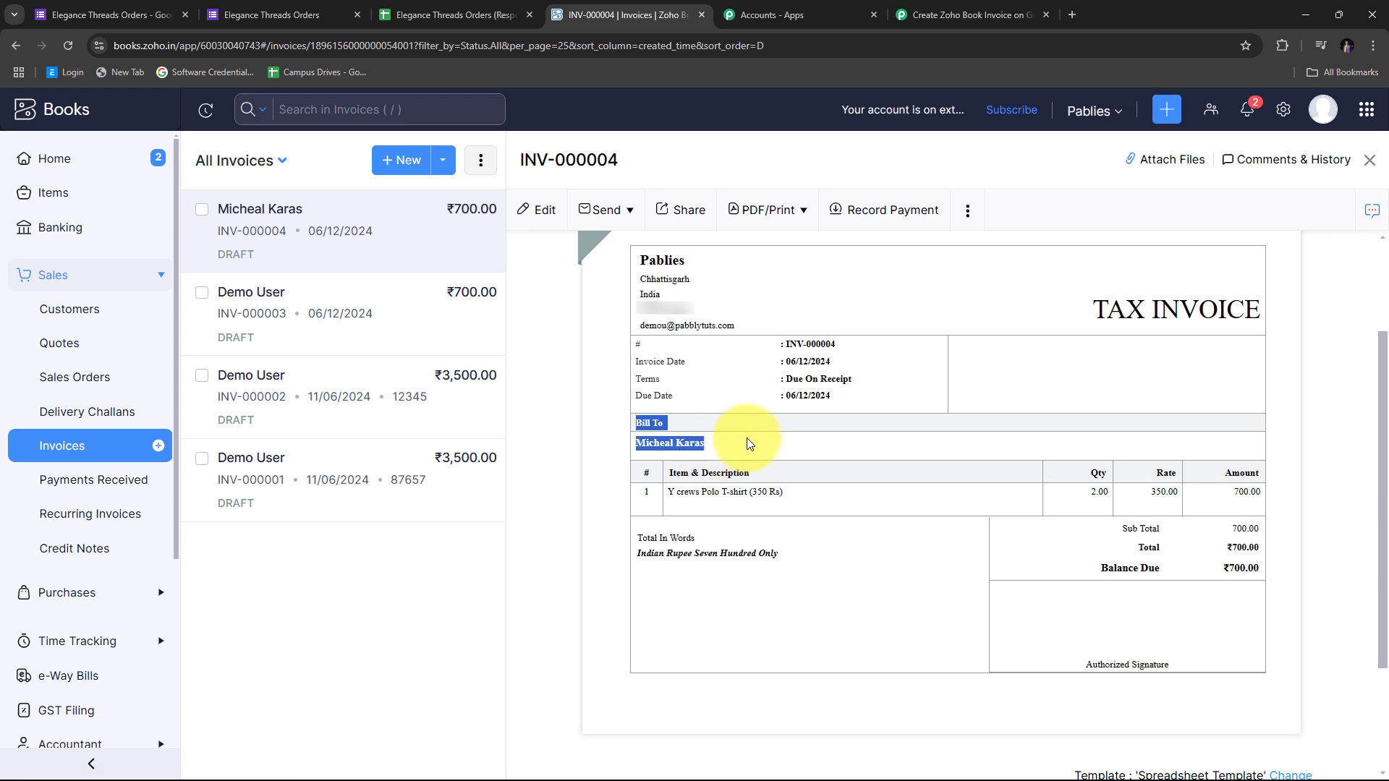
pyautogui.click(972, 450)
pyautogui.scroll(-2, 676, 428)
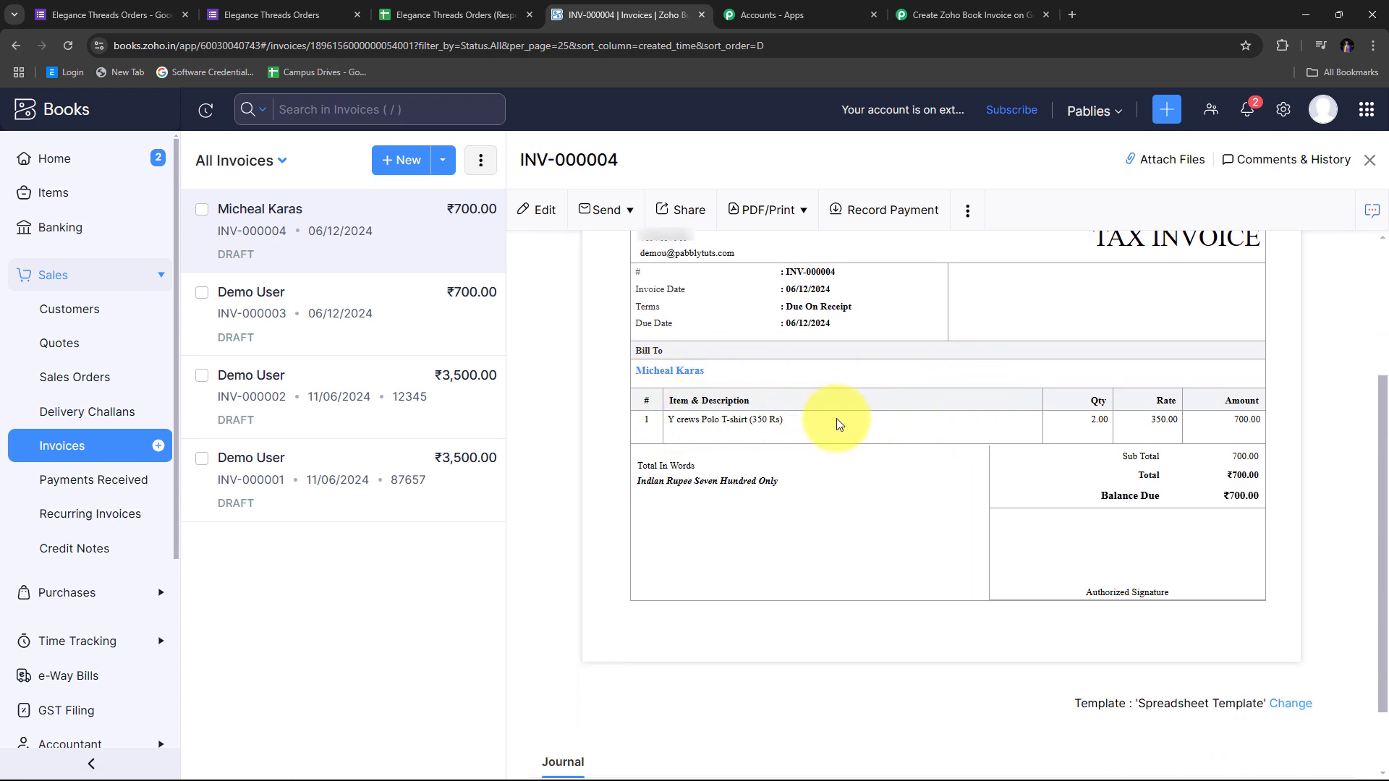
pyautogui.moveTo(832, 424); pyautogui.dragTo(645, 427)
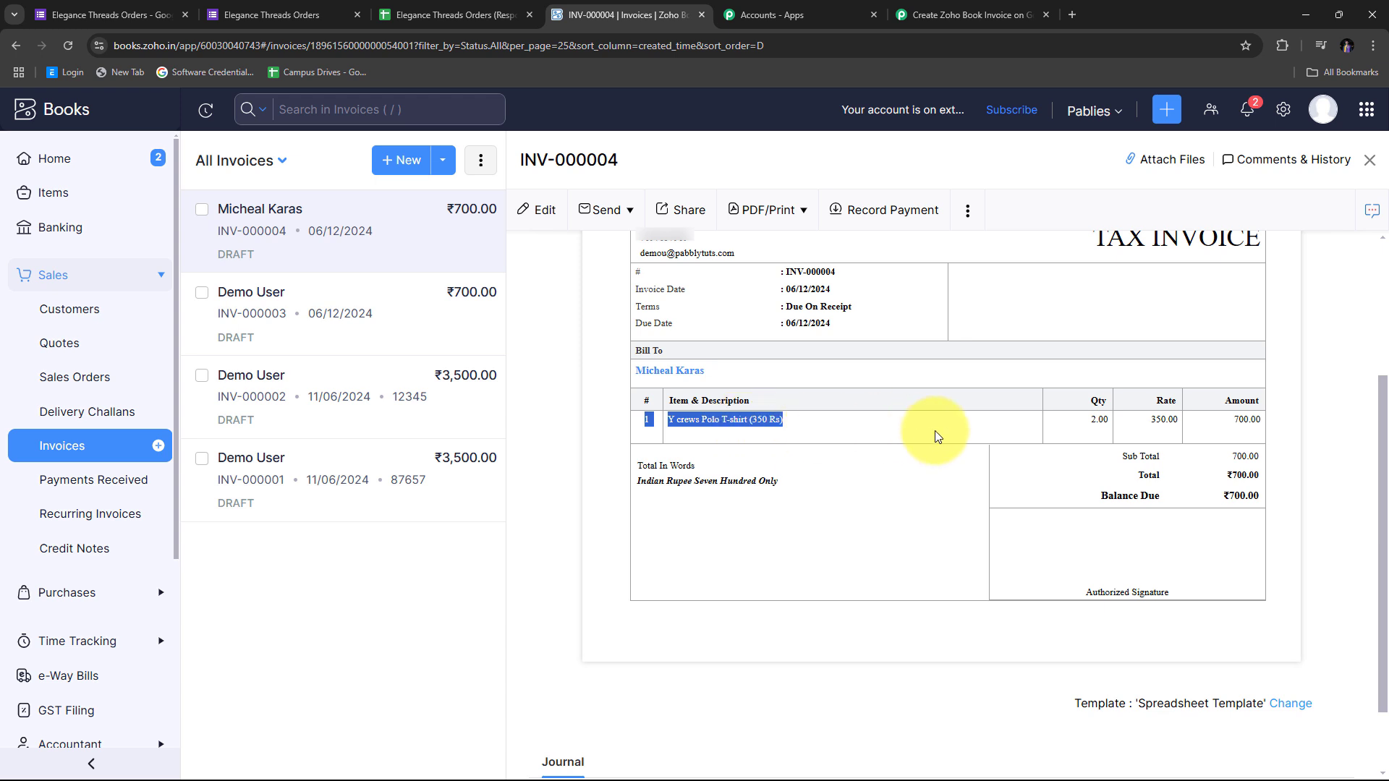
pyautogui.click(1161, 434)
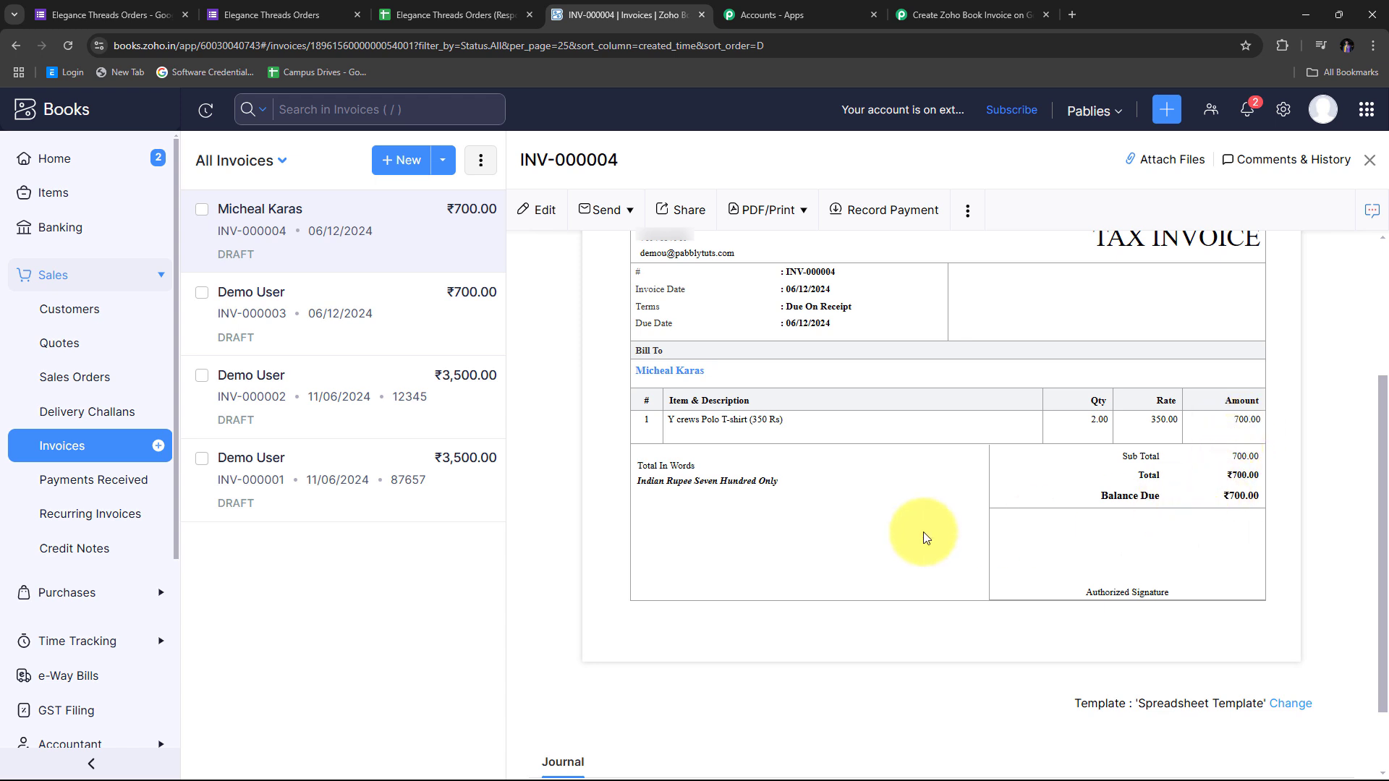
pyautogui.scroll(5, 922, 534)
pyautogui.scroll(-5, 923, 534)
pyautogui.scroll(2, 924, 539)
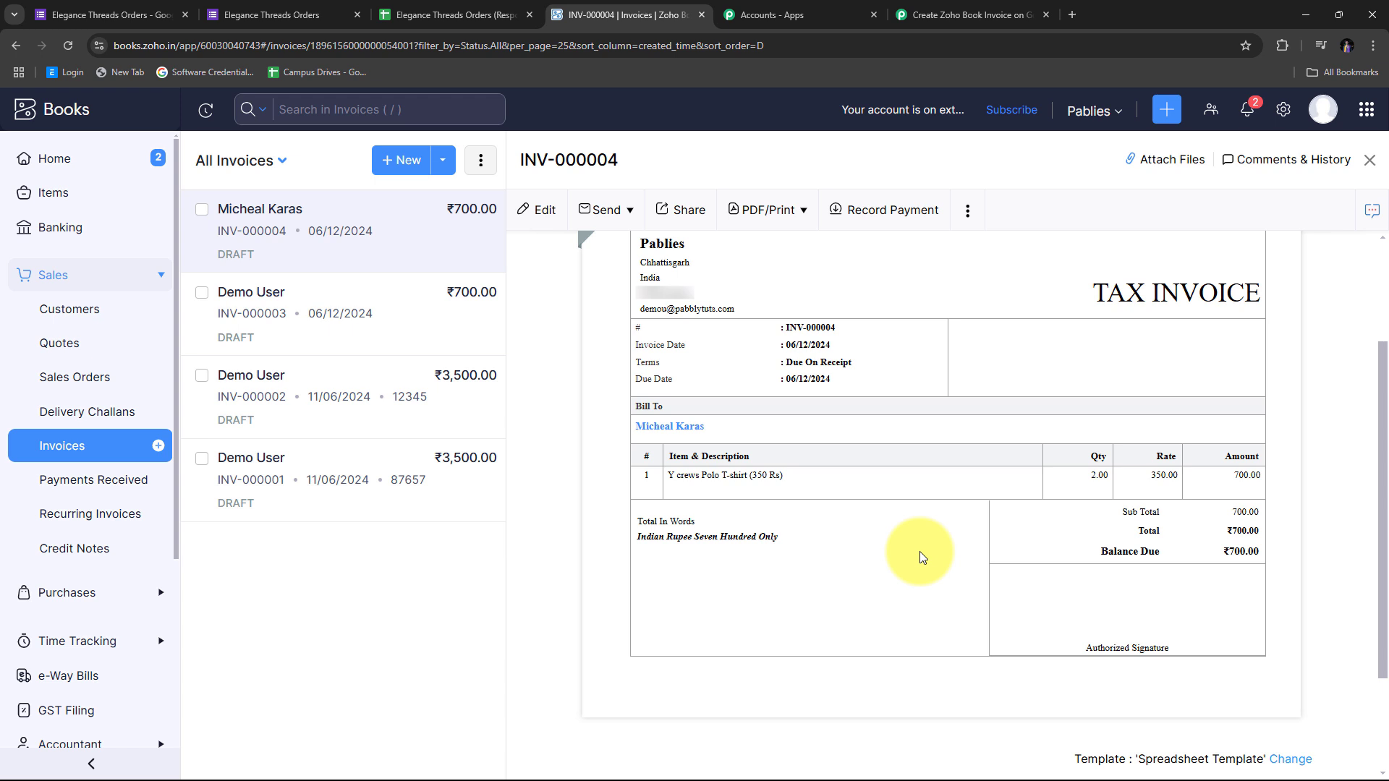
pyautogui.scroll(-1, 877, 518)
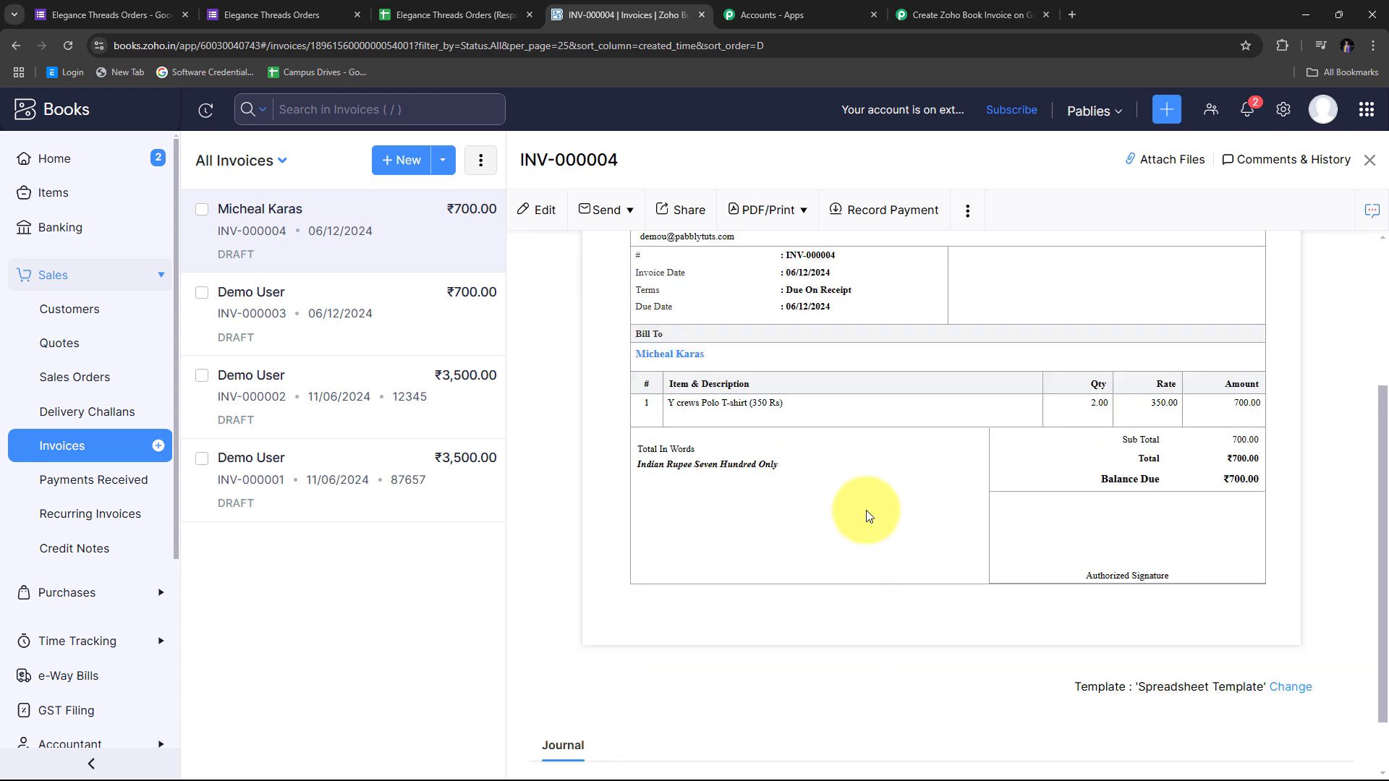
pyautogui.scroll(1, 869, 518)
pyautogui.scroll(-1, 868, 517)
pyautogui.scroll(-1, 868, 516)
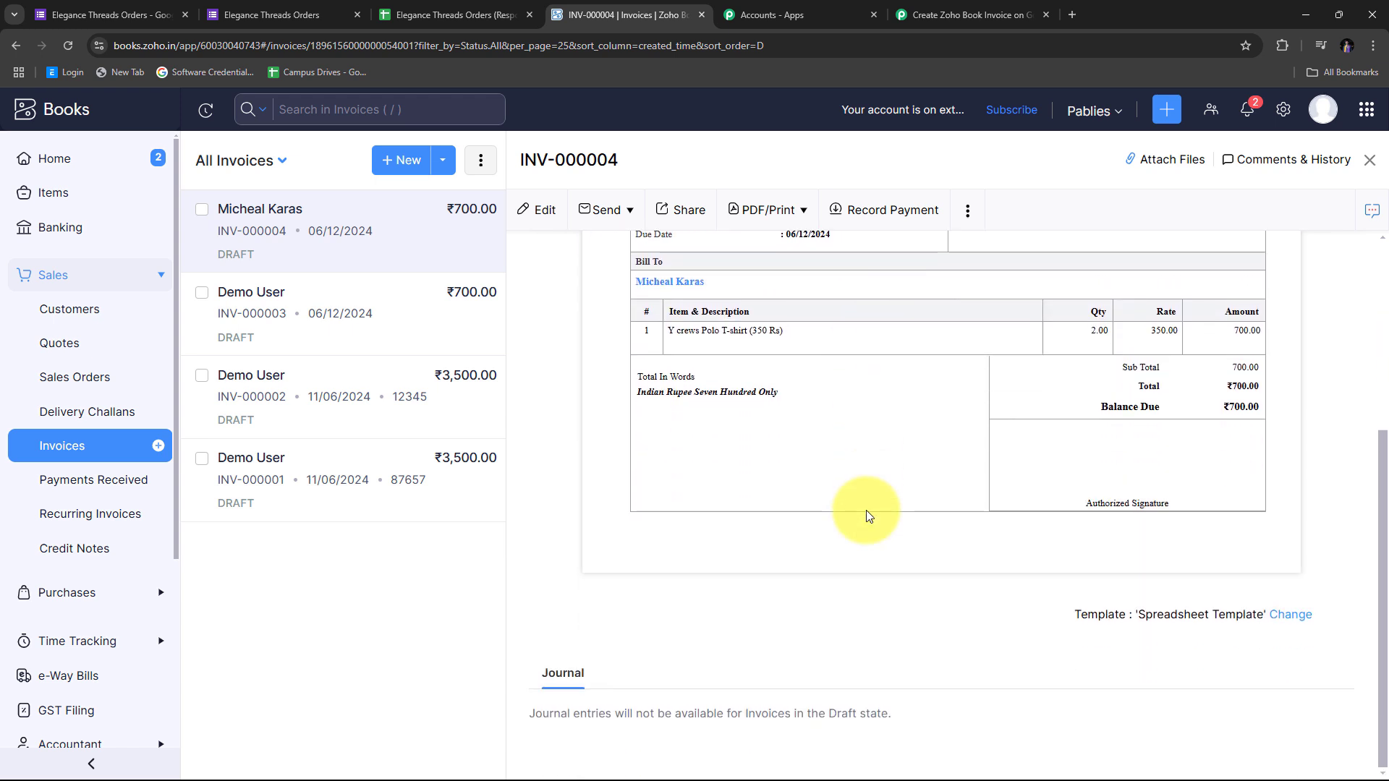
pyautogui.scroll(2, 868, 515)
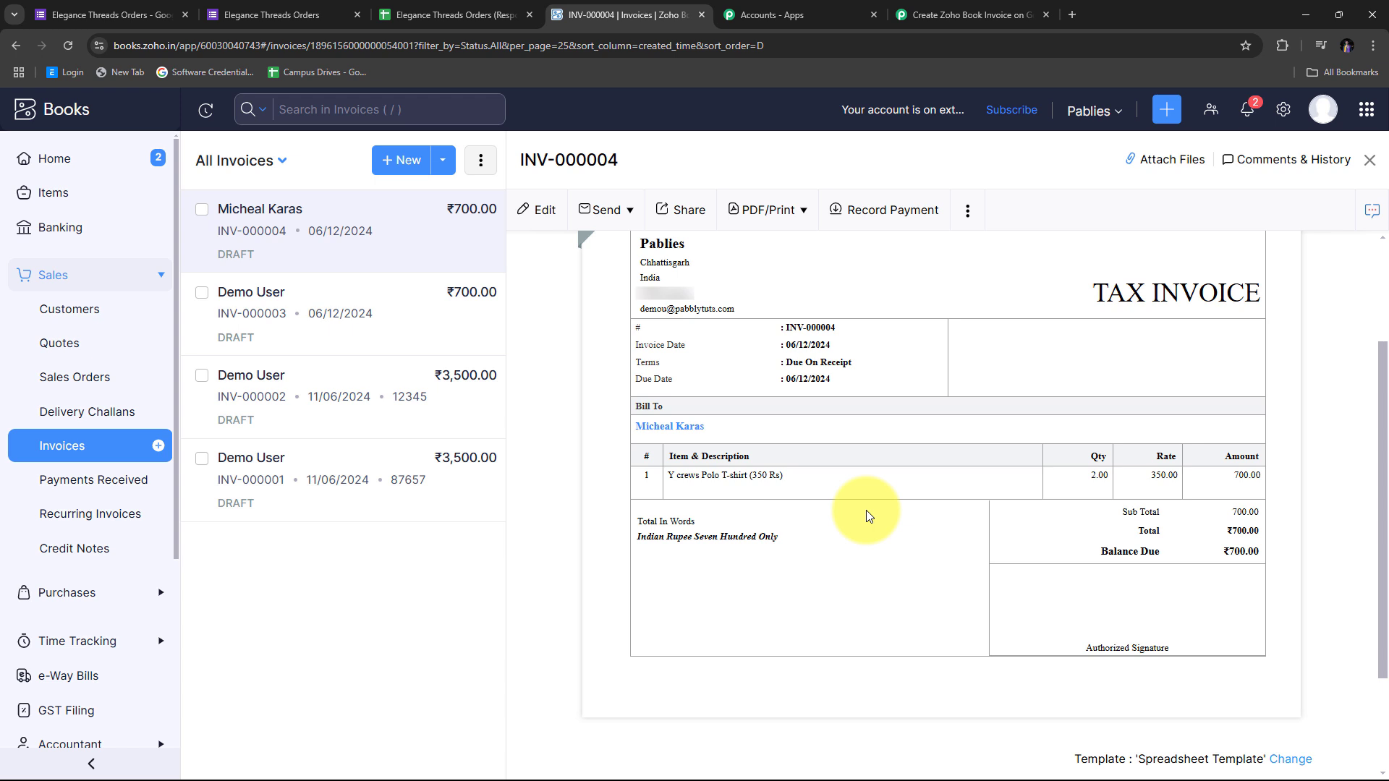
pyautogui.scroll(2, 916, 584)
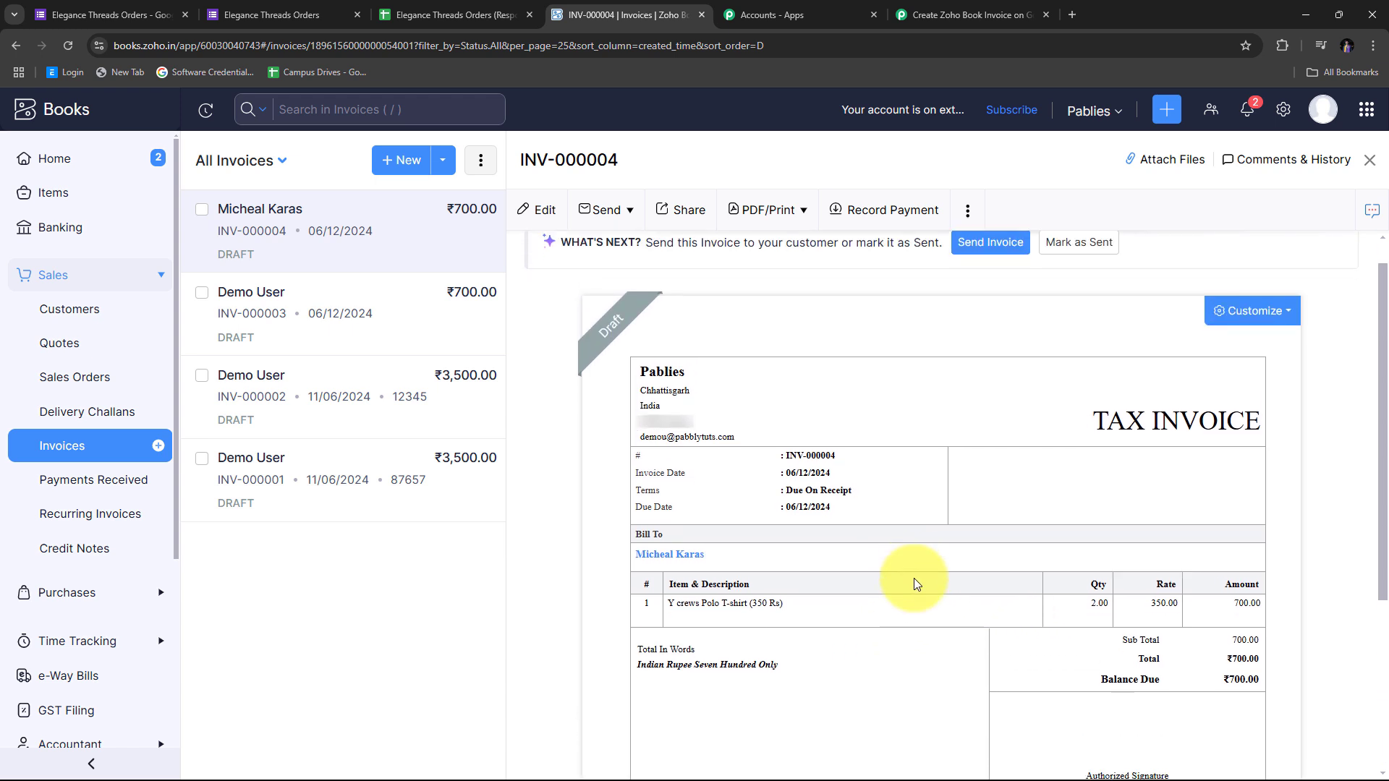
pyautogui.scroll(-1, 916, 584)
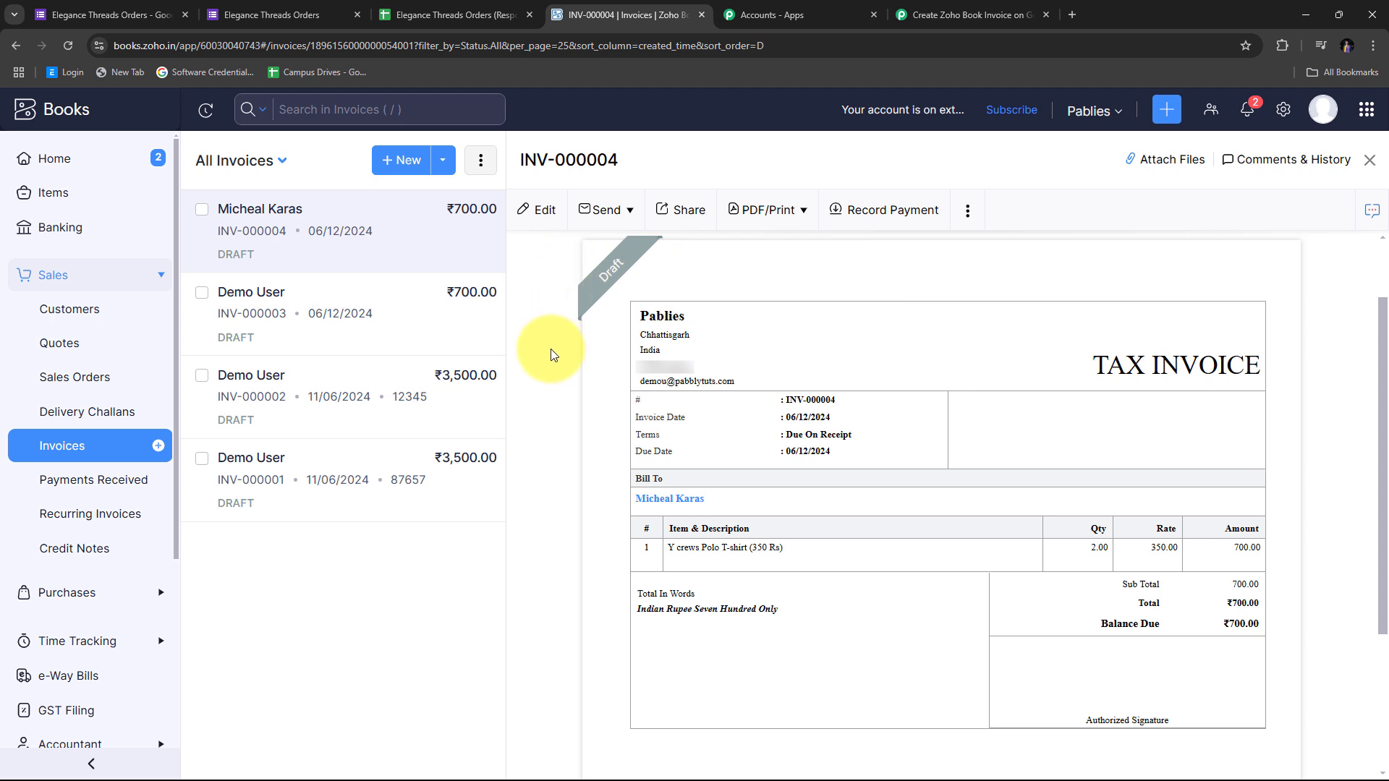
pyautogui.scroll(1, 550, 355)
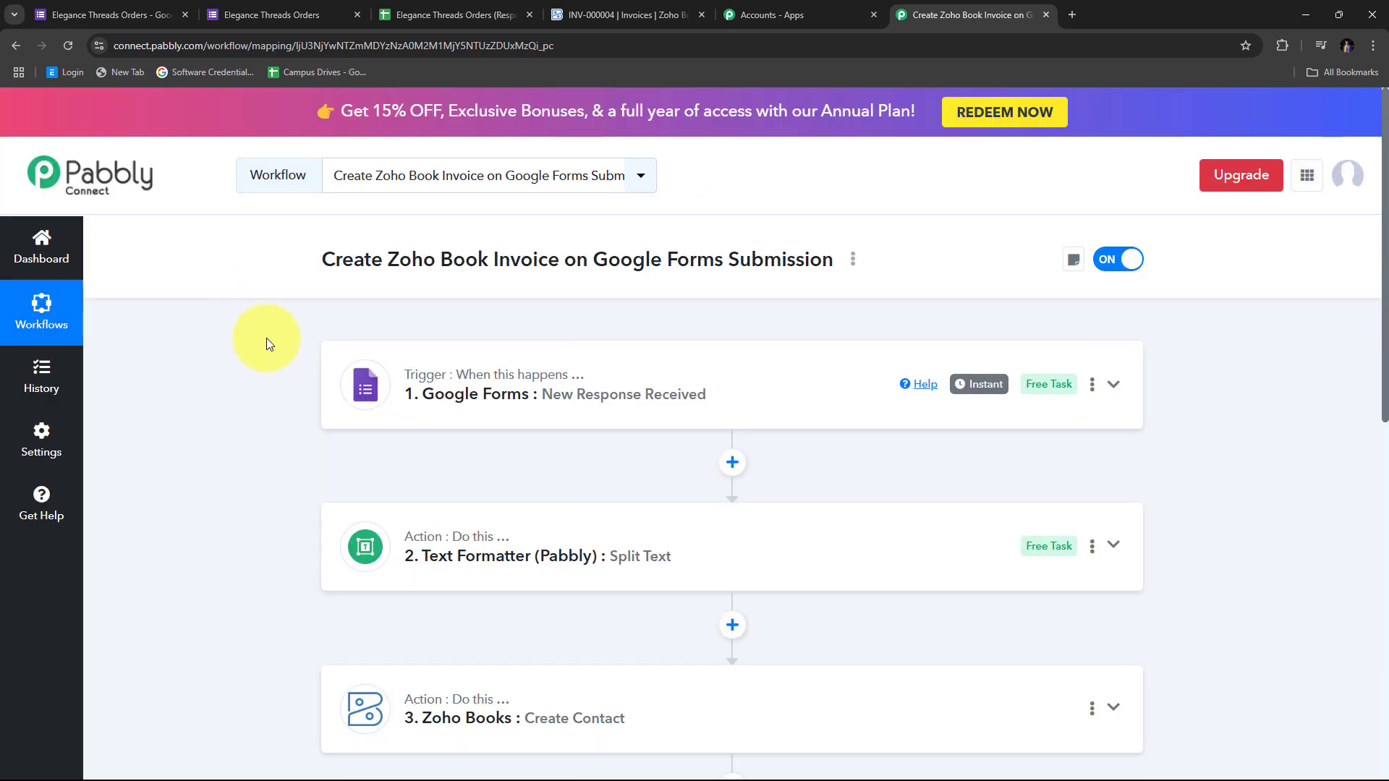
# Scroll through the five workflow steps, Google Forms trigger to Zoho Books invoice, and back up
pyautogui.scroll(-1, 266, 337)
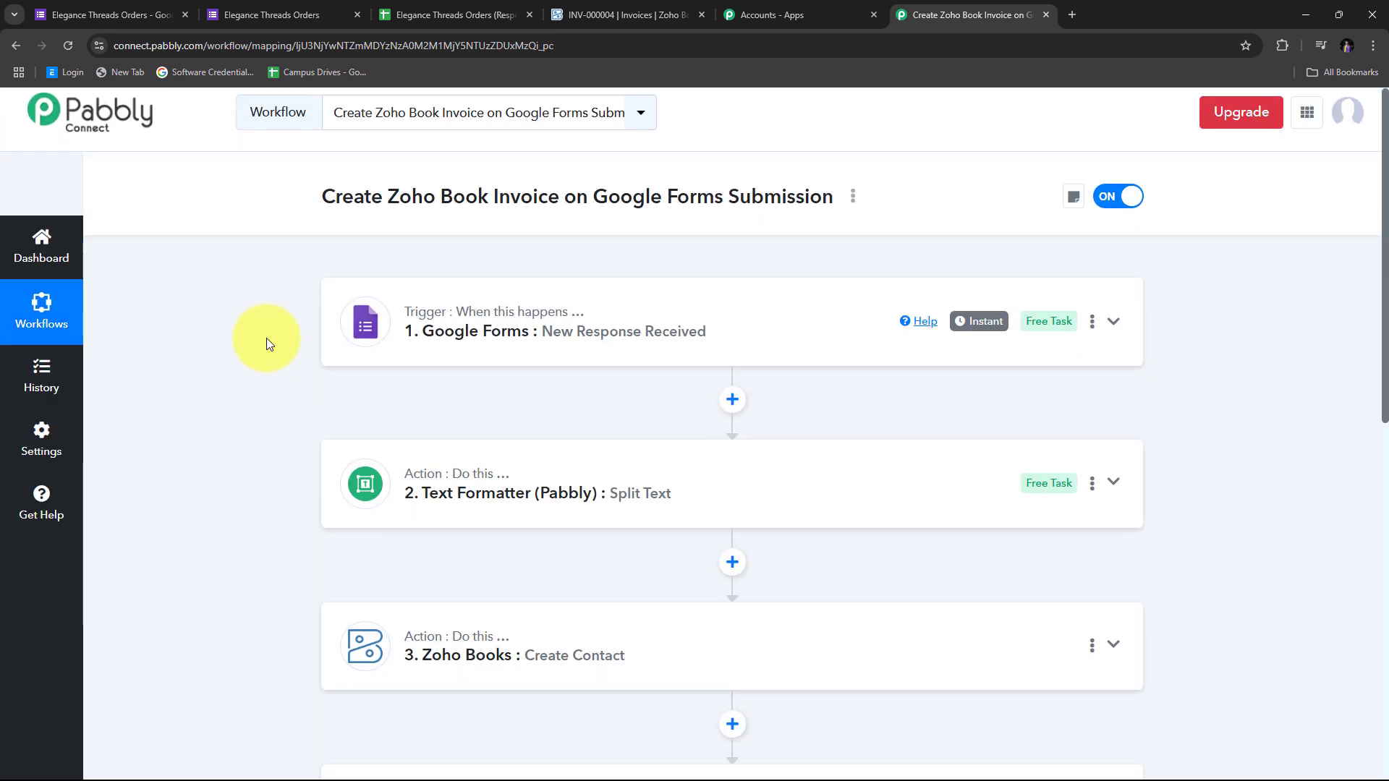
pyautogui.scroll(1, 471, 600)
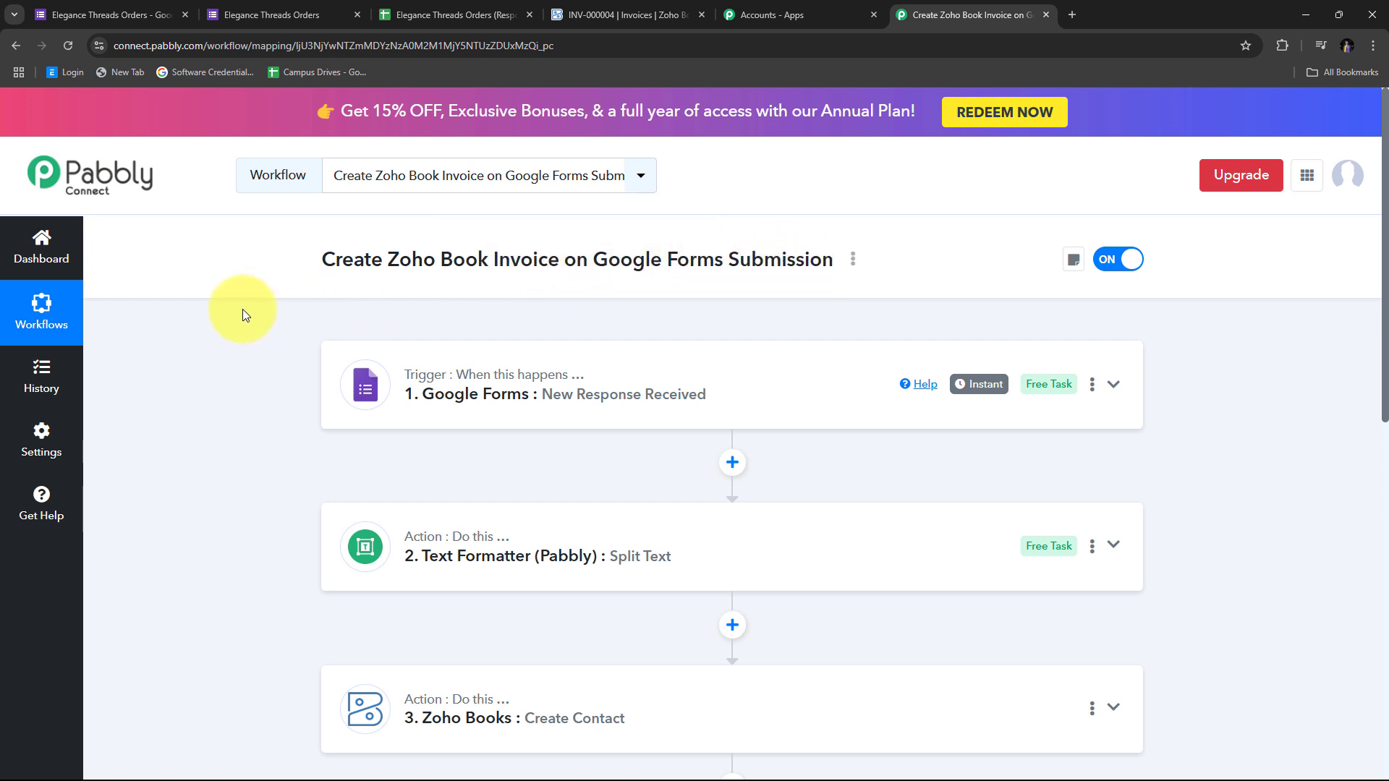
pyautogui.scroll(-1, 255, 333)
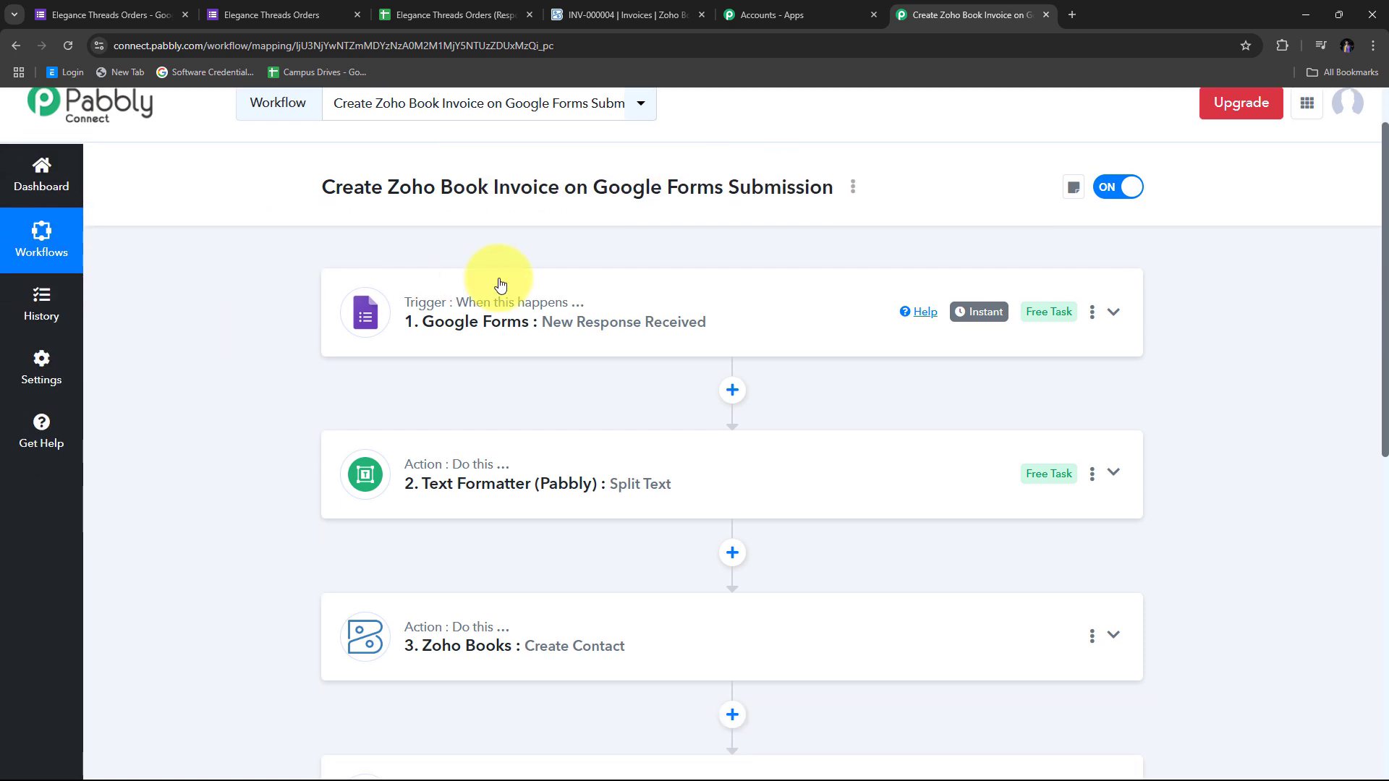
pyautogui.scroll(-1, 426, 306)
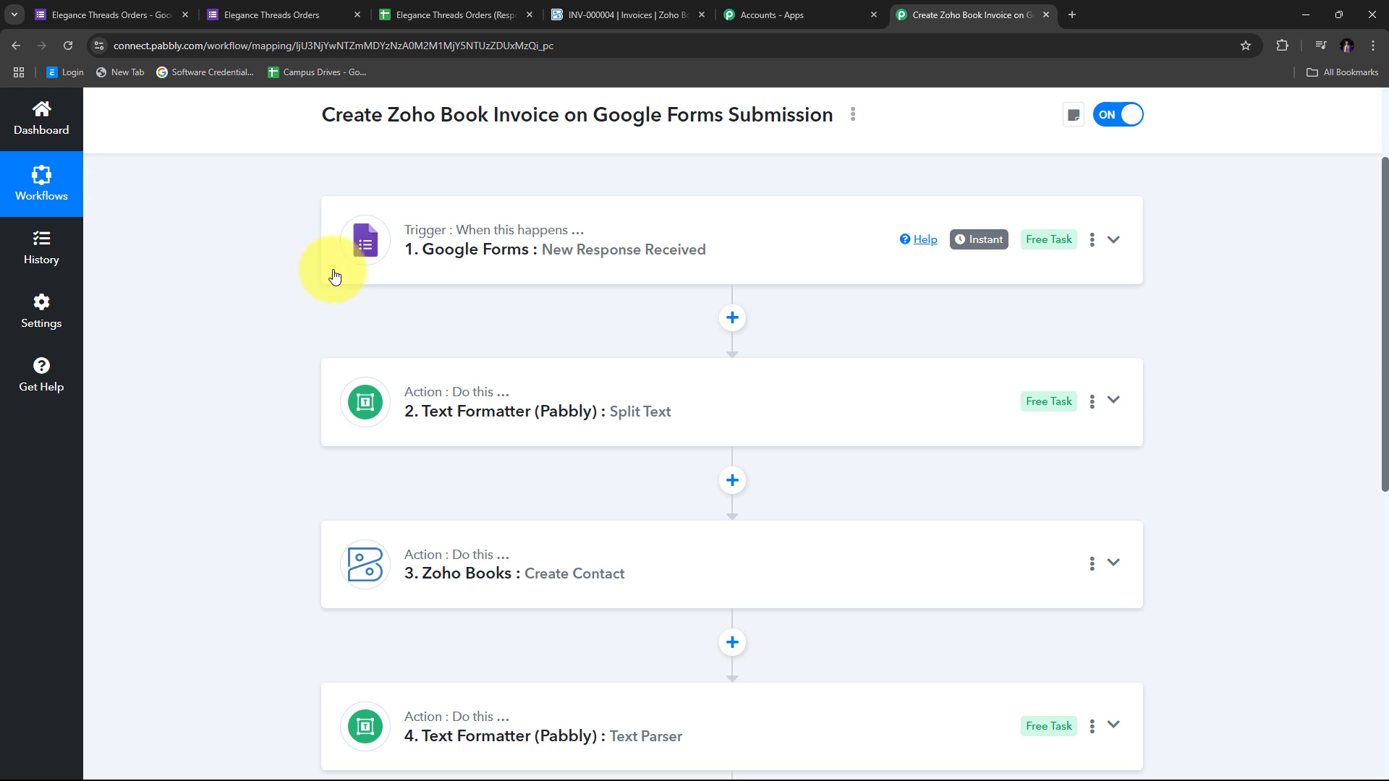
pyautogui.scroll(-2, 332, 270)
pyautogui.scroll(1, 446, 357)
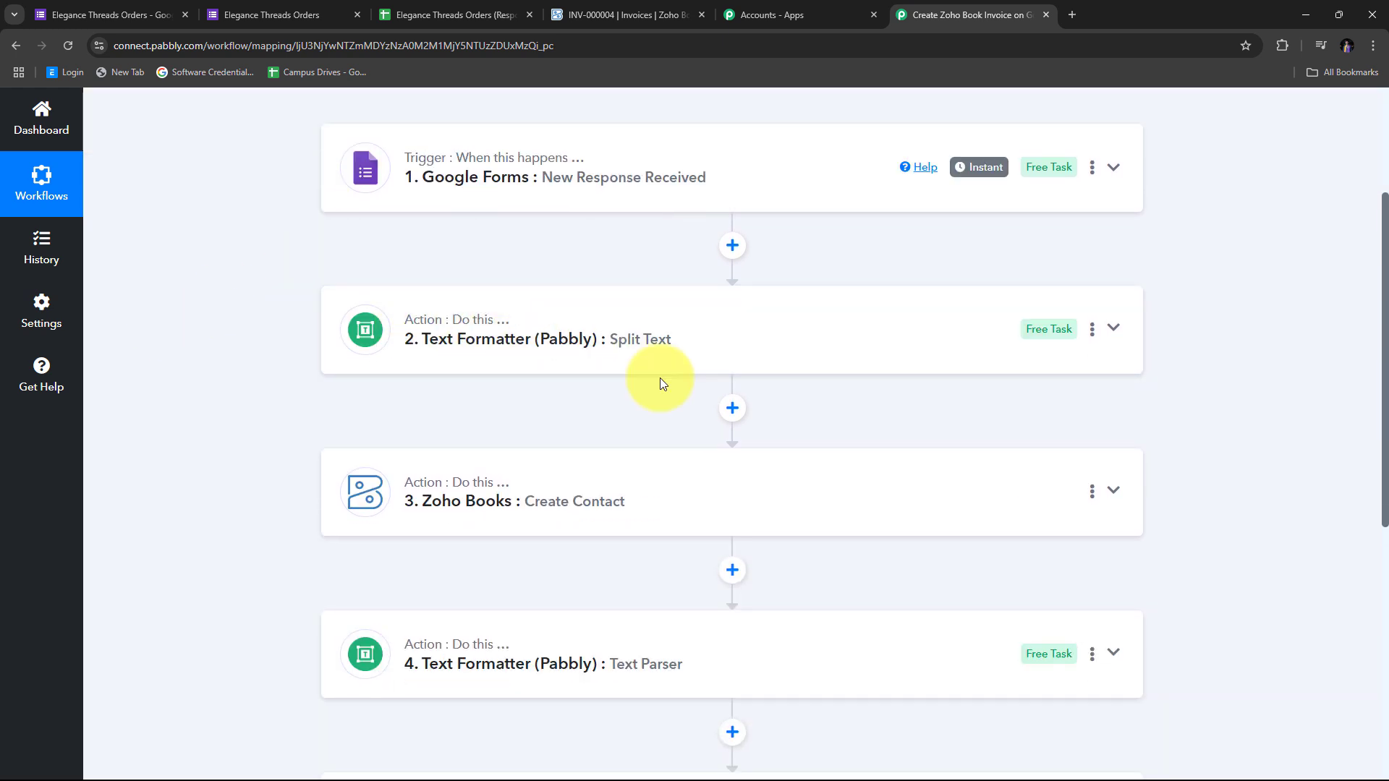
pyautogui.scroll(-1, 434, 434)
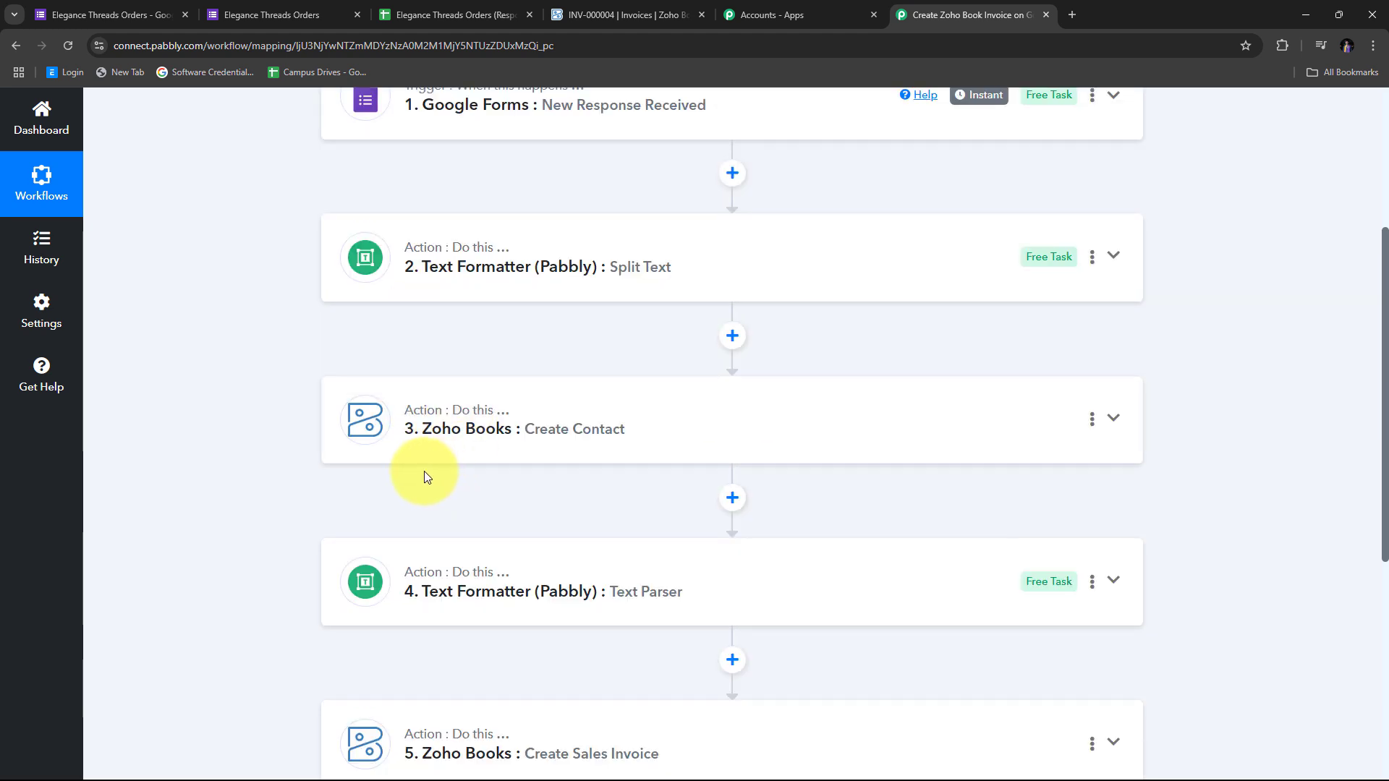
pyautogui.scroll(1, 463, 406)
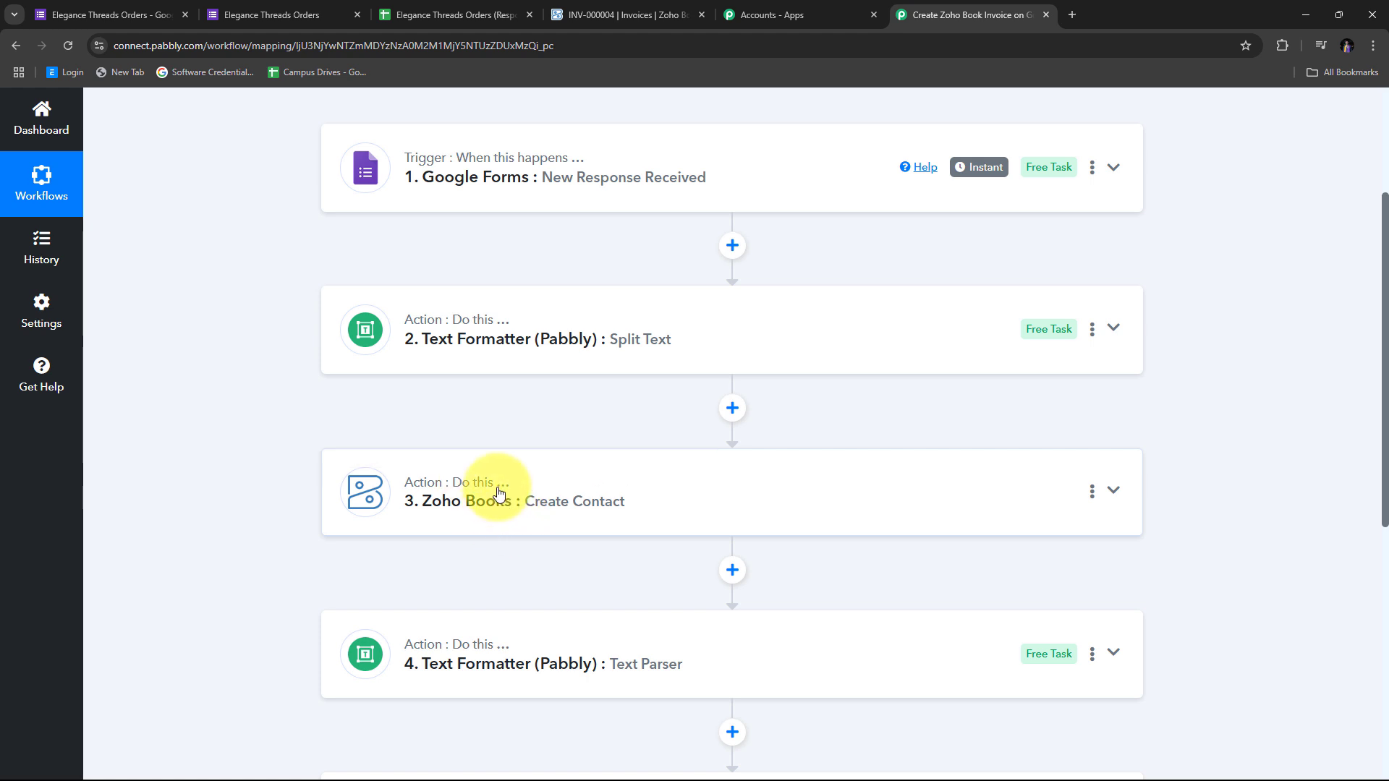
pyautogui.scroll(-2, 575, 405)
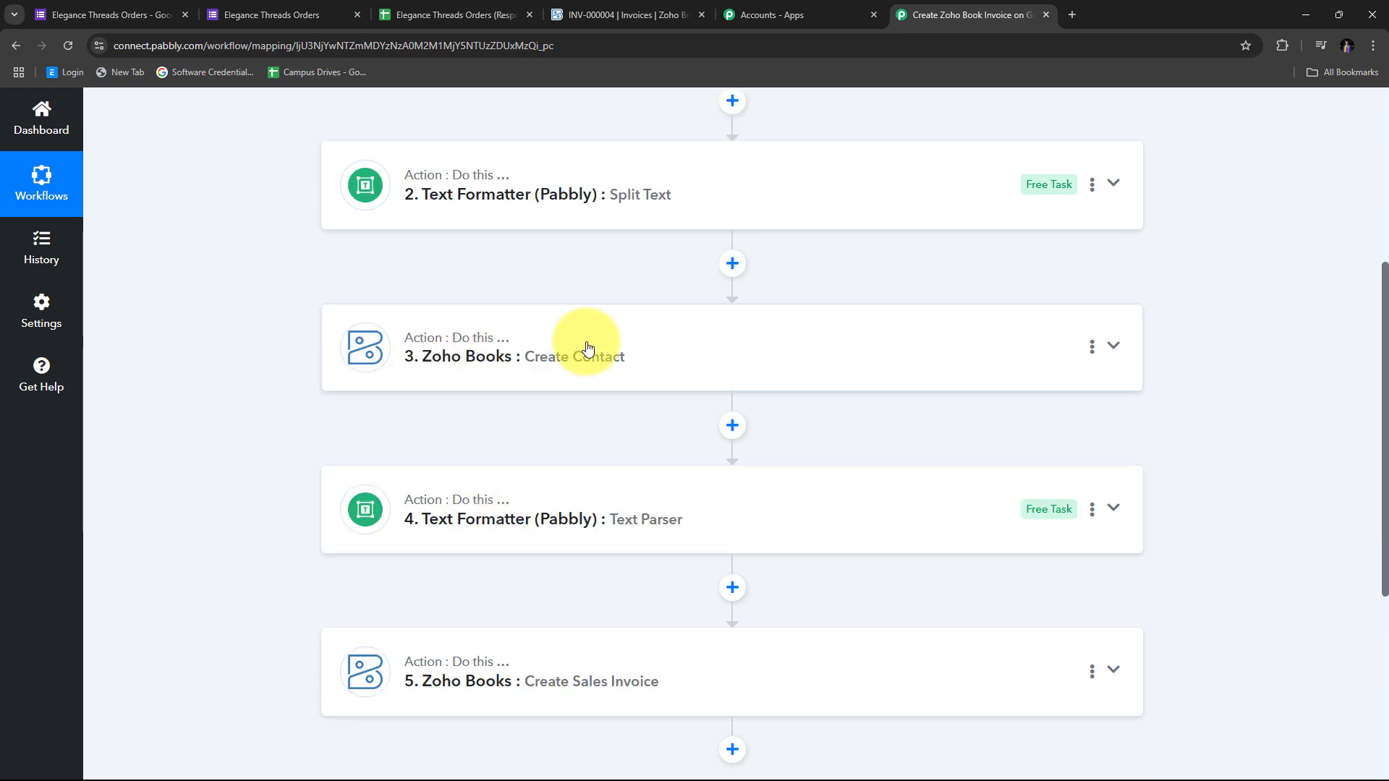
pyautogui.scroll(-1, 470, 406)
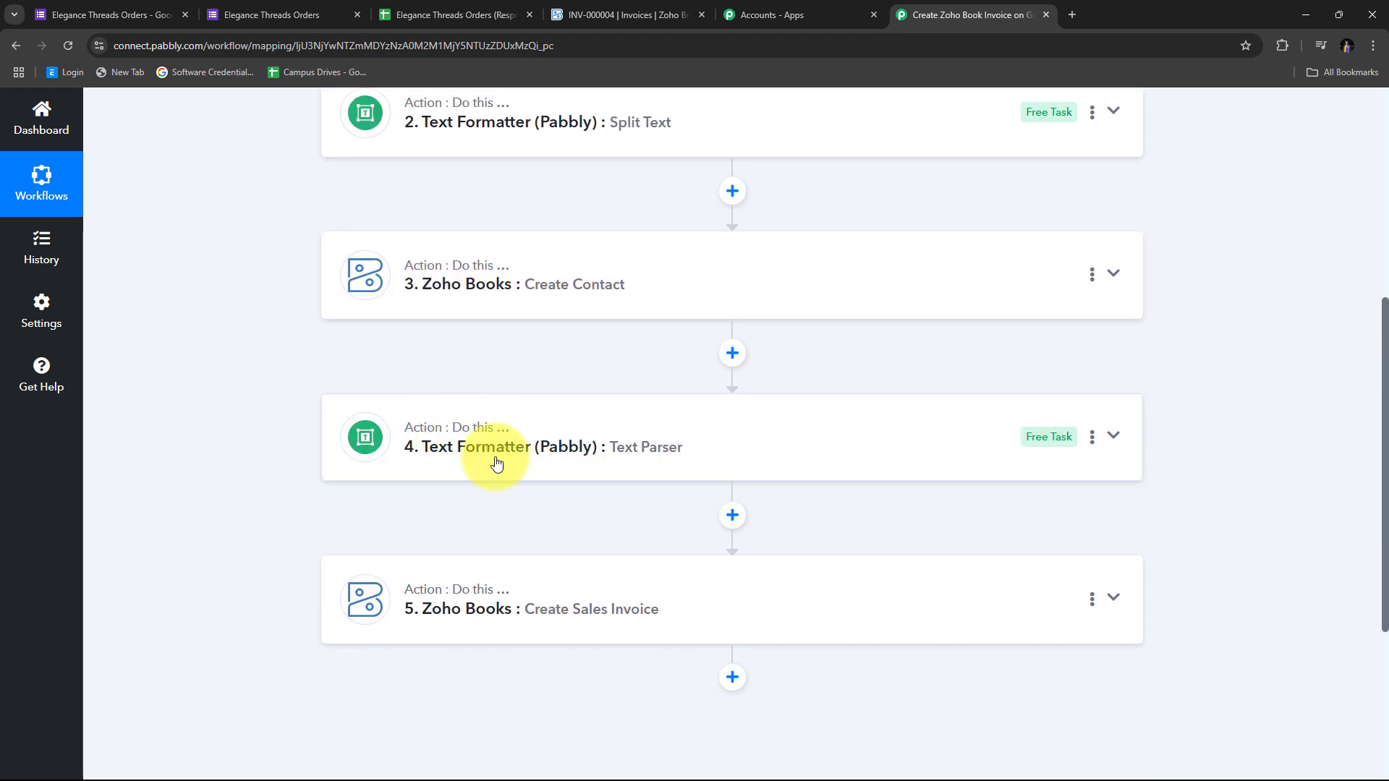
pyautogui.scroll(-2, 347, 463)
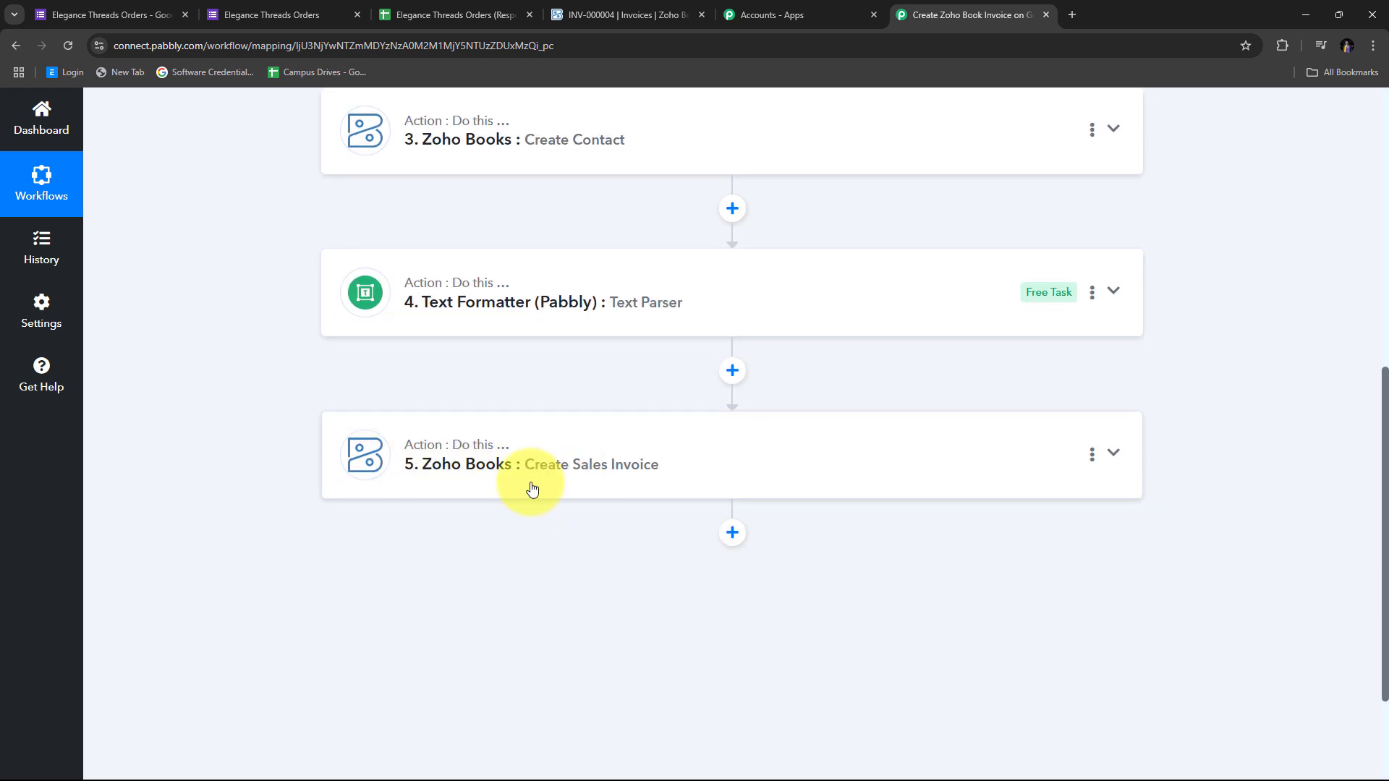
pyautogui.scroll(8, 721, 494)
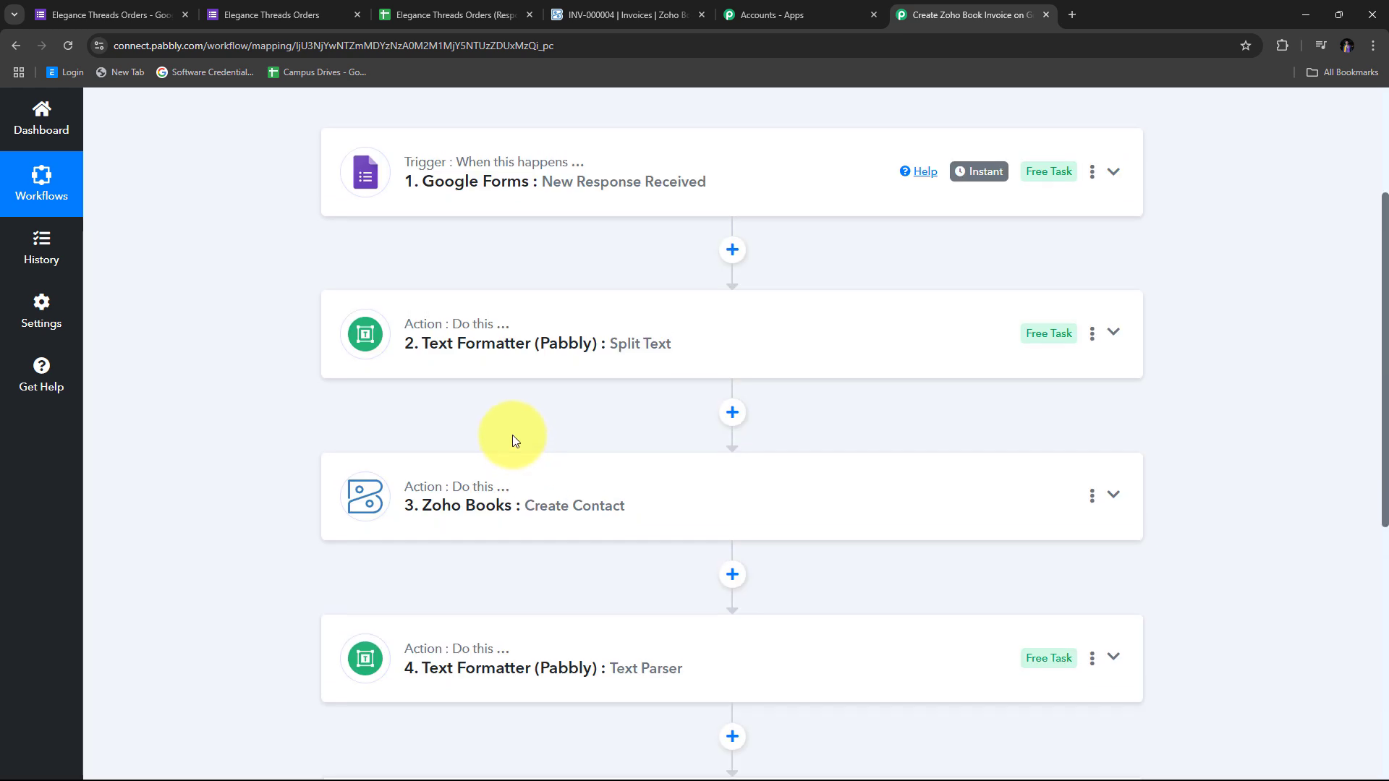